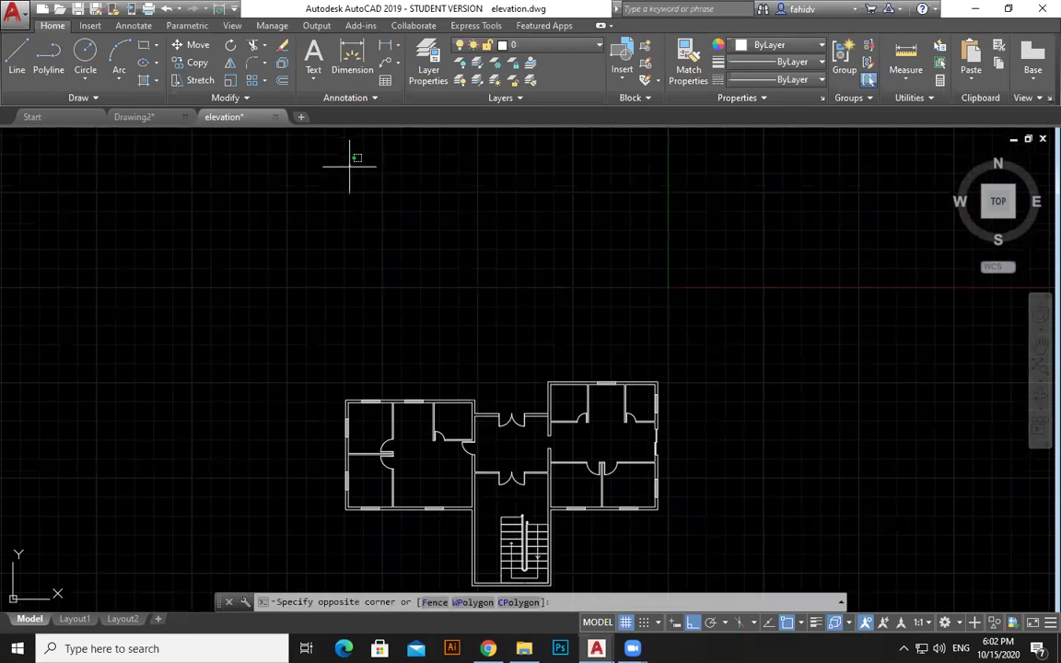
left_click(858, 524)
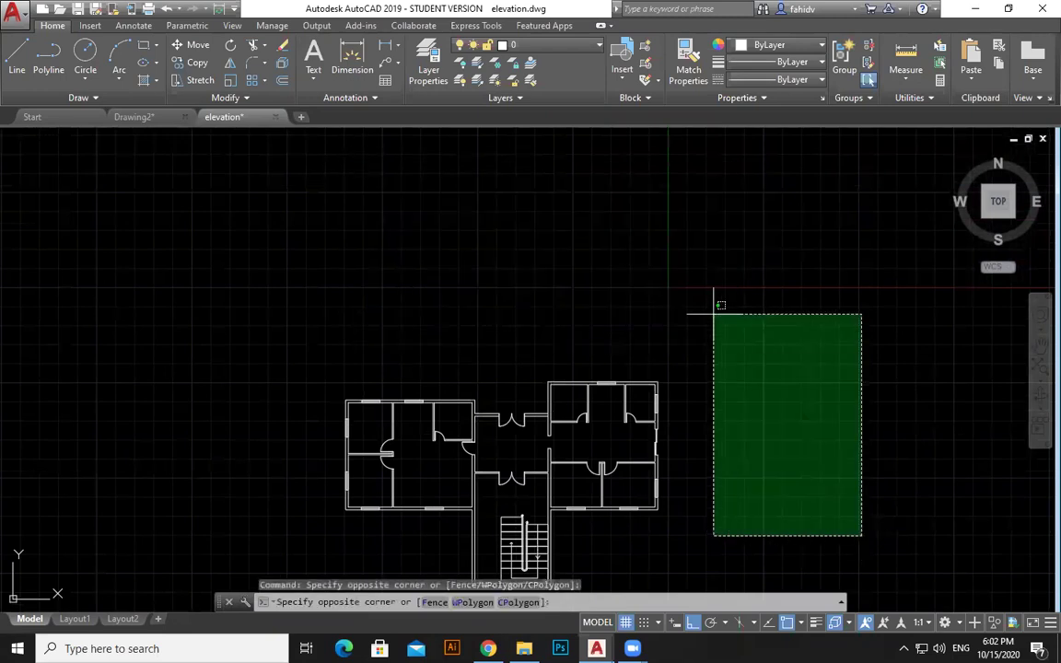
left_click(635, 263)
middle_click_drag(575, 289, 580, 208)
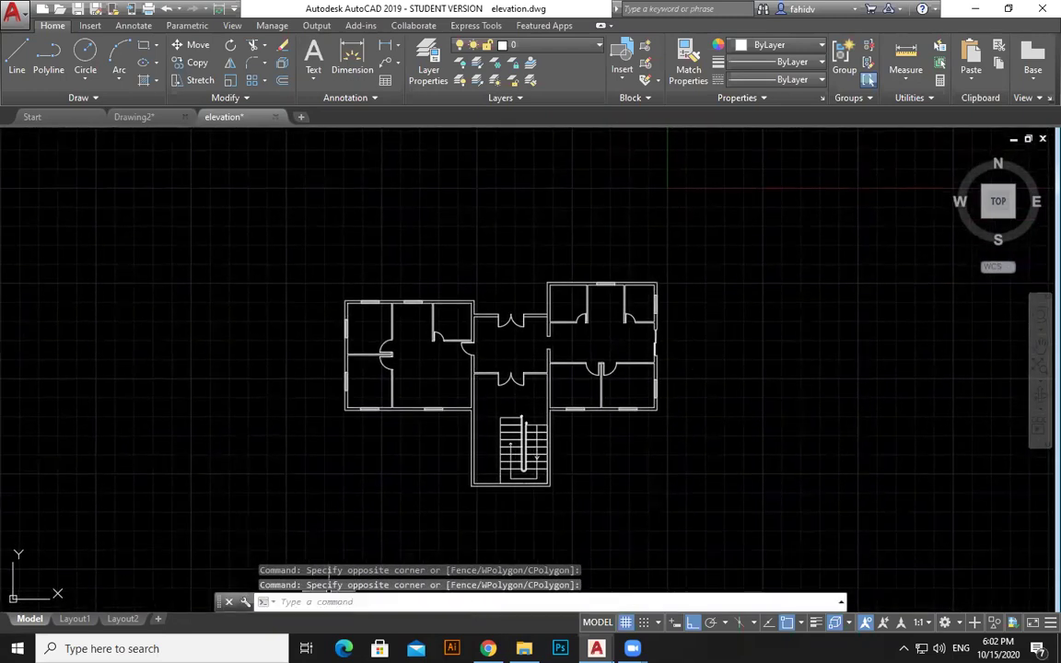
scroll(437, 324, "down", 2)
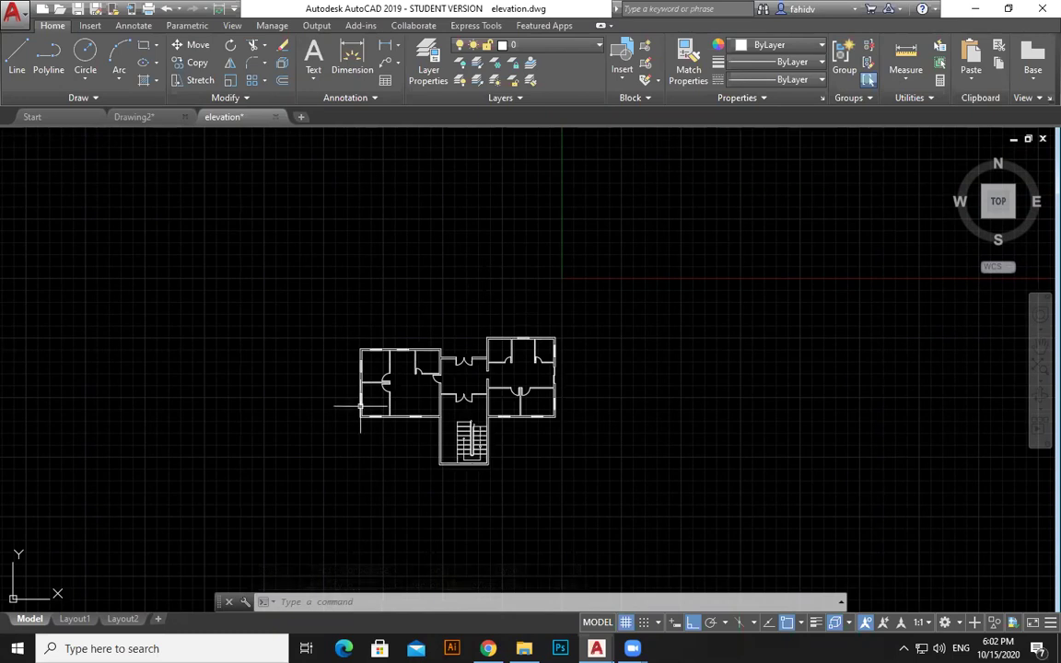
scroll(360, 403, "up", 2)
middle_click_drag(418, 401, 642, 321)
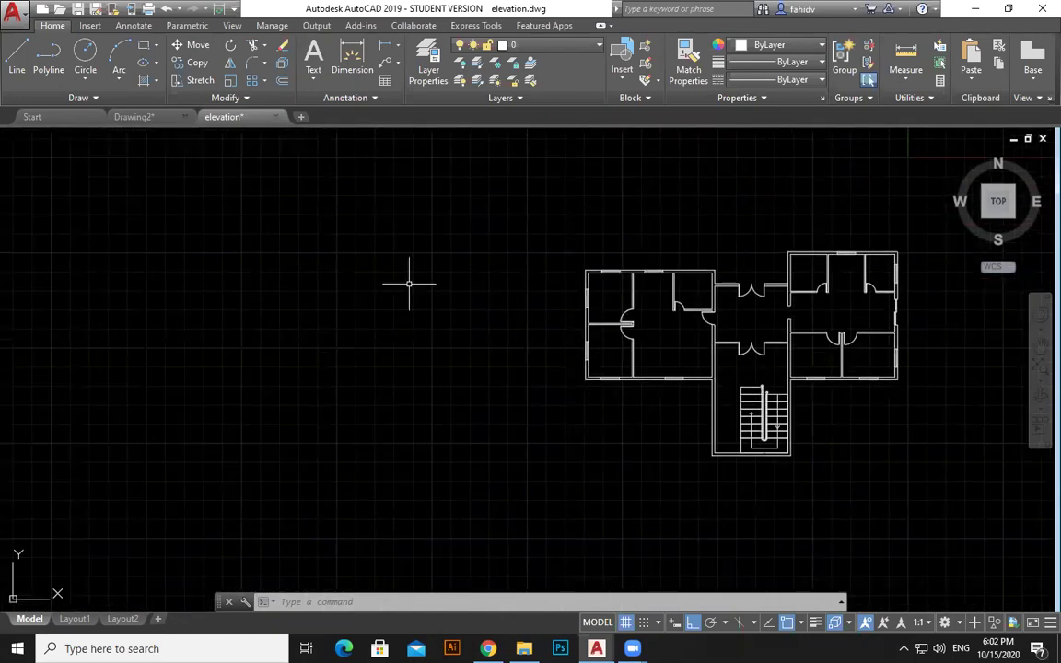
middle_click_drag(347, 338, 360, 361)
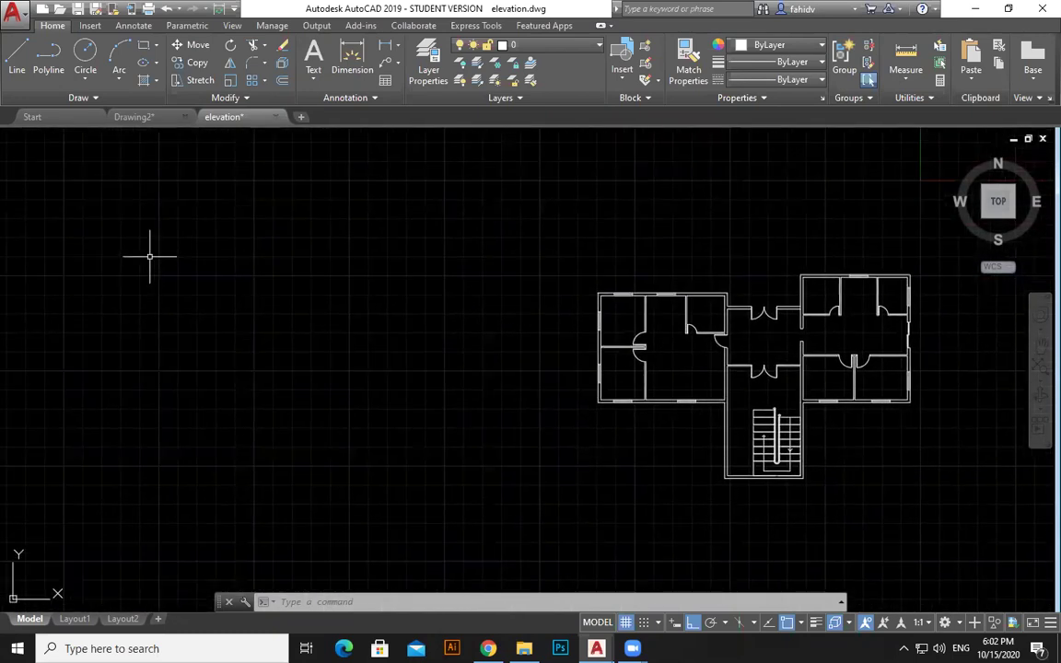
- Draw a circle with a radius of about 186 beside the floor plan and a smaller concentric circle inside it
left_click(85, 57)
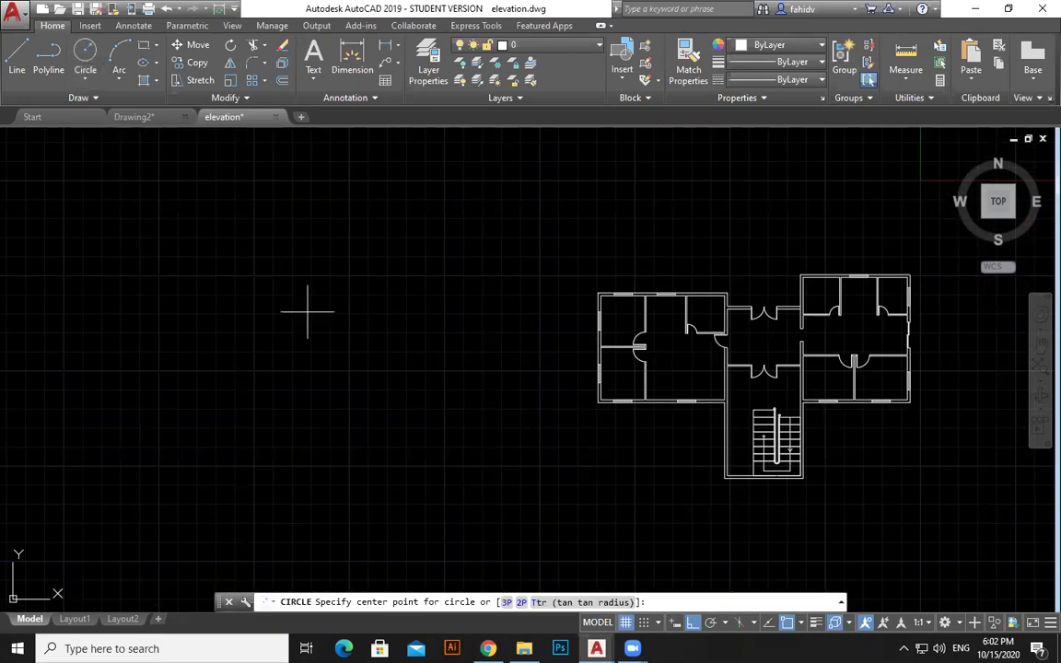
middle_click_drag(208, 356, 316, 362)
left_click(300, 348)
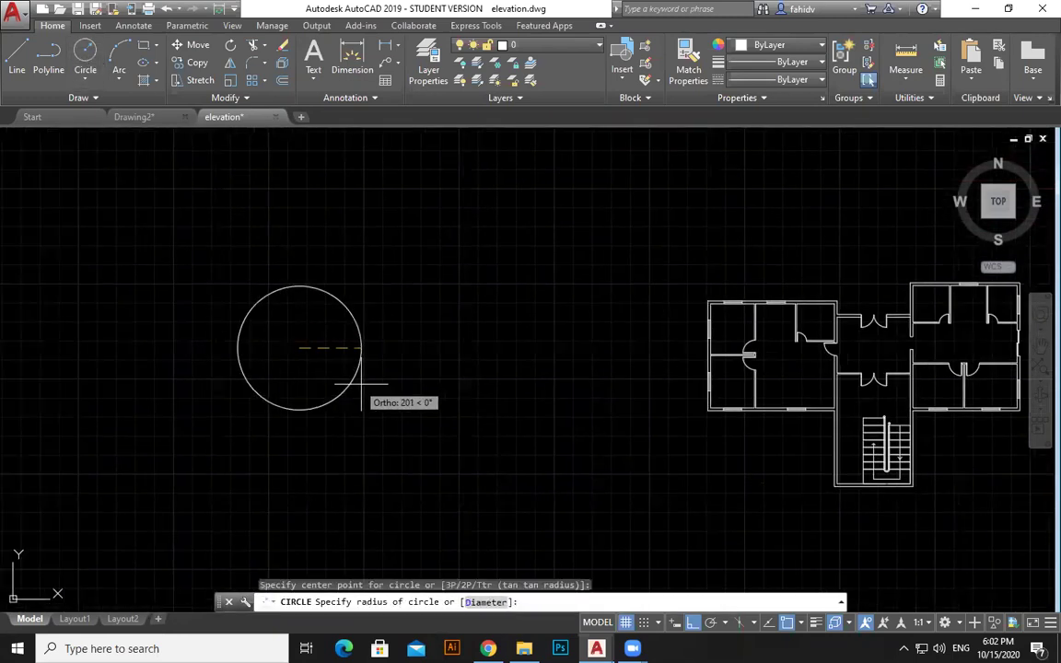
left_click(356, 371)
key("Return")
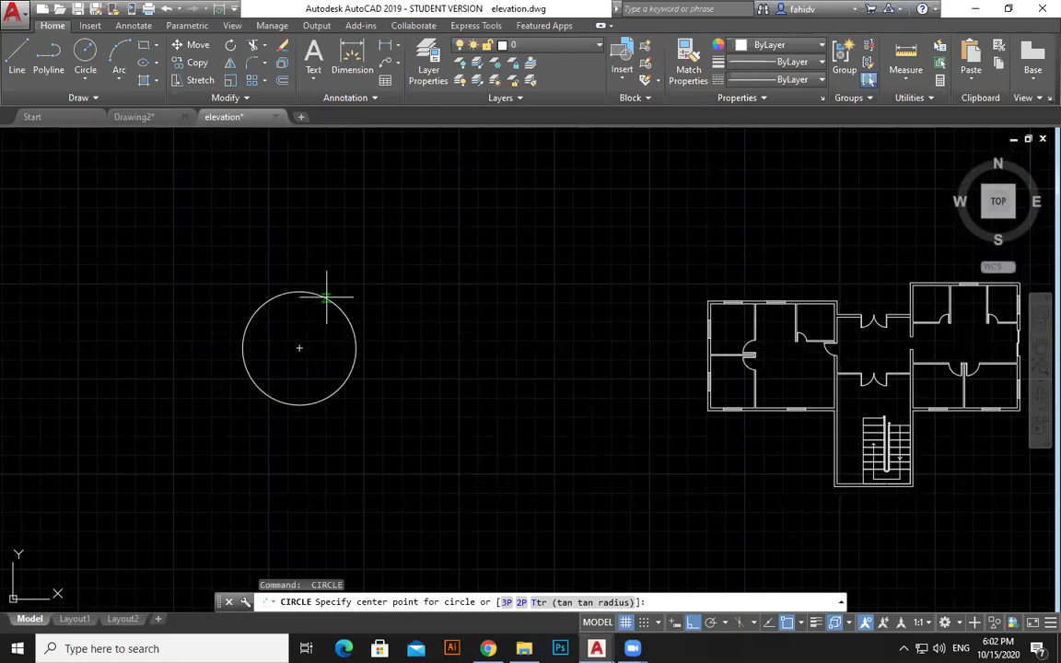
left_click(300, 348)
left_click(322, 368)
mouse_move(405, 385)
middle_mouse_down()
mouse_move(467, 278)
mouse_move(448, 295)
middle_mouse_up()
key("Escape")
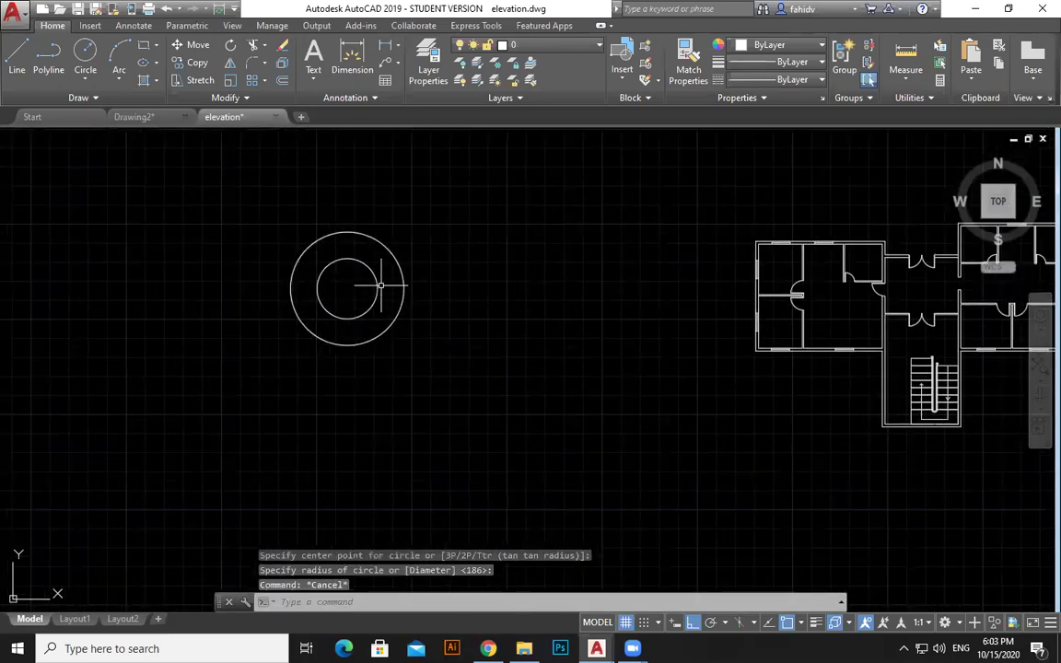
- Enlarge the inner circle by stretching it outward, keeping it smaller than the outer circle
left_click(377, 288)
left_click(377, 288)
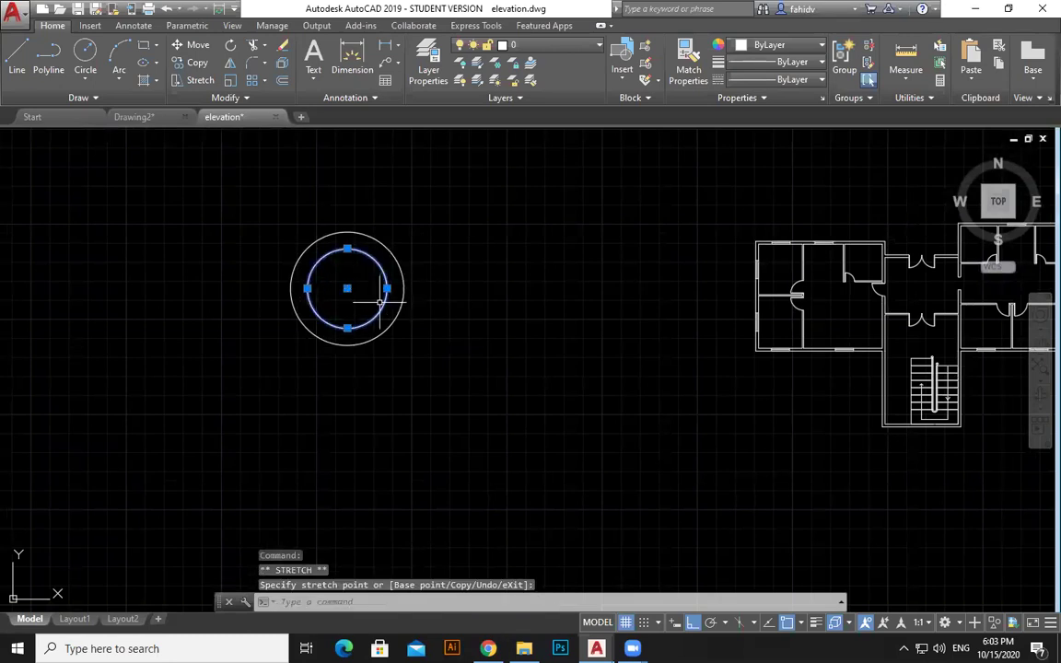
key("Escape")
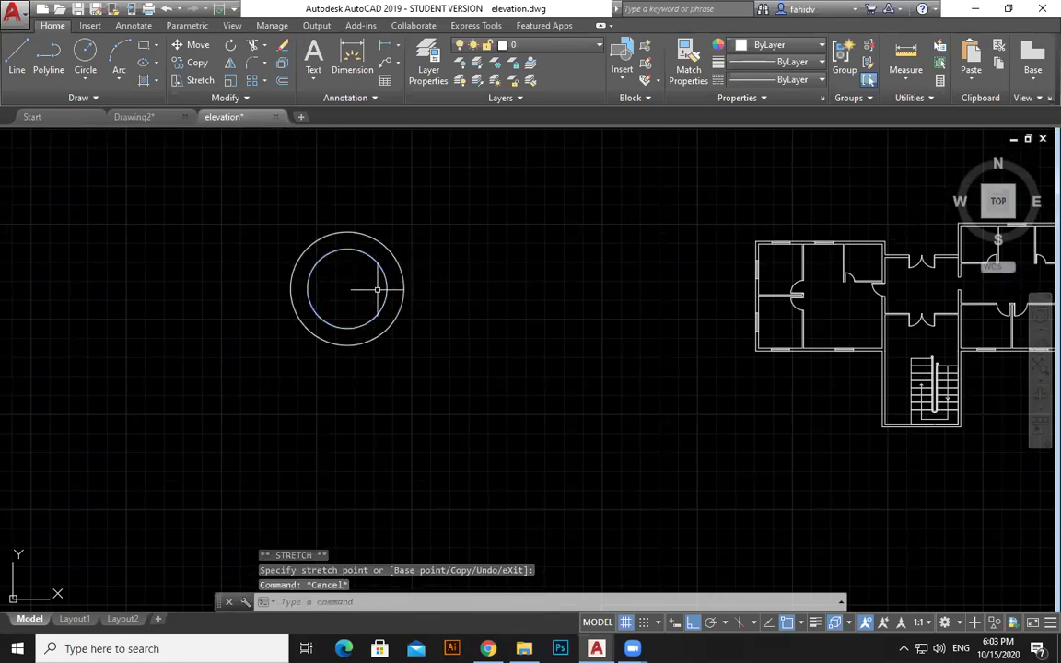
- Draw a horizontal line from the circles' centre eastward to beyond the outer circle
scroll(395, 293, "down", 2)
left_click(16, 57)
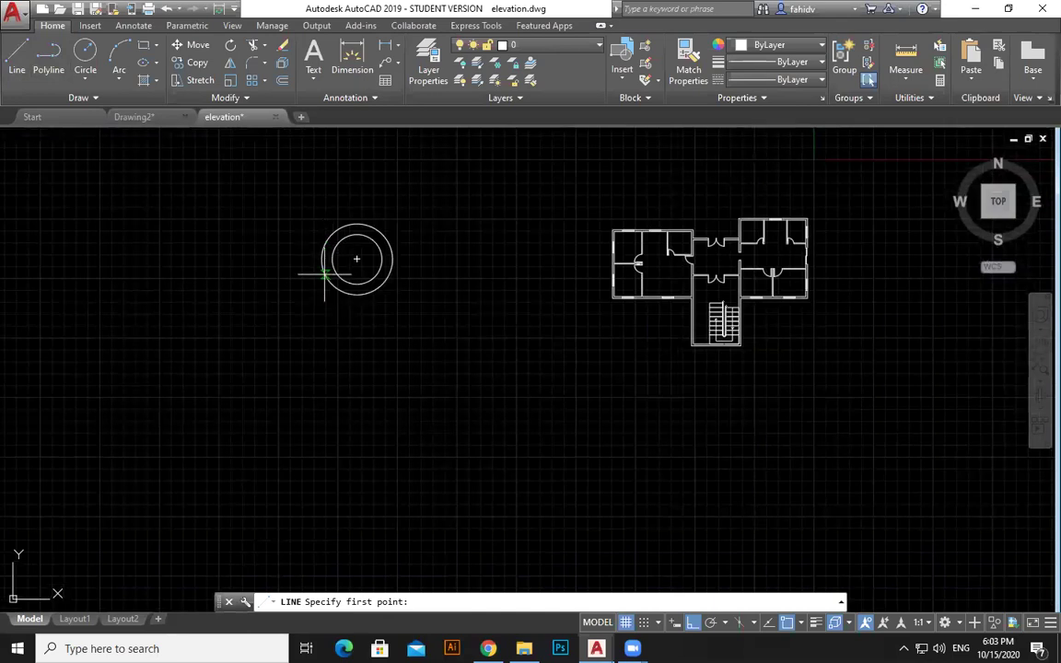
left_click(357, 263)
left_click(475, 259)
key("Escape")
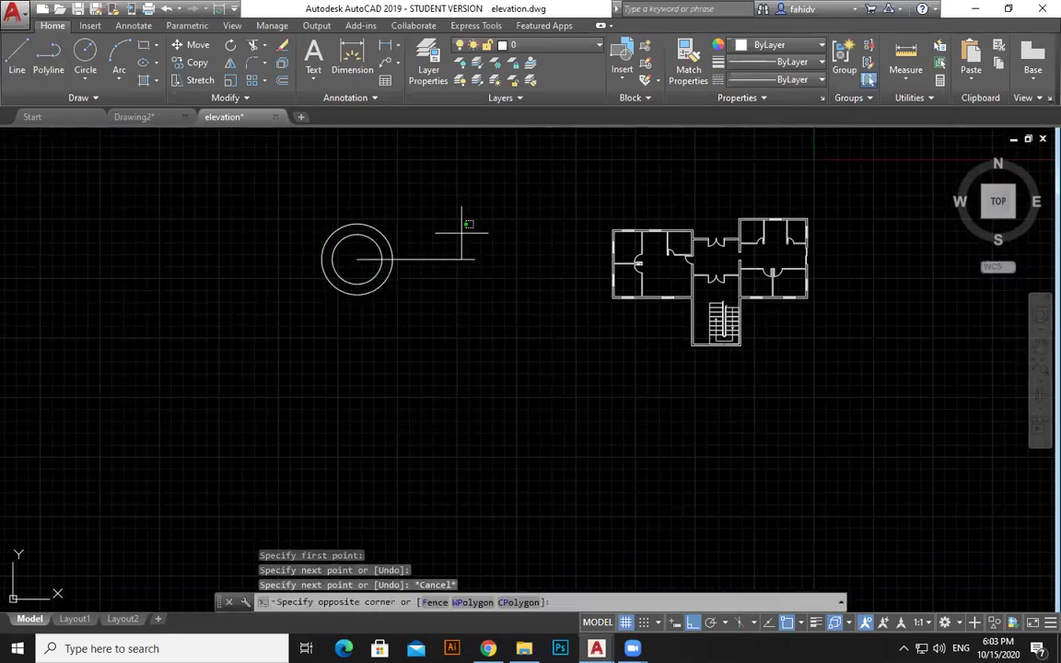
- Stretch the horizontal line's centre end westward so that the line crosses both circles completely
left_click(462, 233)
left_click(402, 286)
left_click(358, 259)
left_click(238, 259)
key("Escape")
key("Escape")
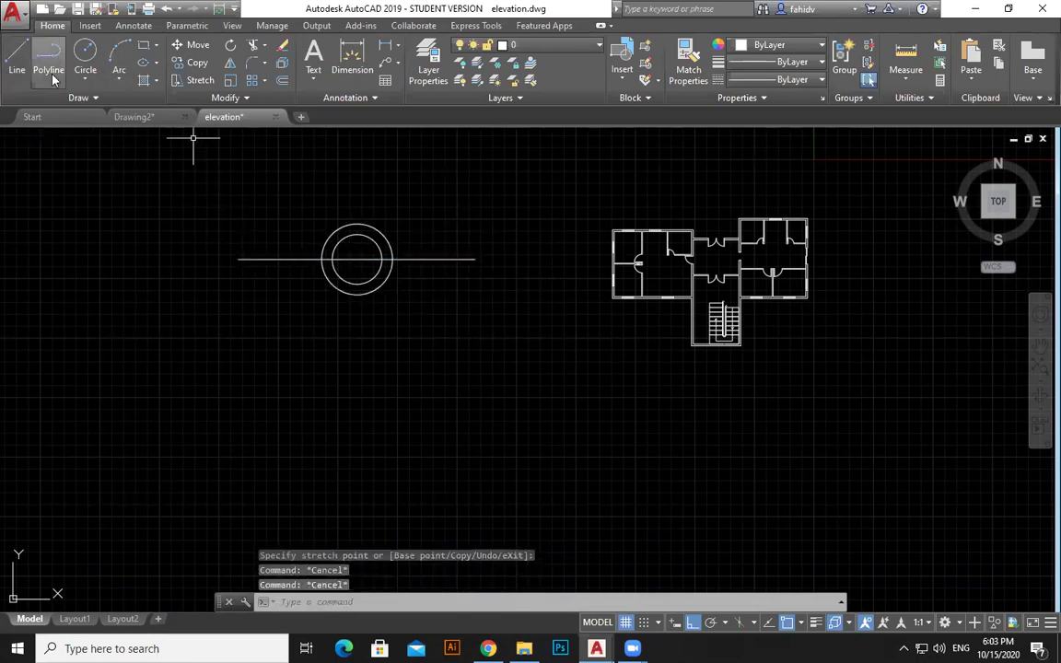
- Project vertical lines downward from the outer circle's west and east quadrant points
left_click(17, 57)
left_click(321, 259)
left_click(334, 453)
key("Escape")
key("space")
left_click(393, 259)
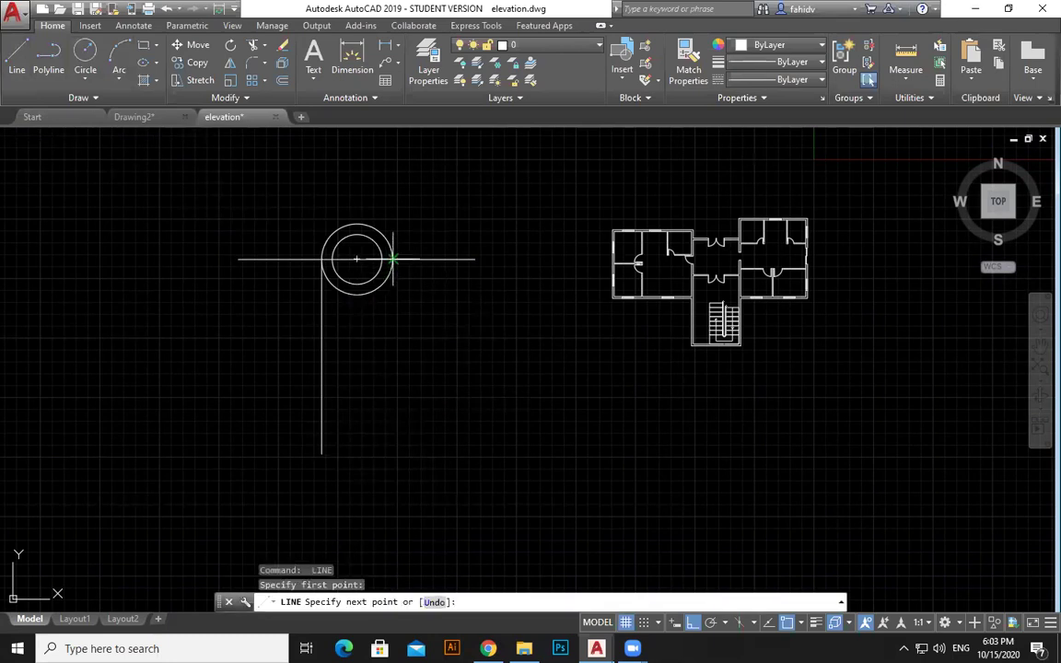
left_click(410, 433)
key("Escape")
- Project vertical lines downward from the points where the inner circle meets the horizontal line
key("space")
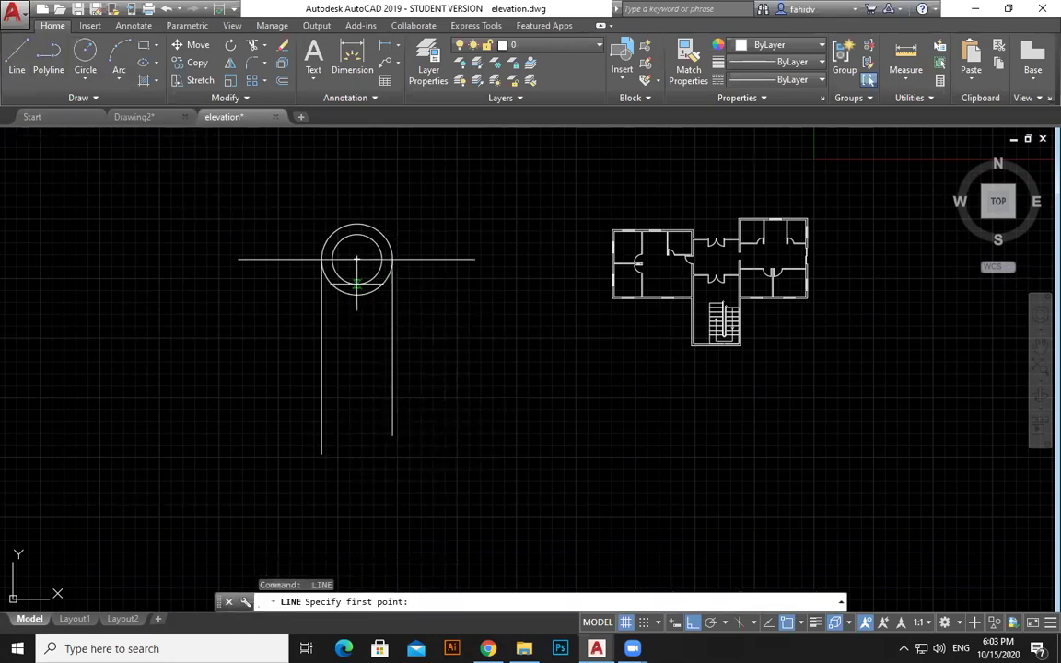
scroll(309, 280, "up", 2)
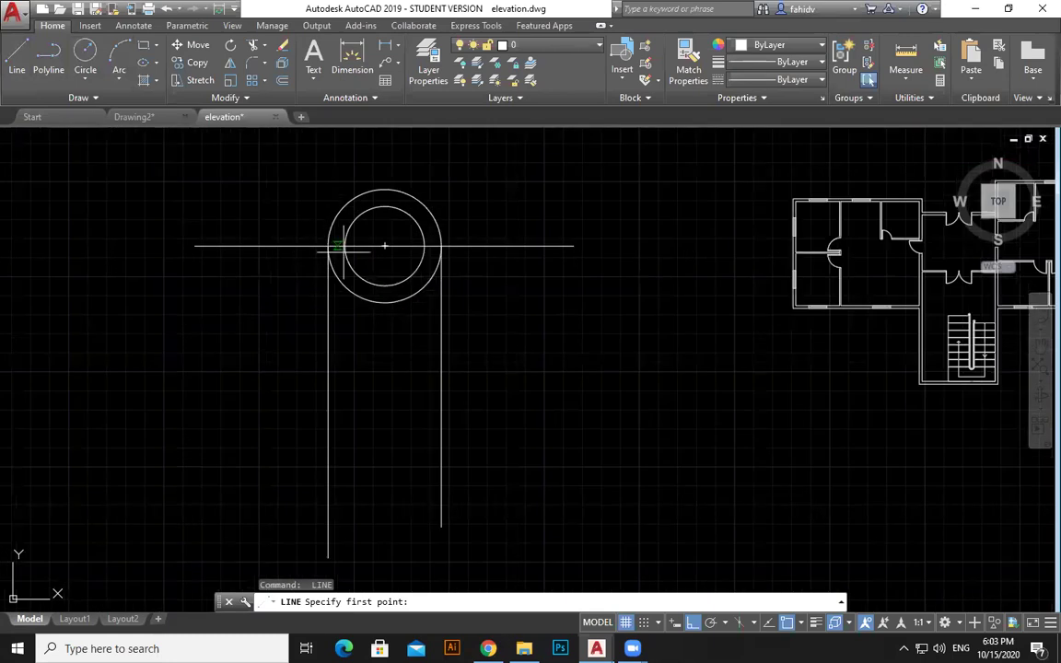
left_click(346, 246)
middle_click_drag(361, 501, 368, 445)
left_click(351, 469)
key("Escape")
key("space")
left_click(430, 191)
left_click(430, 456)
key("Escape")
key("space")
left_click(580, 397)
key("Escape")
key("space")
left_click(635, 363)
key("Escape")
- Draw a horizontal base line about 1768 long across the four vertical lines below the circles
key("space")
left_click(608, 381)
left_click(69, 381)
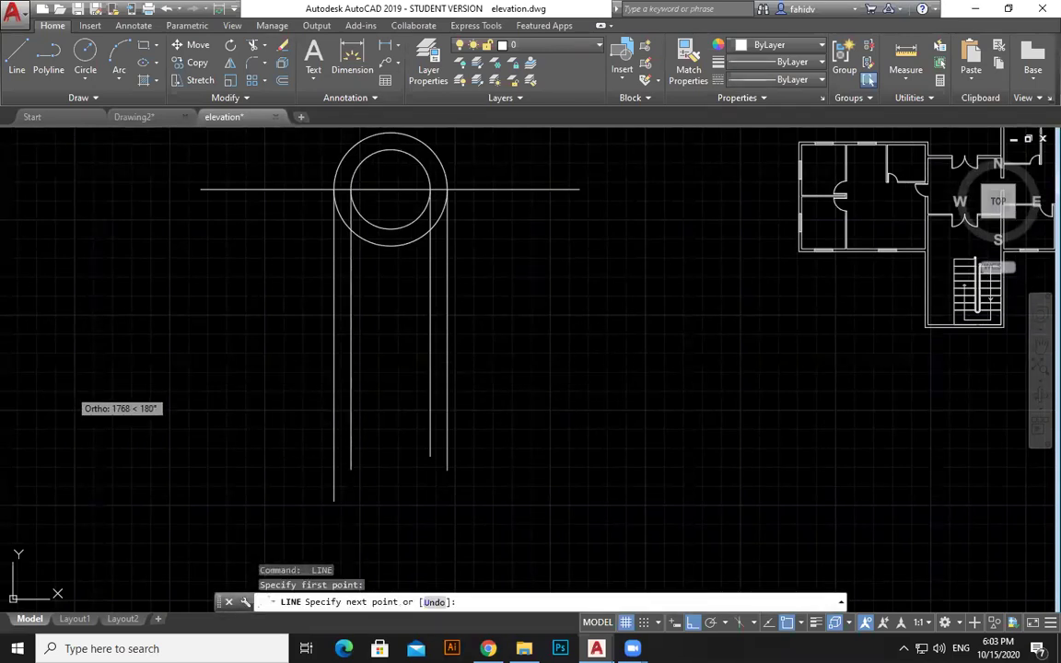
key("Escape")
- Draw two slanted lines from the outer circle's side quadrants to where the inner vertical lines cross the base line
key("space")
left_click(446, 190)
left_click(430, 381)
key("Escape")
key("space")
left_click(334, 190)
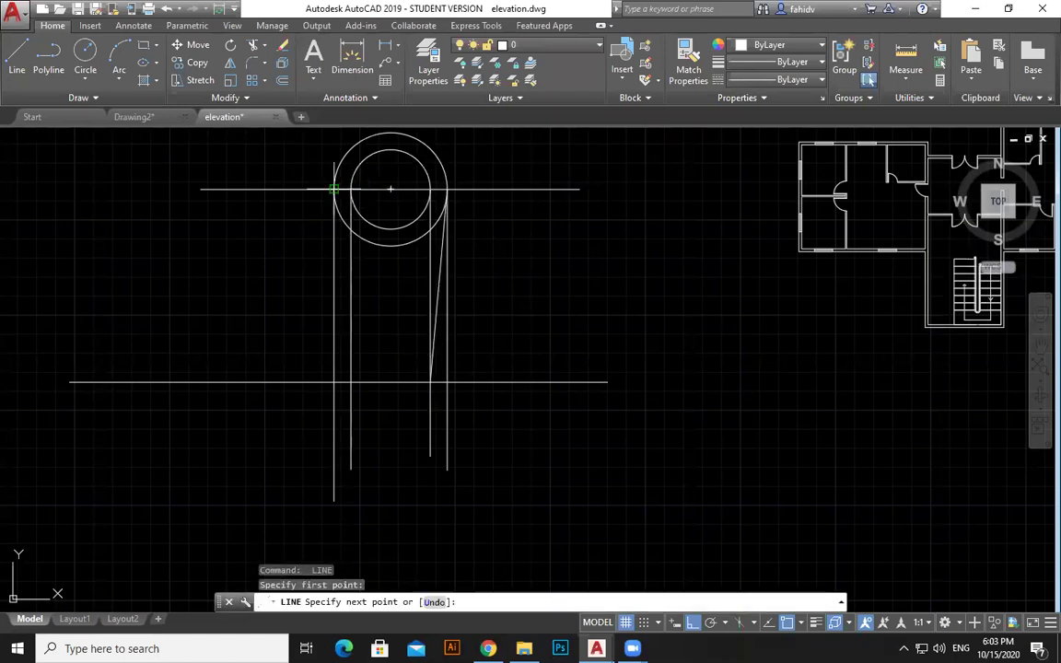
left_click(350, 381)
key("Escape")
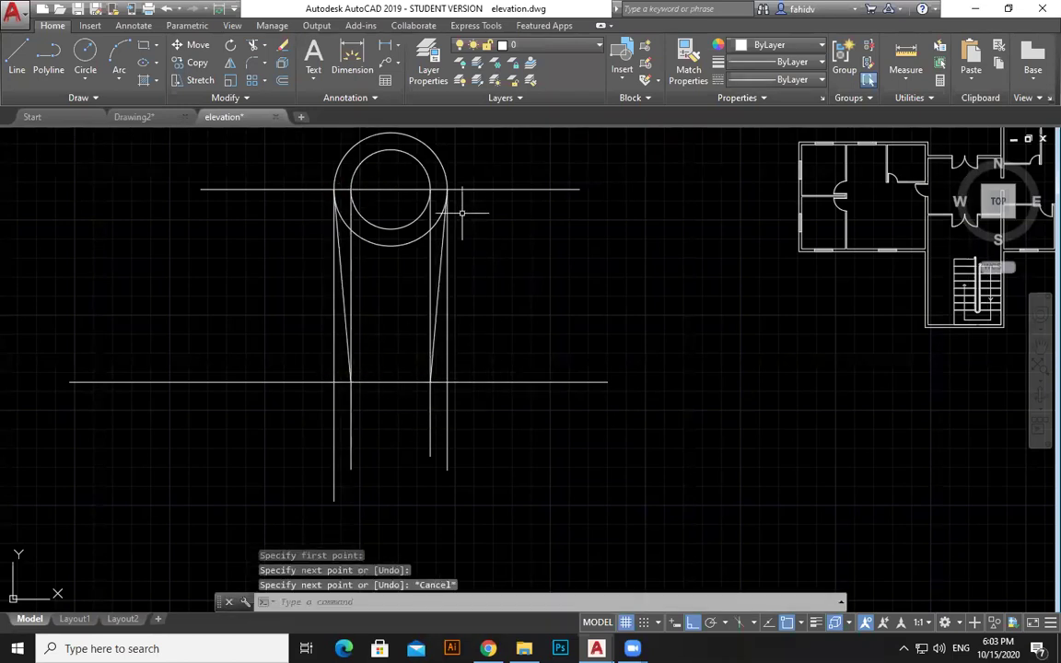
- Trim off the portions of the four vertical lines that extend below the base line
mouse_move(436, 341)
middle_mouse_down()
mouse_move(443, 417)
mouse_move(448, 327)
mouse_move(448, 398)
middle_mouse_up()
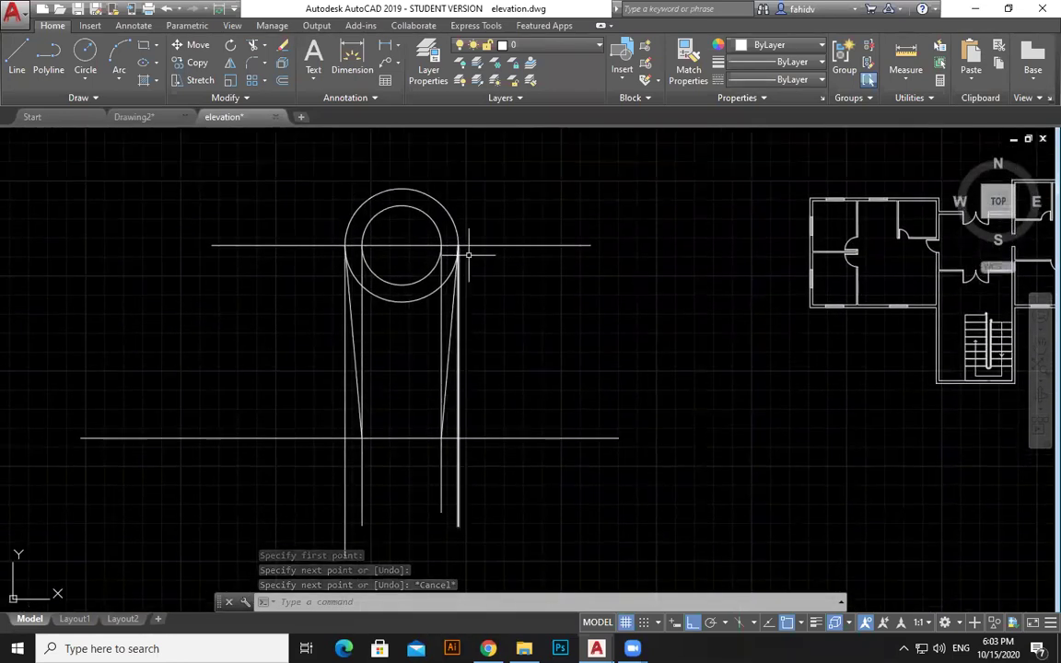
key("Escape")
type("te cor")
key("space")
key("space")
left_click(533, 488)
left_click(183, 489)
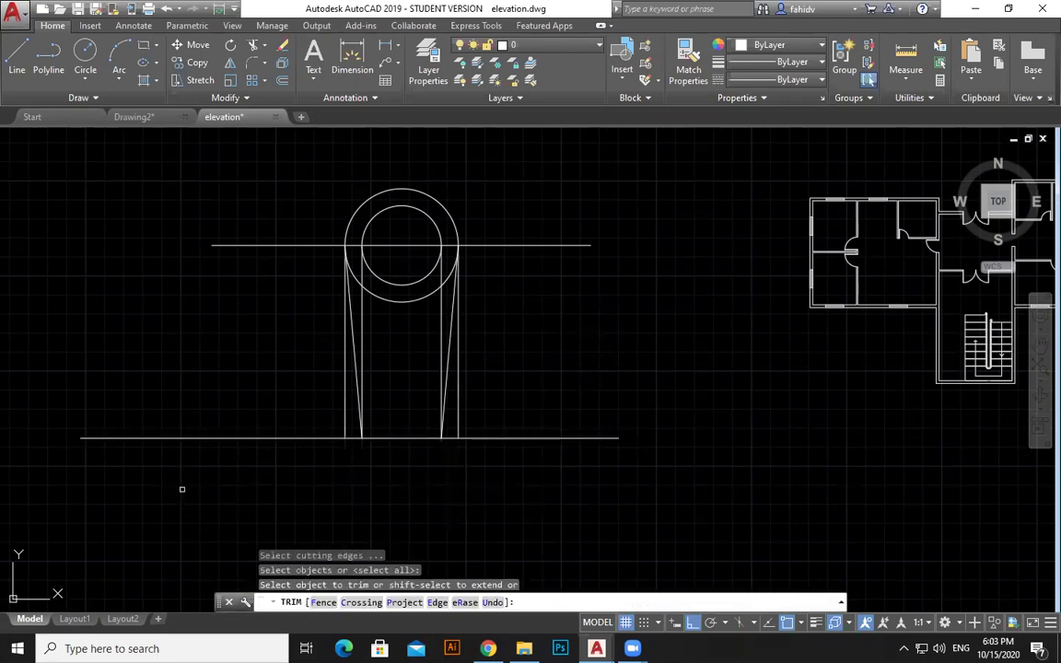
- Trim the base line back to the lower ends of the two slanted lines
left_click(629, 391)
left_click(540, 471)
left_click(263, 407)
left_click(292, 469)
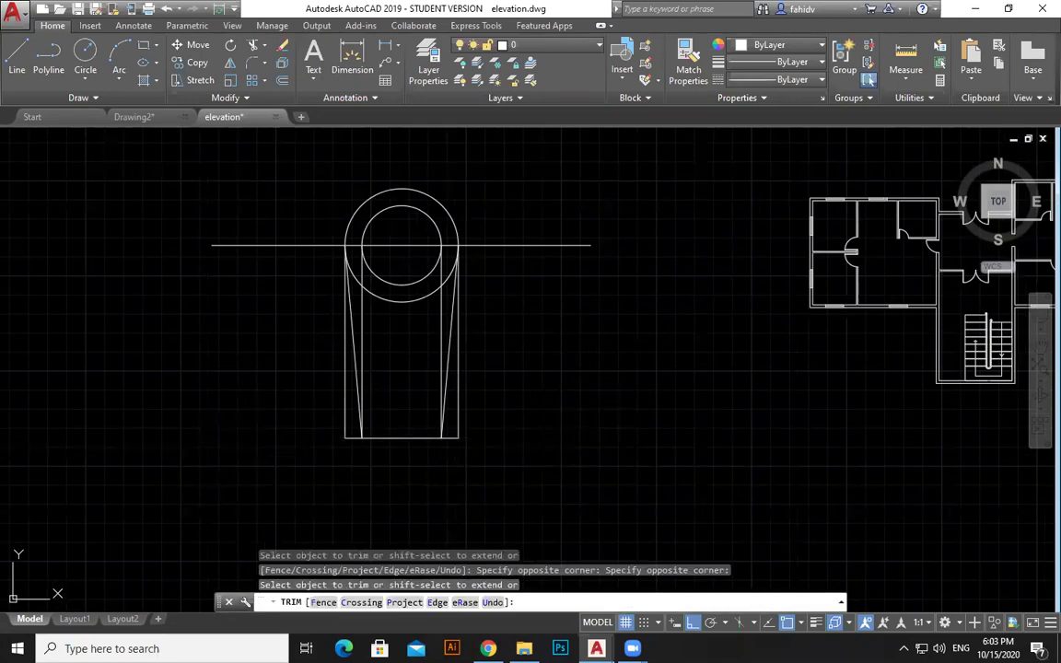
left_click(521, 407)
left_click(456, 464)
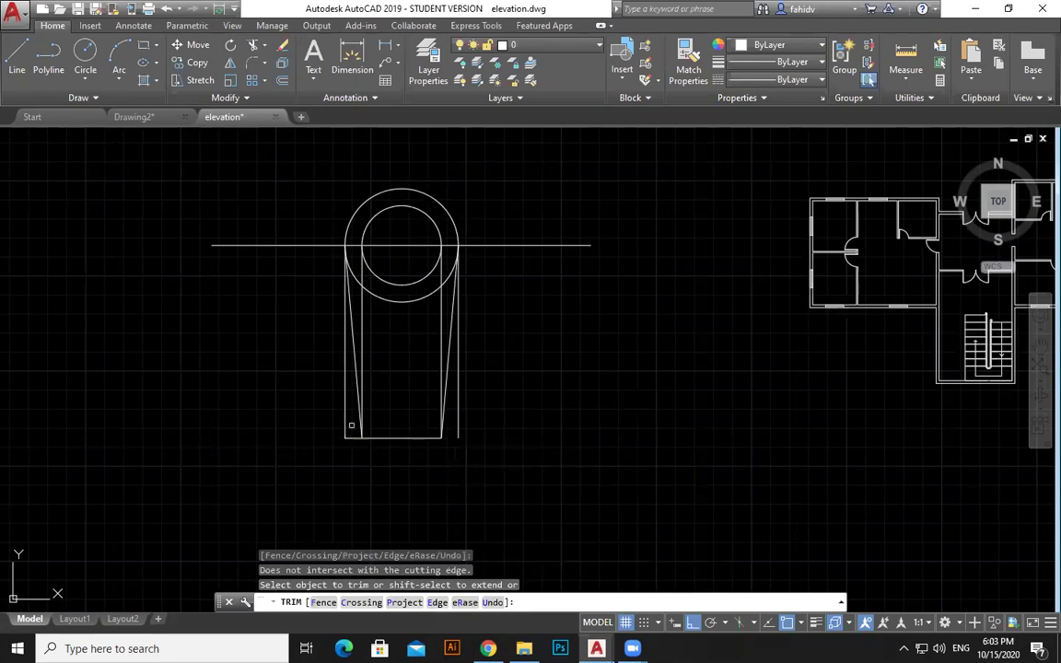
- Trim off the upper horizontal line's ends that extend outside the outer circle
left_click(291, 216)
left_click(224, 305)
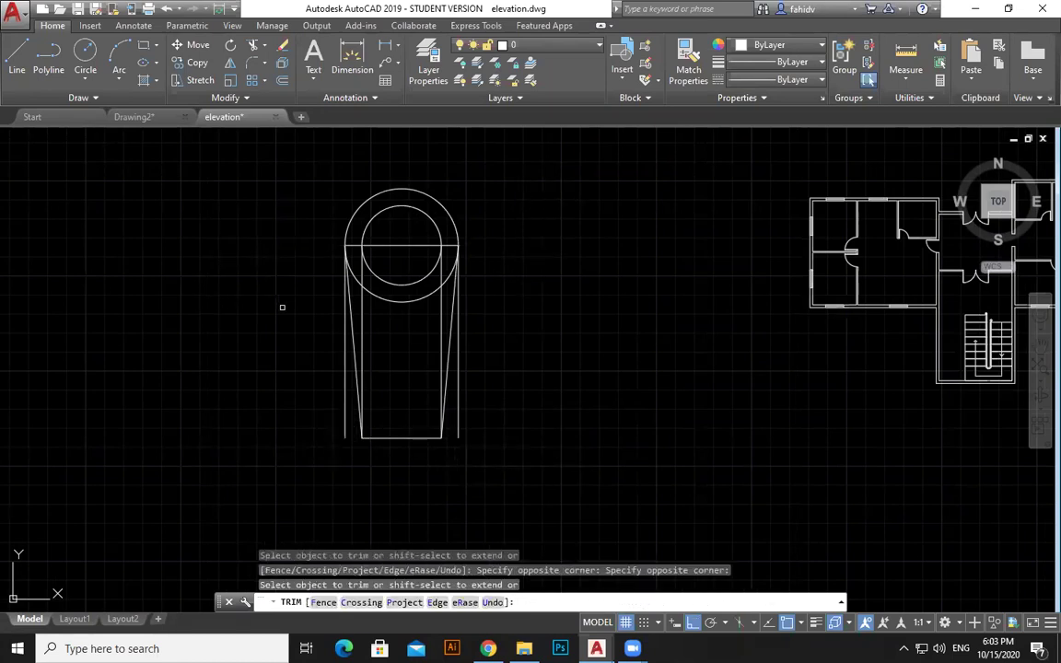
key("Escape")
- Delete both circles and the two outer vertical lines
left_click(420, 313)
left_click(394, 251)
key("Delete")
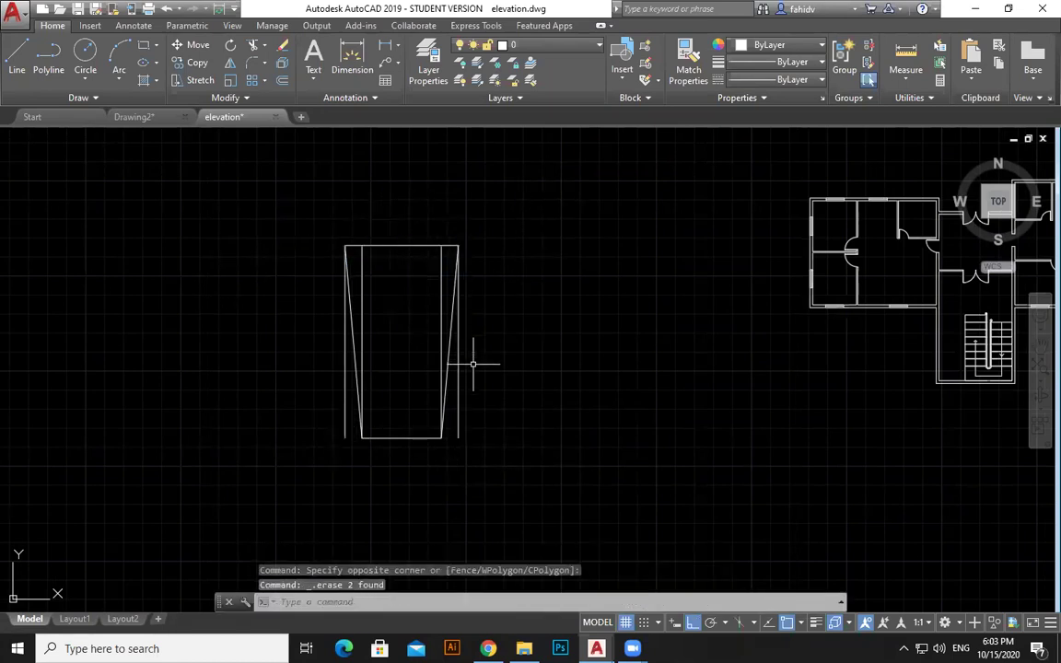
left_click(477, 379)
left_click(462, 422)
key("Delete")
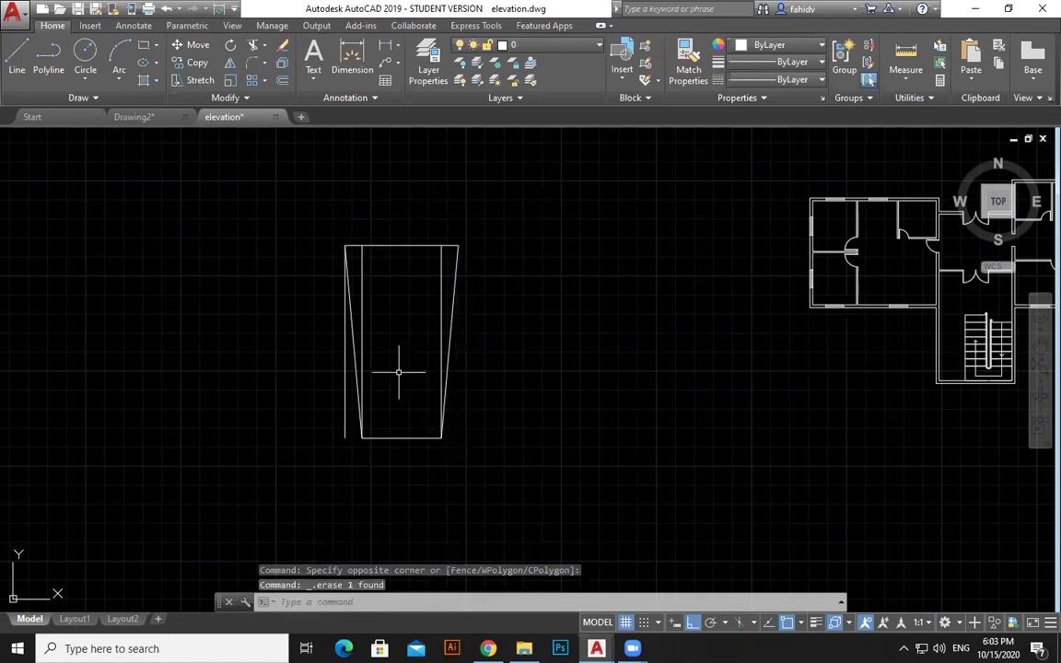
left_click(345, 396)
key("Delete")
- Try to trim an inner vertical line inside the tapered outline
type("tr")
key("Return")
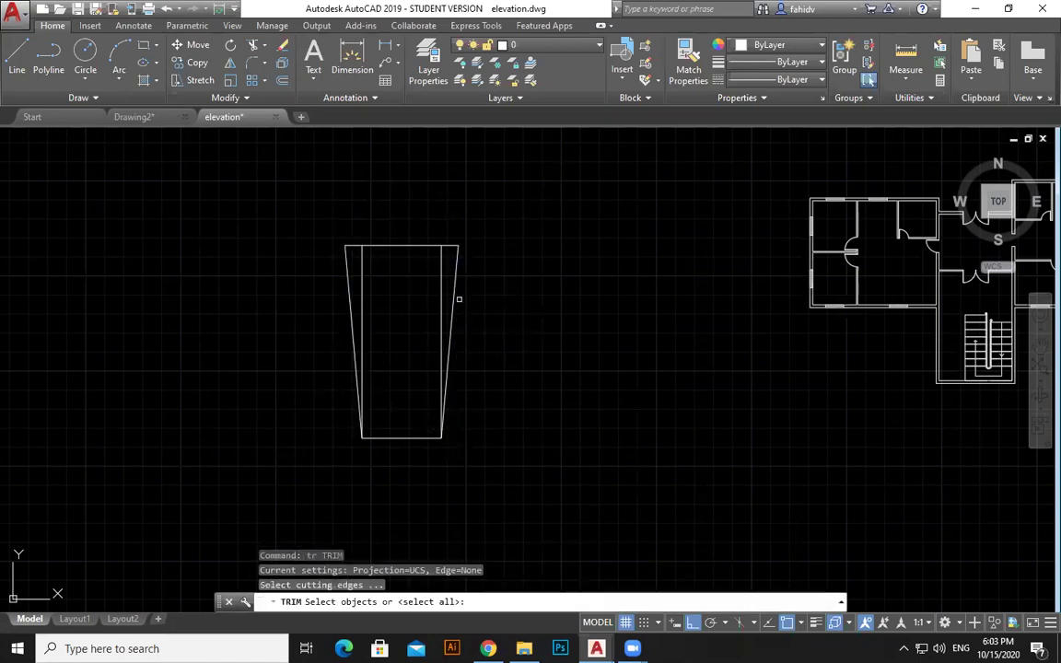
key("Return")
left_click(440, 284)
key("Escape")
- Delete the two inner vertical lines to leave only the tapered outline
left_click(448, 268)
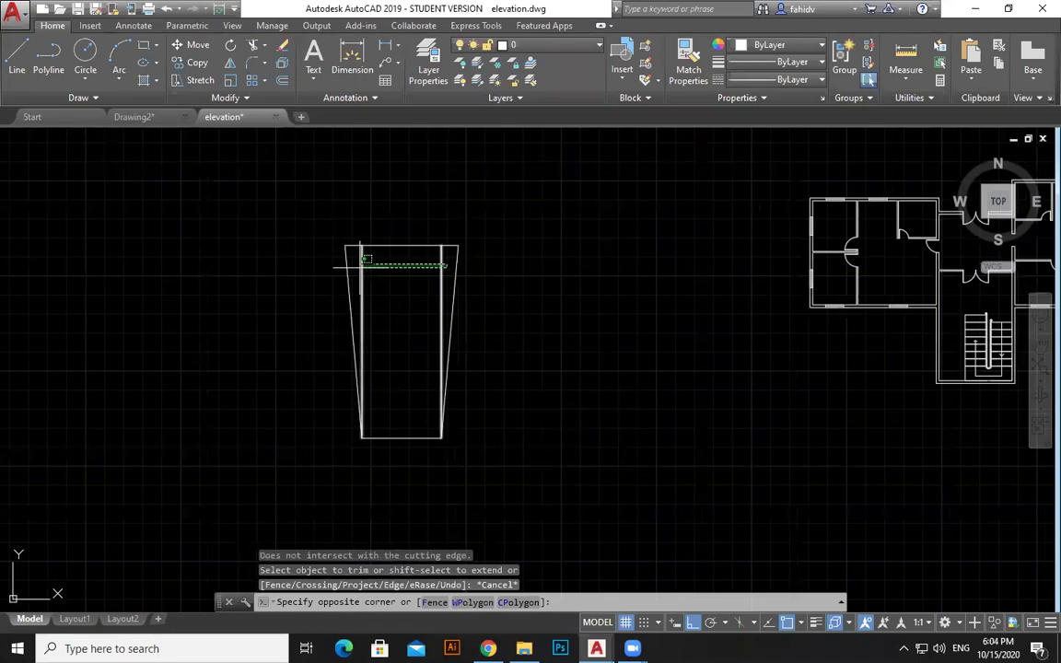
left_click(351, 265)
key("Delete")
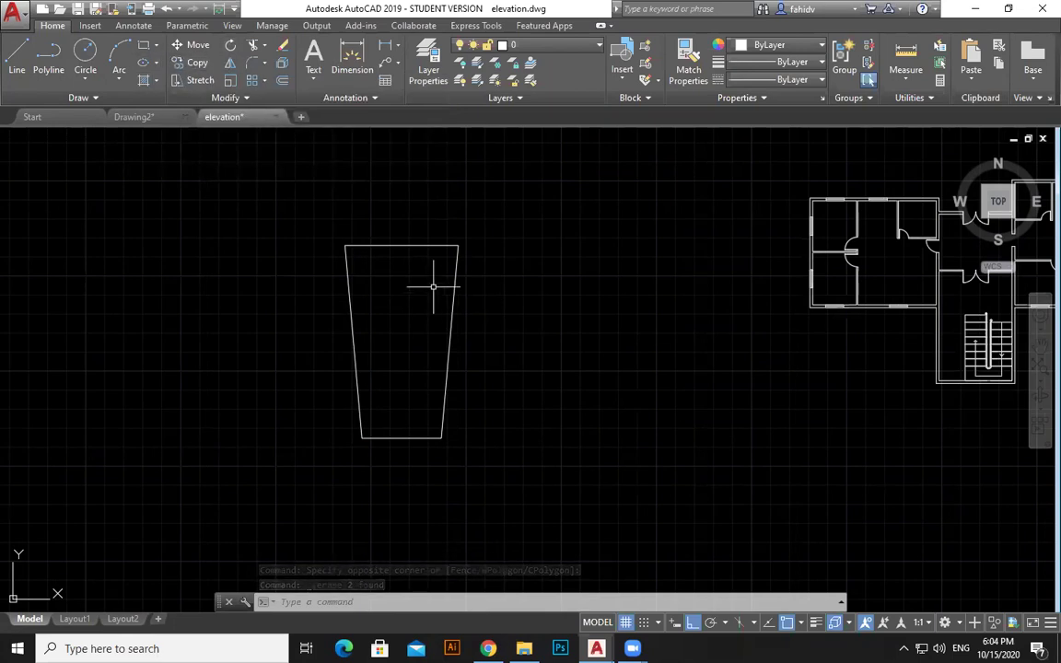
left_click(159, 64)
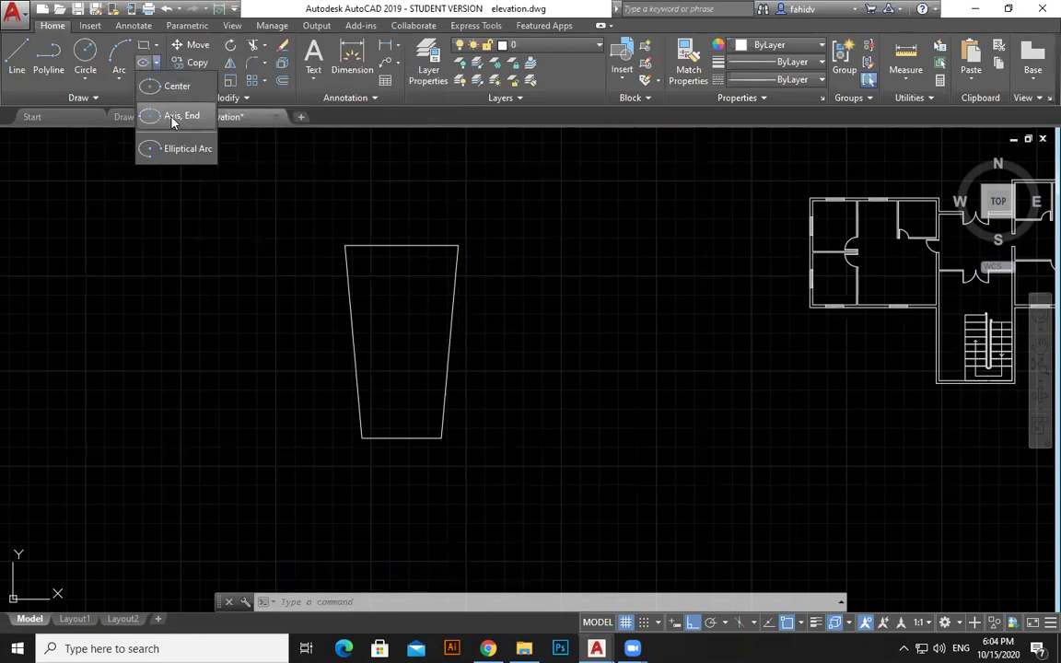
left_click(177, 87)
left_click(346, 246)
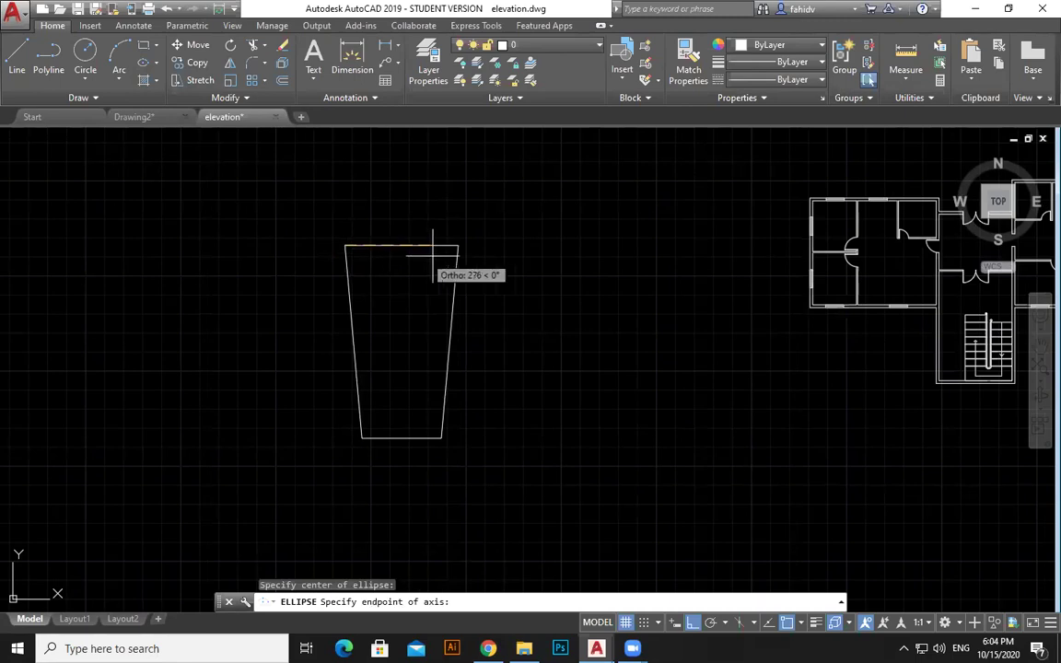
left_click(458, 246)
key("Escape")
- Draw a flat Axis, End ellipse whose long axis spans the two upper corners of the tapered outline
left_click(159, 63)
left_click(179, 112)
left_click(346, 246)
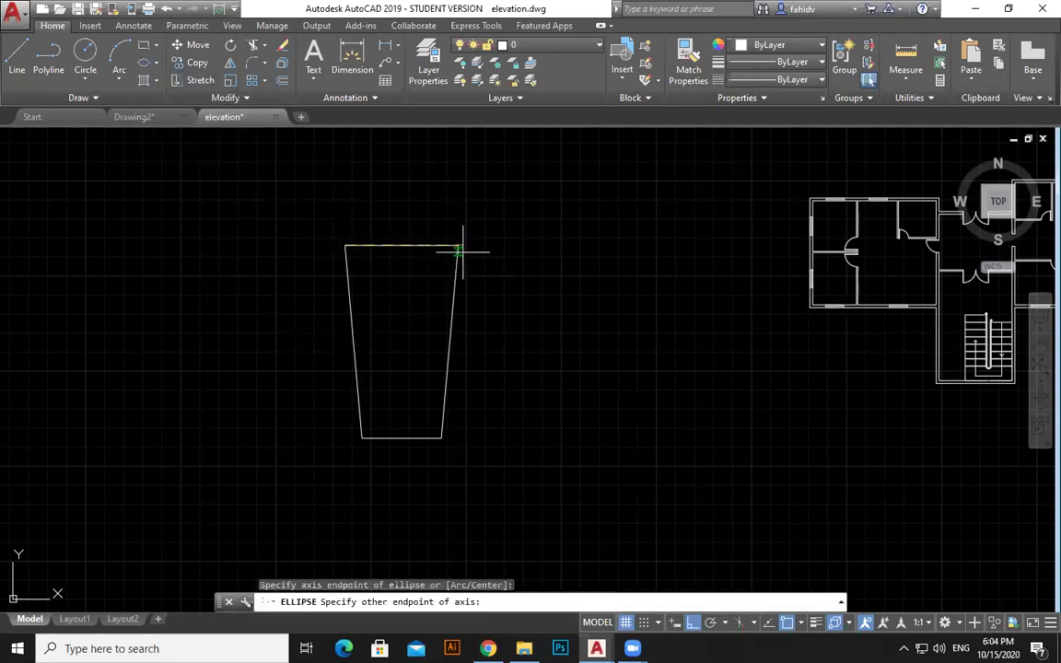
left_click(458, 246)
scroll(478, 261, "up", 4)
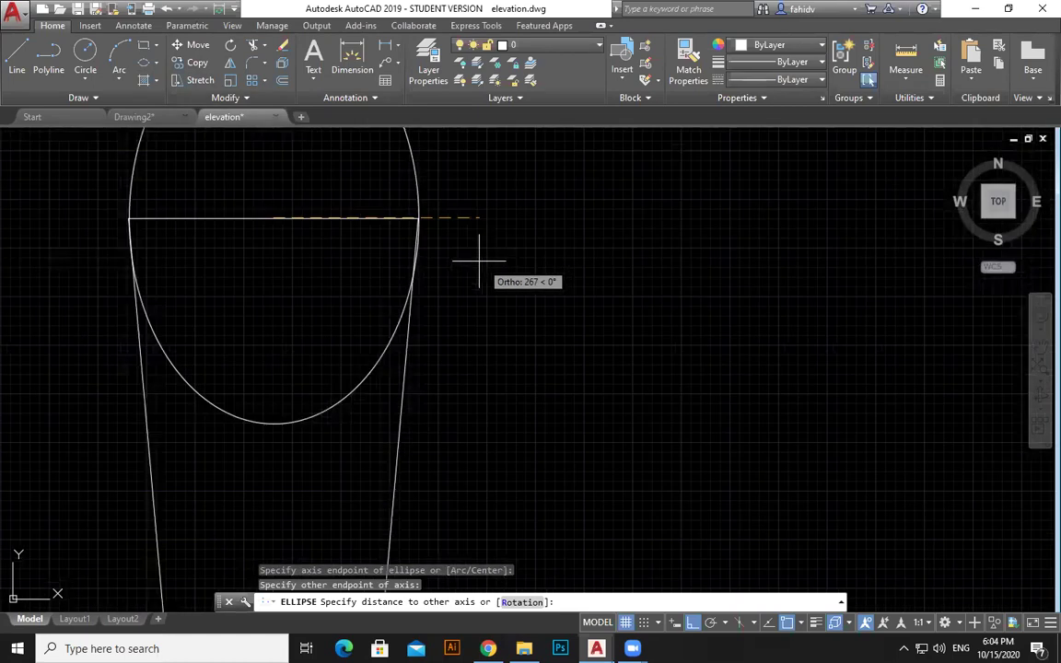
left_click(283, 218)
key("Escape")
key("Escape")
- Finish the flat elliptical rim and delete the straight top edge that runs through it
left_click(338, 219)
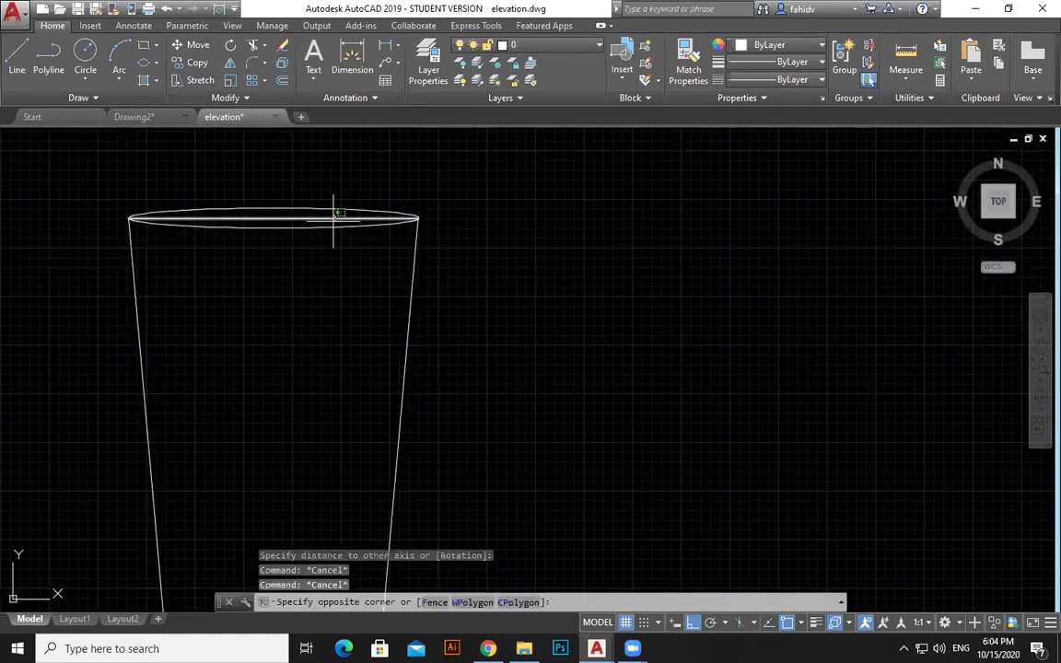
left_click(333, 221)
key("Delete")
scroll(502, 282, "down", 5)
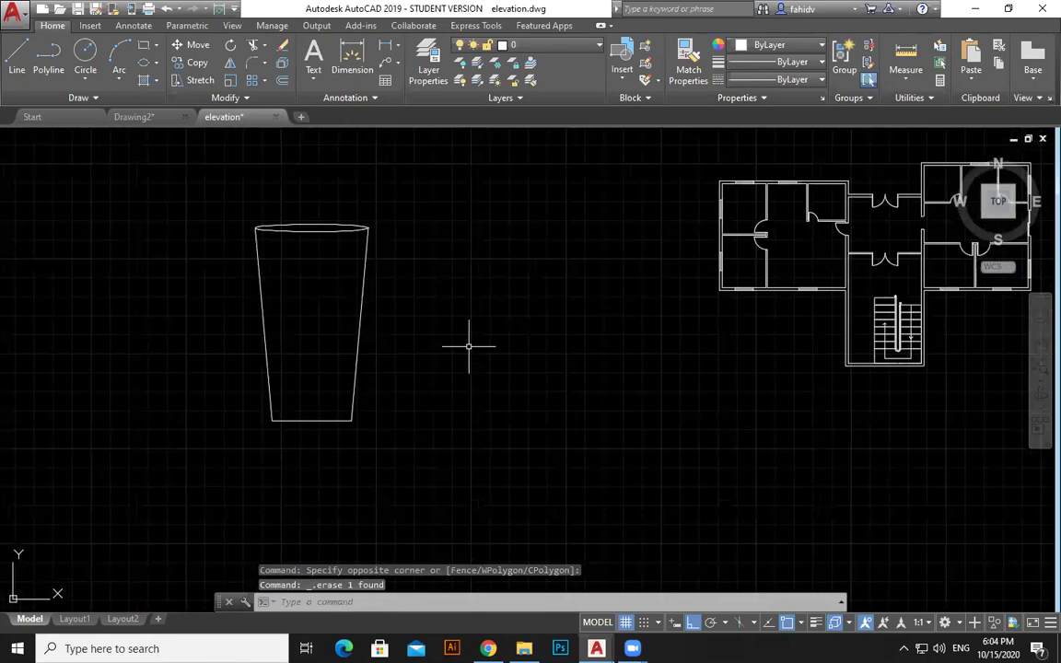
middle_click_drag(498, 360, 508, 347)
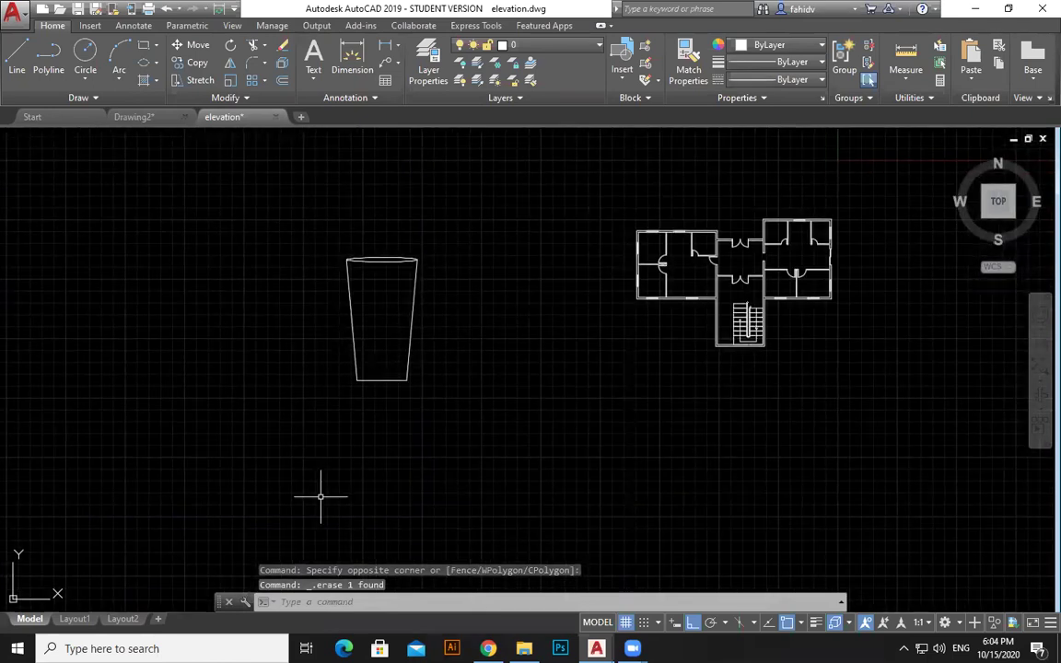
scroll(431, 344, "up", 2)
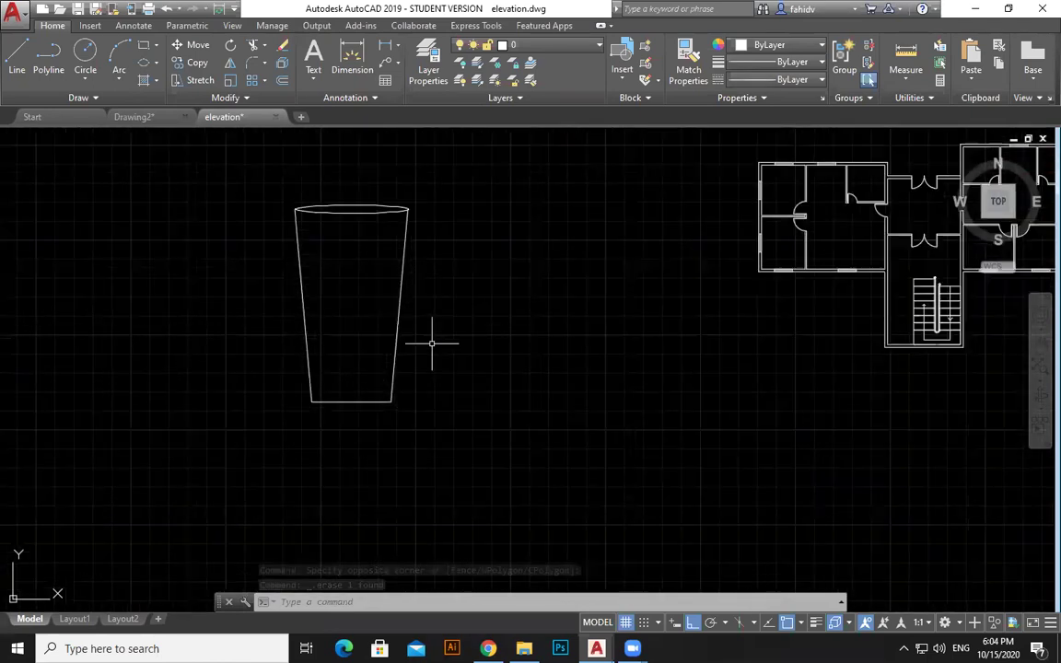
- Draw a circle directly above the tapered outline, slightly narrower than its elliptical rim
left_click(89, 74)
middle_click_drag(418, 230, 299, 348)
left_click(346, 264)
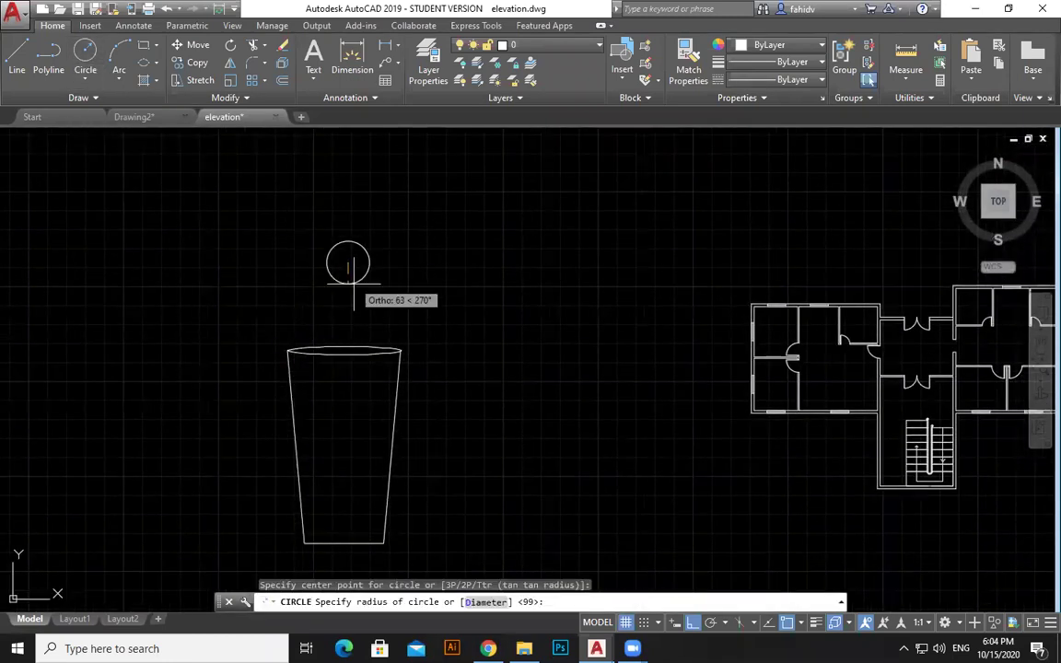
left_click(390, 306)
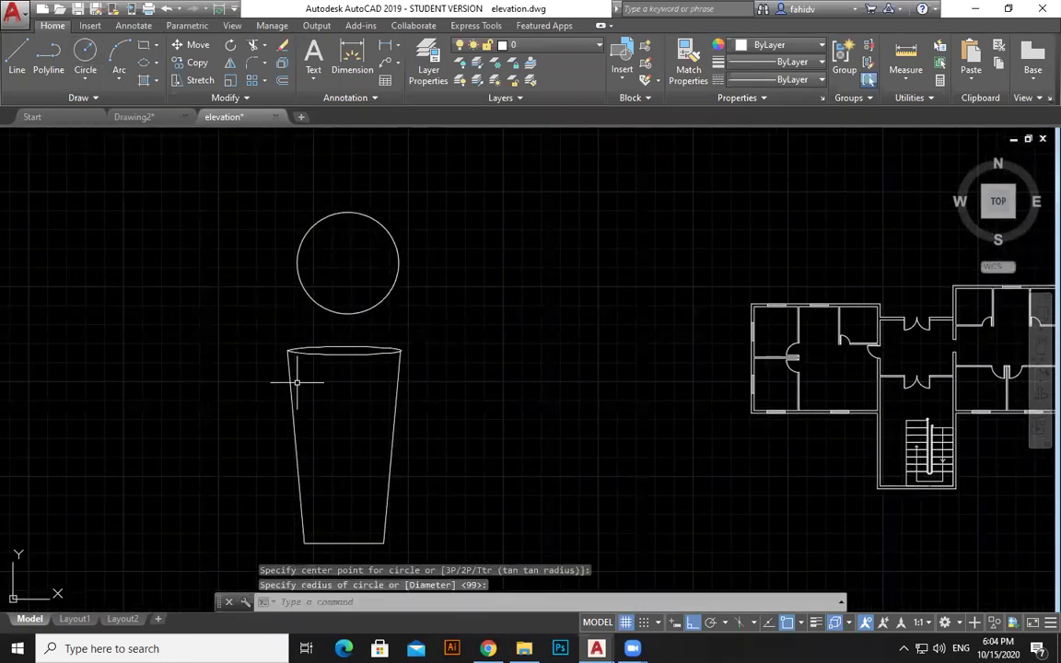
scroll(478, 405, "down", 2)
key("Escape")
- Delete the circle and the whole tapered outline with its rim, keeping only the floor plan
left_click(472, 254)
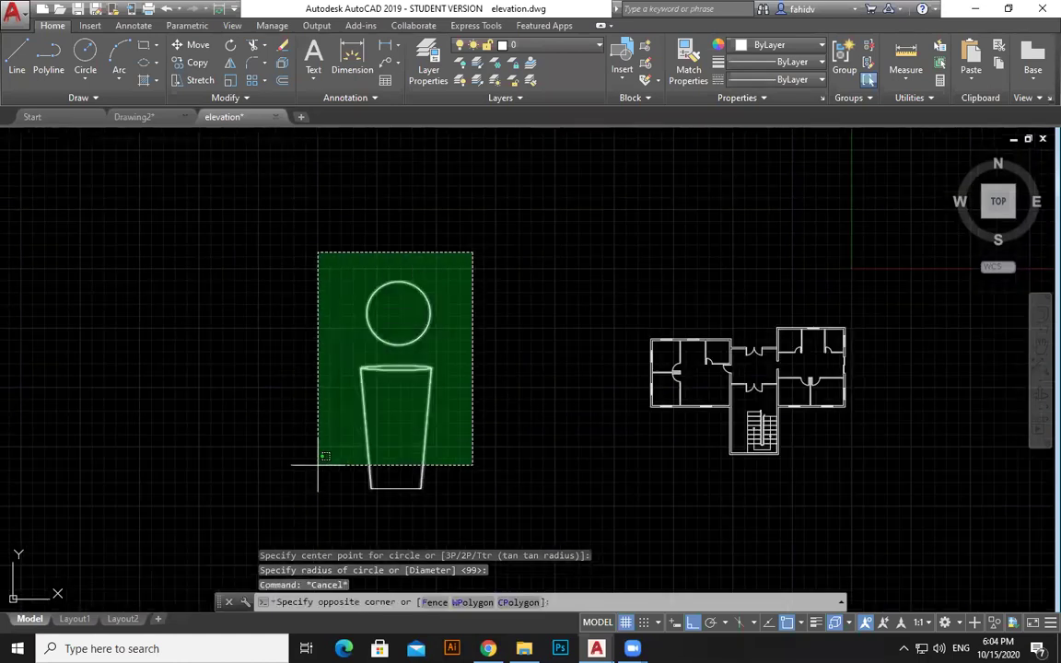
left_click(304, 470)
key("Delete")
left_click(642, 411)
left_click(357, 533)
key("Delete")
- Examine the floor plan and check the insertion scale in the Drawing Units settings without changing anything
middle_click_drag(584, 458, 383, 471)
scroll(601, 358, "up", 2)
scroll(573, 357, "up", 2)
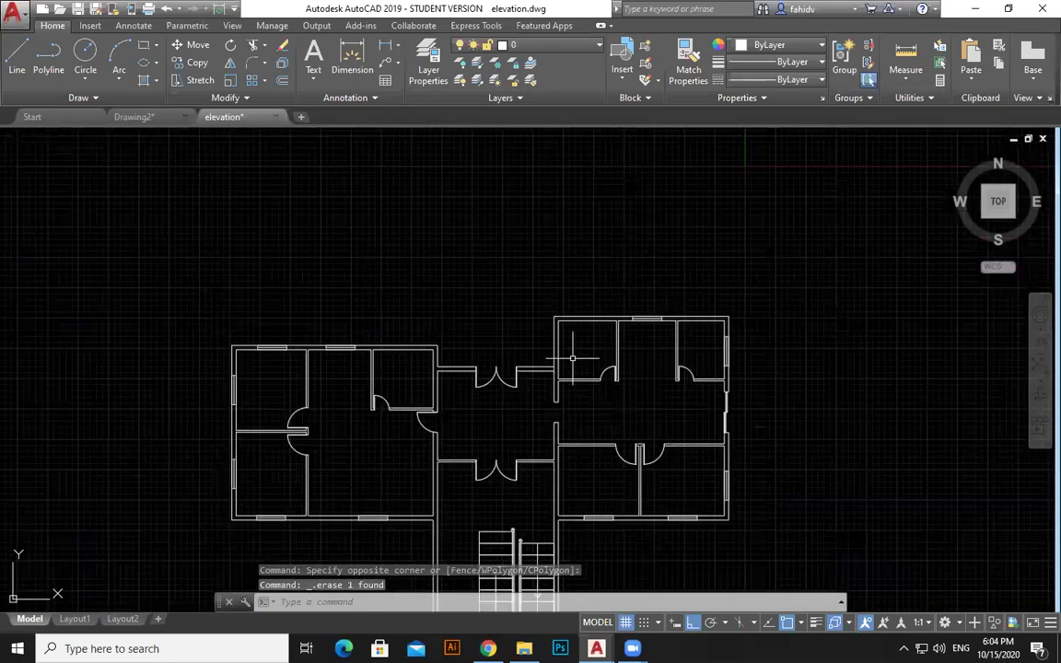
scroll(571, 357, "down", 2)
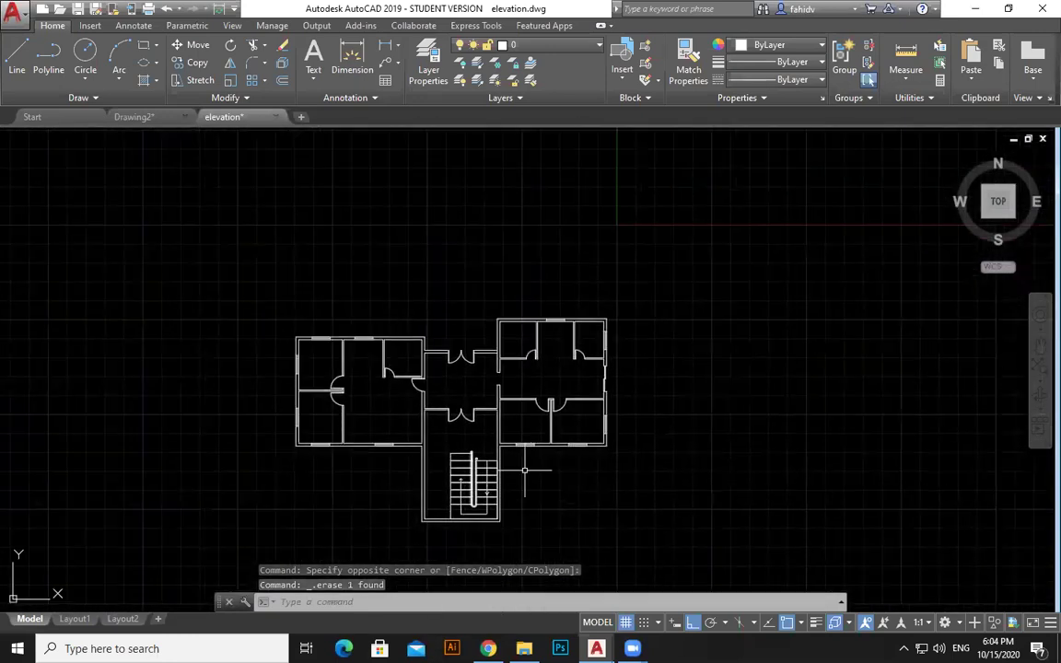
middle_click_drag(550, 153, 568, 223)
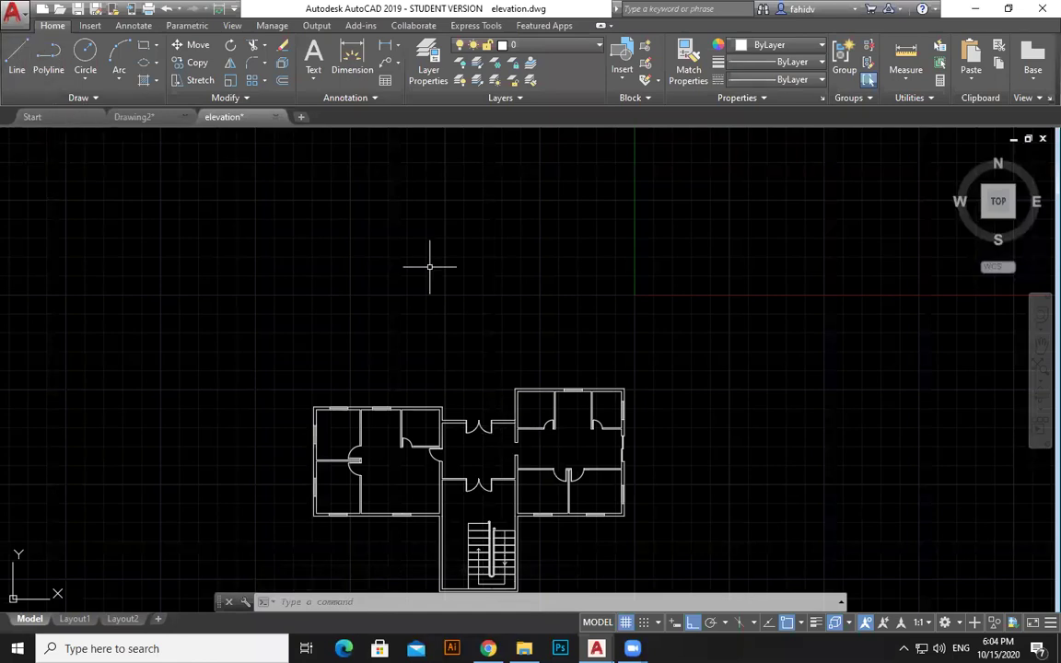
type("u")
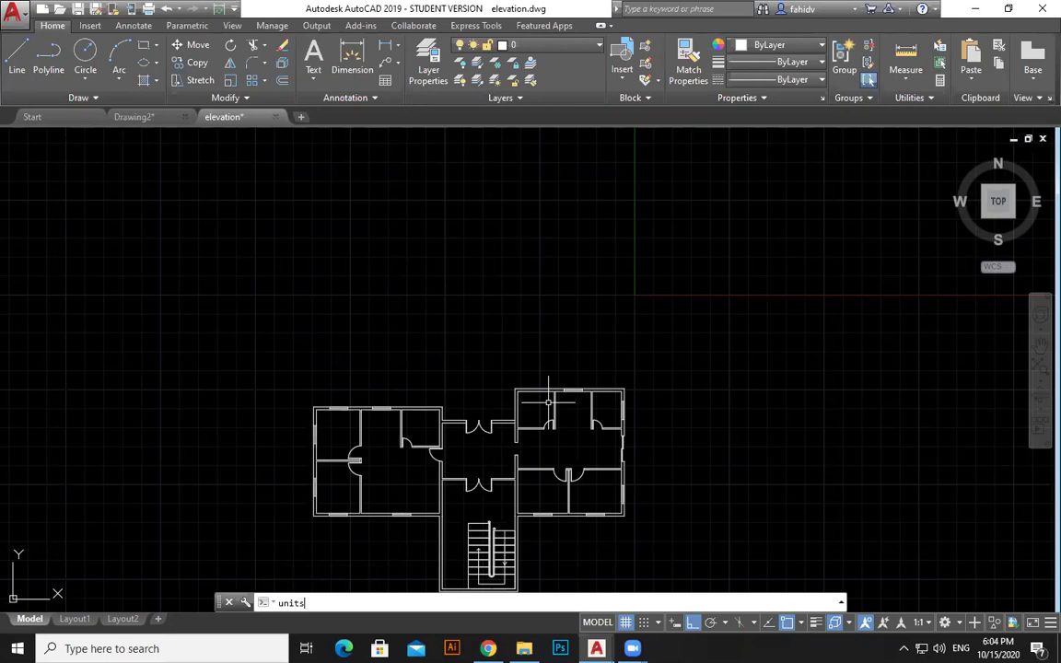
type("nits")
key("Return")
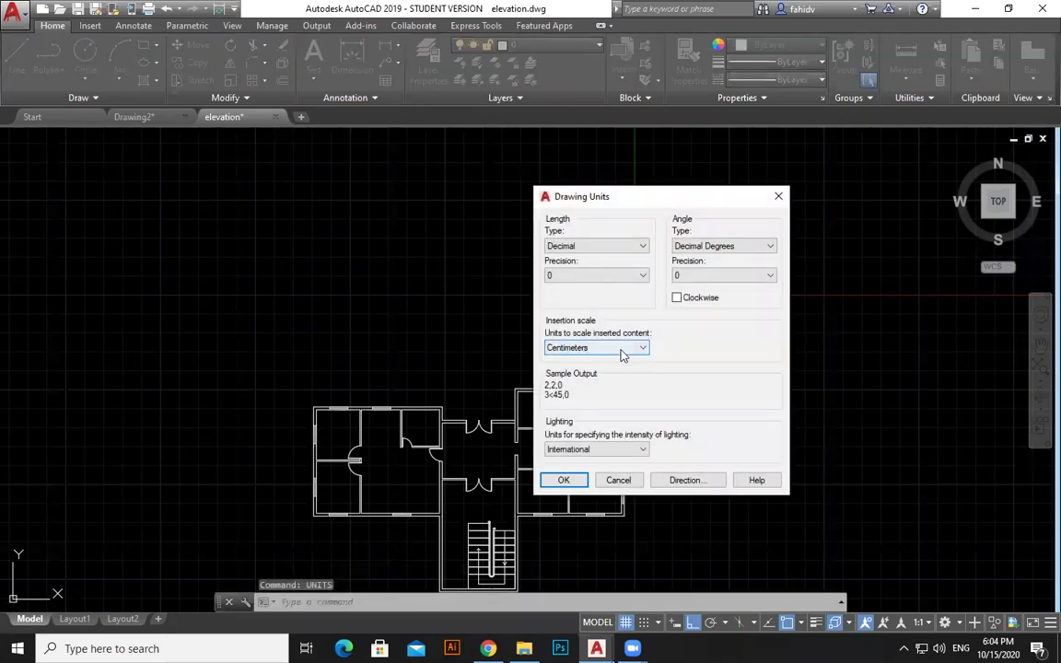
key("Escape")
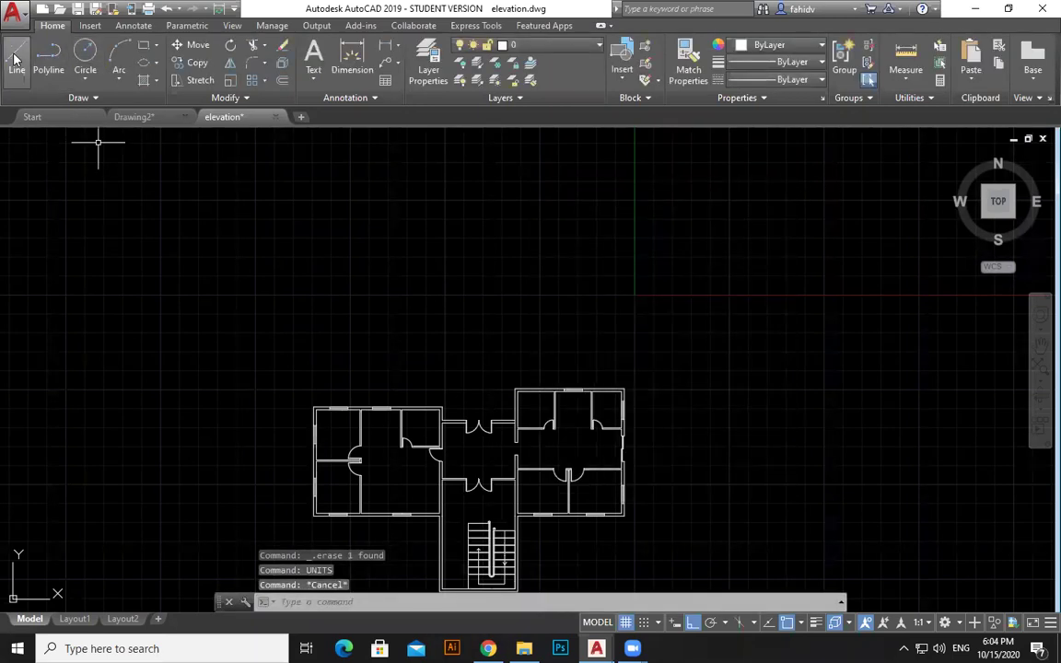
- Draw a horizontal line from the floor plan's upper-right corner leftward, well past the plan's left side
left_click(18, 57)
left_click(623, 389)
left_click(80, 390)
key("Escape")
key("space")
left_click(262, 350)
left_click(262, 423)
key("Escape")
key("Escape")
left_click(275, 346)
left_click(237, 360)
key("Delete")
- Stretch the right end of the horizontal line about 600 units beyond the floor plan's right wall
left_click(552, 388)
left_click(623, 389)
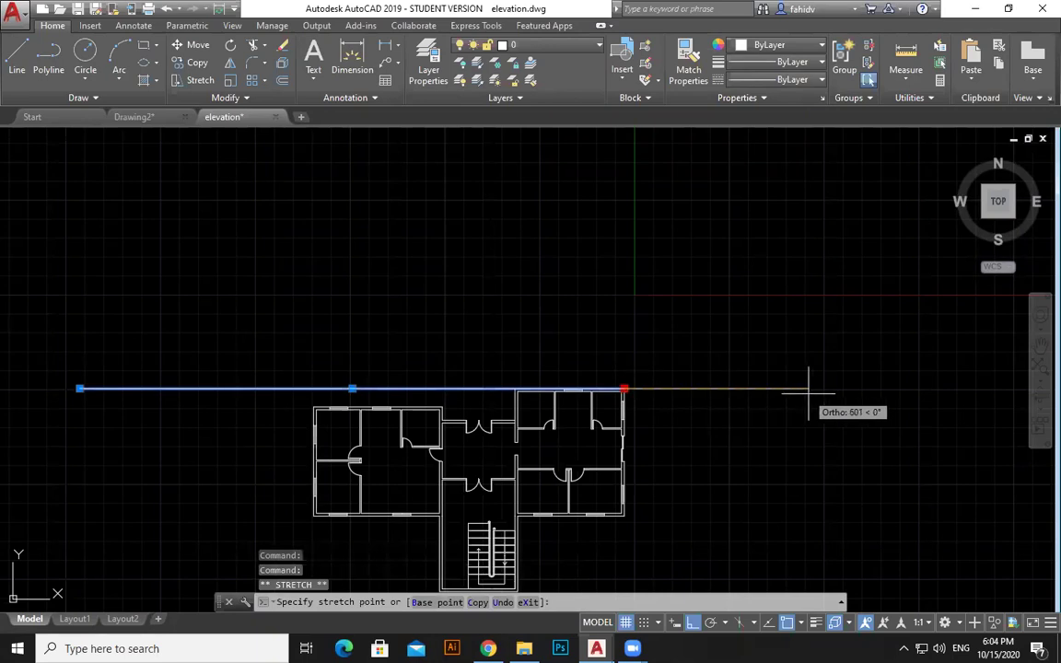
left_click(809, 387)
key("Escape")
- Offset the horizontal line 50 units upward, away from the floor plan
scroll(288, 452, "down", 3)
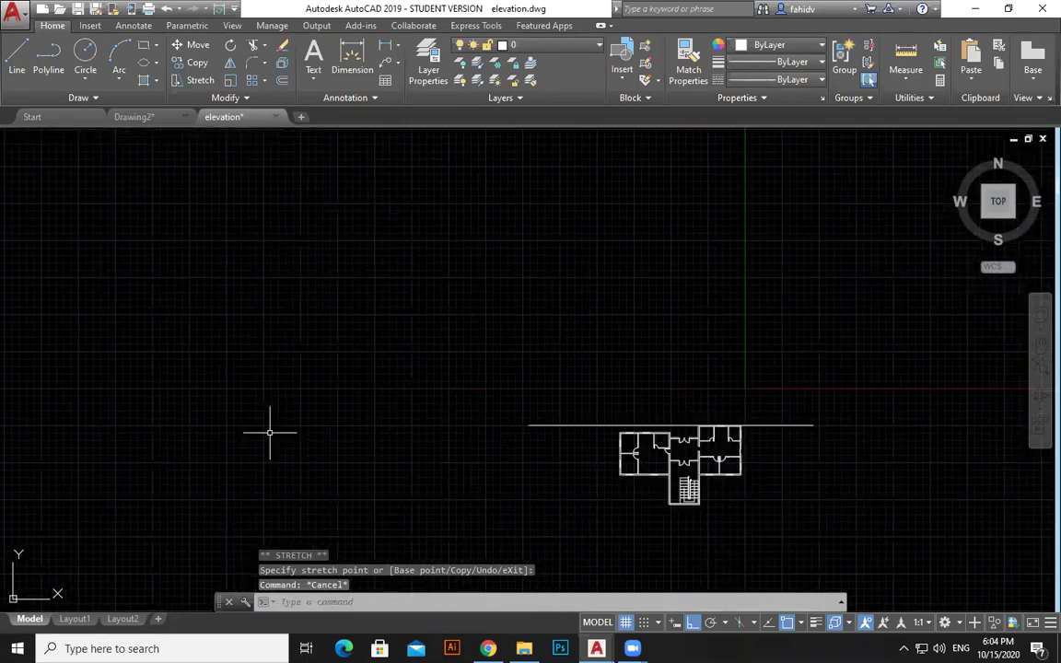
scroll(679, 483, "up", 2)
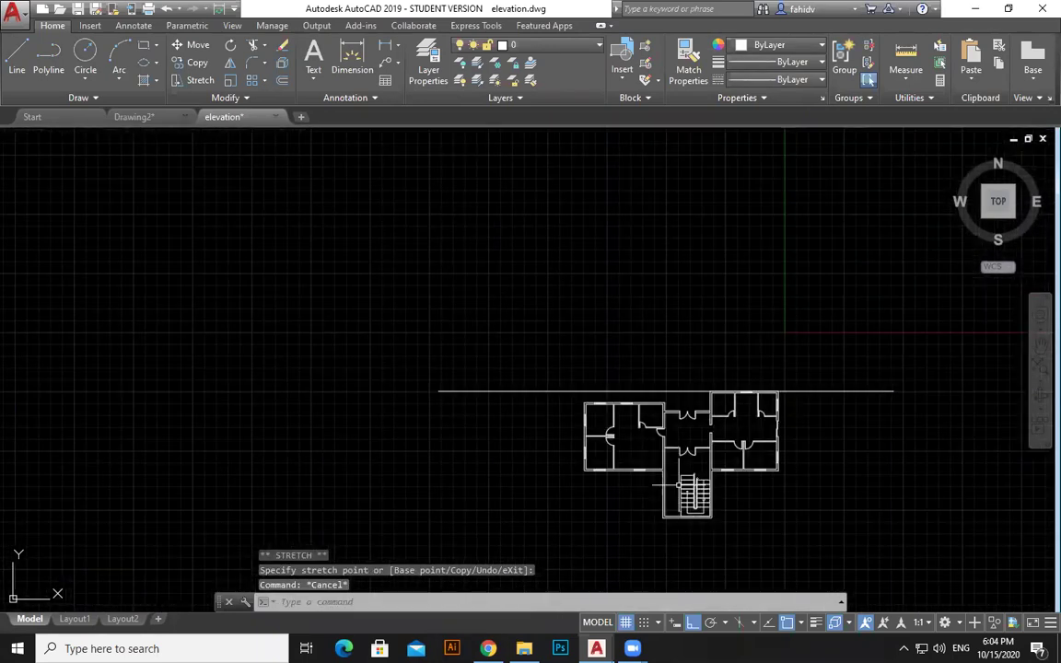
scroll(892, 432, "up", 2)
type("o")
key("Return")
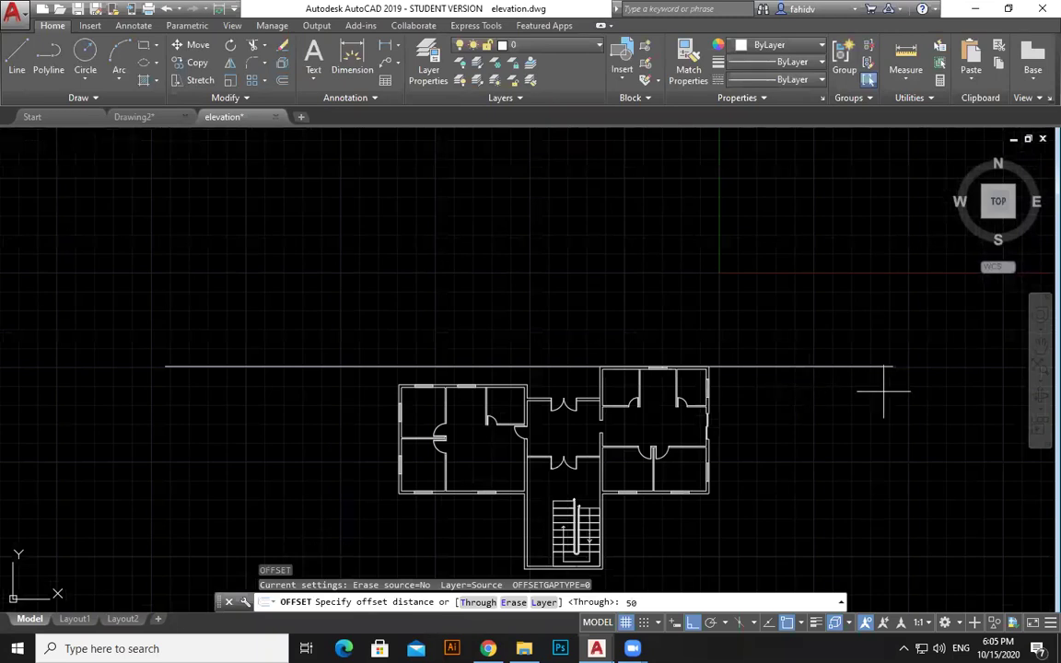
key("Return")
left_click(816, 367)
left_click(803, 351)
key("Escape")
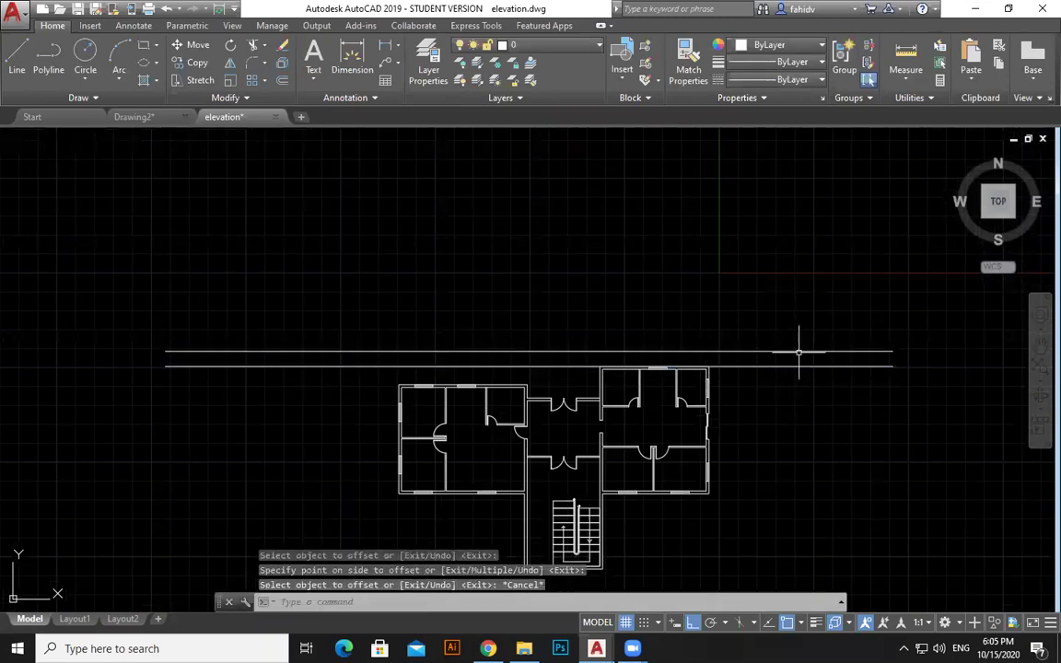
- Delete the copy offset 50 units above the horizontal line
left_click(793, 354)
left_click(772, 339)
key("Delete")
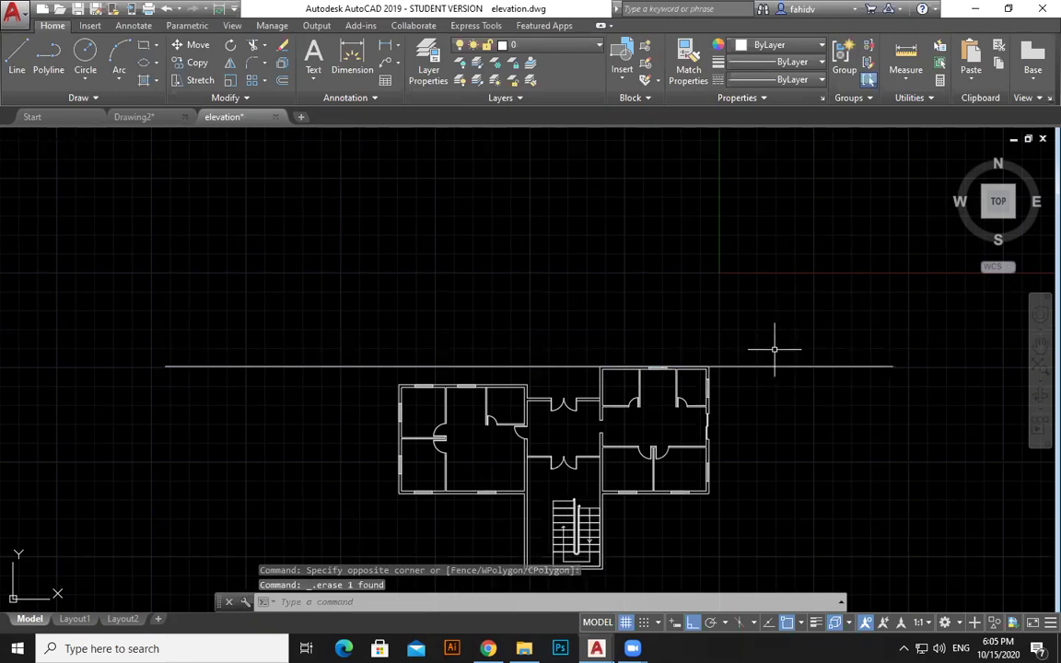
- Offset the horizontal line touching the floor plan 200 units upward
type("o")
key("Return")
type("200")
key("Return")
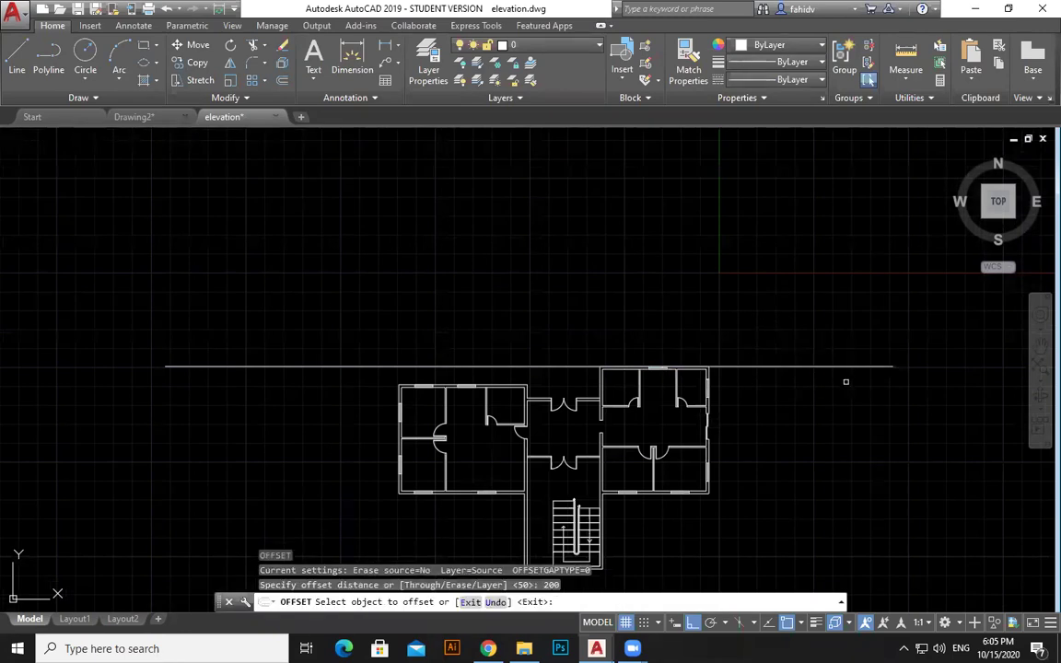
left_click(804, 366)
left_click(794, 285)
key("Escape")
- Delete the original horizontal line that touches the top of the floor plan
left_click(799, 348)
left_click(781, 422)
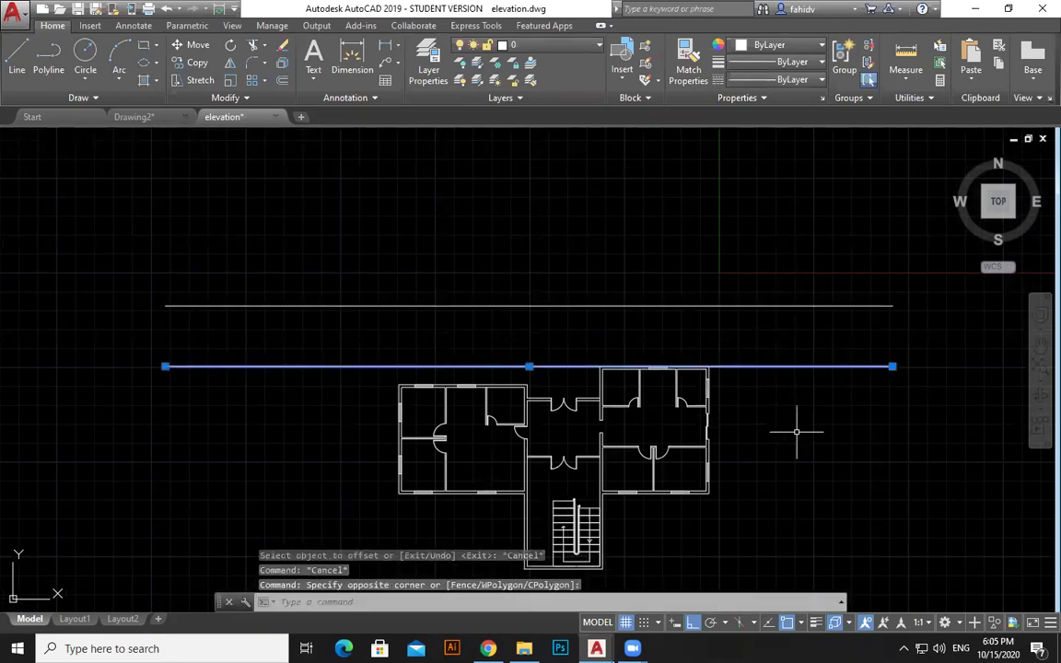
key("Delete")
scroll(719, 362, "up", 2)
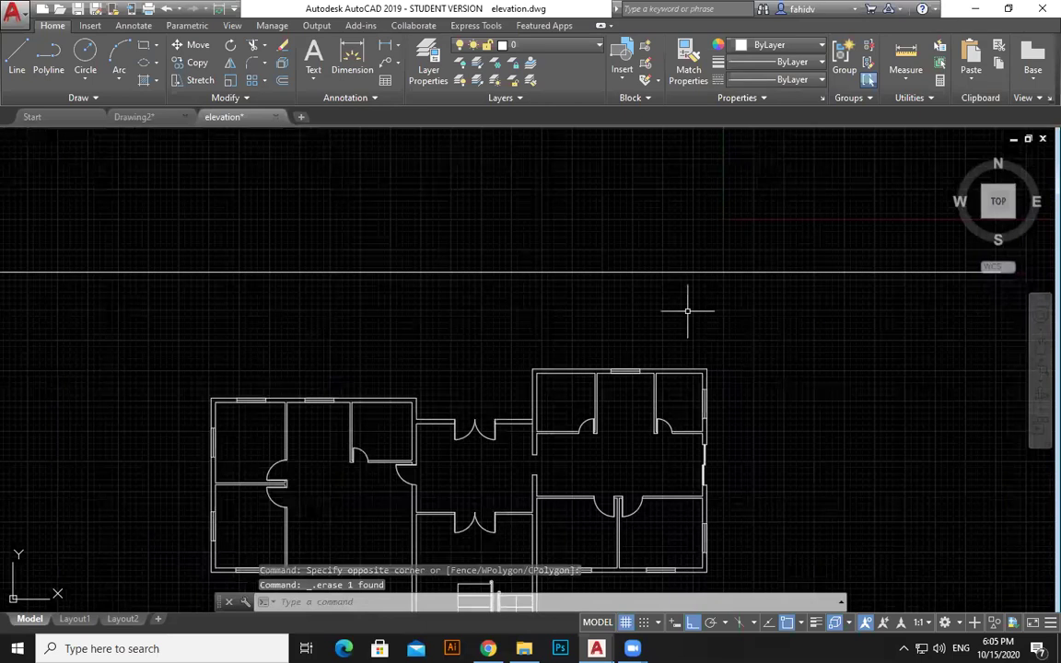
scroll(688, 310, "down", 3)
key("Escape")
key("Escape")
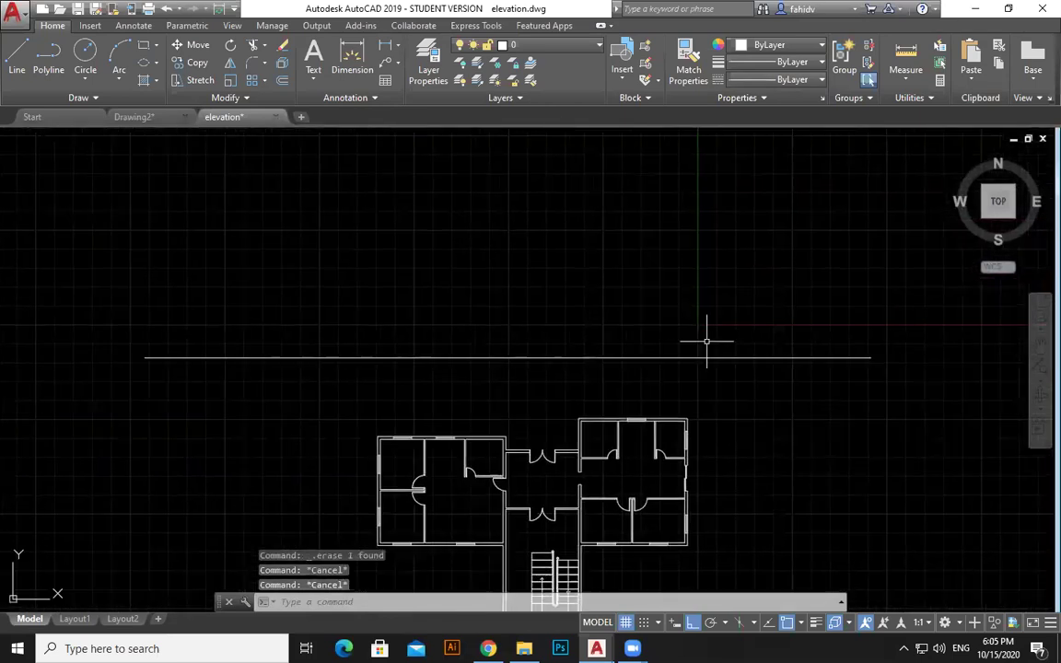
- Offset the remaining horizontal line 45 units upward
type("o")
key("Return")
type("4")
key("Return")
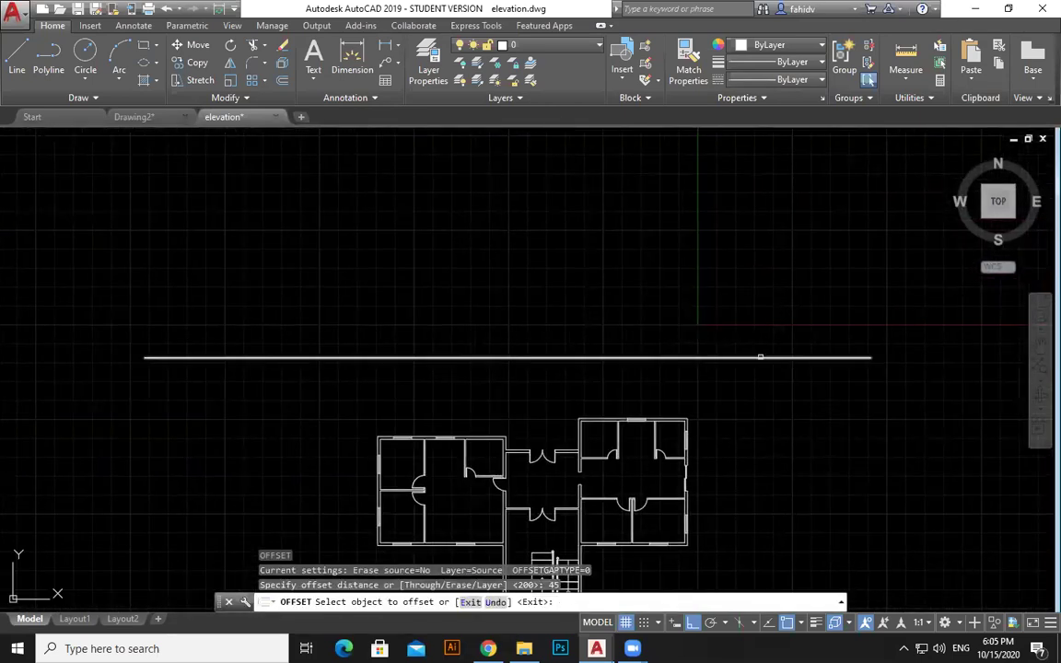
left_click(758, 357)
left_click(760, 285)
scroll(729, 356, "up", 2)
key("Escape")
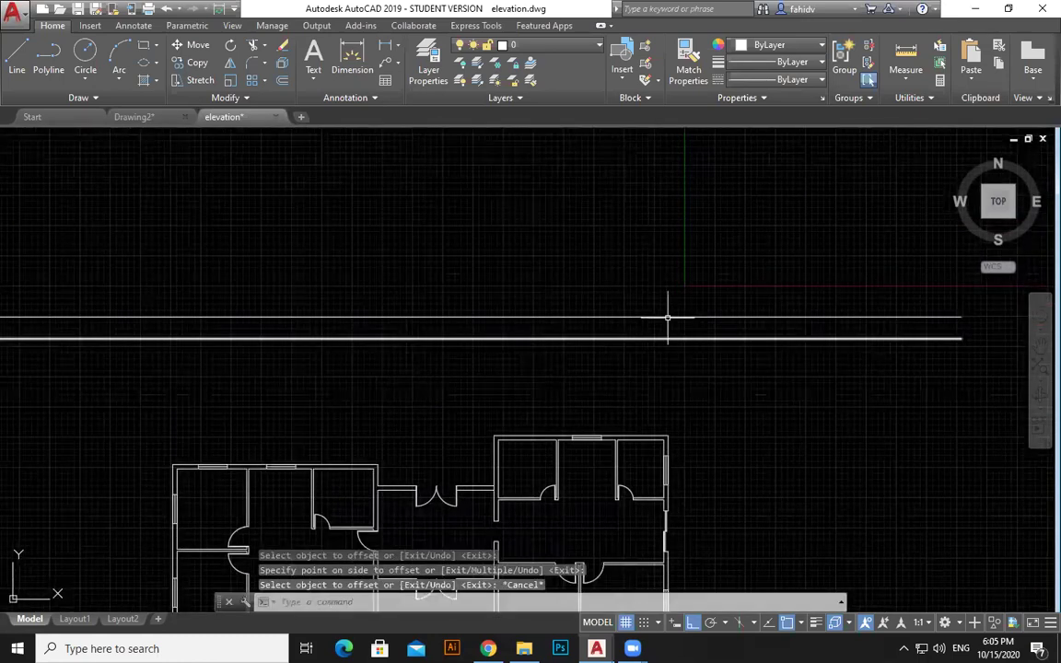
scroll(742, 380, "down", 2)
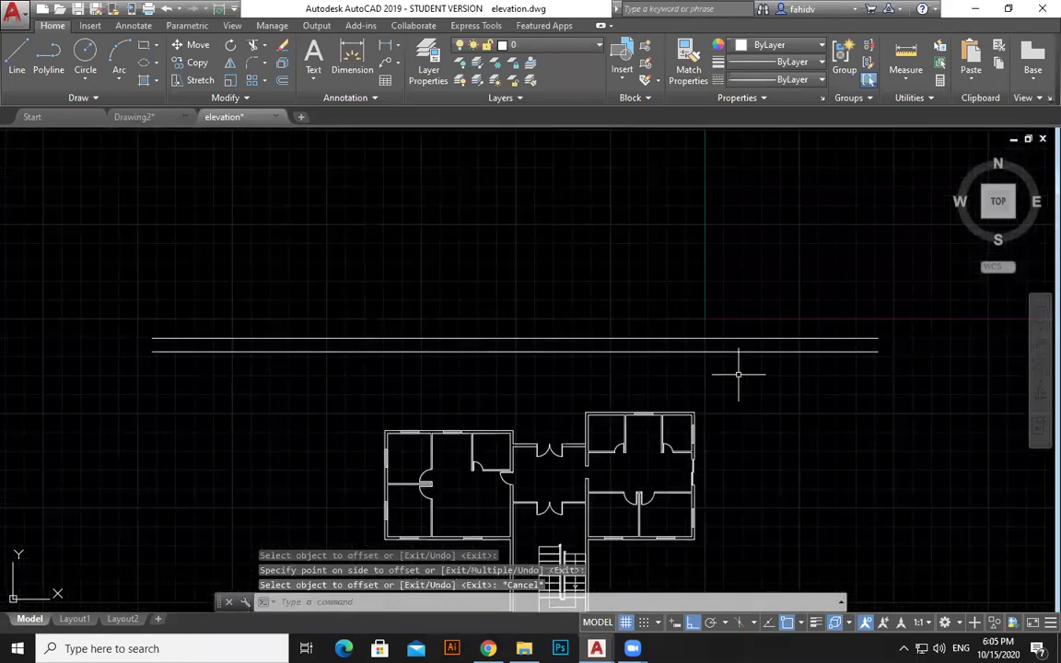
- Draw a vertical projection line from the right block's upper-right corner up well past both horizontal lines
left_click(17, 57)
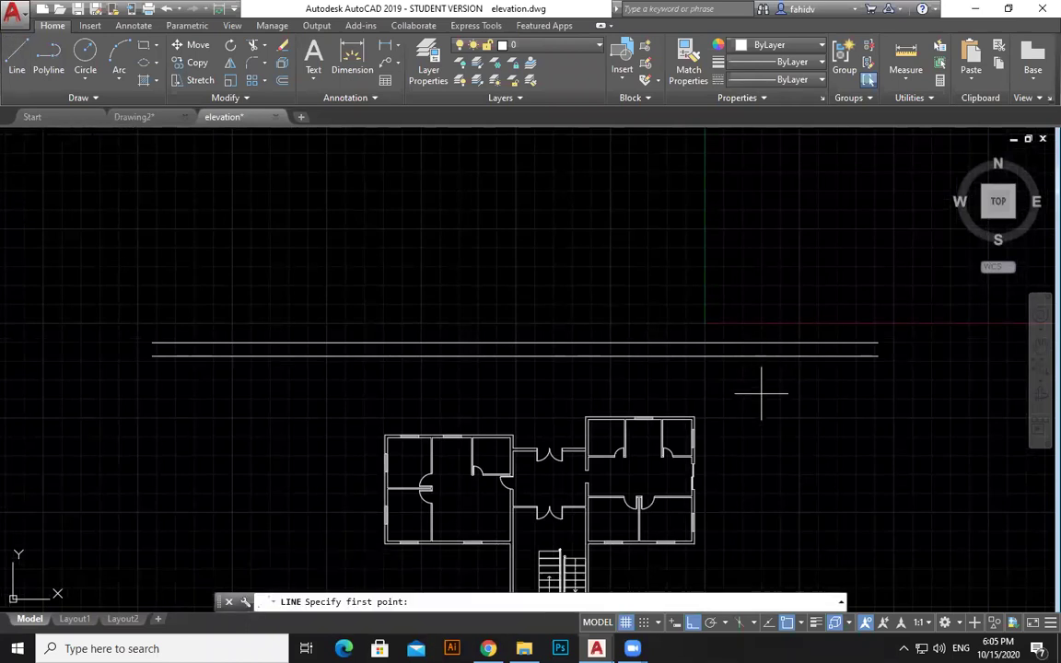
left_click(697, 416)
left_click(717, 161)
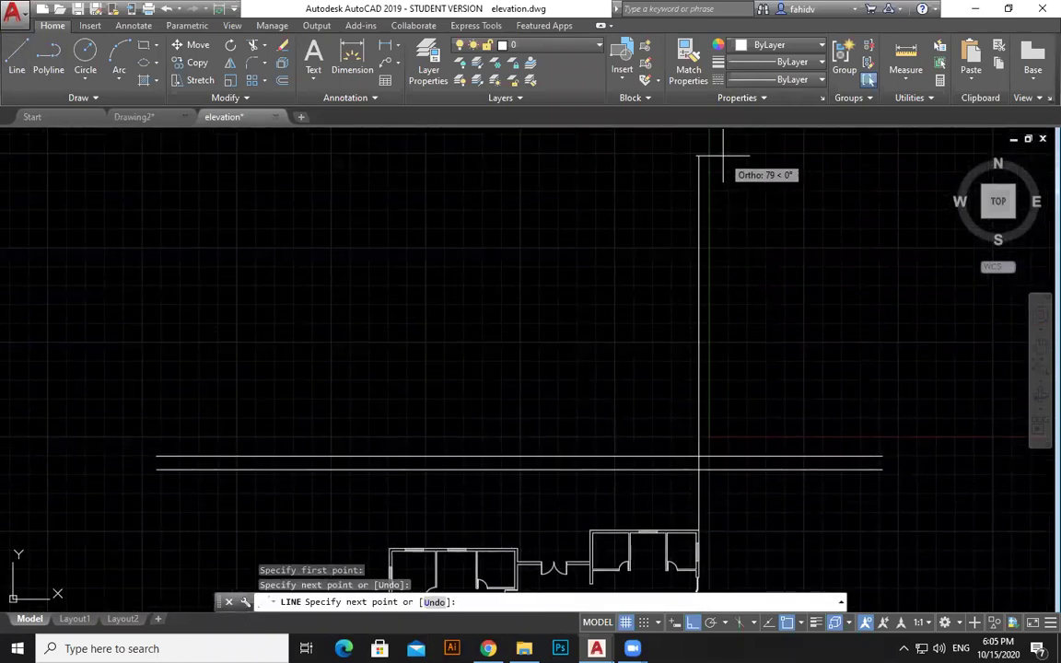
key("Escape")
key("Escape")
key("Escape")
key("Escape")
middle_click_drag(779, 409, 785, 460)
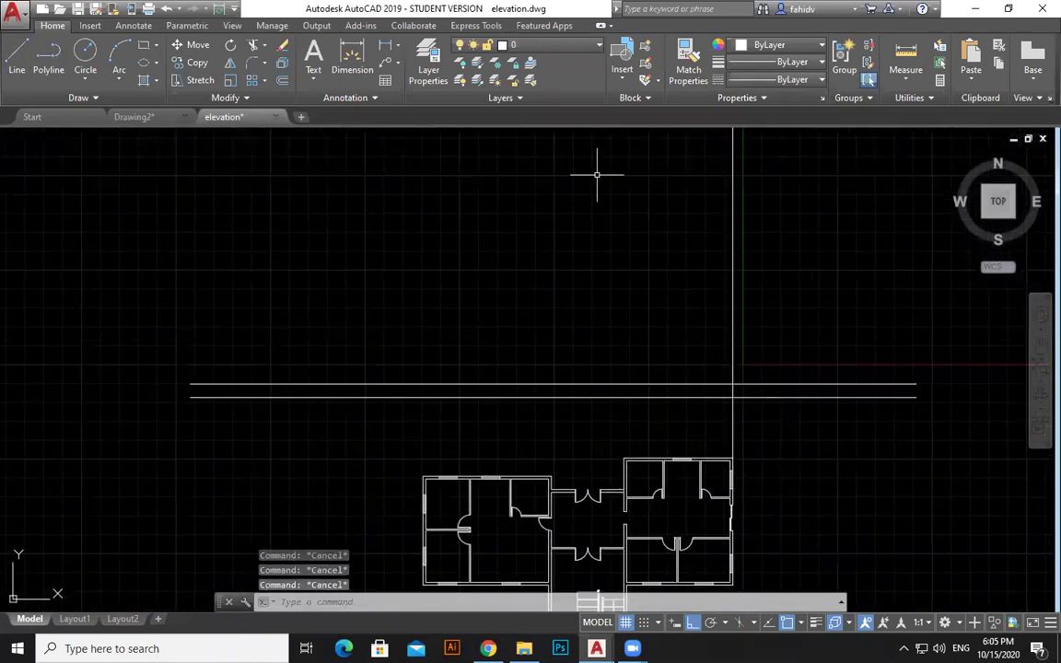
middle_click_drag(670, 464, 658, 433)
- Draw a vertical projection line from the right block's upper-left corner up past both horizontal lines
left_click(16, 59)
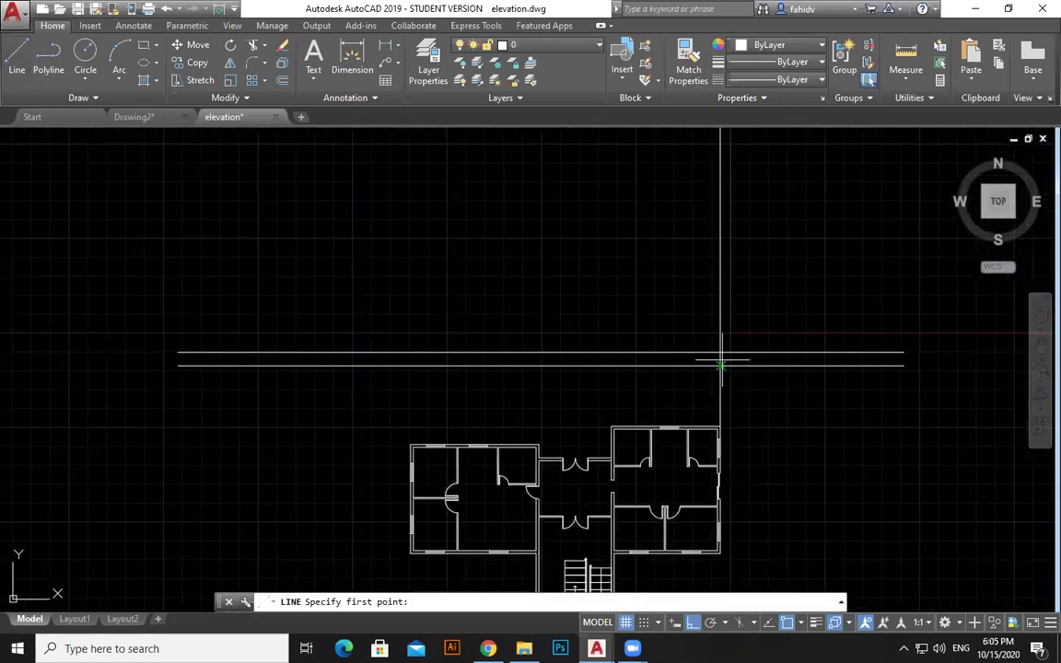
left_click(611, 426)
scroll(610, 302, "down", 4)
key("Escape")
middle_click_drag(611, 313, 614, 365)
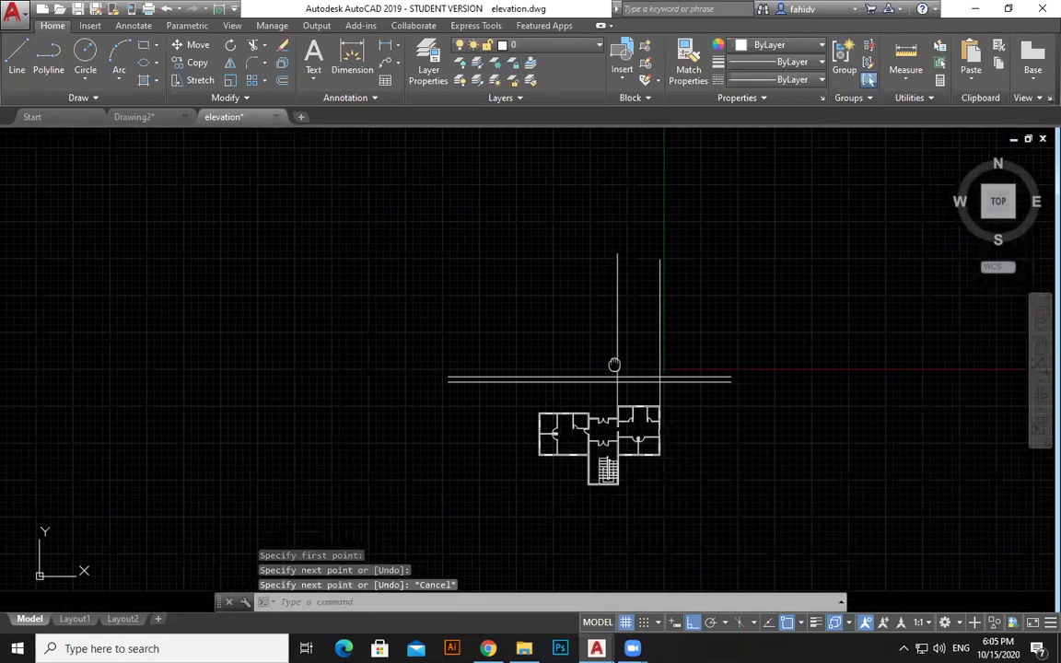
- Draw a vertical projection line from the left block's upper-right corner up past both horizontal lines
scroll(592, 405, "up", 6)
key("Return")
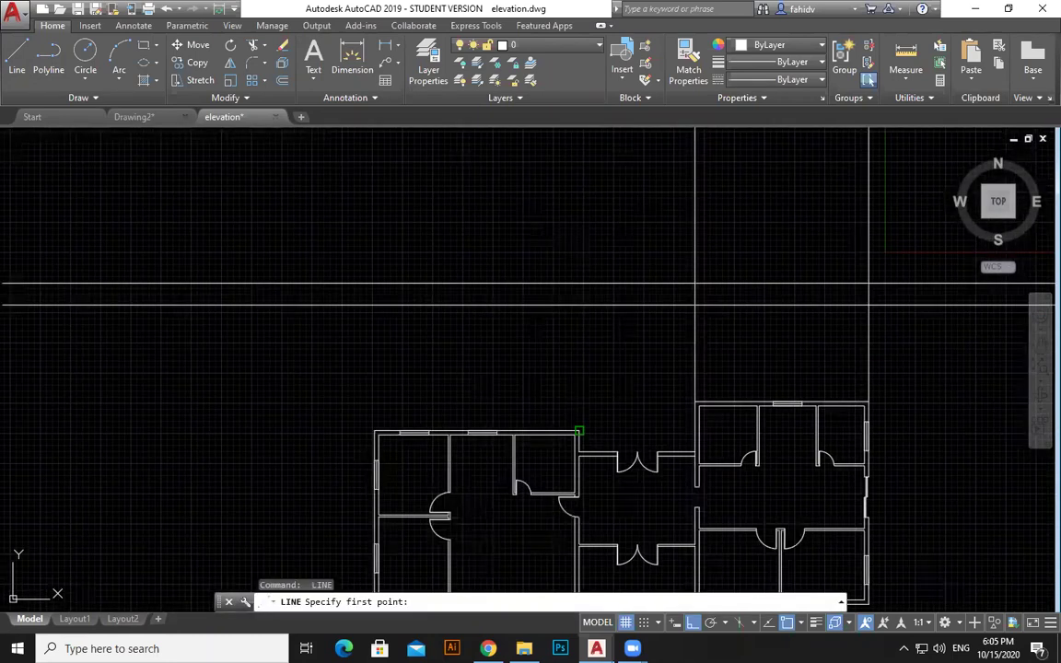
left_click(579, 430)
scroll(607, 449, "down", 4)
left_click(611, 195)
key("Escape")
- Draw a vertical projection line from the left block's upper-left corner up past both horizontal lines
key("Return")
left_click(517, 446)
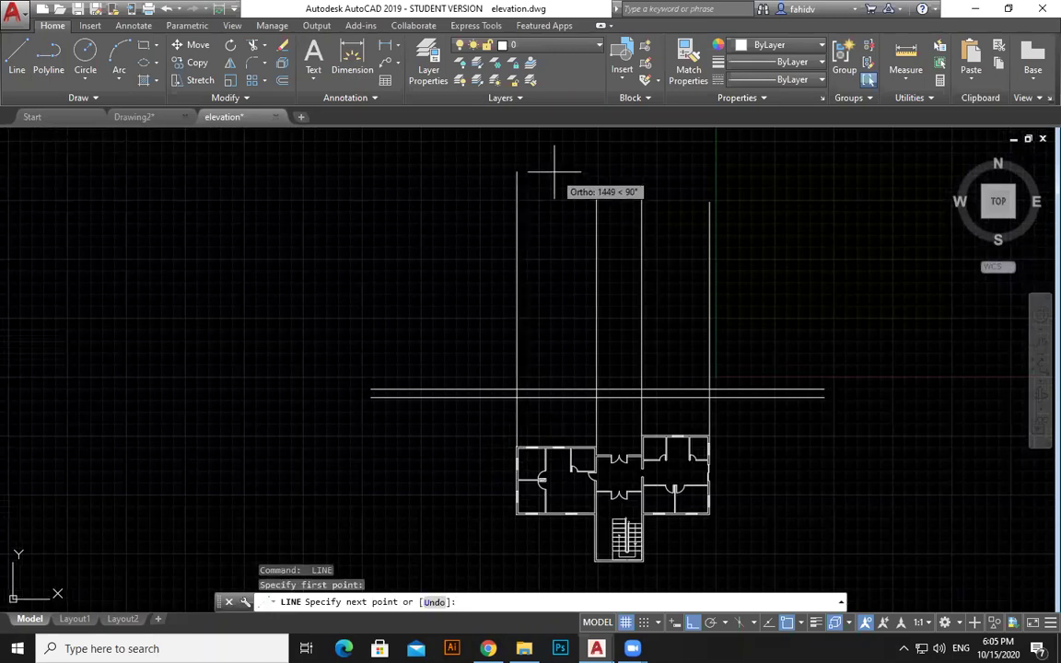
left_click(517, 187)
key("Escape")
scroll(748, 503, "up", 3)
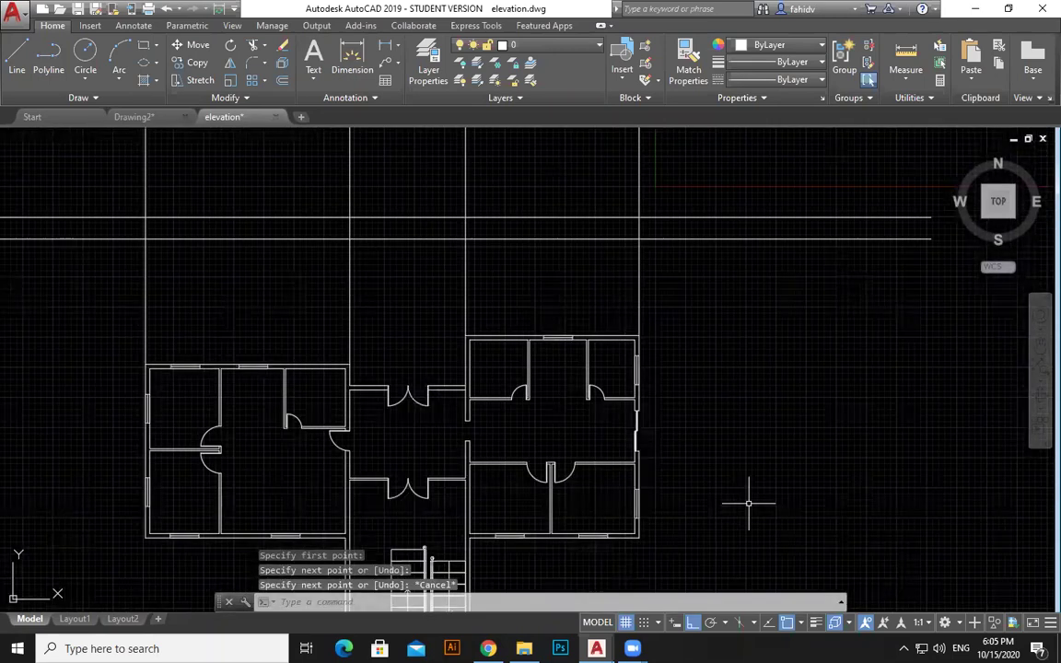
middle_click_drag(569, 146, 626, 299)
key("Escape")
scroll(553, 343, "down", 2)
scroll(689, 372, "up", 2)
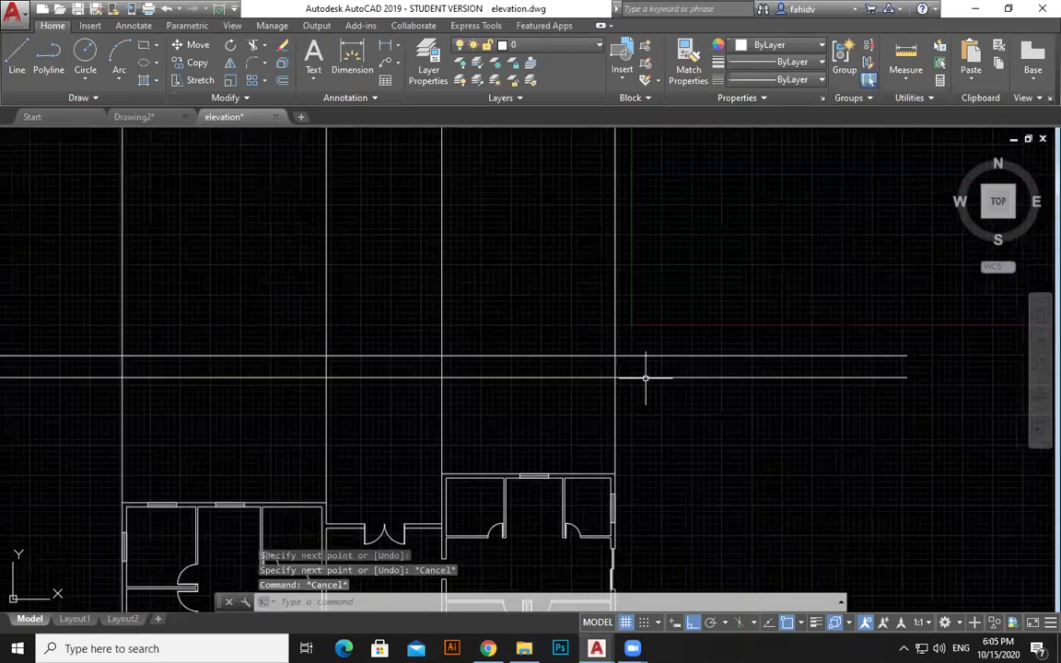
- Offset the upper of the two base lines upward by 300
middle_click_drag(648, 361, 672, 397)
type("o")
key("Return")
type("300")
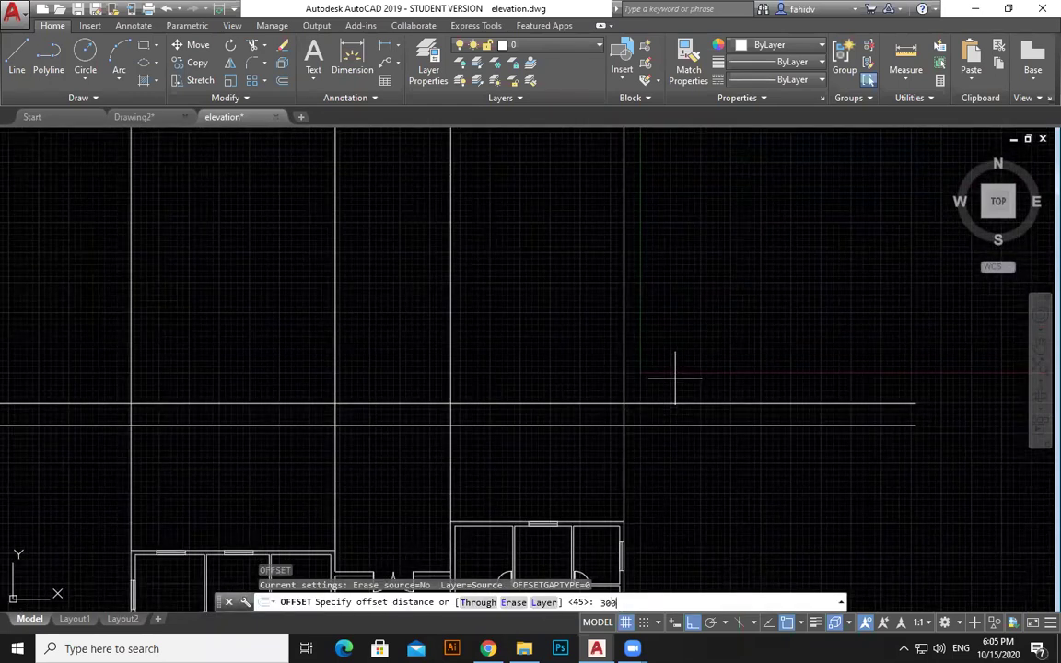
key("Return")
left_click(691, 402)
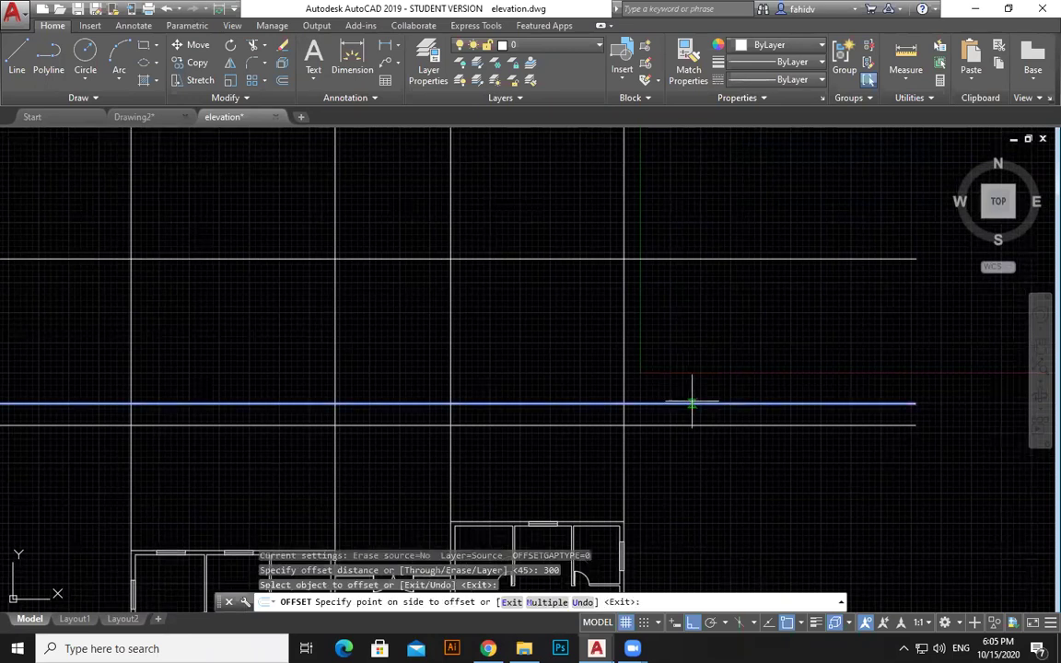
left_click(710, 219)
key("Escape")
key("Escape")
type("o")
key("Return")
type("15")
key("Return")
key("Escape")
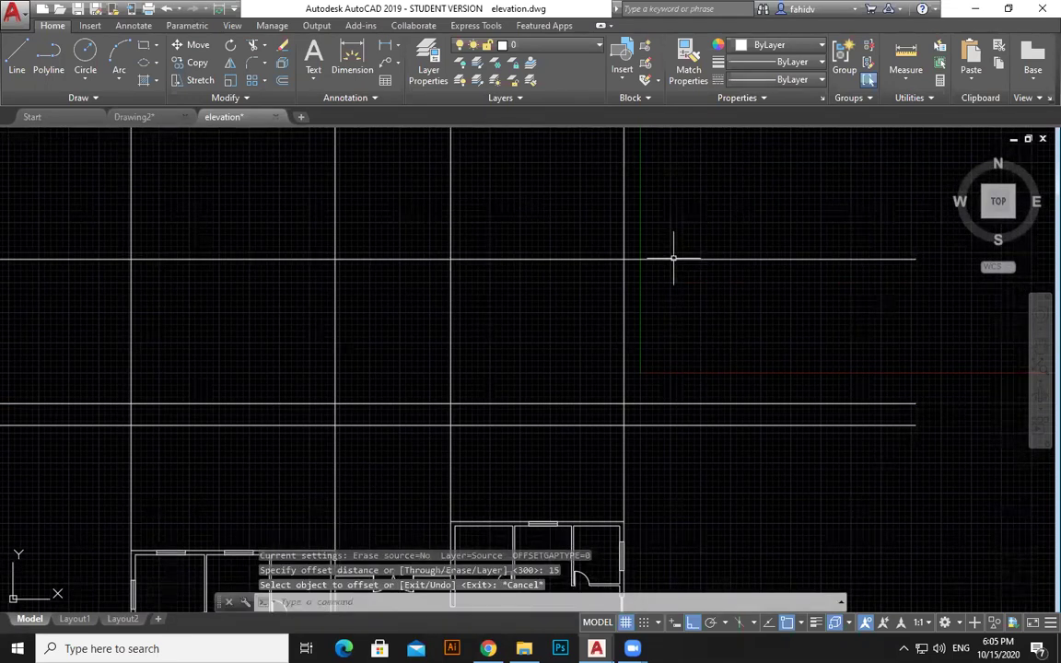
type("p")
key("Return")
key("Escape")
key("Escape")
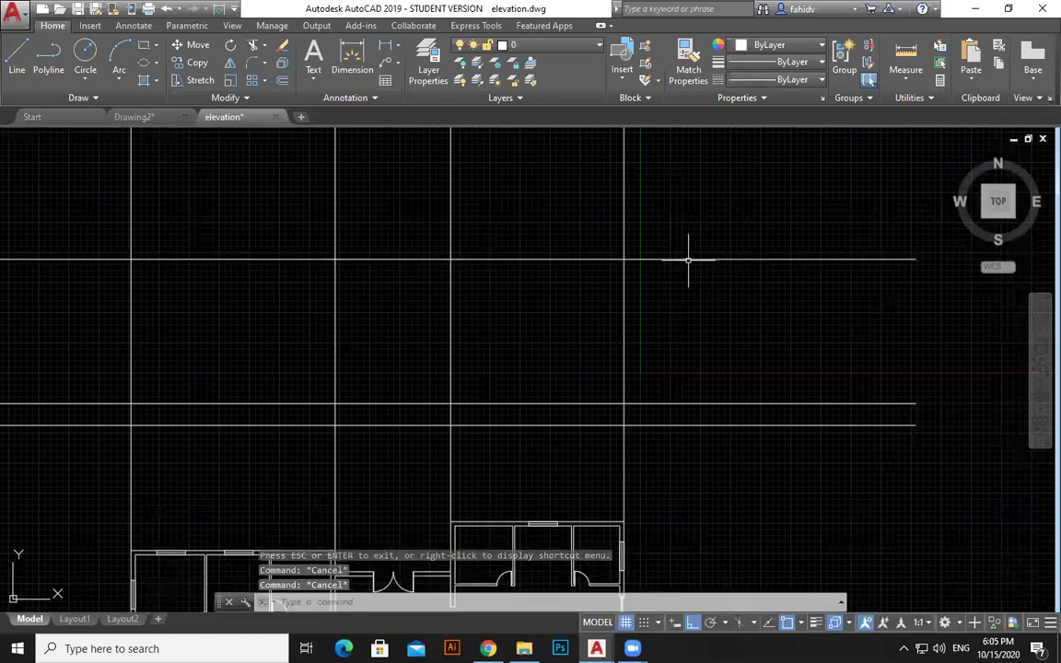
- Offset the topmost horizontal line upward by 10 to form a thin slab band
type("o")
key("Return")
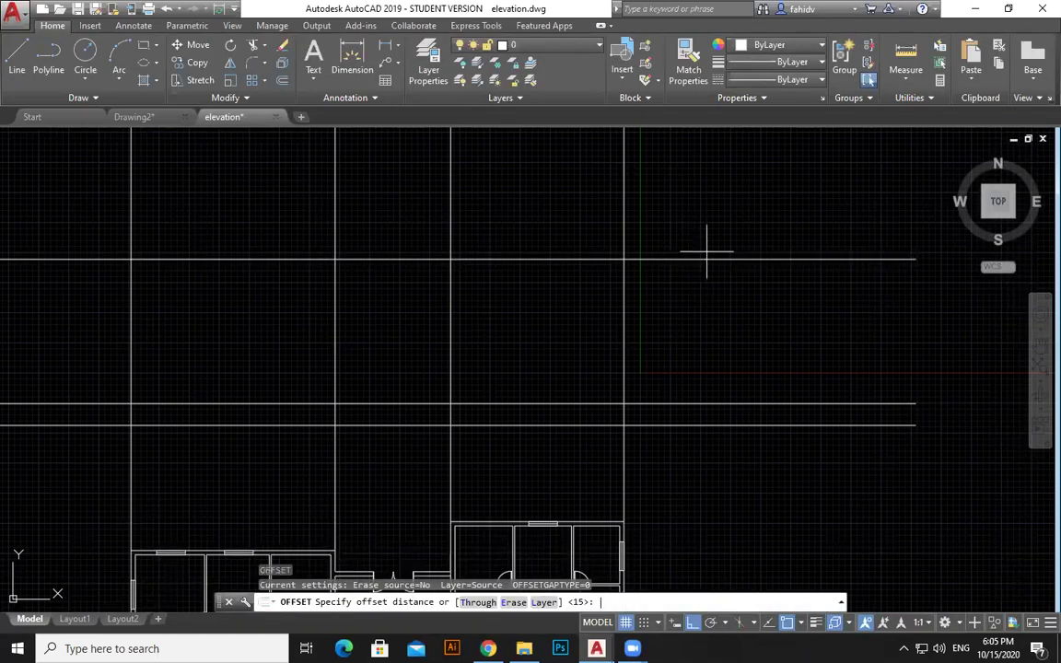
type("10")
key("Return")
left_click(711, 260)
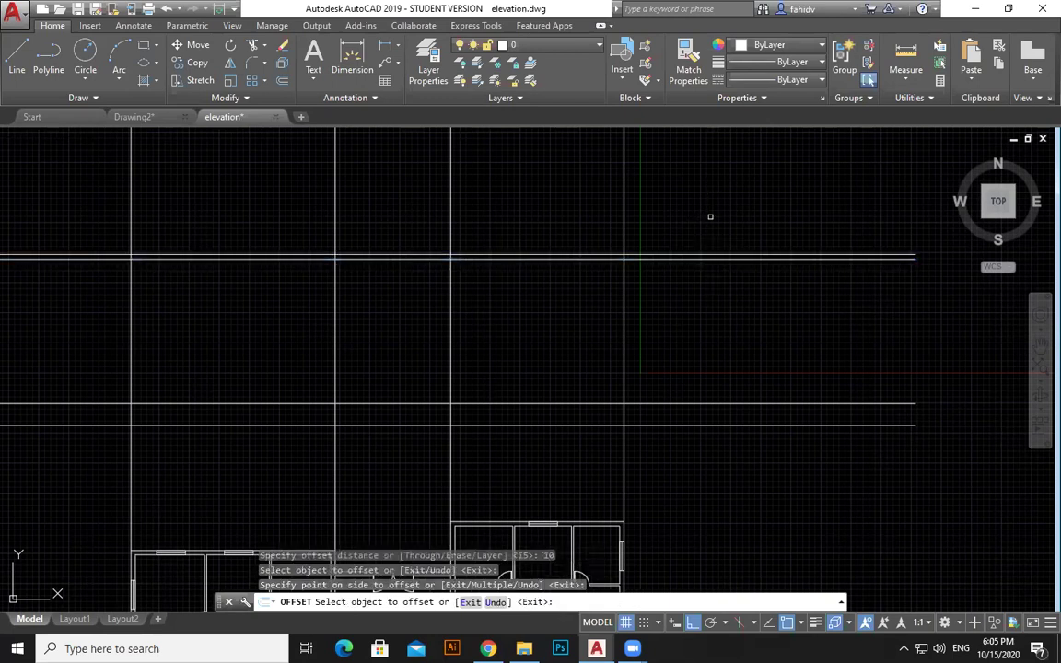
mouse_move(624, 242)
middle_mouse_down()
mouse_move(713, 234)
mouse_move(800, 322)
middle_mouse_up()
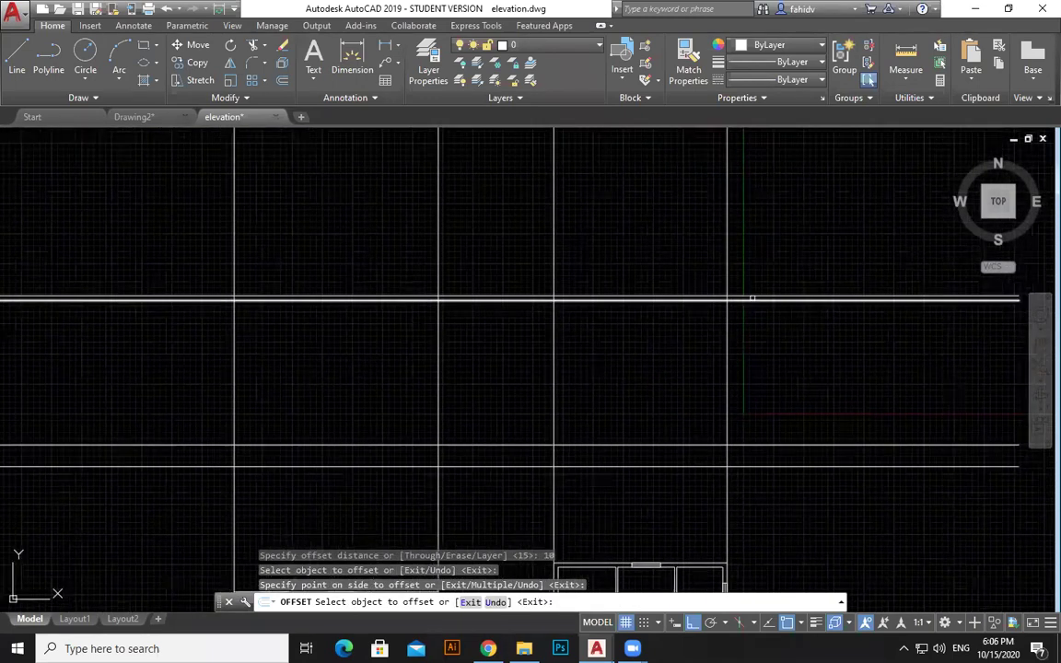
key("Escape")
- Offset the slab band's upper line upward by 45 to set the parapet top
type("o")
key("Return")
type("45")
key("Return")
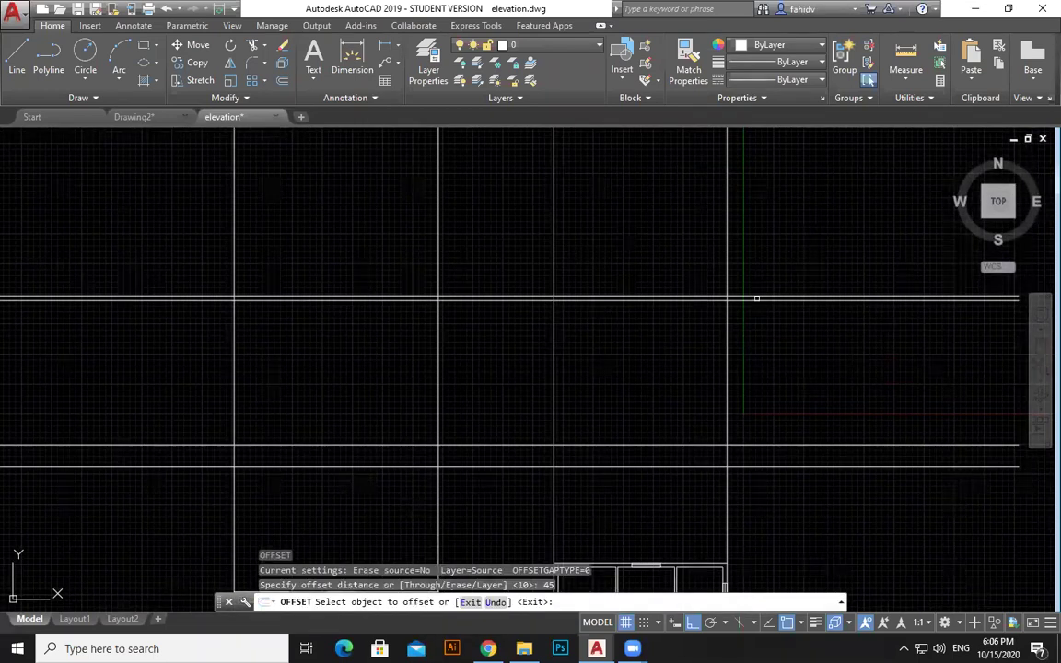
left_click(757, 297)
left_click(767, 230)
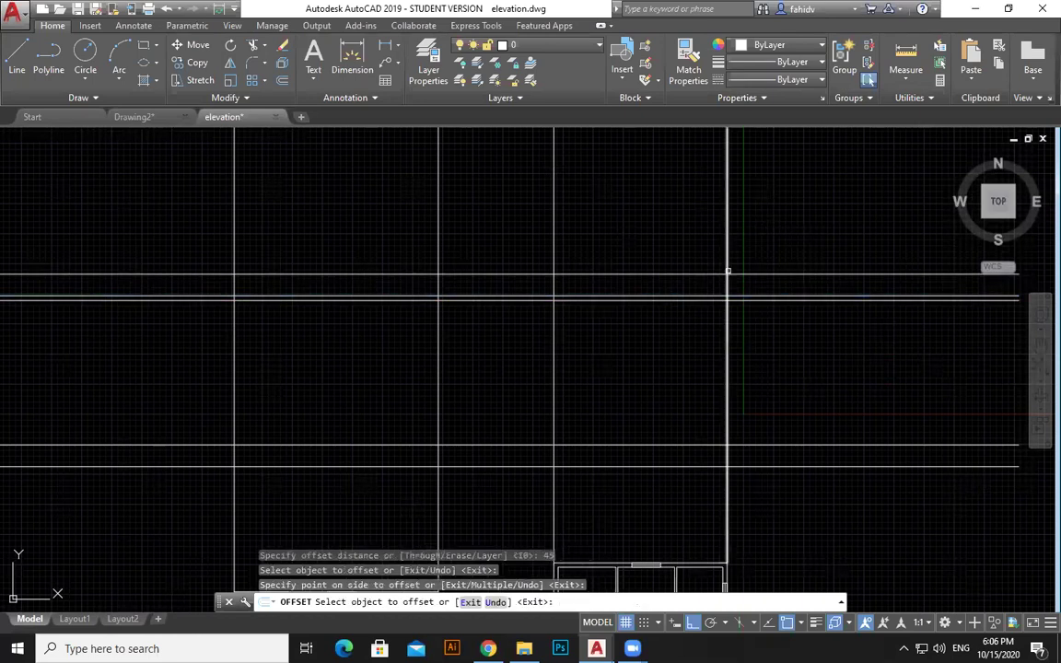
scroll(726, 294, "up", 3)
scroll(736, 290, "down", 2)
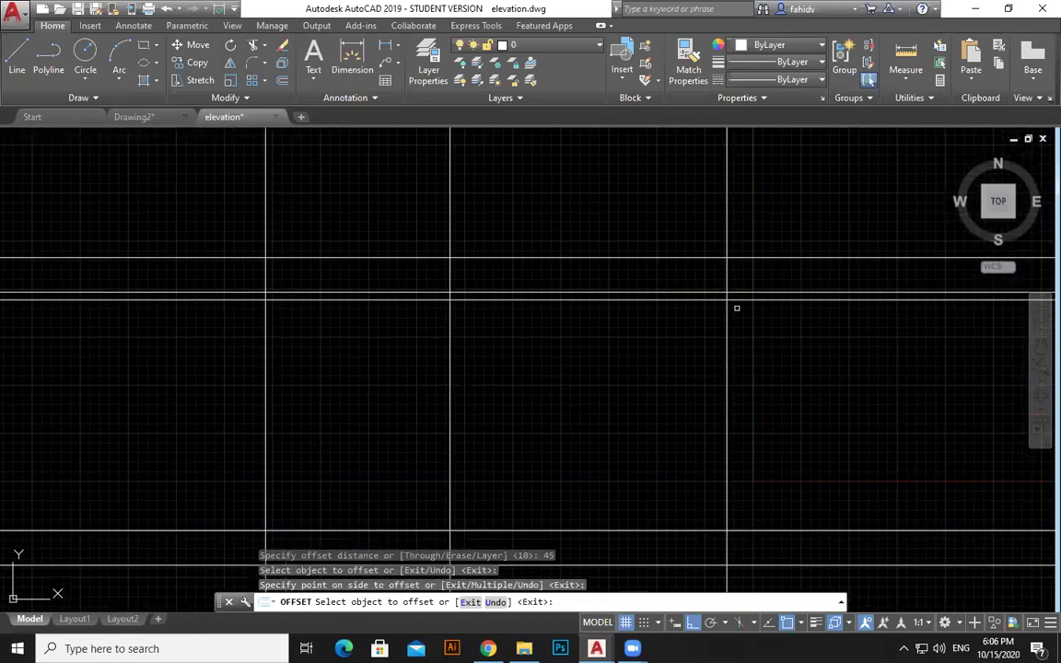
scroll(737, 308, "down", 3)
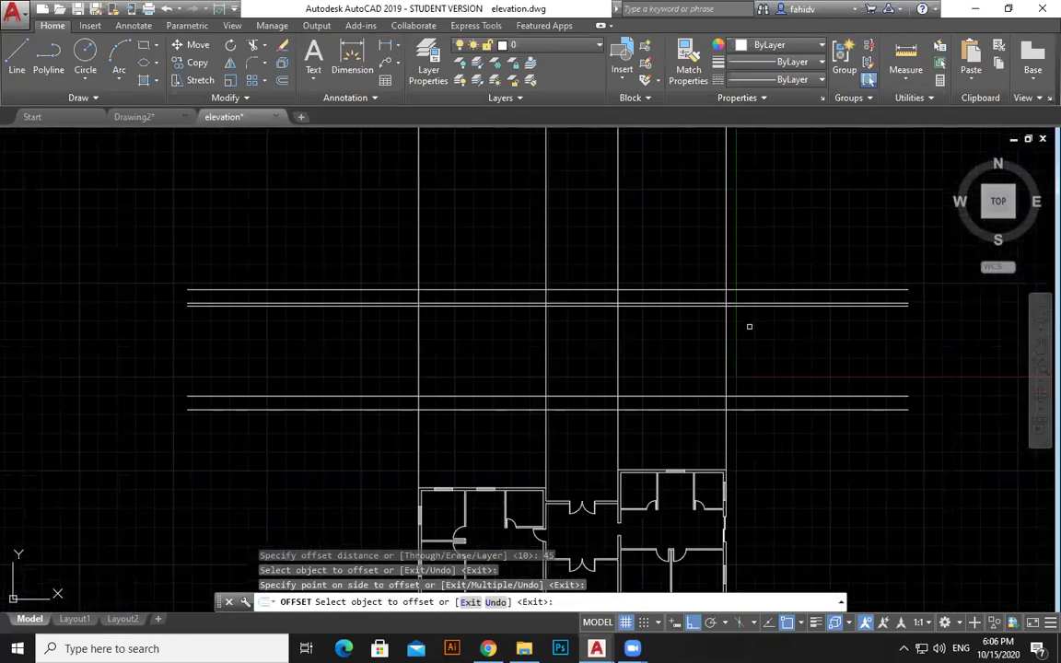
key("Escape")
key("Escape")
- Trim away the four vertical projection lines below the lowest base line
type("tr")
key("space")
key("space")
left_click(748, 430)
left_click(328, 457)
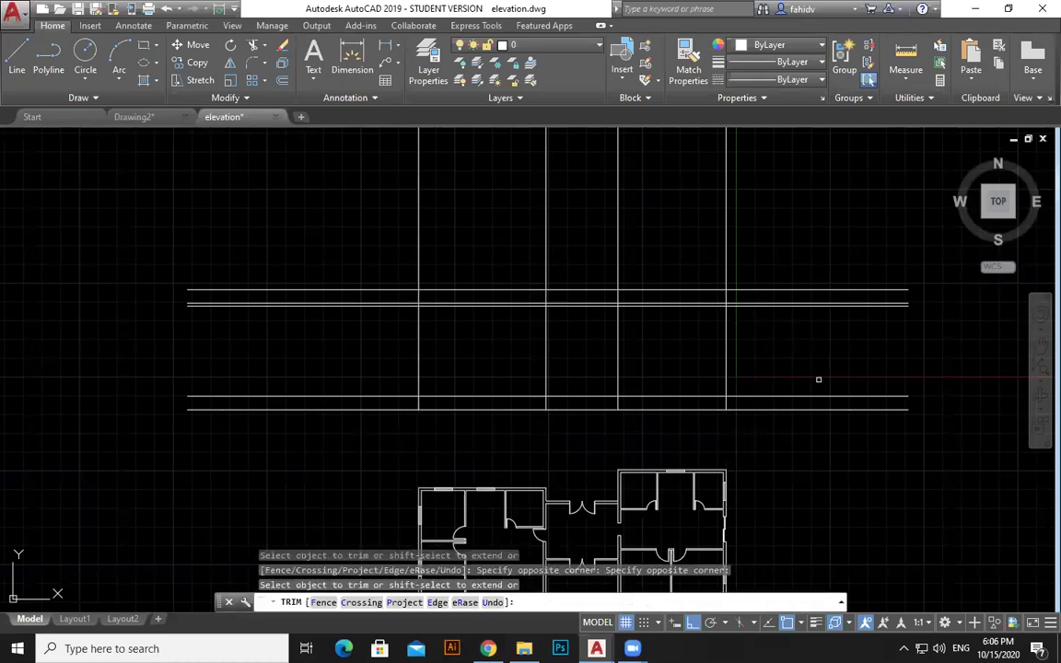
scroll(761, 374, "up", 2)
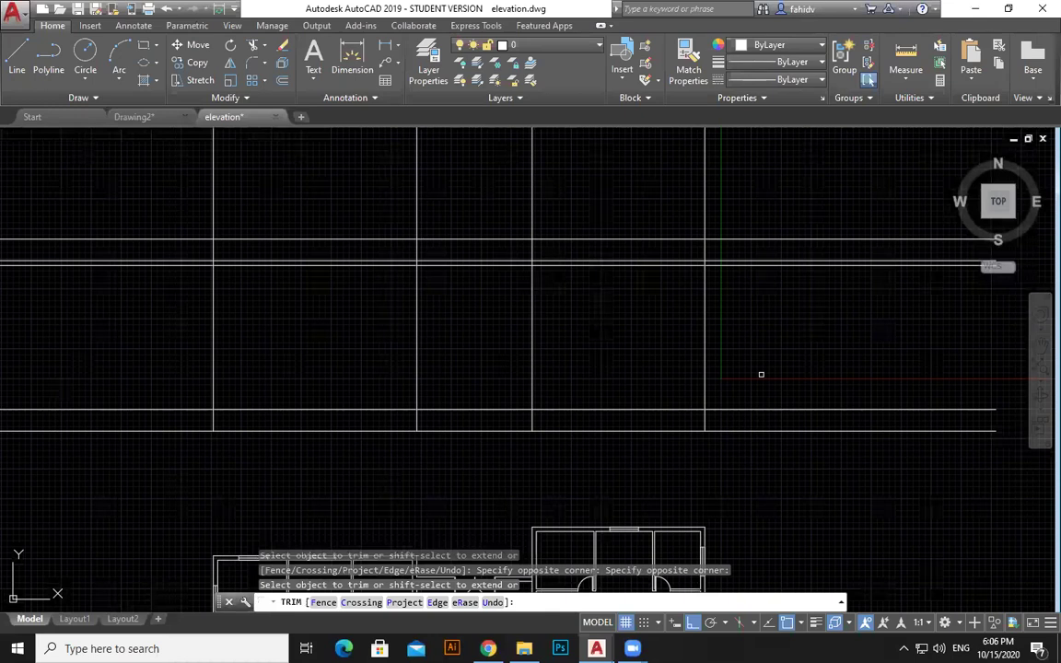
mouse_move(789, 363)
middle_mouse_down()
mouse_move(809, 392)
mouse_move(779, 282)
middle_mouse_up()
key("Escape")
scroll(534, 183, "down", 2)
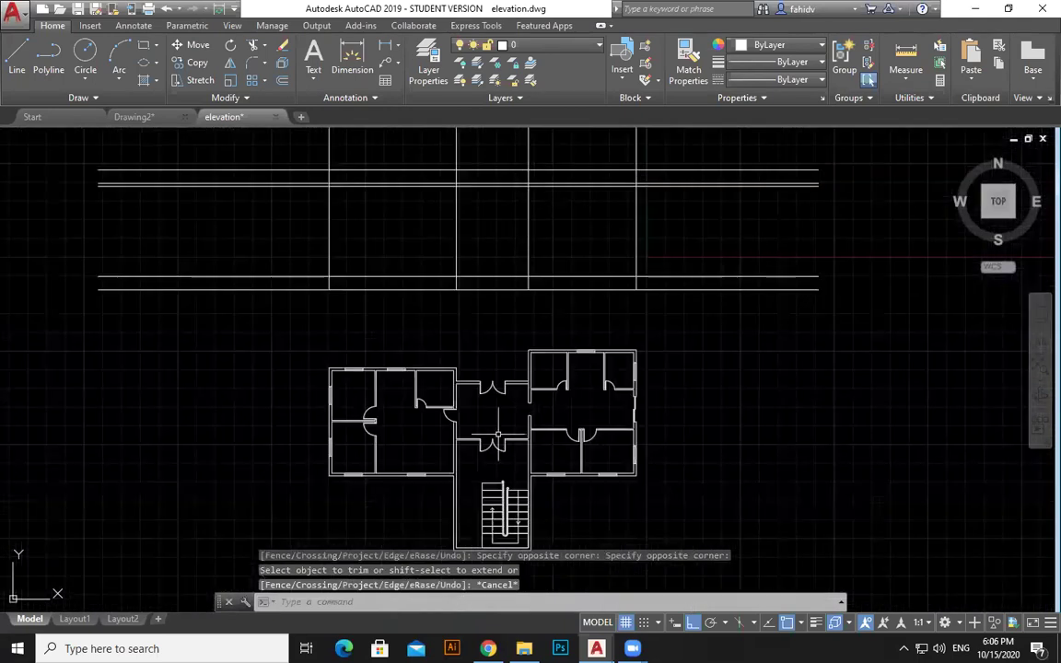
scroll(702, 366, "up", 2)
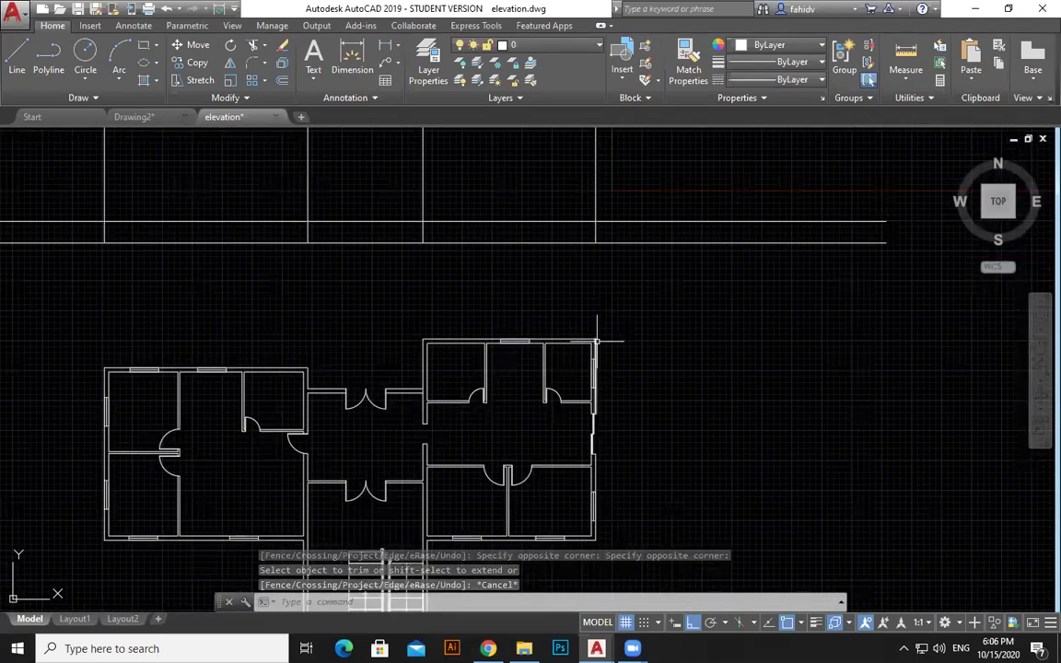
middle_click_drag(386, 384, 573, 422)
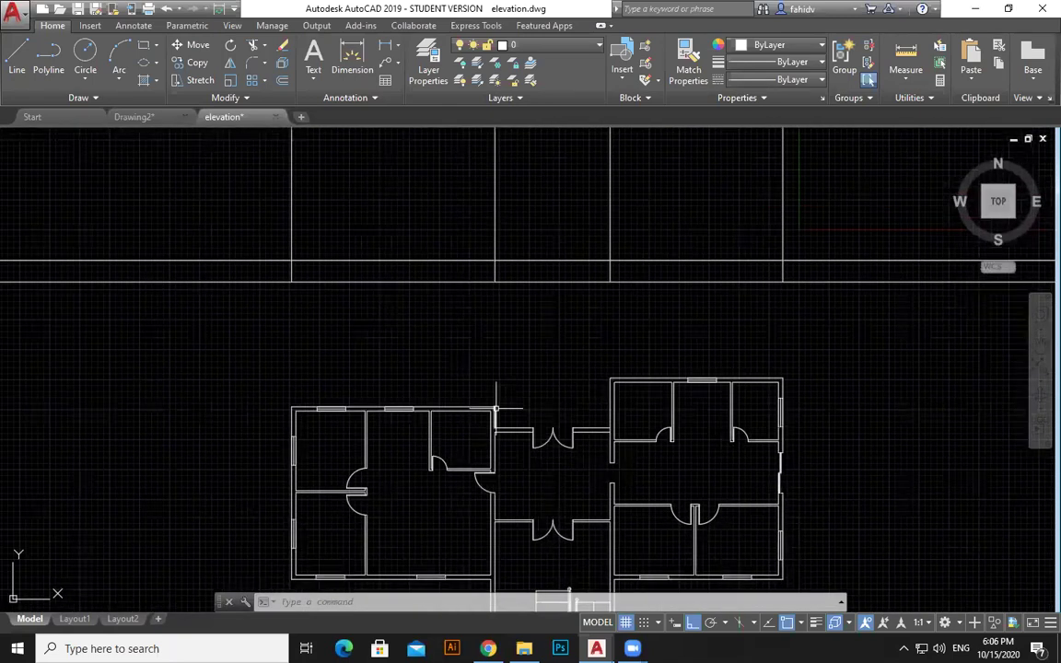
scroll(495, 408, "down", 5)
scroll(488, 403, "up", 5)
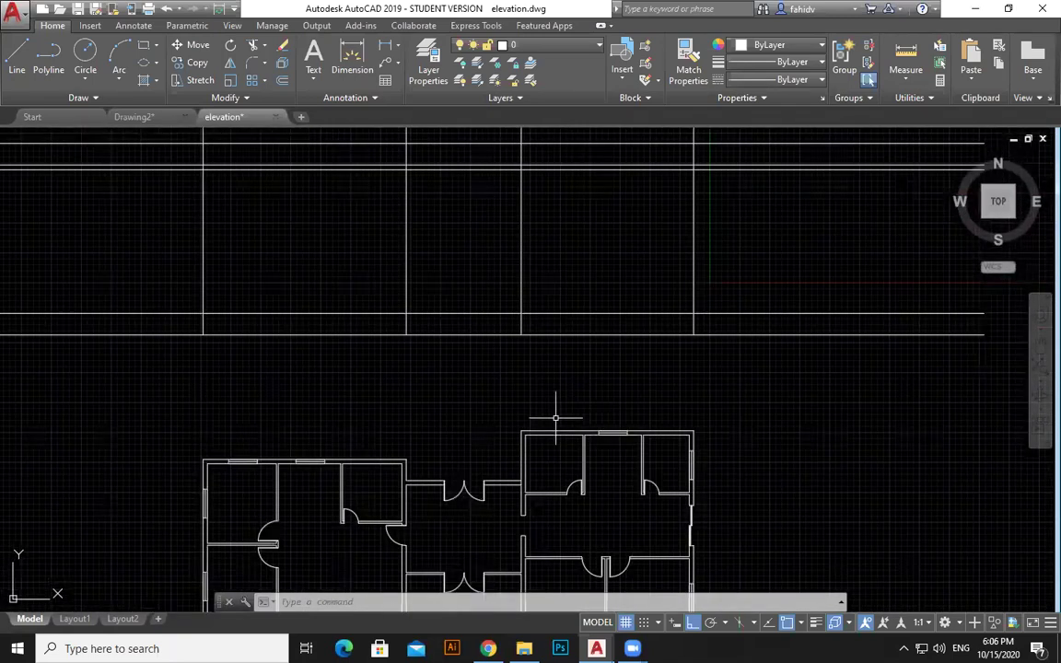
- Trim off the four vertical projection lines above the topmost horizontal line
mouse_move(355, 400)
middle_mouse_down()
mouse_move(475, 388)
mouse_move(361, 488)
middle_mouse_up()
scroll(361, 489, "down", 2)
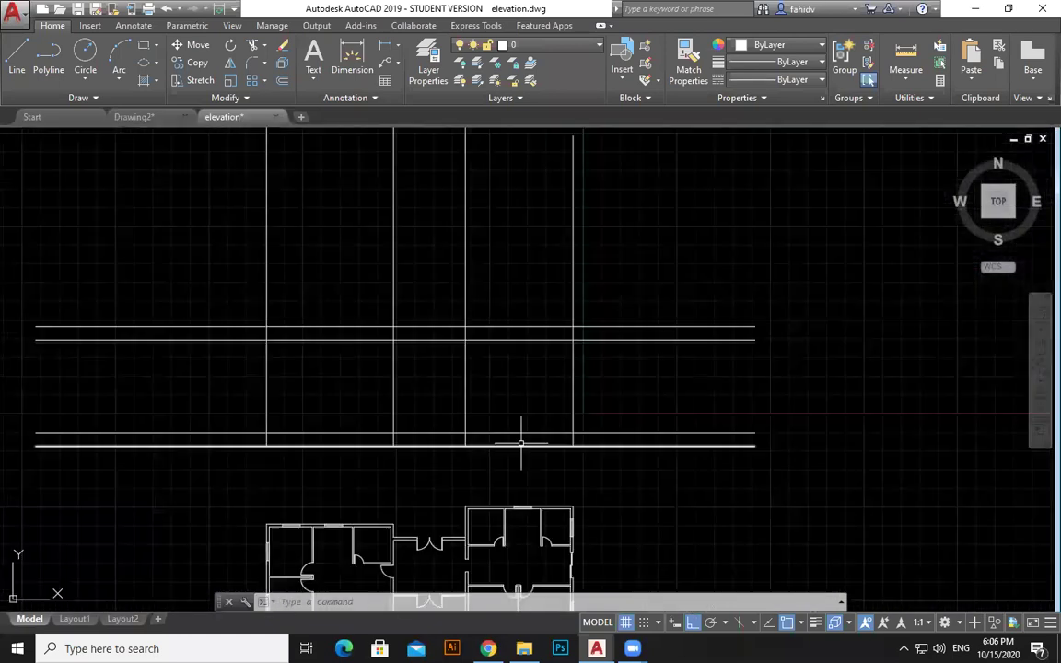
key("Escape")
key("Escape")
type("tr")
key("Return")
key("Return")
left_click(665, 227)
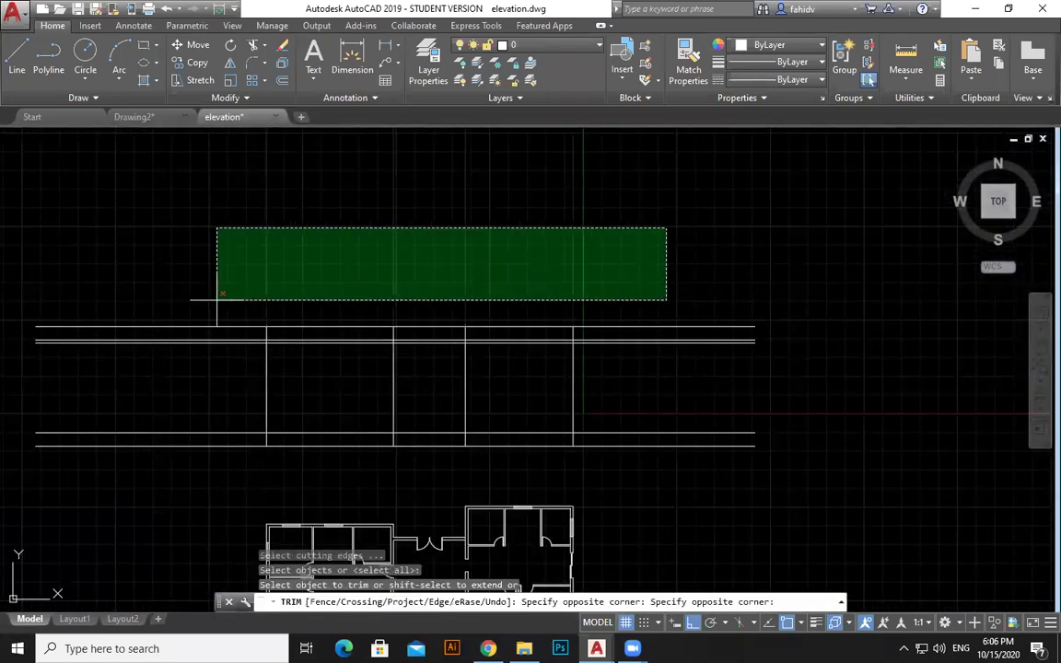
left_click(214, 297)
scroll(651, 424, "up", 2)
scroll(651, 424, "down", 2)
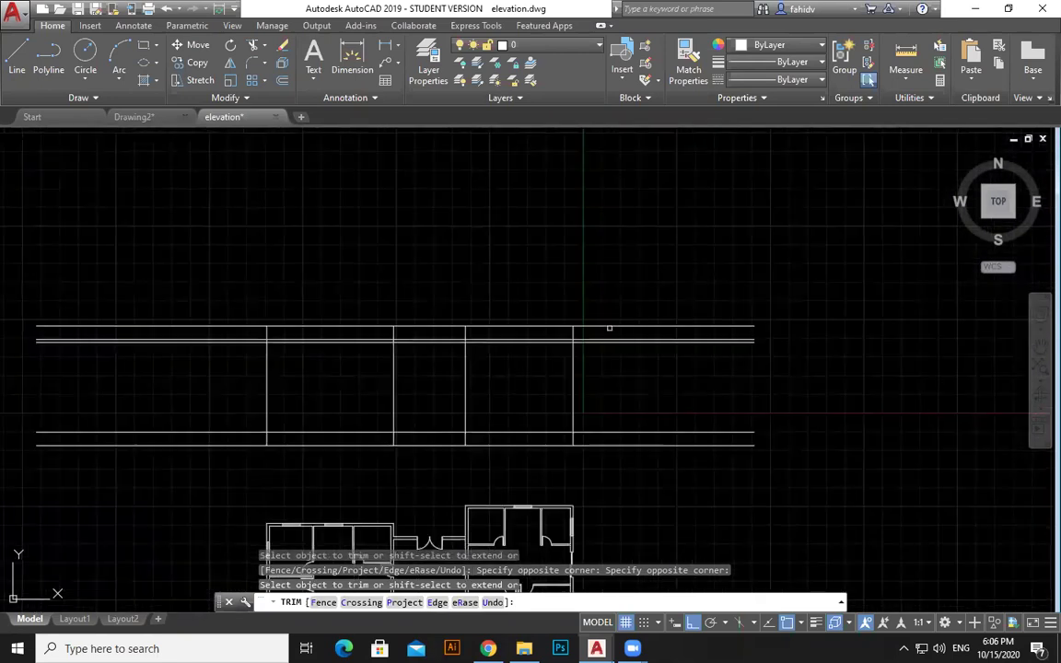
- Trim the topmost horizontal line's overhangs beyond the outermost vertical lines on both sides
scroll(610, 327, "up", 2)
middle_click_drag(378, 342, 755, 348)
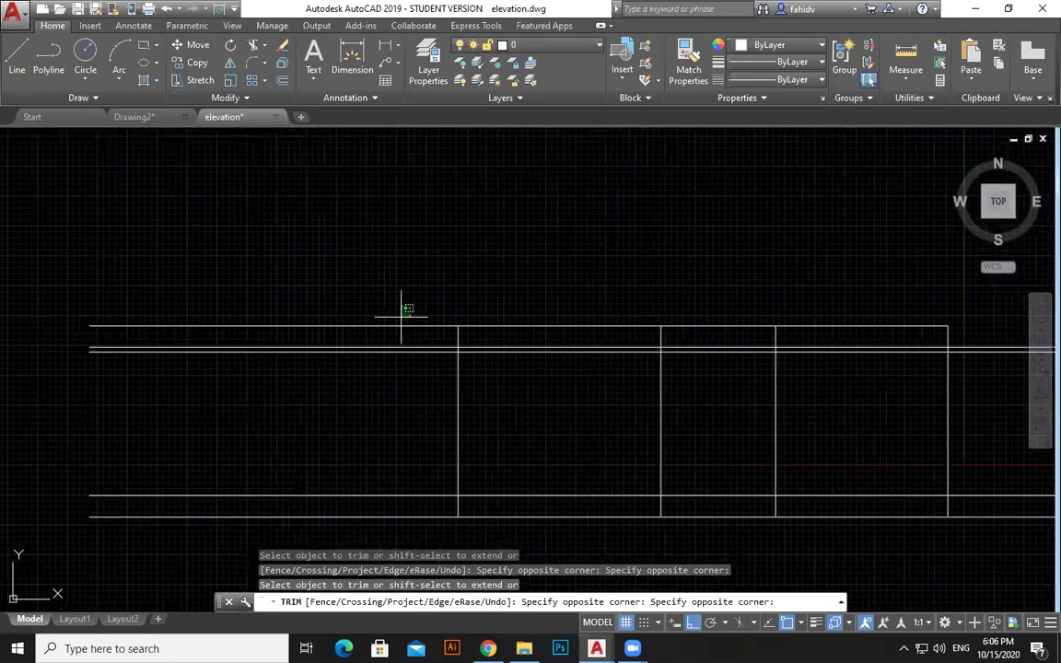
middle_click_drag(493, 411, 492, 280)
key("Escape")
key("Escape")
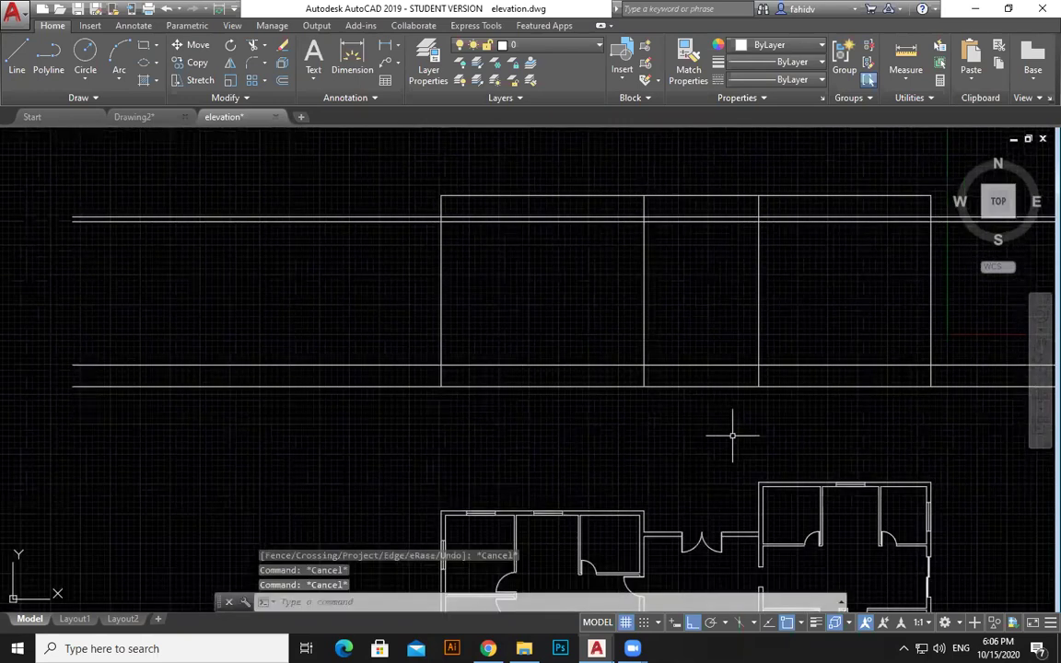
type("o")
key("Return")
type("45")
key("Return")
middle_click_drag(888, 348, 711, 352)
key("Escape")
- Offset the rightmost and leftmost wall lines outward by 30
key("Return")
type("30")
key("Return")
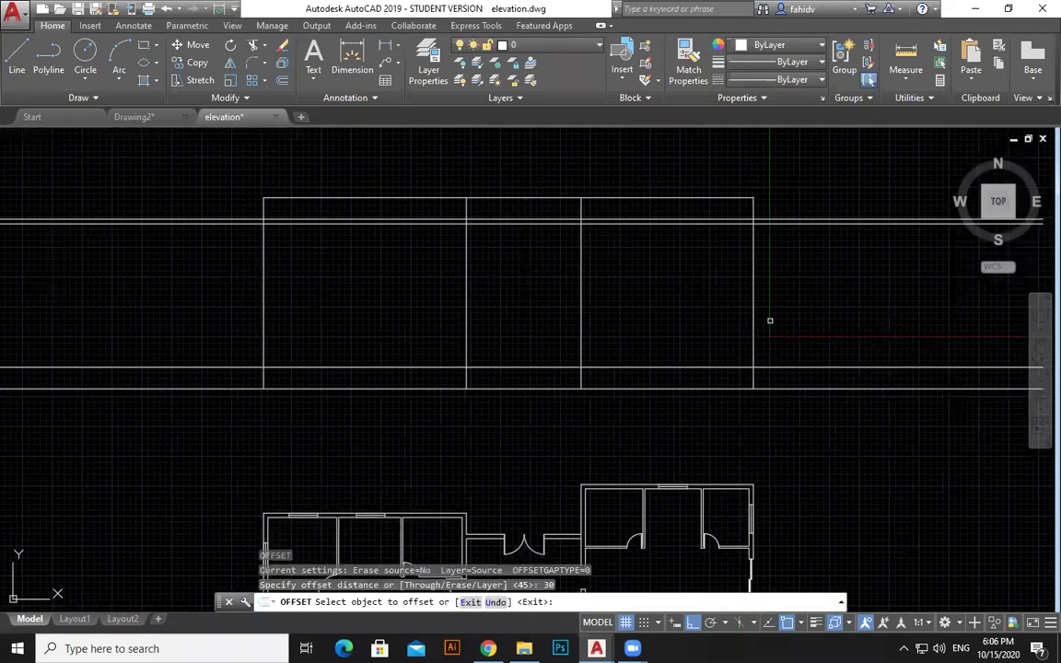
left_click(753, 324)
left_click(829, 327)
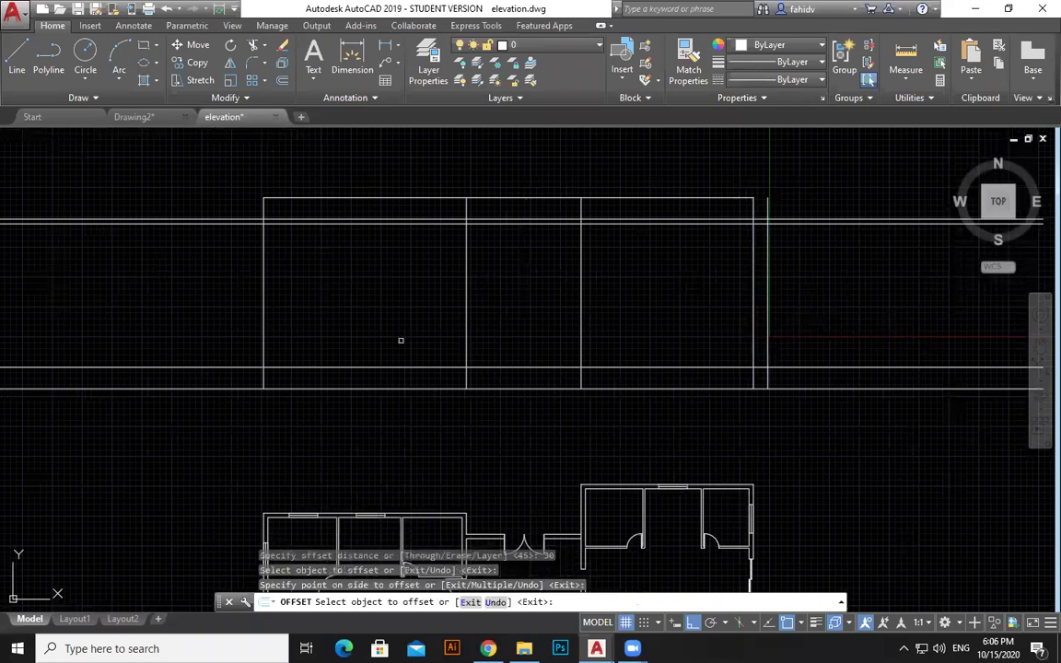
left_click(264, 276)
left_click(238, 277)
key("Escape")
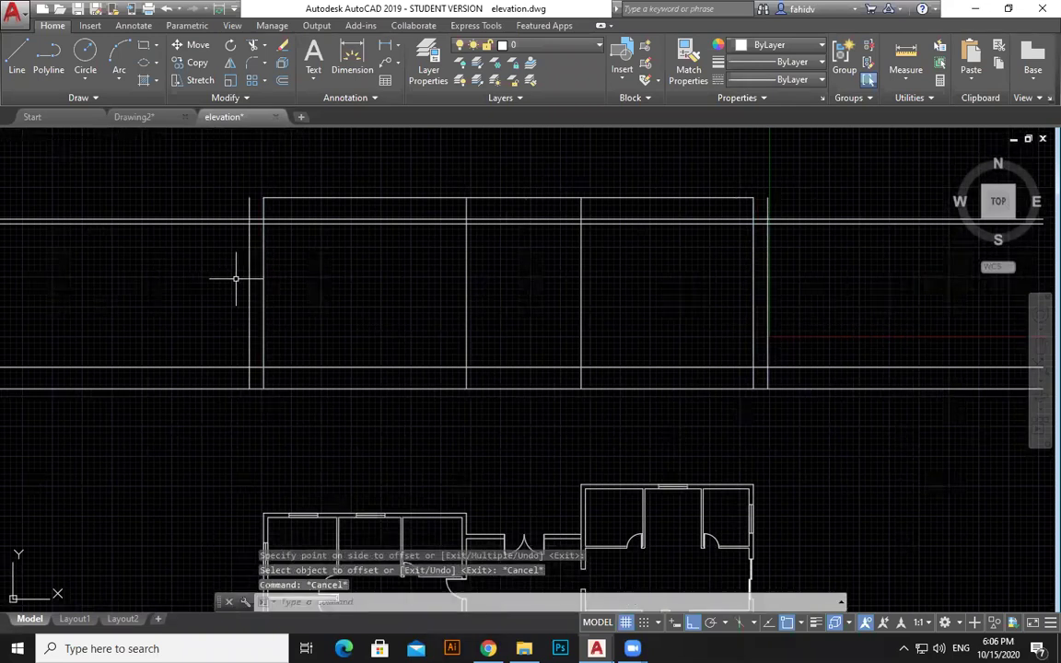
- Trim the horizontal lines past the left offset line, and trim that line to just the slab and base end caps
type("tr")
key("Return")
key("Return")
left_click(202, 193)
left_click(192, 235)
left_click(205, 329)
left_click(190, 429)
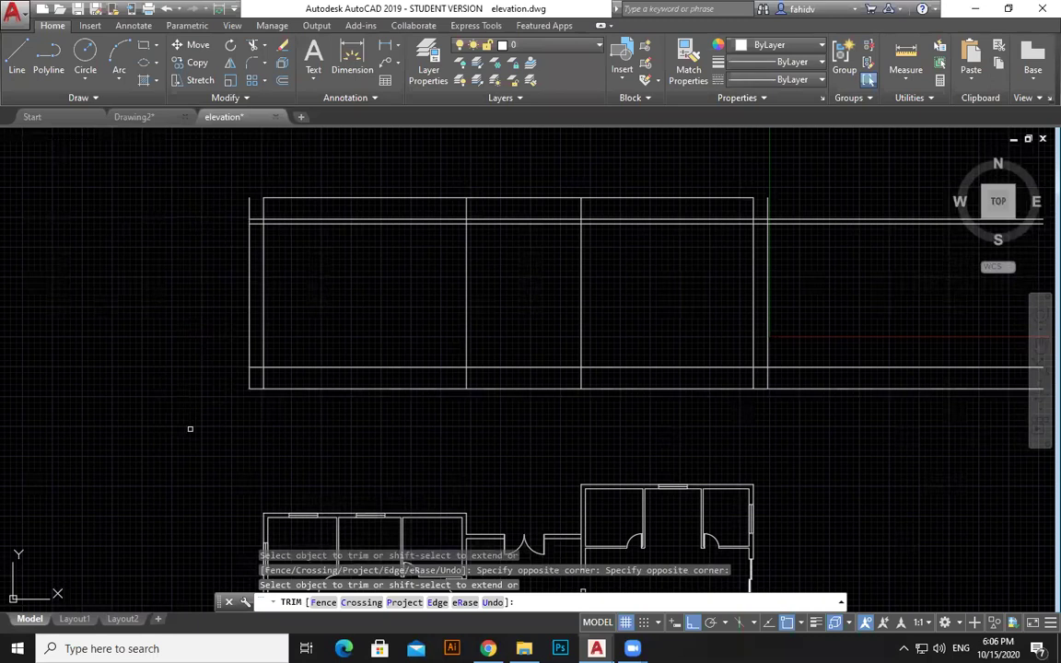
left_click(251, 247)
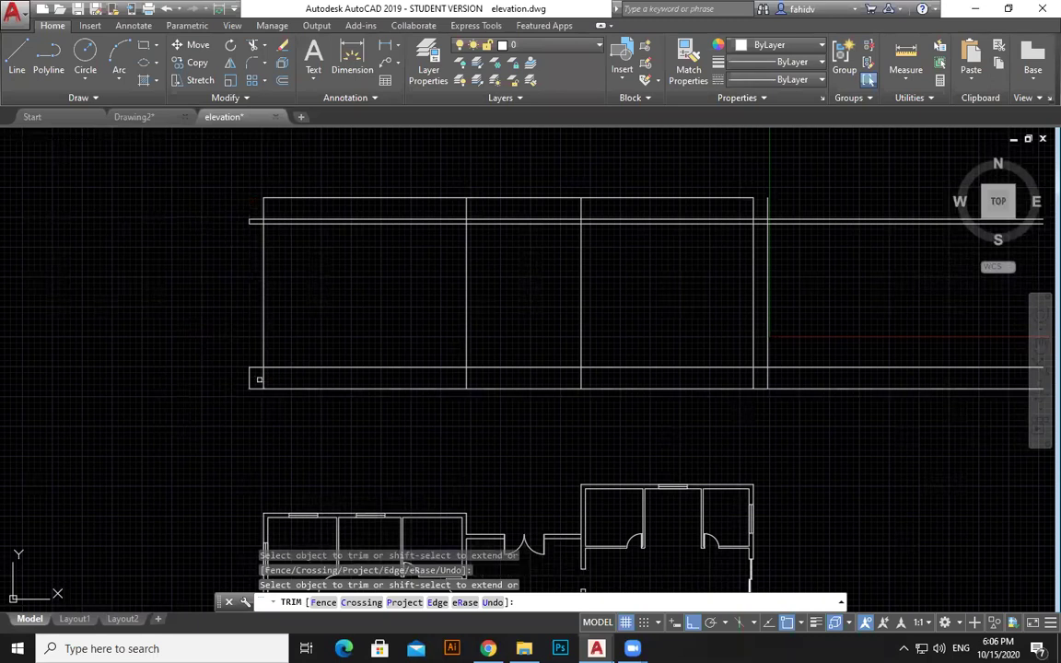
- Trim the horizontal lines past the right offset line, and trim that line to just the slab and base end caps
left_click_drag(845, 186, 825, 257)
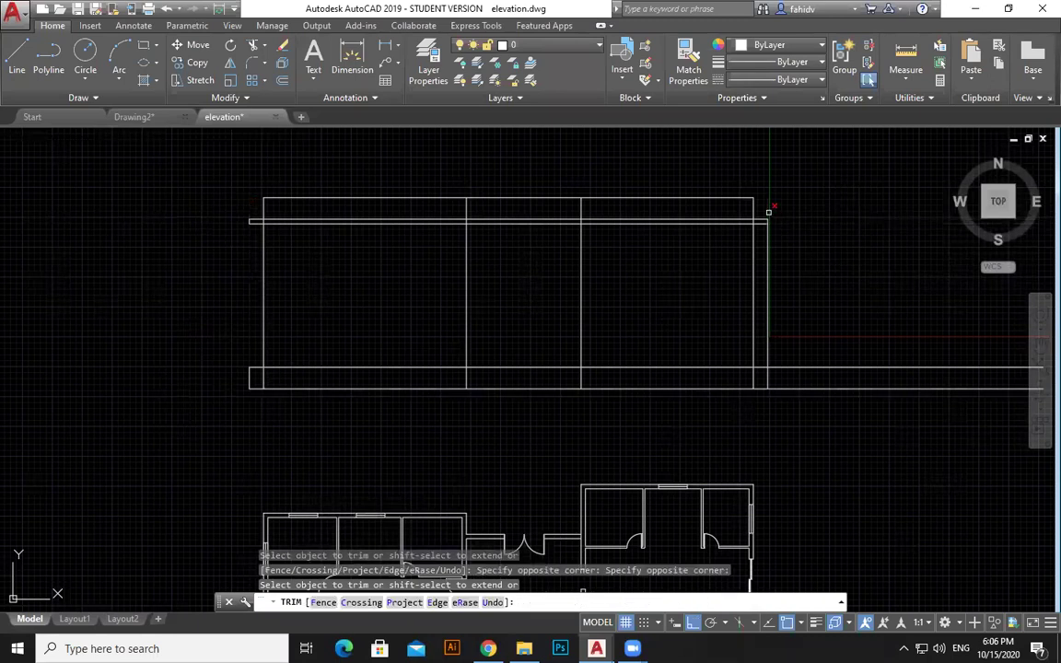
left_click(767, 240)
left_click_drag(789, 353, 784, 410)
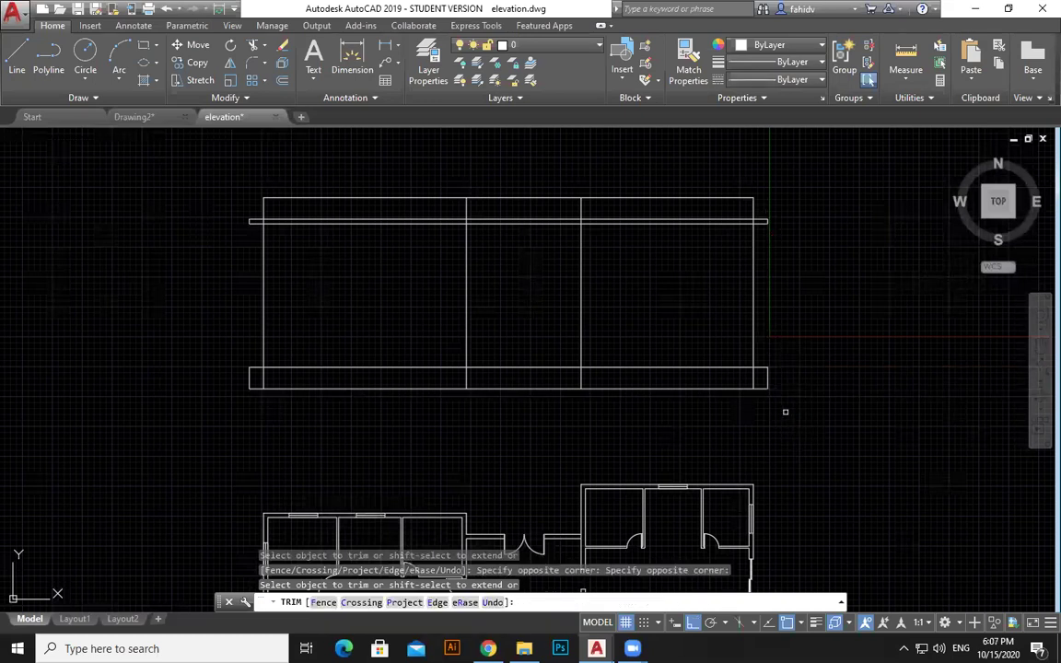
- Trim the two outermost wall lines out of the base band so they stop at its upper edge
left_click(757, 377)
left_click(760, 377)
left_click(742, 379)
middle_click_drag(503, 382, 635, 389)
left_click(395, 385)
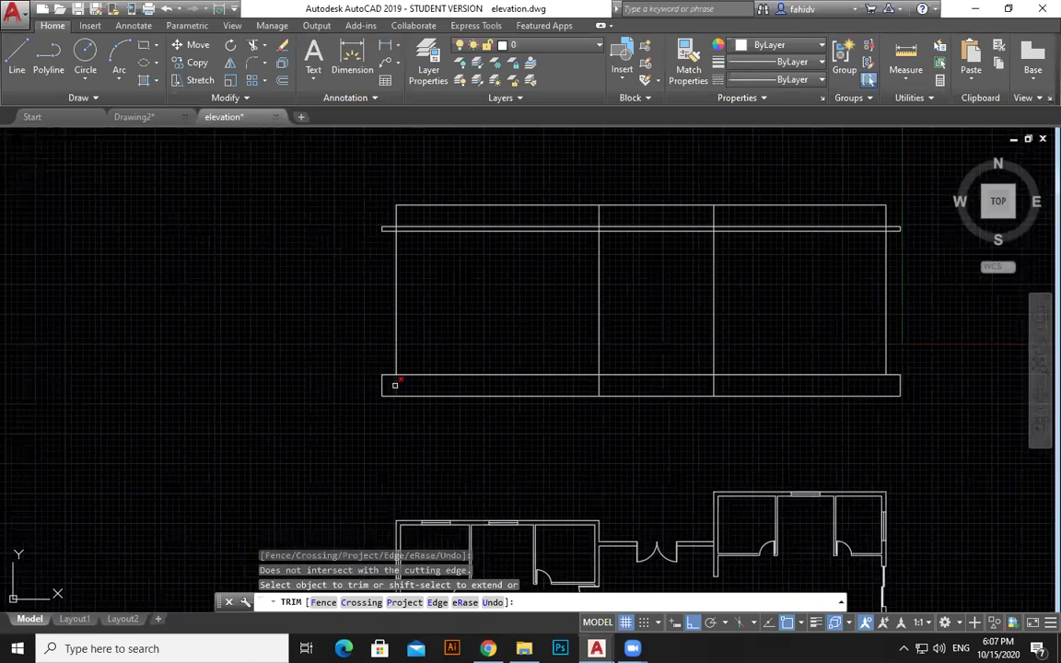
left_click(395, 385)
- Trim the vertical wall line segments that cross the inside of the thin slab band
middle_click_drag(712, 415, 645, 337)
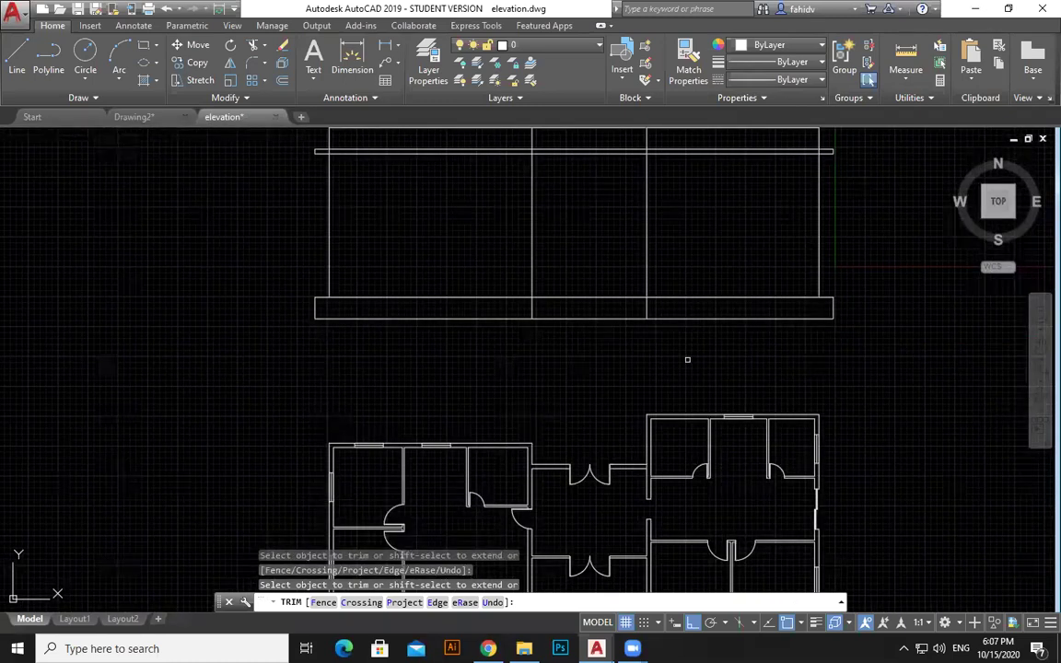
left_click(649, 225)
mouse_move(651, 225)
middle_mouse_down()
mouse_move(671, 244)
mouse_move(663, 336)
middle_mouse_up()
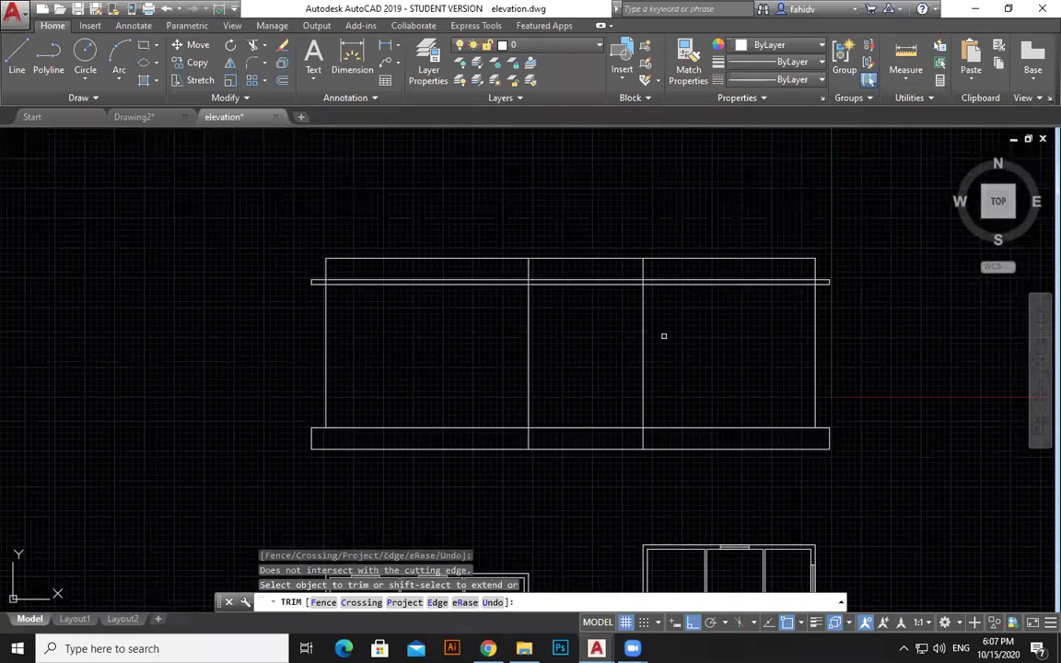
scroll(849, 278, "up", 4)
left_click(761, 267)
middle_click_drag(420, 375, 957, 391)
mouse_move(47, 277)
middle_mouse_down()
mouse_move(305, 315)
mouse_move(260, 292)
middle_mouse_up()
middle_click_drag(565, 312, 236, 299)
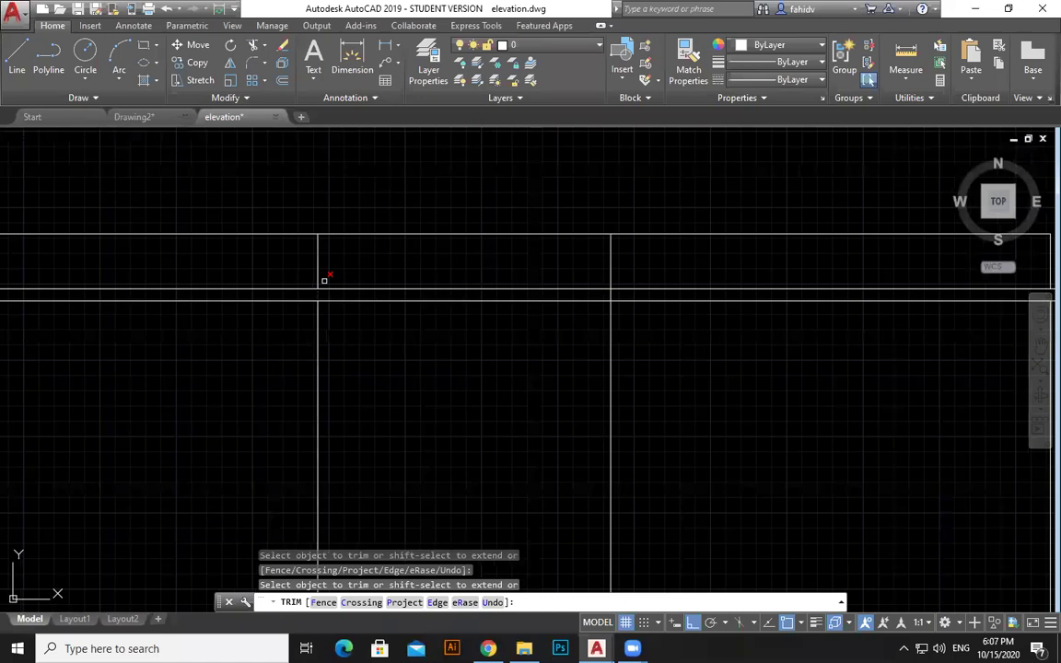
scroll(468, 421, "down", 4)
middle_click_drag(468, 420, 471, 326)
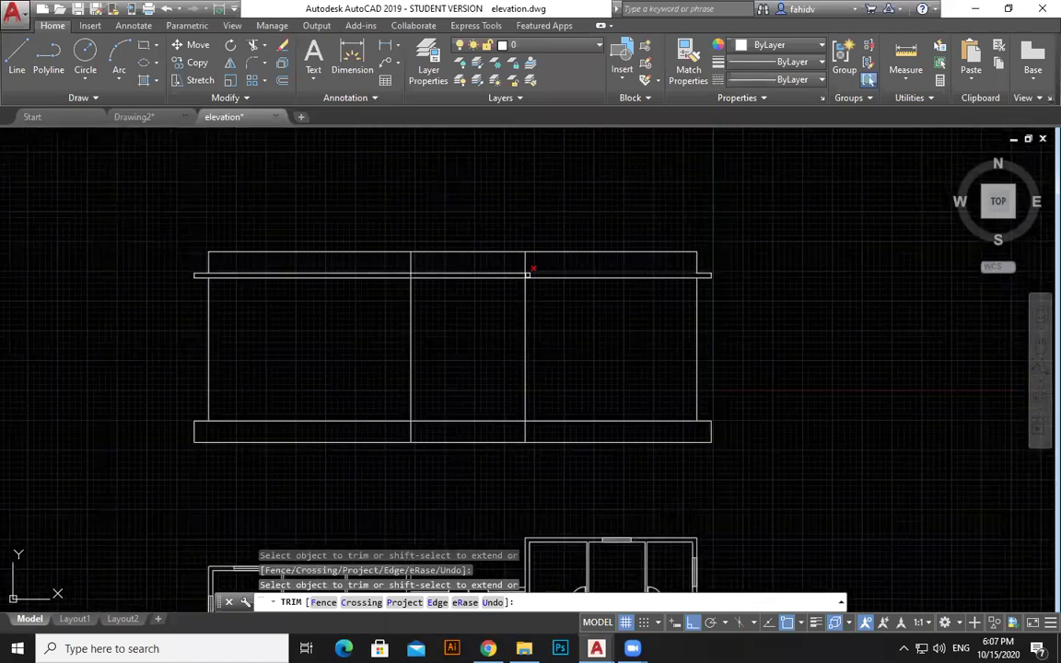
mouse_move(565, 538)
middle_mouse_down()
mouse_move(545, 381)
mouse_move(481, 485)
middle_mouse_up()
left_click(506, 394)
middle_click_drag(515, 252, 499, 337)
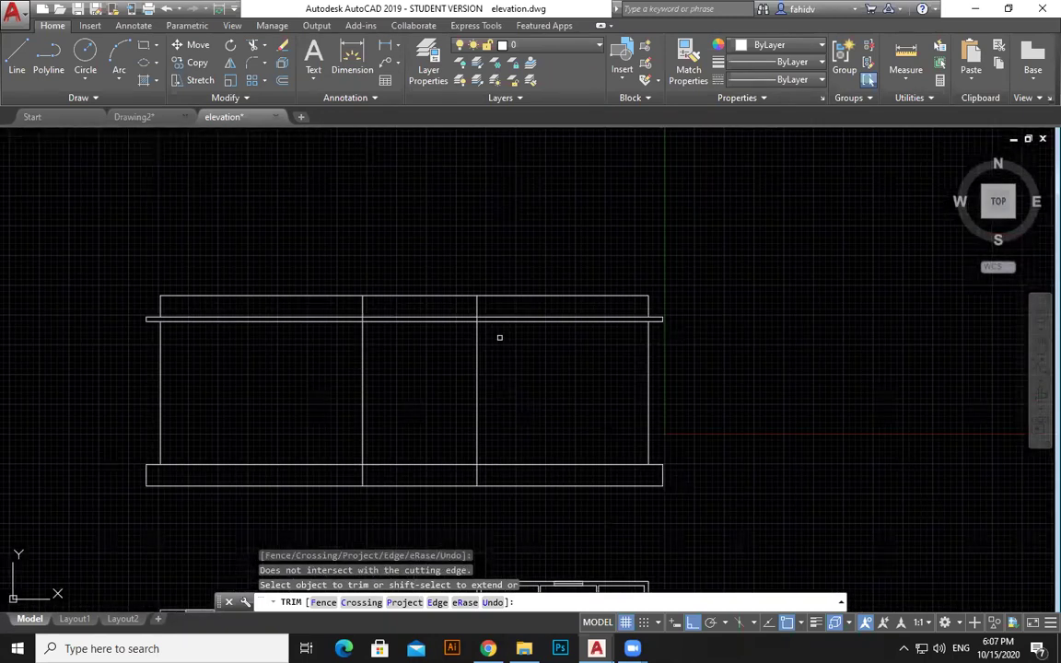
- Draw a vertical line from the right end of the right wing's upper window in the plan up past the parapet
scroll(648, 360, "up", 4)
scroll(665, 304, "down", 4)
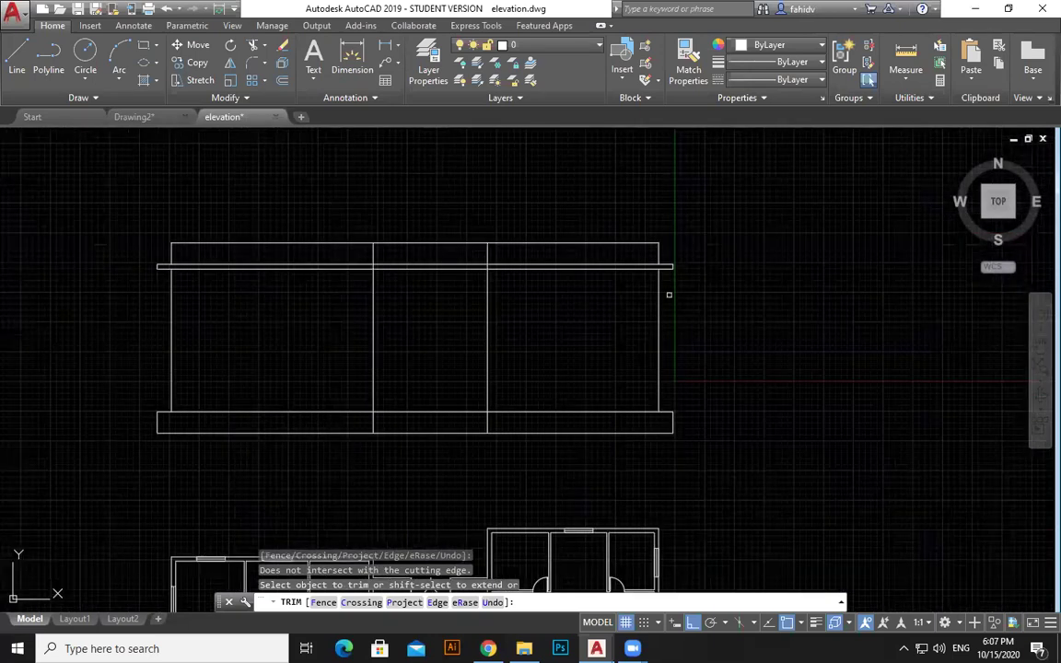
mouse_move(727, 385)
middle_mouse_down()
mouse_move(698, 308)
mouse_move(750, 349)
mouse_move(786, 269)
middle_mouse_up()
key("Escape")
scroll(752, 339, "down", 2)
key("Escape")
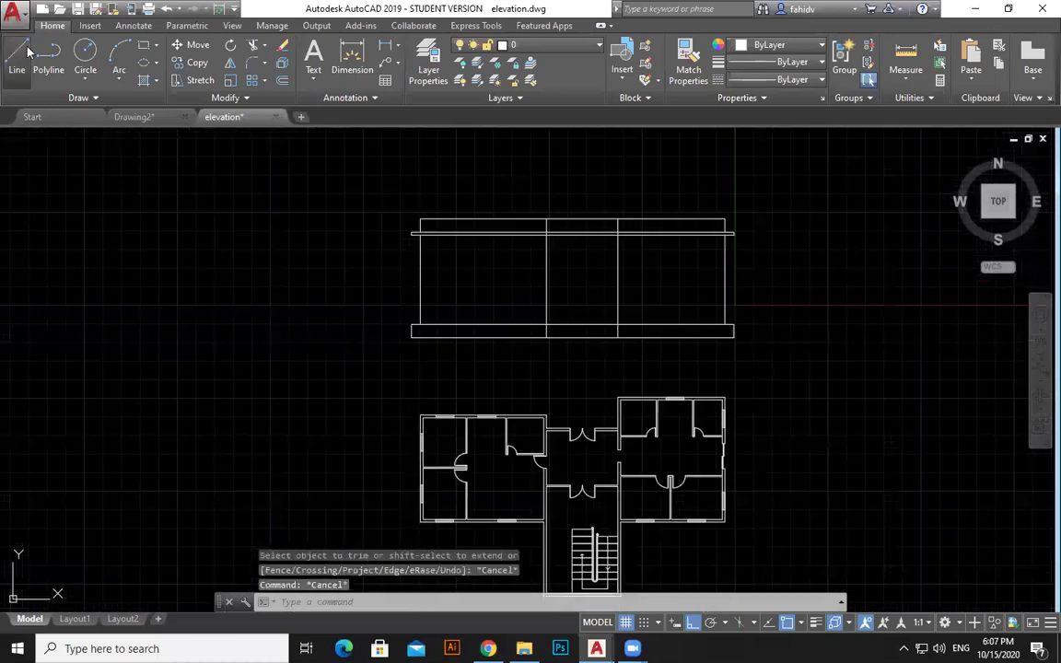
left_click(20, 54)
scroll(610, 397, "up", 4)
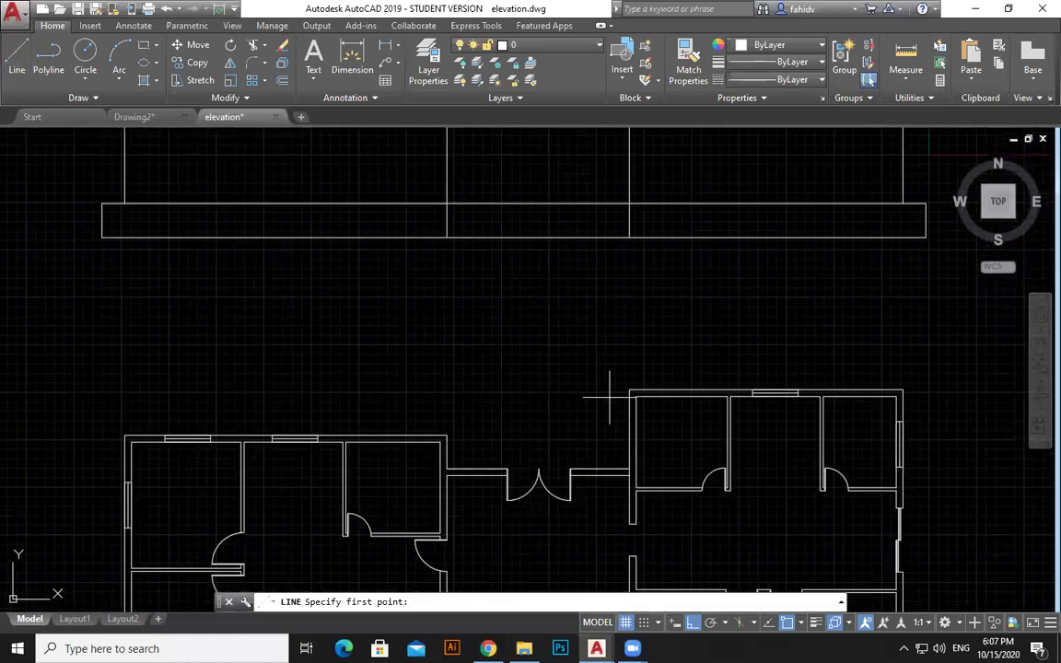
left_click(801, 388)
middle_click_drag(812, 329, 812, 502)
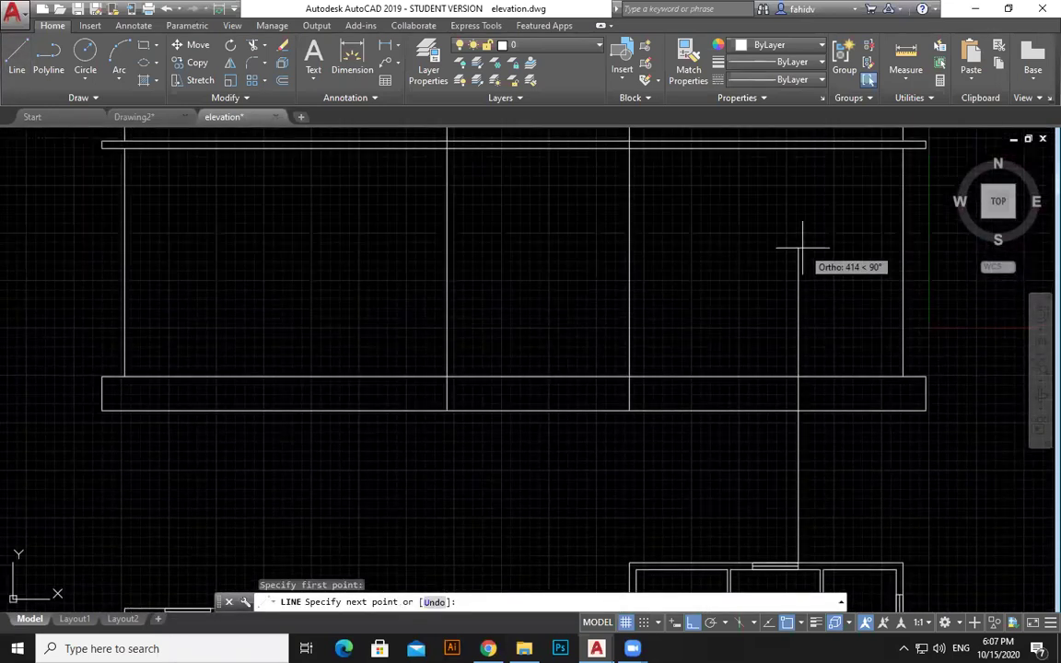
scroll(801, 248, "down", 2)
left_click(801, 142)
key("Escape")
key("Escape")
middle_click_drag(774, 415, 716, 386)
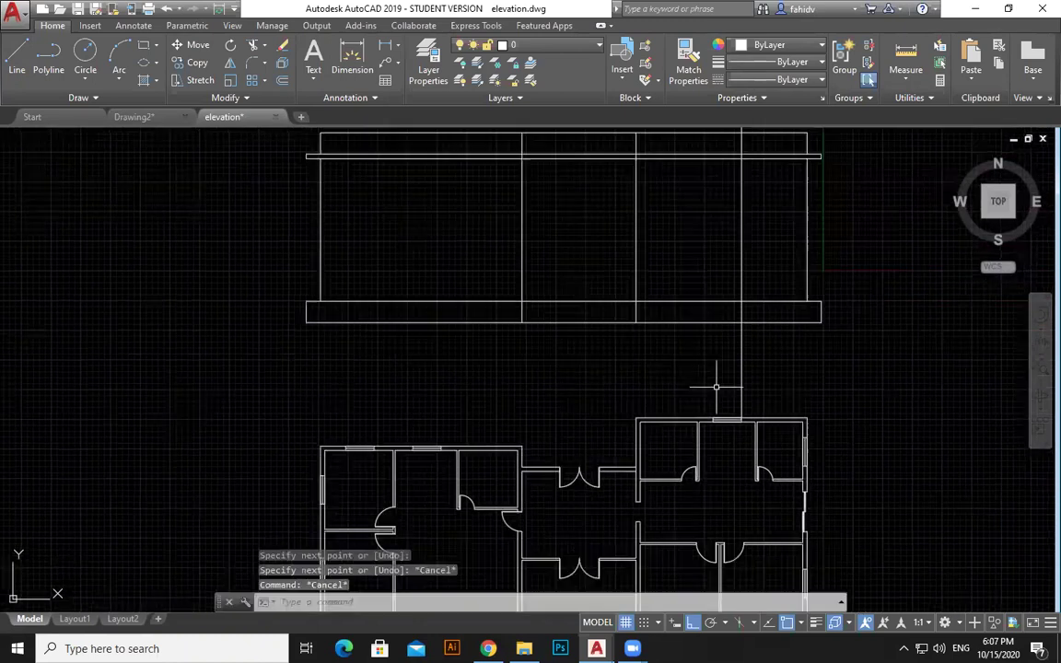
- Draw a matching vertical line from the left end of the right wing's upper window up past the parapet
scroll(717, 387, "up", 2)
key("Return")
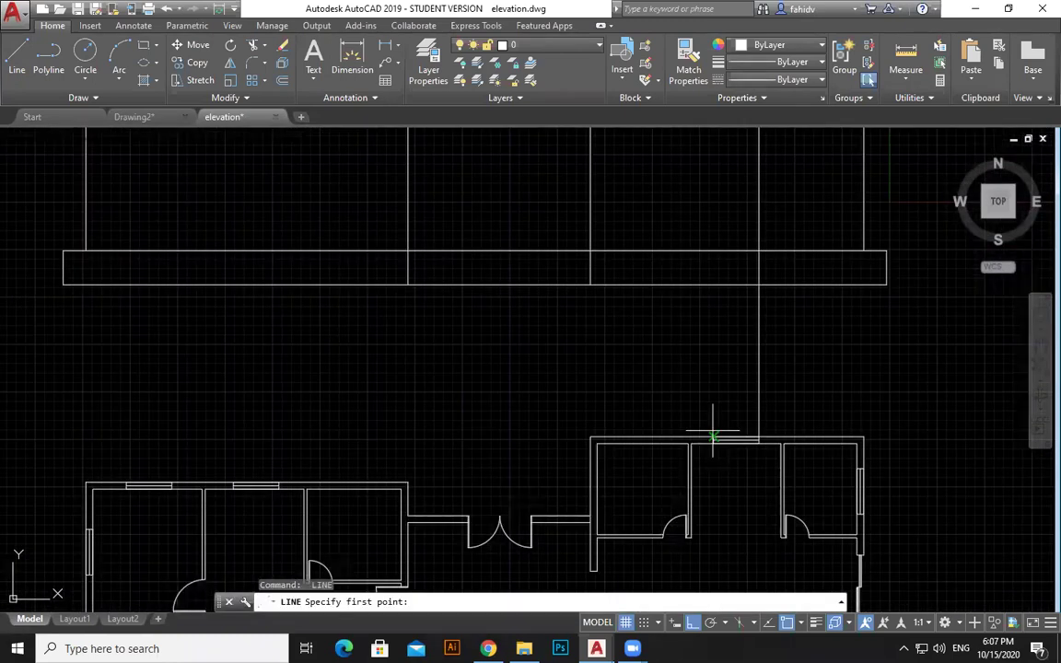
left_click(713, 430)
scroll(714, 413, "down", 4)
left_click(713, 214)
key("Escape")
middle_click_drag(647, 405, 663, 348)
key("Escape")
key("Escape")
key("Escape")
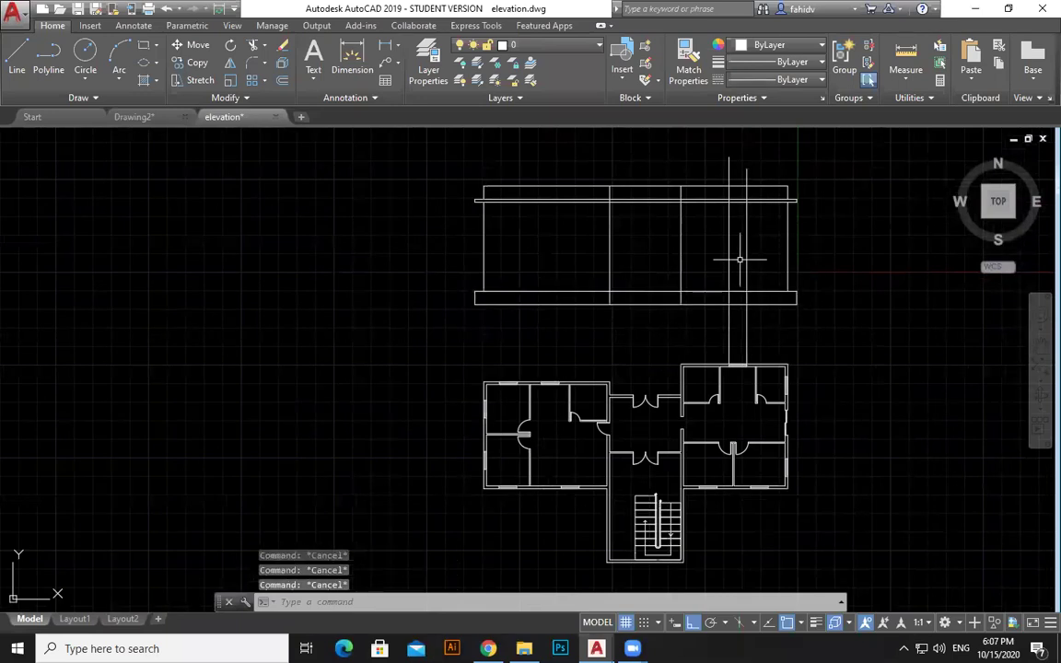
- Offset the base band's upper line upward by 210 to form the opening head line
scroll(741, 230, "up", 2)
type("o")
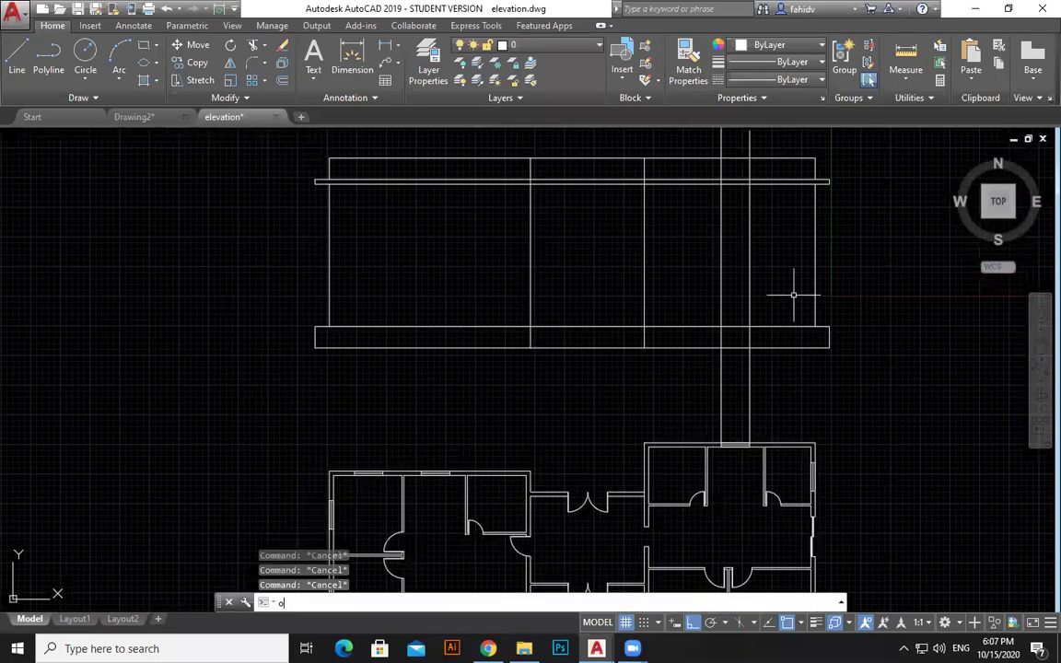
key("Return")
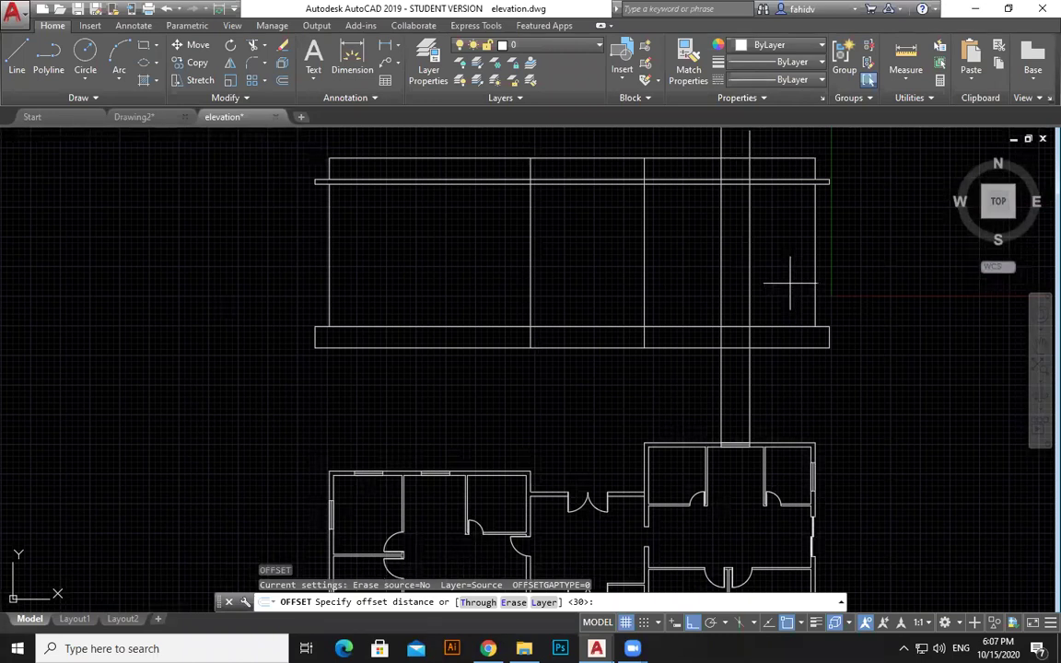
type("210")
key("Return")
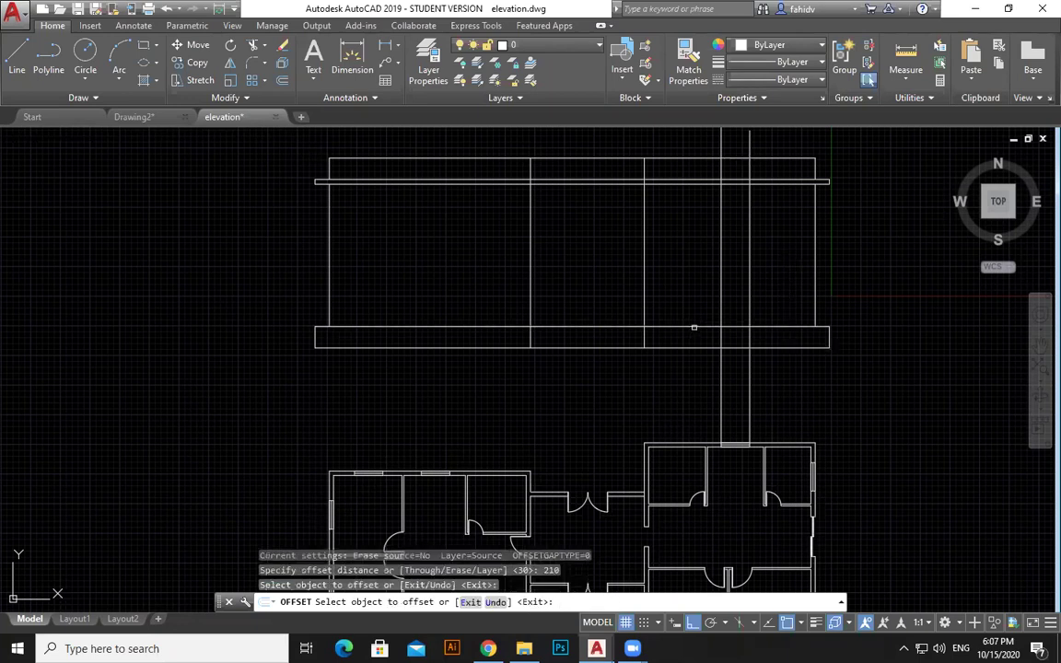
left_click(694, 326)
left_click(720, 269)
key("Escape")
key("Escape")
key("Escape")
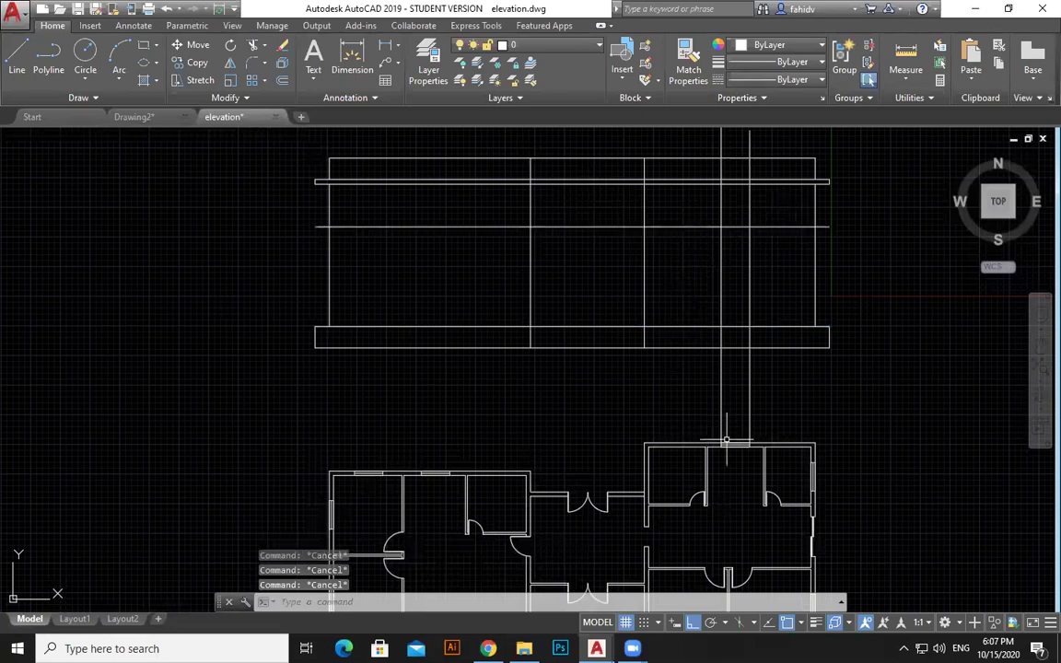
- Project both edges of the plan's upper double door vertically to just above the head line
left_click(16, 59)
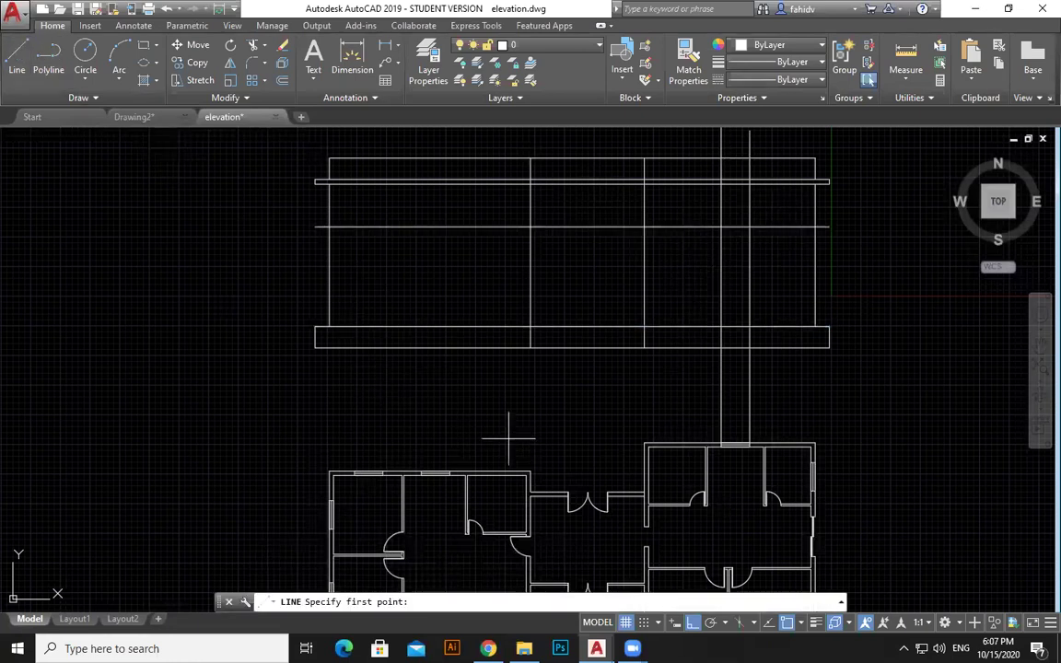
left_click(606, 494)
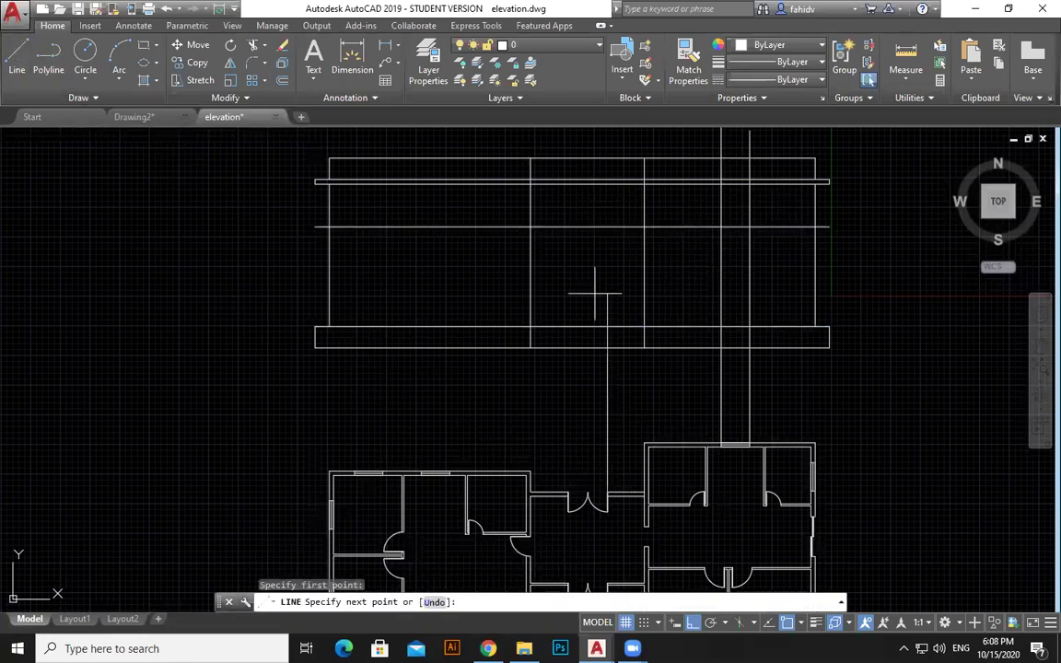
left_click(616, 218)
key("Escape")
key("Return")
left_click(573, 494)
left_click(570, 206)
key("Escape")
- Project both edges of the left wing's window nearer the entrance vertically to just above the head line
key("Return")
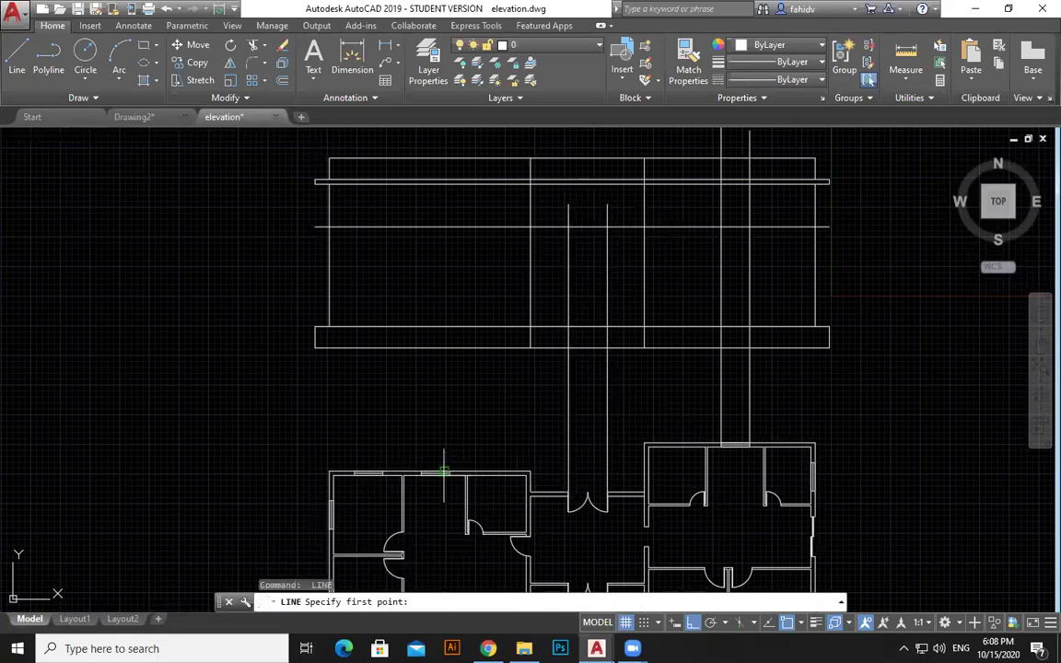
left_click(450, 472)
left_click(450, 205)
key("Escape")
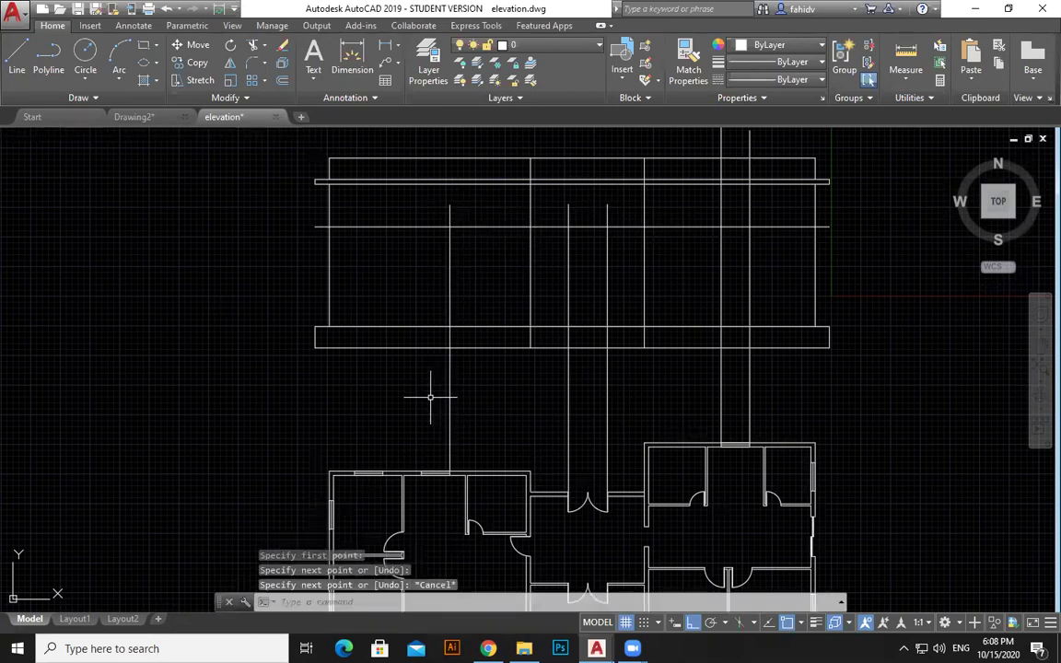
key("Return")
left_click(422, 471)
left_click(421, 201)
key("Escape")
- Project both edges of the left wing's outer window vertically to just above the head line
key("Return")
left_click(381, 472)
left_click(383, 206)
key("Escape")
key("Return")
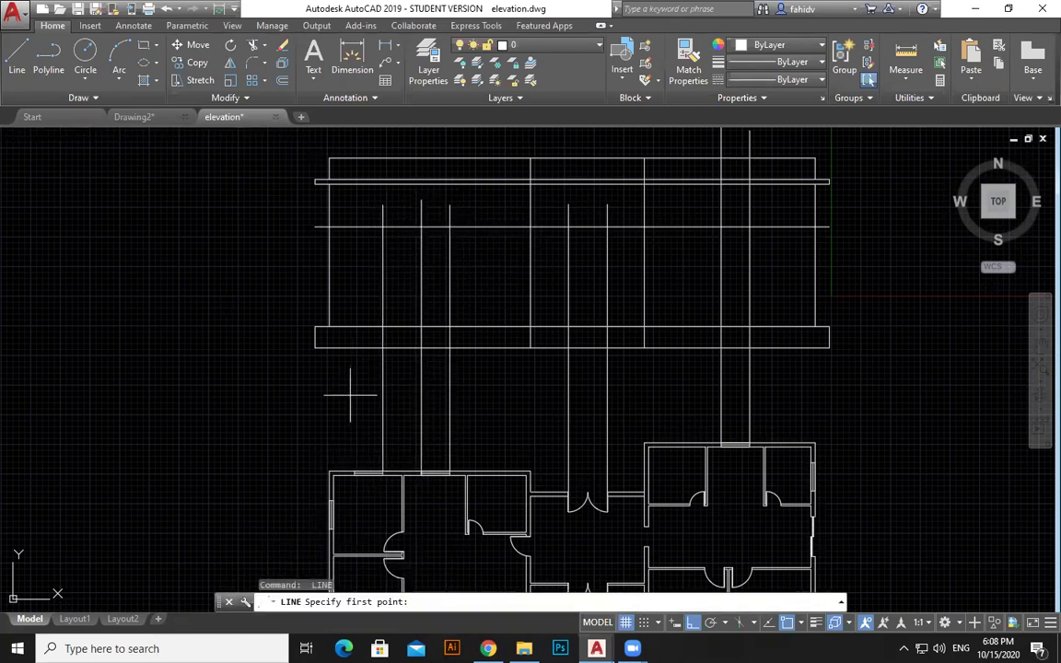
left_click(356, 471)
left_click(355, 205)
key("Escape")
key("Escape")
key("Escape")
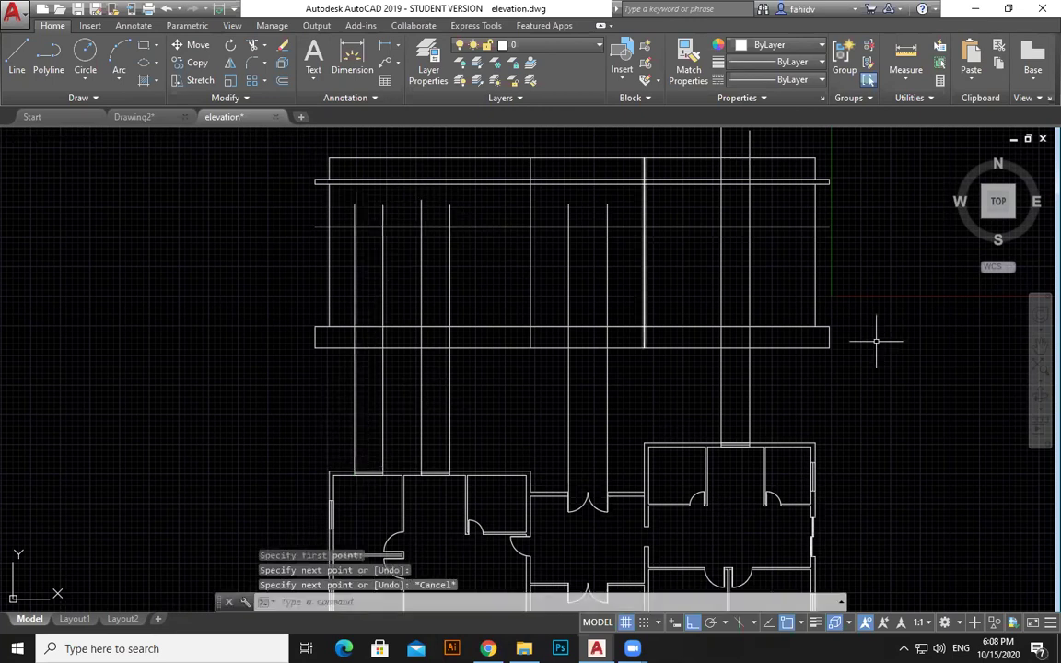
- Trim the projected window and door lines between the head line and slab, and below the base band
middle_click_drag(869, 340, 860, 374)
type("tr")
key("Return")
key("Return")
left_click(754, 245)
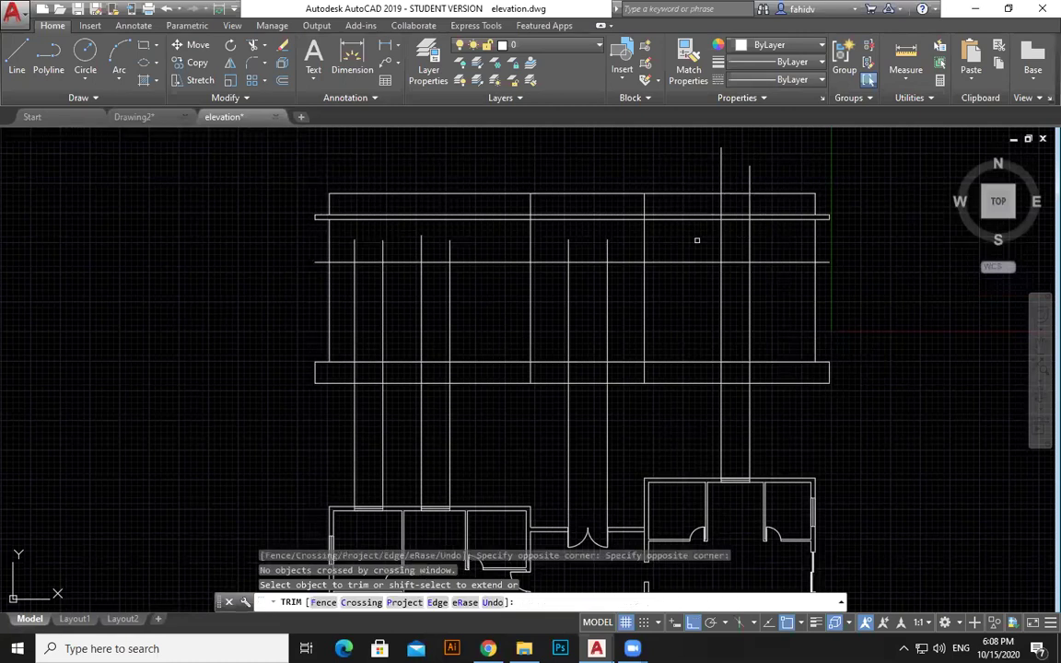
left_click_drag(805, 228, 348, 250)
left_click_drag(824, 426, 193, 429)
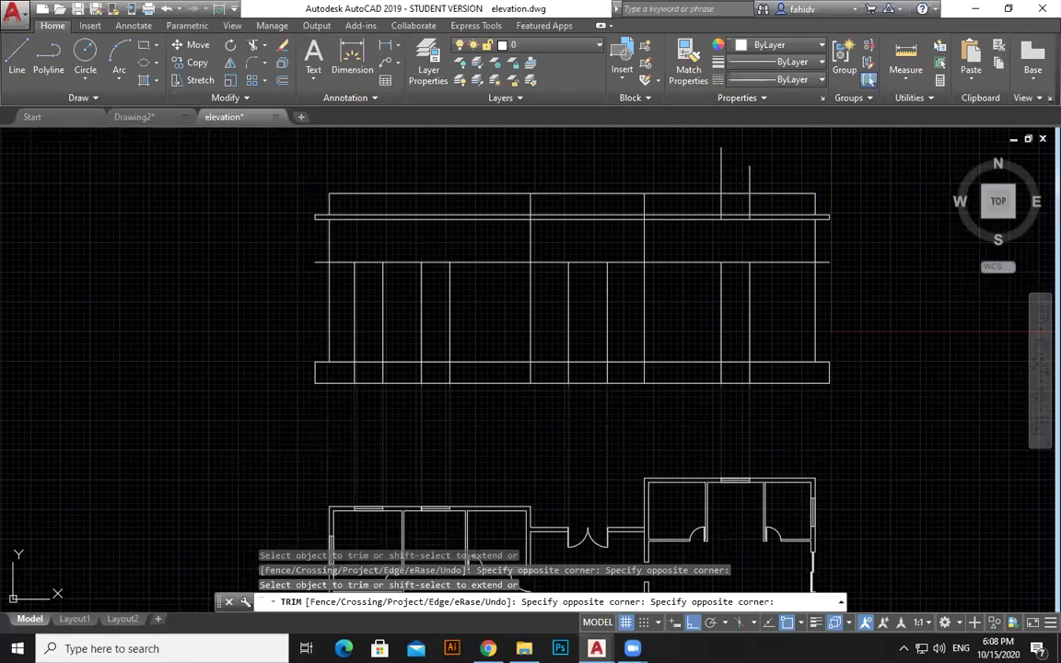
- Trim the window and door line segments that cross the inside of the base band
left_click(718, 377)
left_click(755, 370)
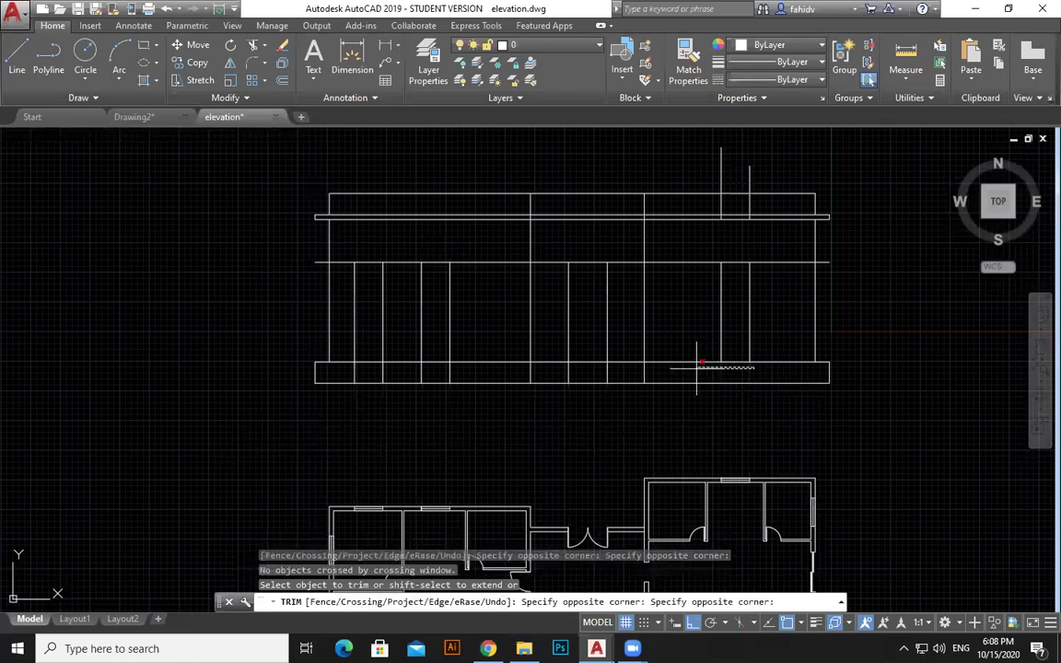
left_click(700, 371)
left_click(621, 371)
left_click(559, 377)
left_click(479, 369)
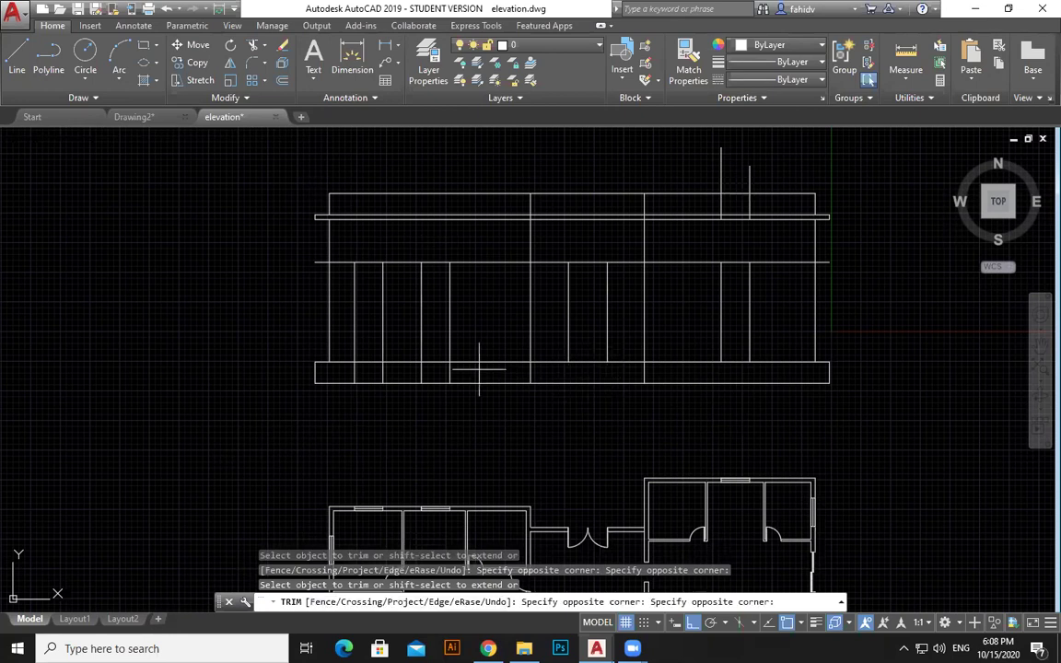
left_click(389, 368)
key("Escape")
- Erase the two leftover window projection segments rising above the slab through the parapet
left_click(778, 179)
left_click(679, 158)
key("Delete")
type("t")
key("Escape")
key("Escape")
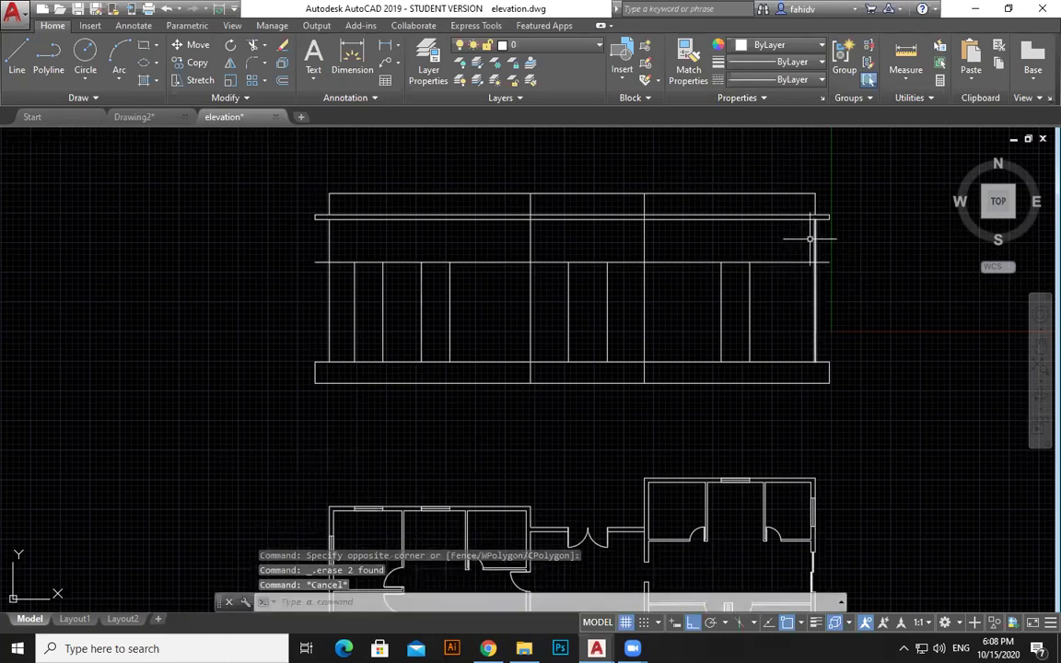
type("o")
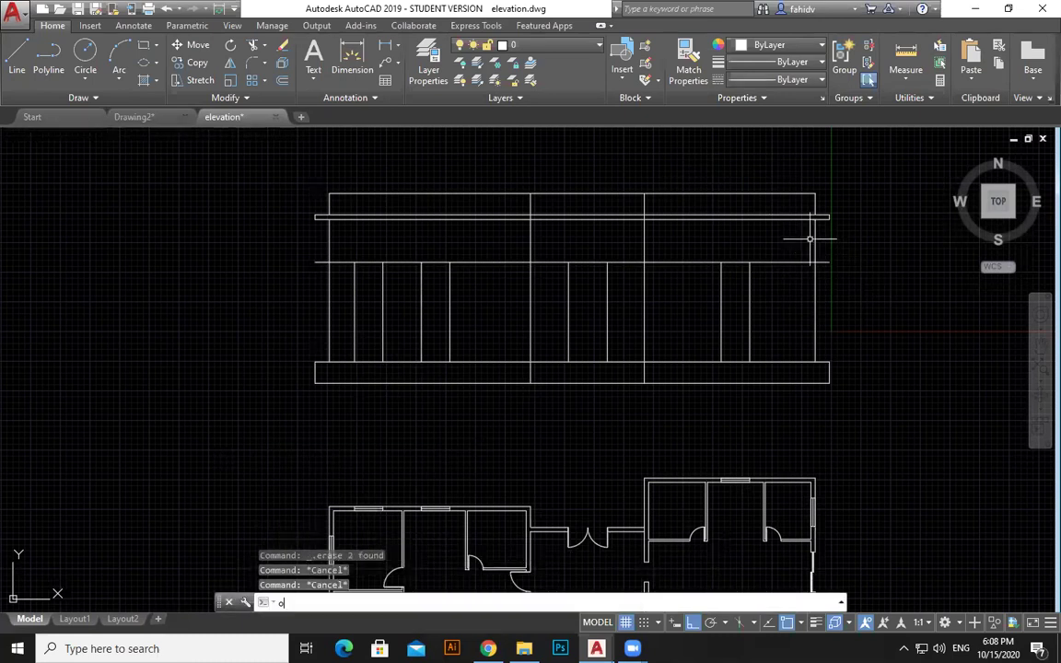
key("Return")
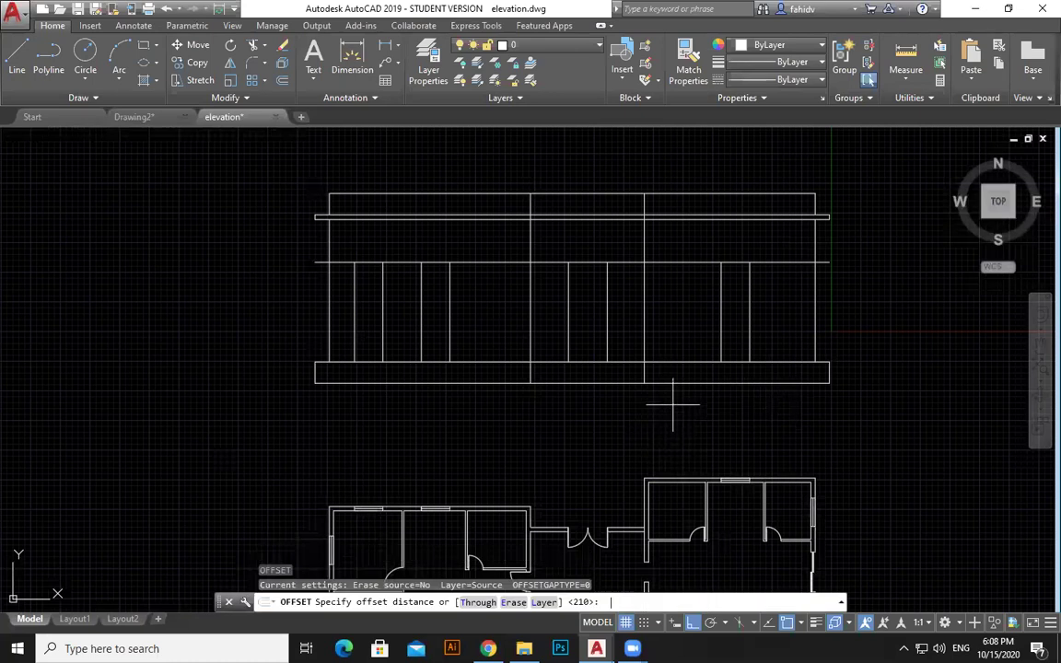
type("150")
key("Return")
left_click(775, 362)
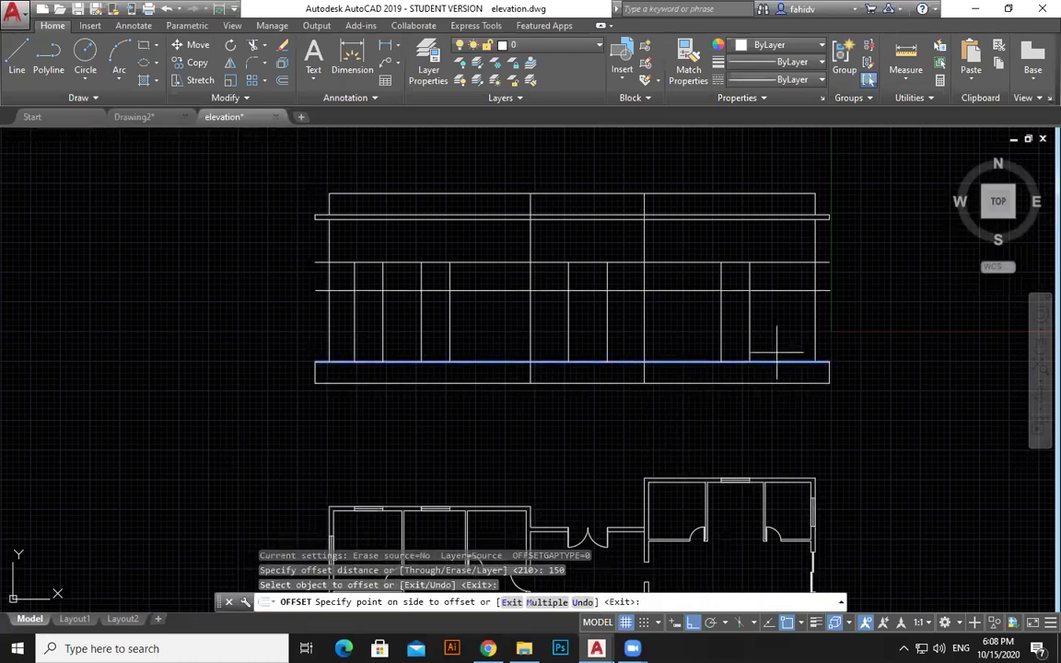
key("Escape")
- Offset the base band's upper line upward by 100 to form the window sill line
key("Return")
type("10")
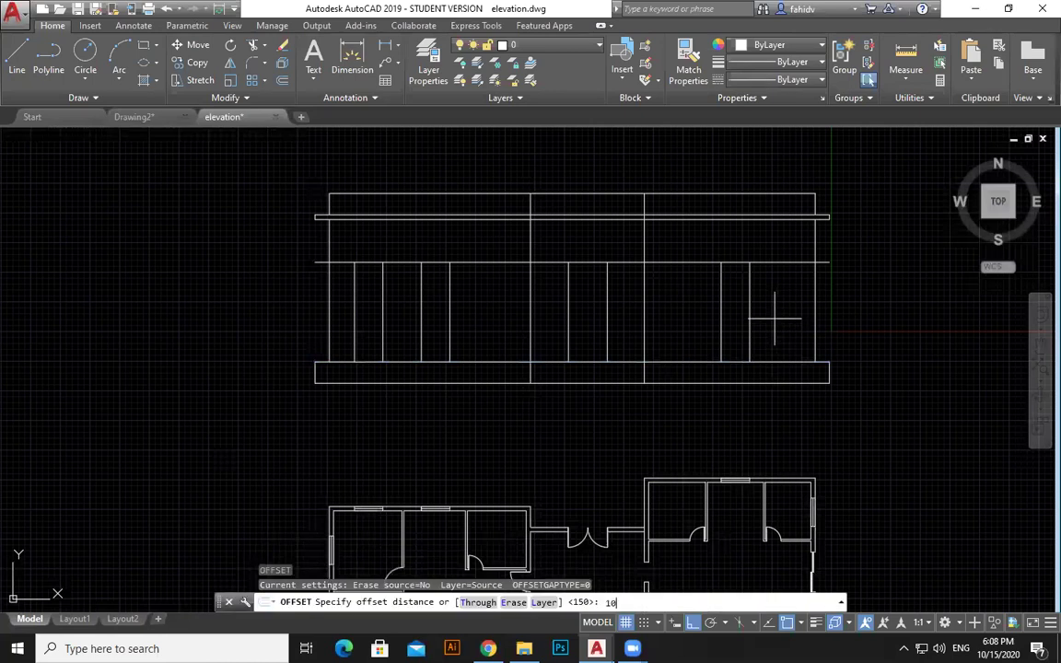
type("0")
key("Return")
left_click(772, 362)
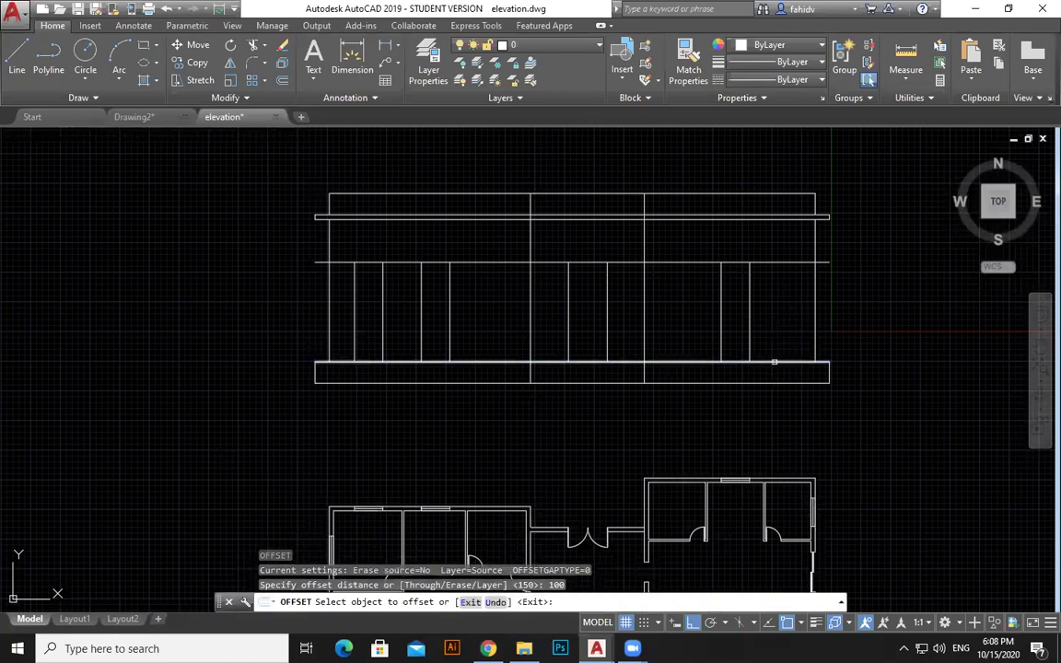
left_click(768, 280)
scroll(756, 322, "up", 2)
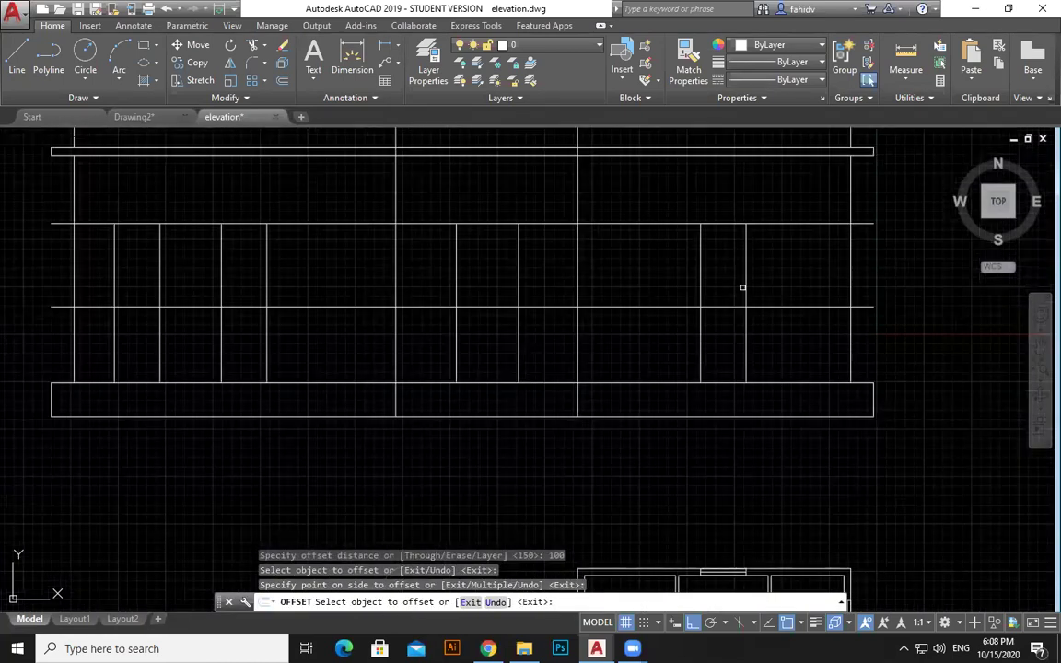
key("Escape")
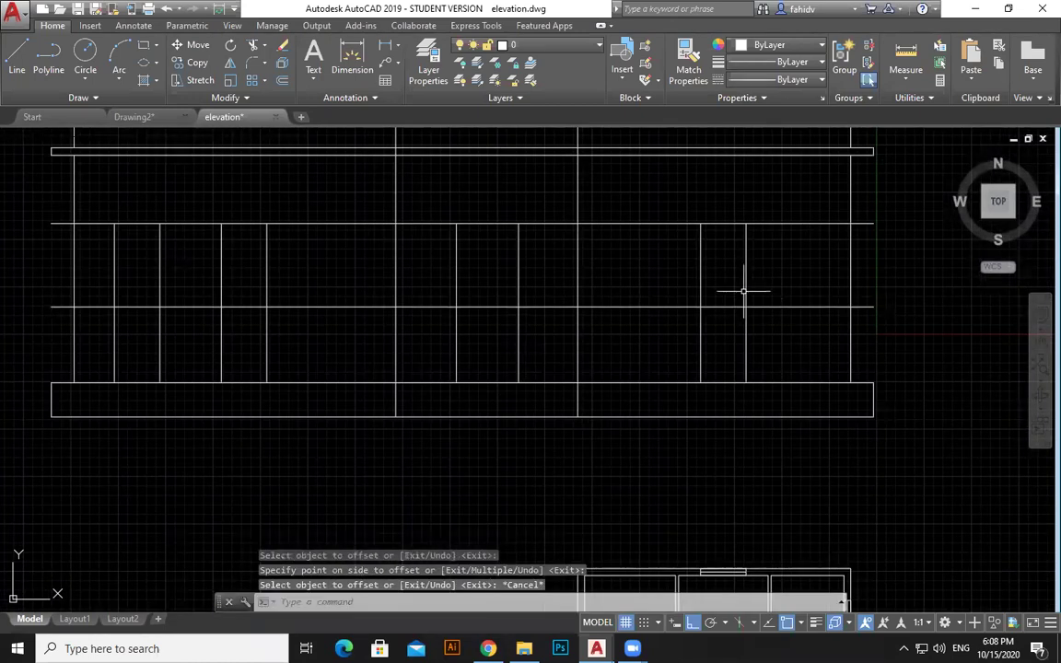
key("Escape")
key("Escape")
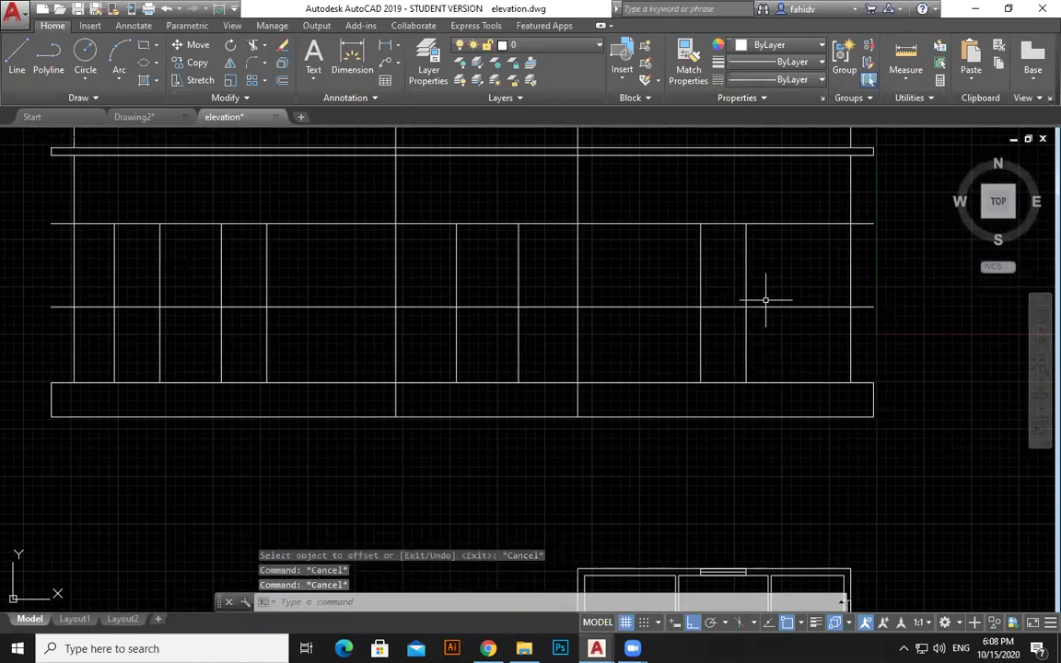
- Trim the sill line on both sides of the right wing's window, and its vertical edges below the sill
key("Escape")
type("tr")
key("space")
key("space")
left_click(812, 272)
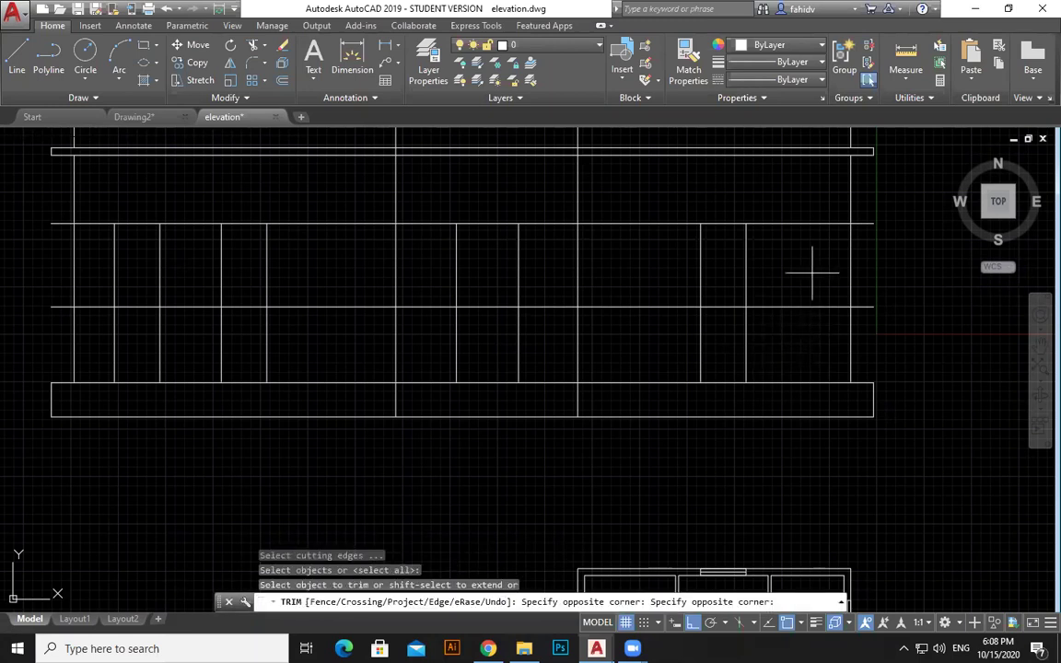
left_click(766, 323)
left_click(637, 279)
left_click(618, 342)
left_click(832, 314)
left_click(676, 354)
- Trim the two left windows' vertical edges below the sill, and the sill line between those windows
middle_click_drag(244, 341, 432, 337)
left_click(503, 331)
left_click(276, 354)
left_click(348, 284)
left_click(373, 285)
left_click(367, 319)
- Trim the head and sill lines on the outer sides of the two left windows, and the head line between them
left_click(285, 340)
left_click(283, 210)
left_click(528, 194)
left_click(500, 326)
left_click(393, 196)
left_click(387, 251)
scroll(639, 252, "down", 2)
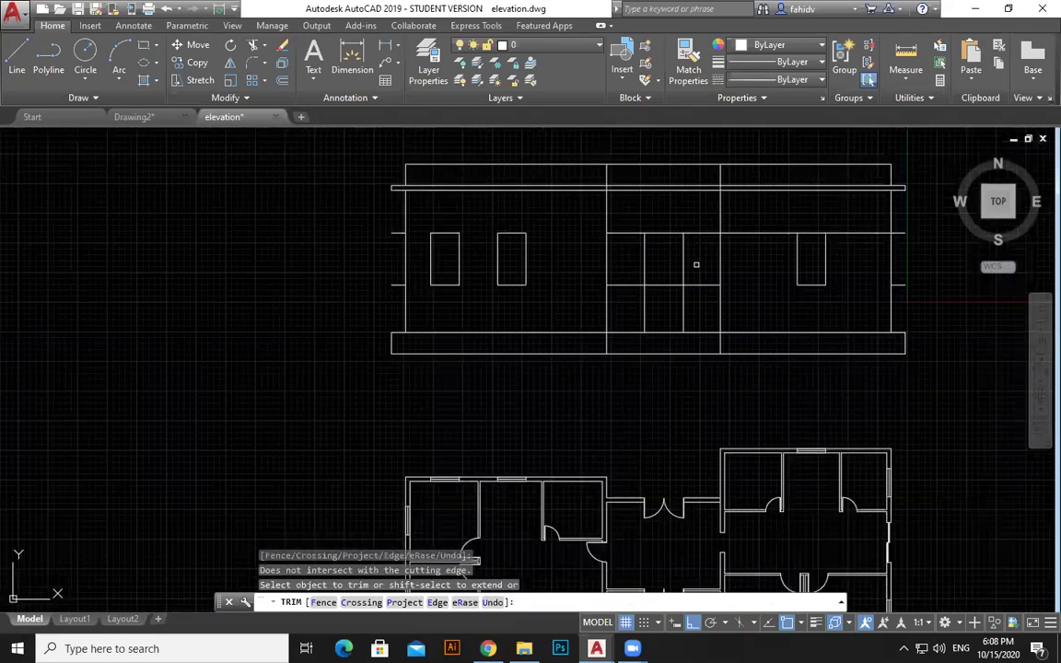
- Trim the head line on both sides of the right wing's window
left_click(757, 244)
left_click(757, 224)
left_click(858, 222)
left_click(857, 246)
key("Escape")
- Erase the leftover head and sill line stubs outside the elevation's outer walls
left_click(925, 215)
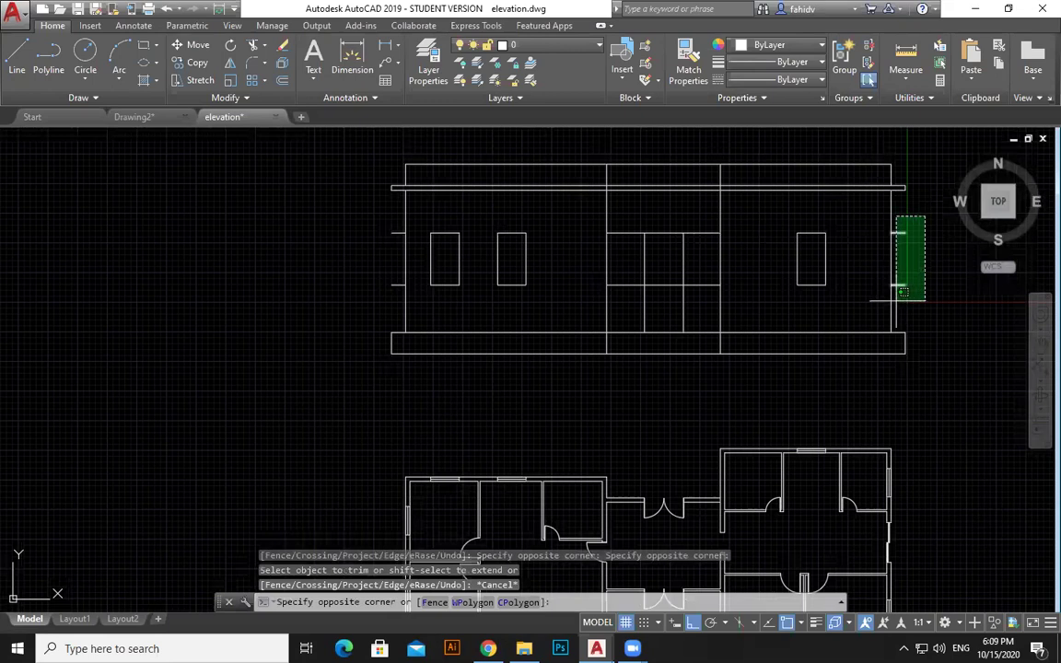
left_click(895, 301)
key("Delete")
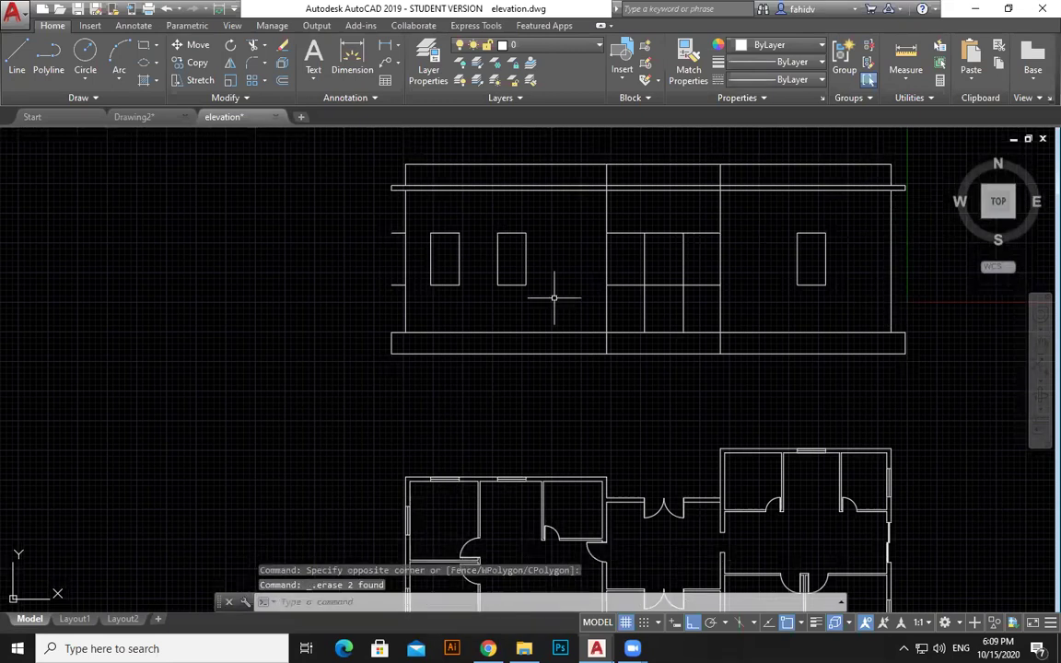
scroll(776, 286, "up", 2)
key("Escape")
left_click(656, 173)
key("Escape")
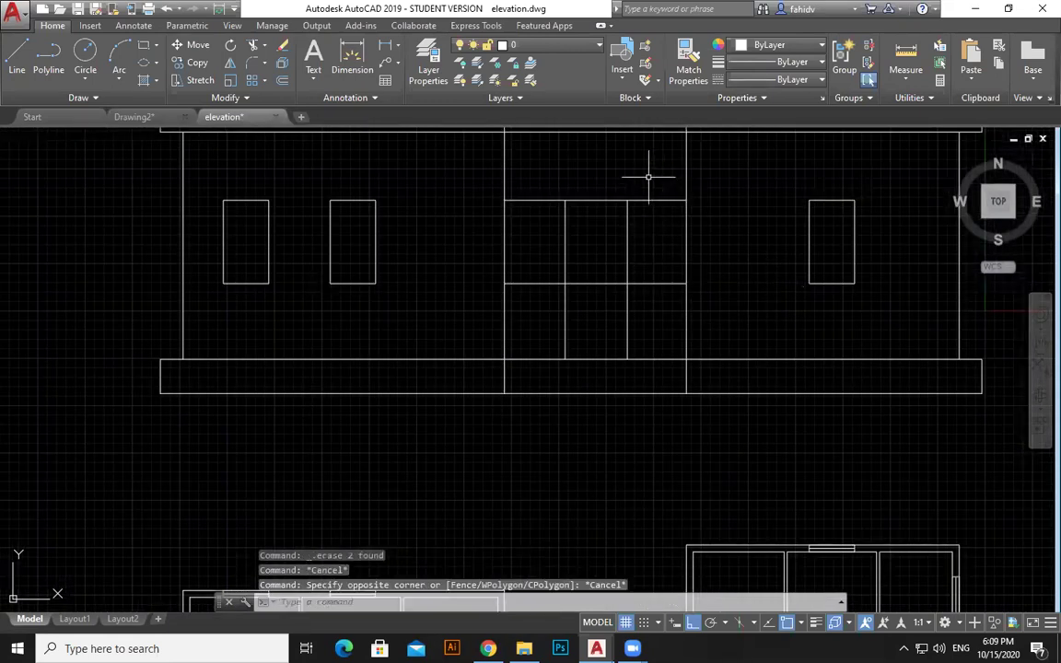
- Erase the sill line crossing the door opening in the central bay
key("Escape")
left_click(656, 257)
left_click(643, 315)
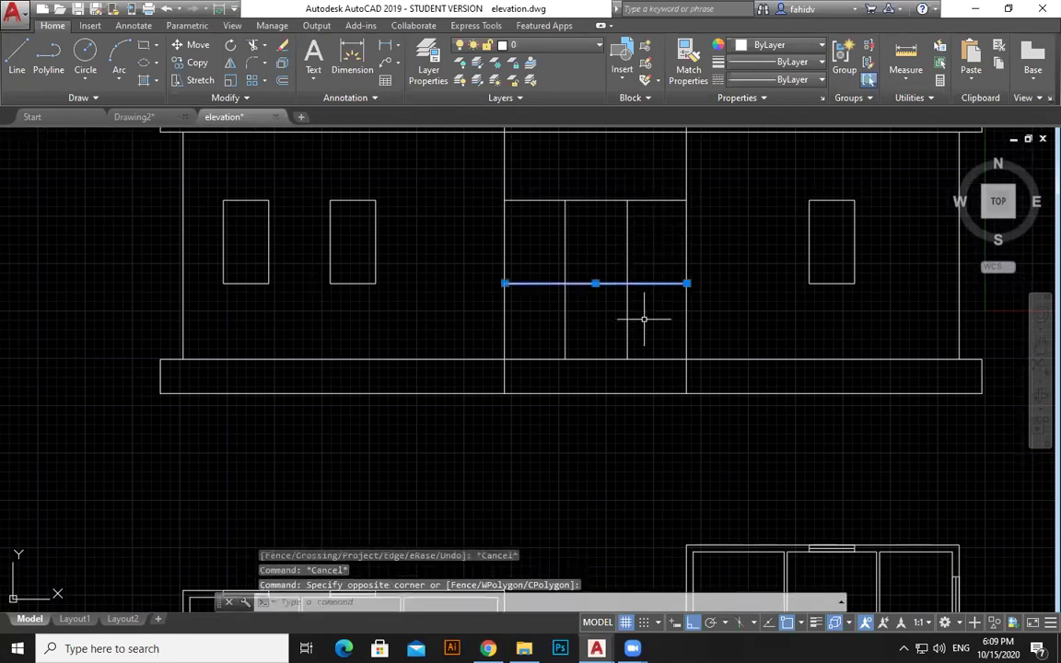
key("Delete")
- Trim the head line on both sides of the door so it spans only the door opening
type("tr")
key("space")
key("space")
left_click(658, 213)
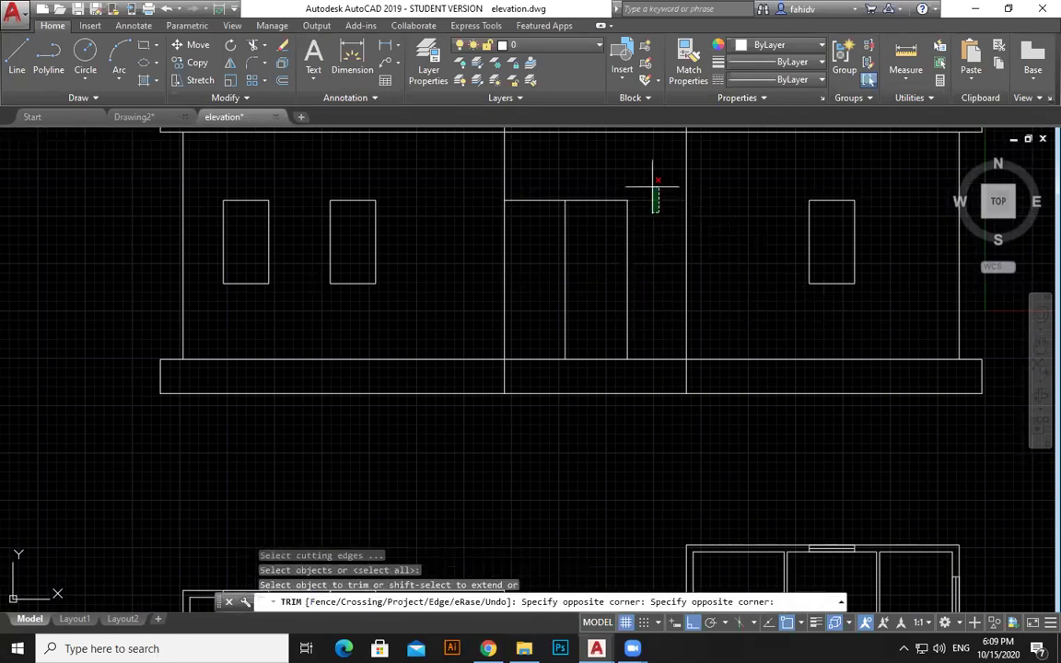
left_click(650, 187)
scroll(737, 303, "down", 2)
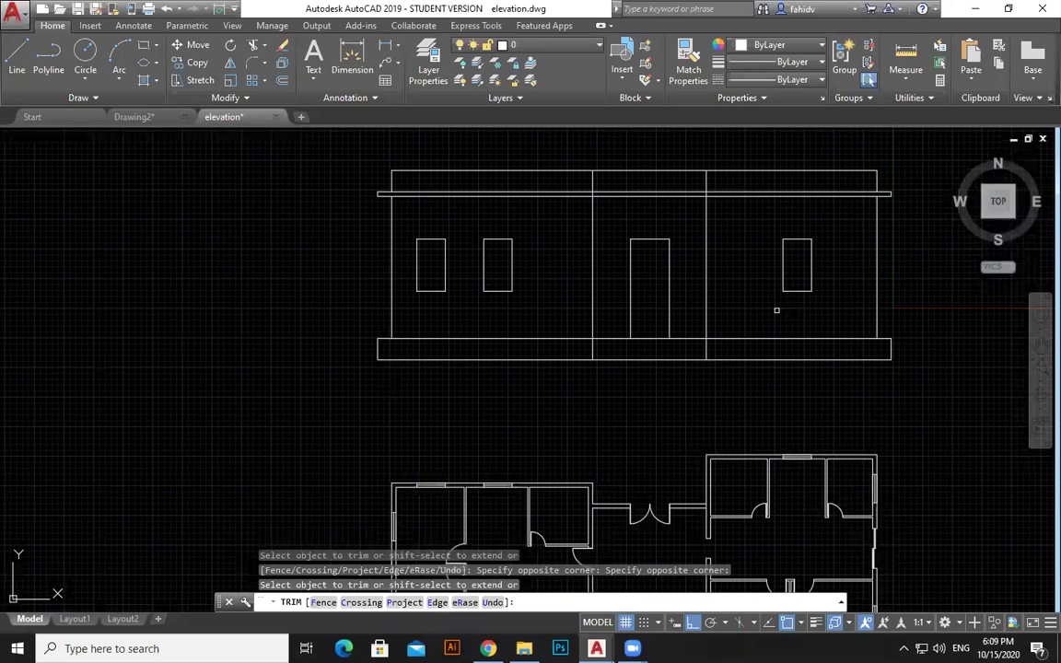
scroll(776, 310, "up", 2)
key("Escape")
key("Escape")
key("Escape")
scroll(781, 258, "up", 2)
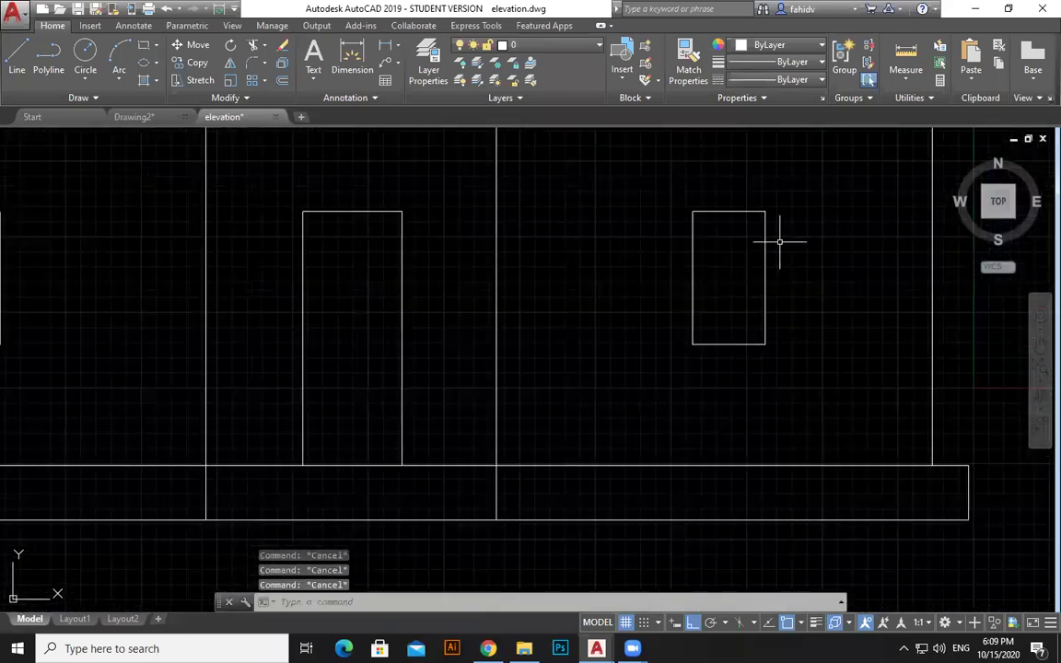
- Offset the bottom edges of the three windows 30 upward for raised sills
left_click(750, 343)
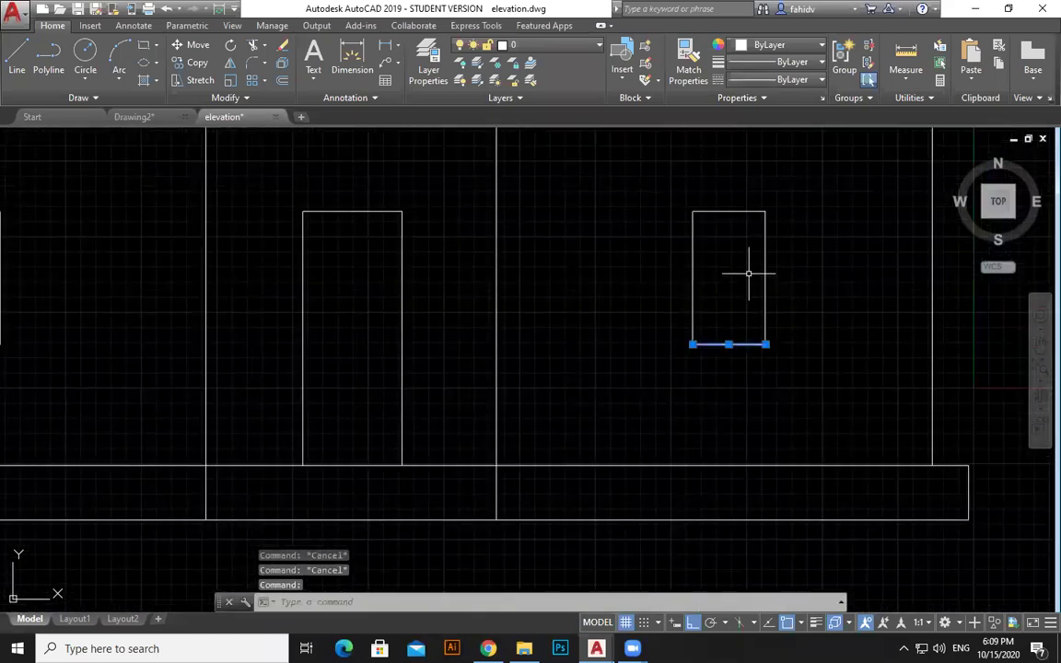
key("Escape")
middle_click_drag(786, 315, 875, 327)
type("o")
key("Return")
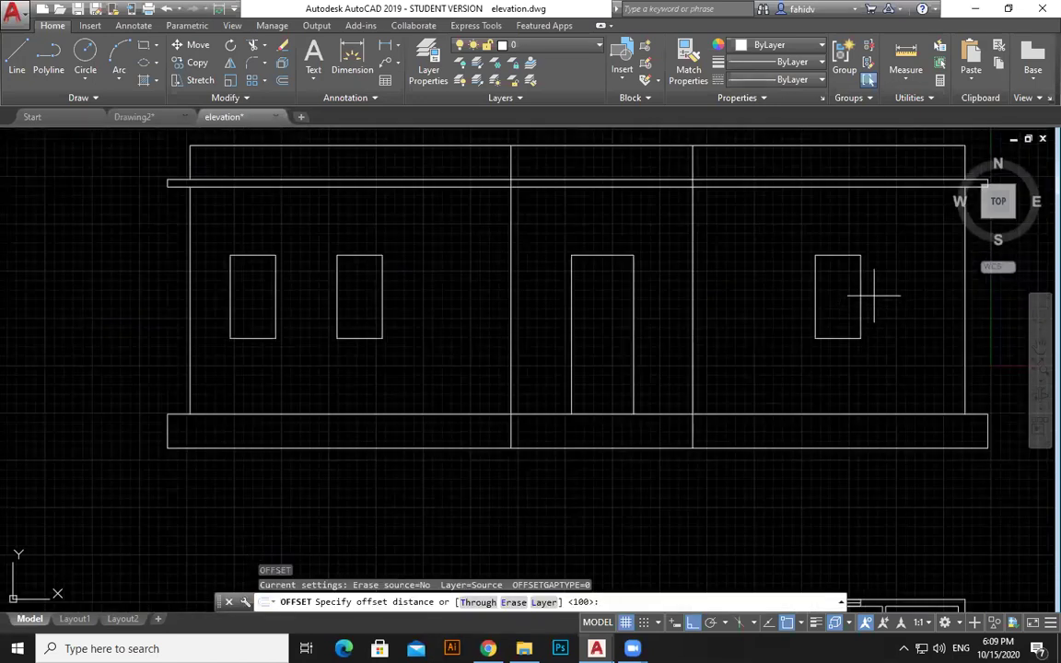
type("30")
key("Return")
left_click(860, 297)
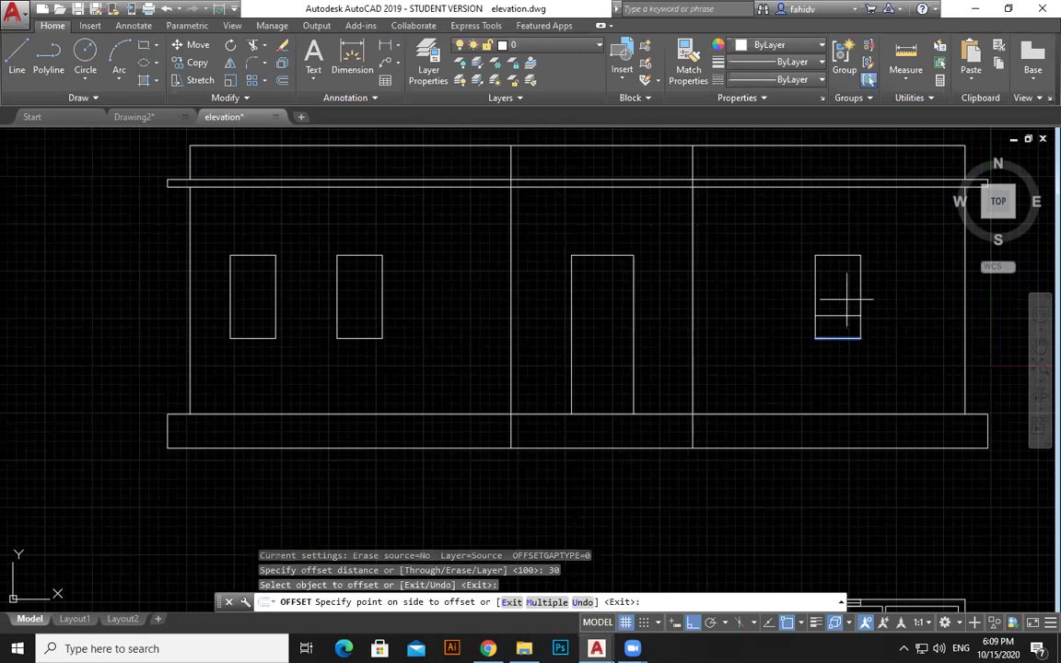
left_click(846, 298)
left_click(364, 338)
left_click(357, 324)
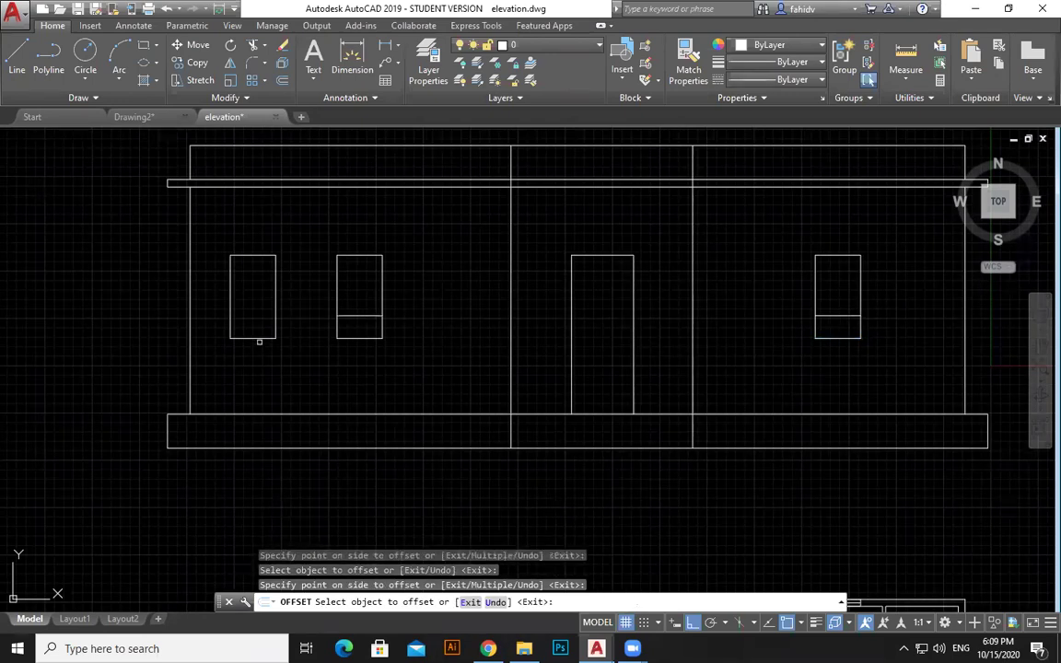
- Trim the vertical edges of all three windows below their raised sill lines
key("Escape")
type("tr")
key("Return")
key("Return")
left_click(411, 330)
left_click(220, 379)
left_click(888, 331)
left_click(798, 363)
key("Escape")
- Erase the old sill lines left beneath the three windows
left_click(868, 331)
left_click(806, 355)
key("Delete")
left_click(420, 358)
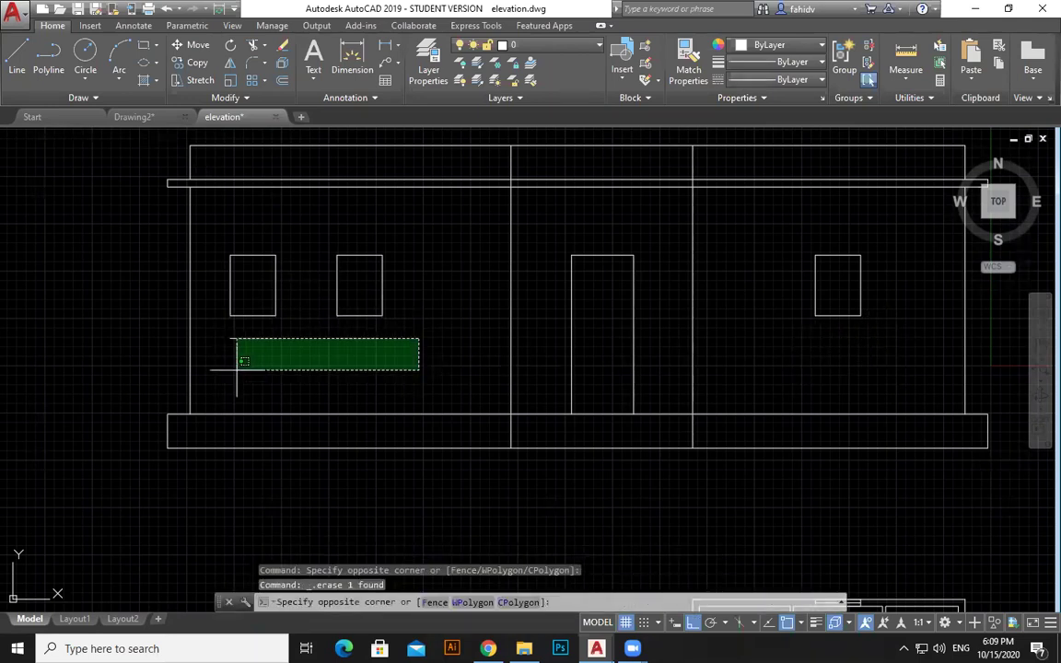
left_click(237, 355)
left_click(363, 295)
left_click(230, 346)
key("Delete")
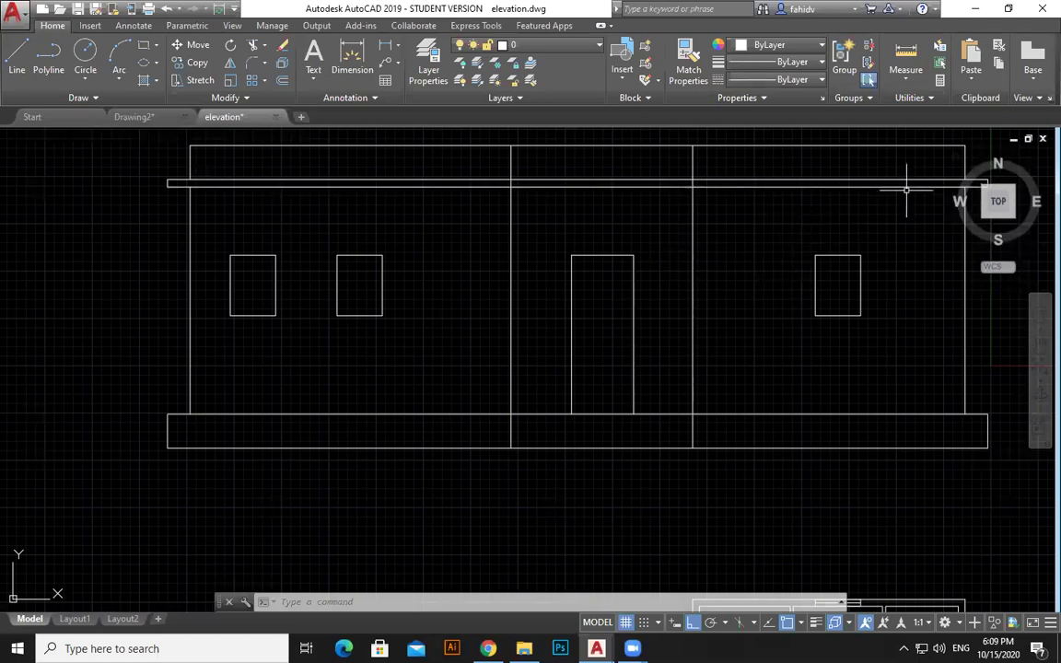
middle_click_drag(749, 374, 715, 379)
key("Escape")
key("Escape")
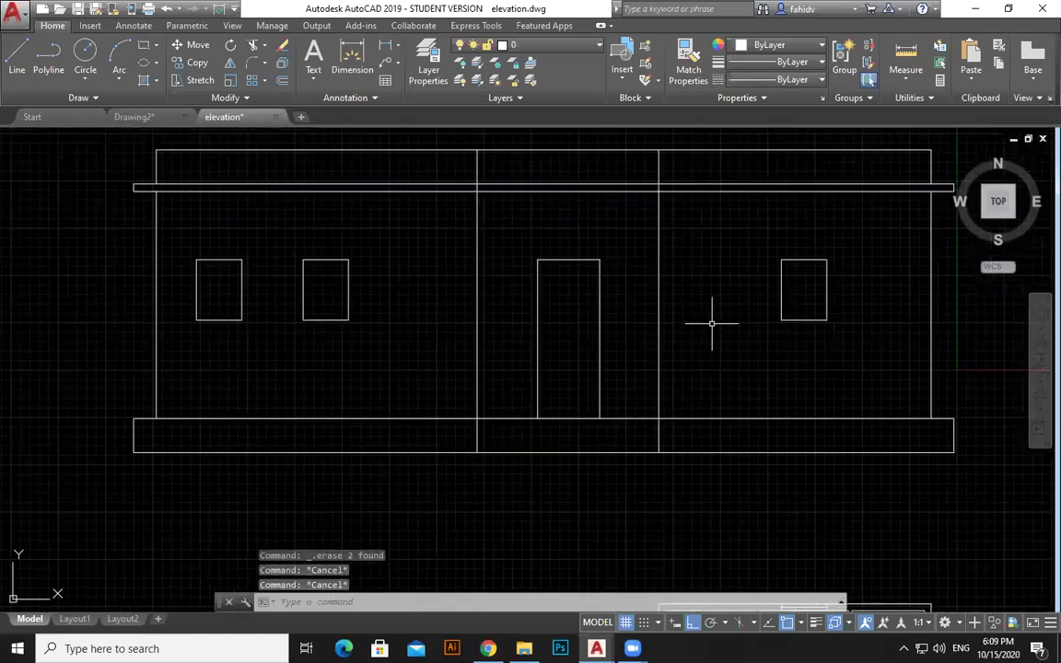
type("j")
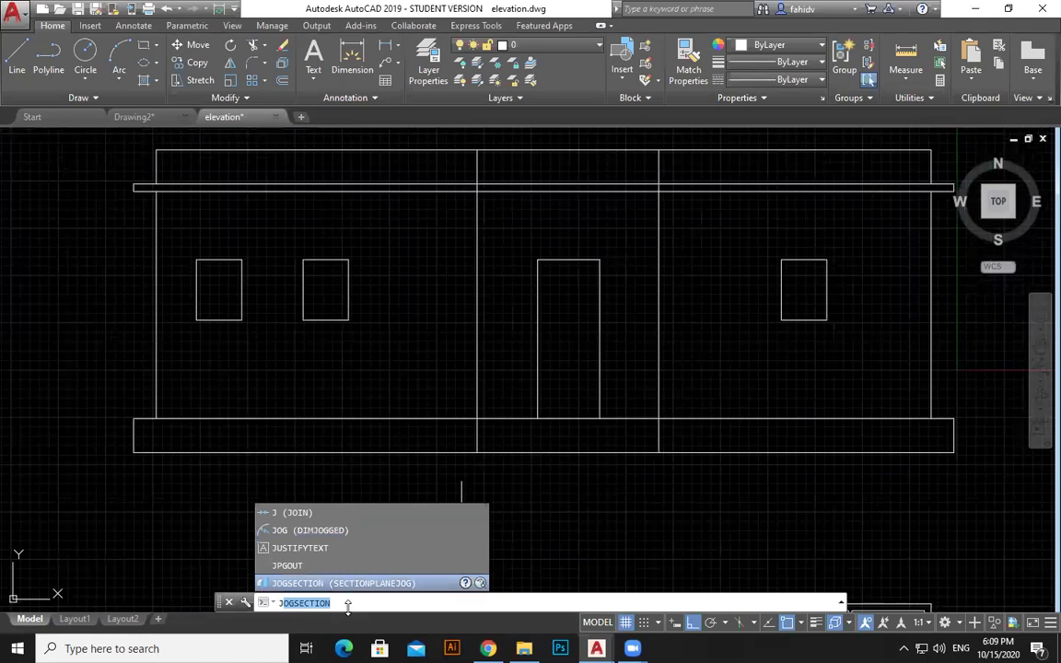
key("Escape")
type("j")
key("Up")
key("Return")
key("Escape")
key("Escape")
key("Escape")
- Join the edges of the three windows and the door into one polyline per opening
type("j")
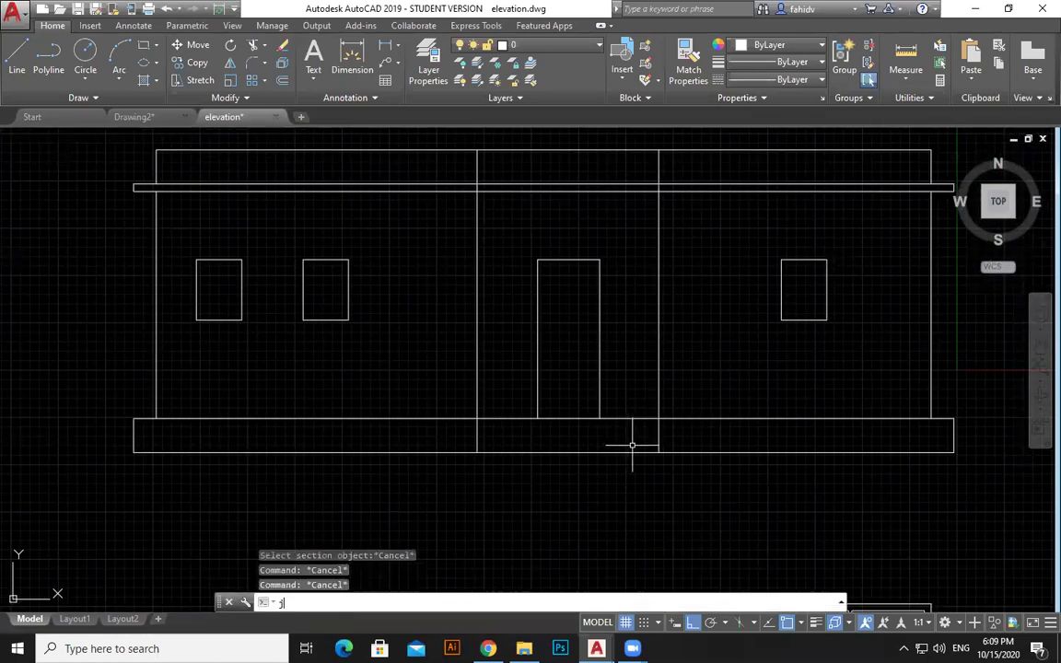
key("Return")
left_click(858, 240)
left_click(751, 336)
left_click(400, 226)
left_click(192, 348)
left_click(634, 229)
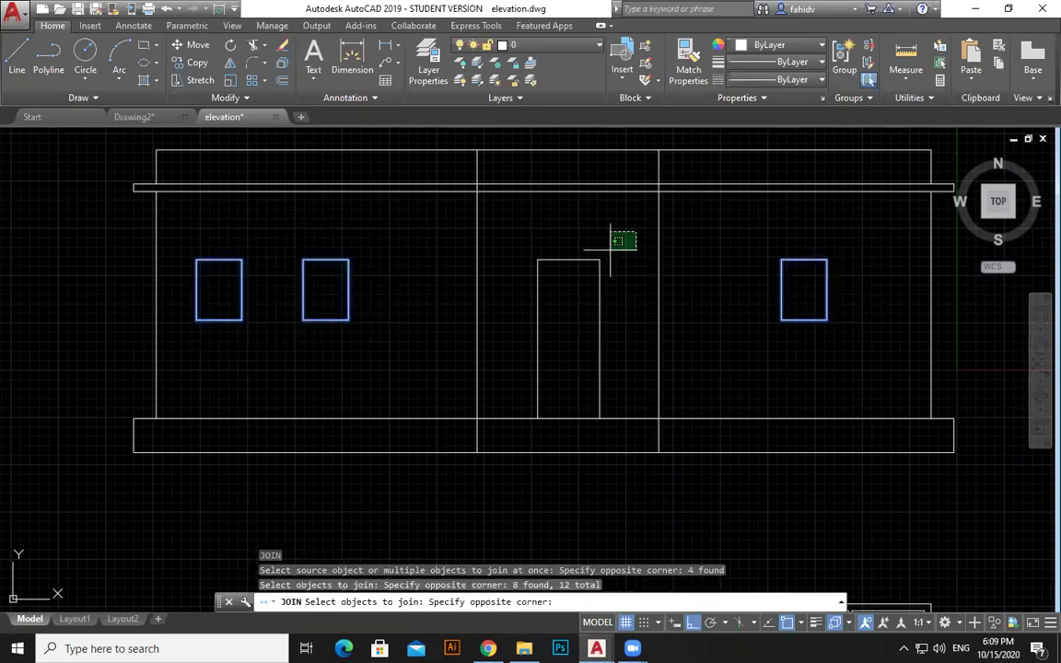
left_click(526, 331)
key("Return")
key("Escape")
left_click(870, 237)
left_click(804, 289)
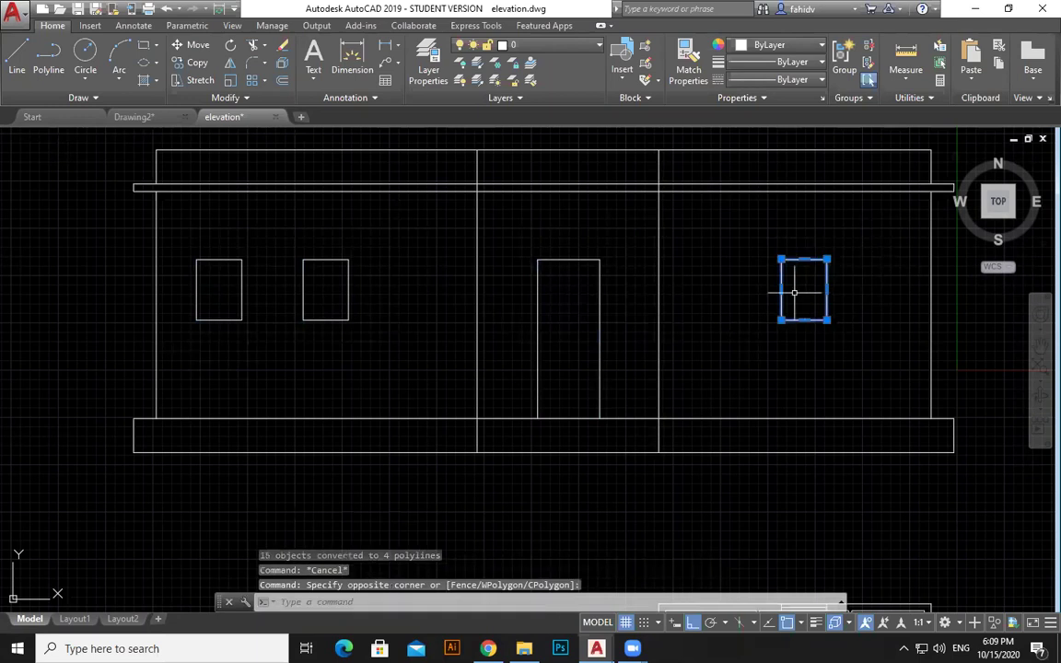
key("Escape")
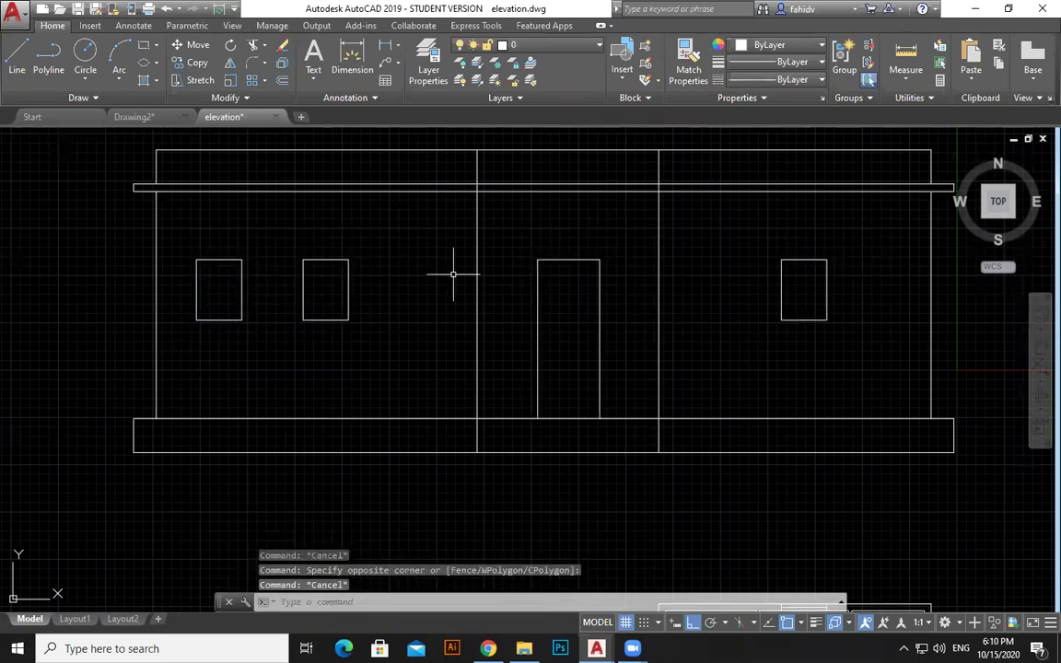
key("Escape")
type("o")
key("Return")
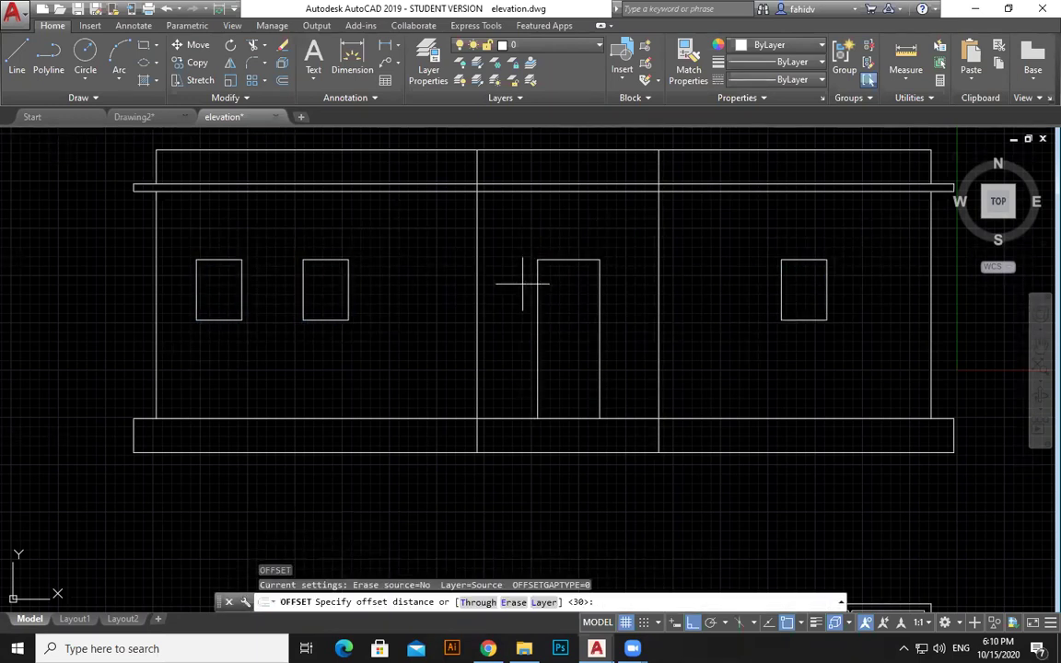
type("10")
key("Return")
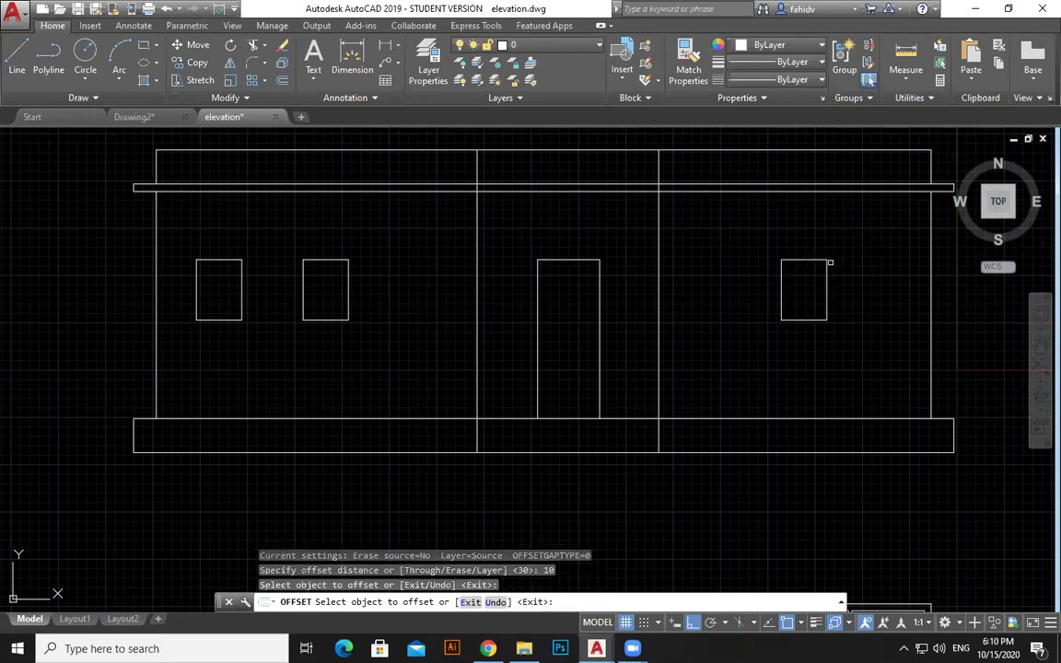
left_click(827, 262)
key("Escape")
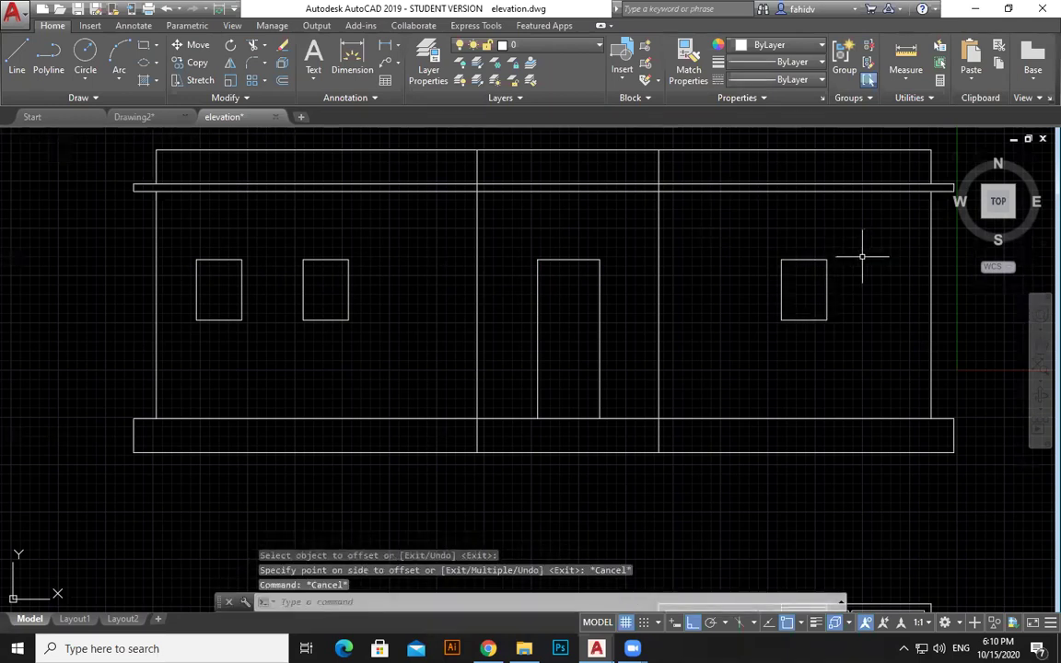
- Offset the three window outlines 3 inward to form their frames
key("Return")
type("3")
key("Return")
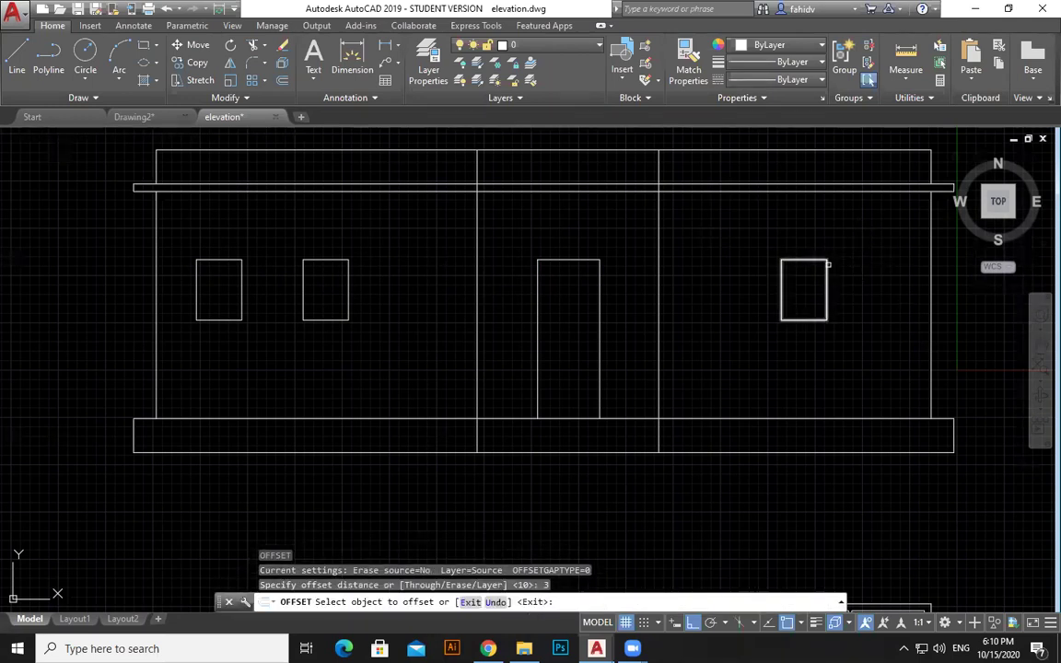
left_click(826, 285)
left_click(812, 279)
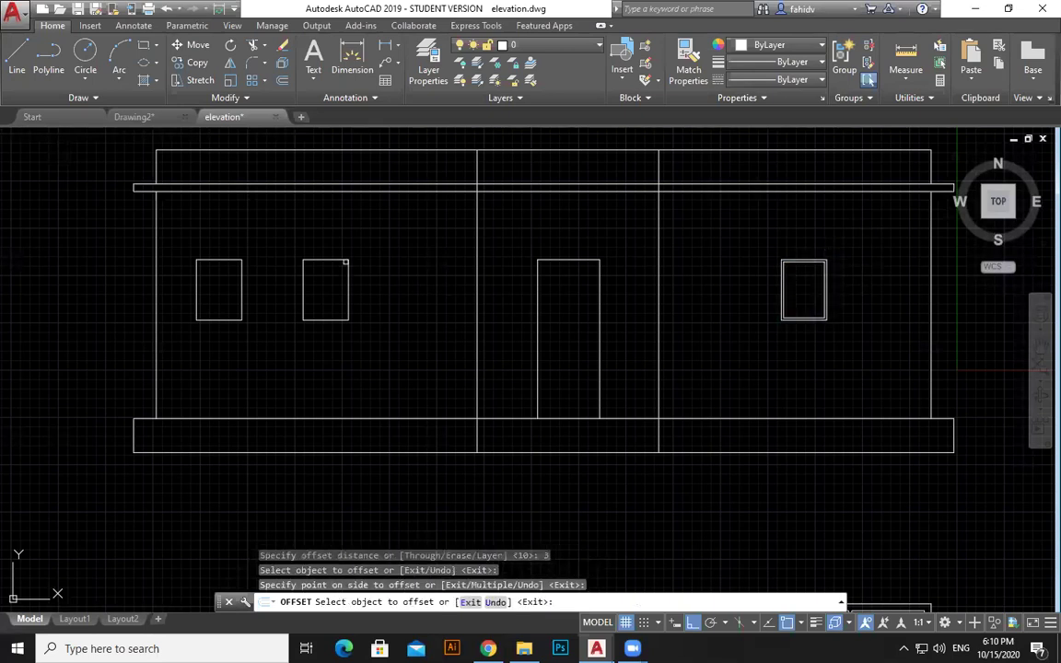
left_click(346, 262)
left_click(335, 283)
left_click(238, 266)
left_click(212, 276)
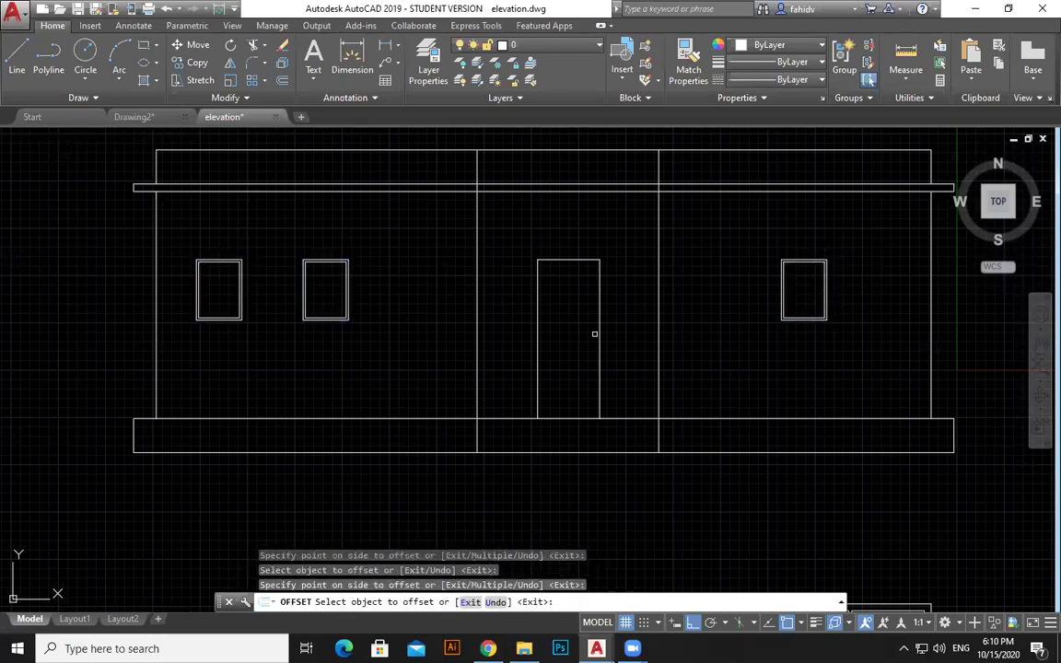
- Offset the door outline 3 inward to form its frame
left_click(595, 260)
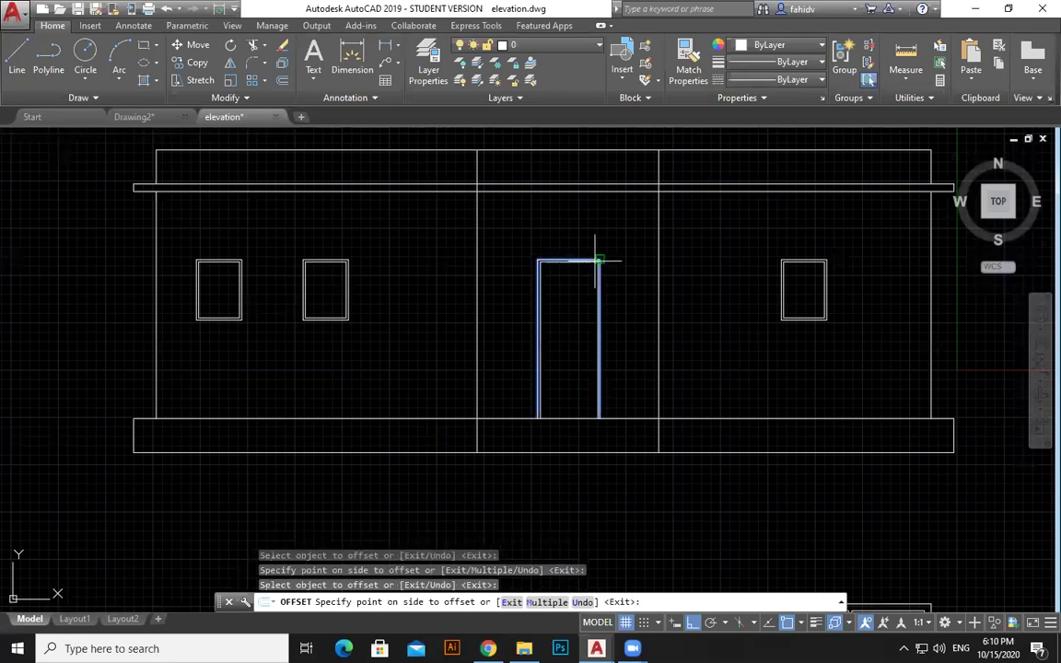
scroll(594, 269, "up", 4)
left_click(585, 279)
scroll(607, 313, "down", 4)
key("Escape")
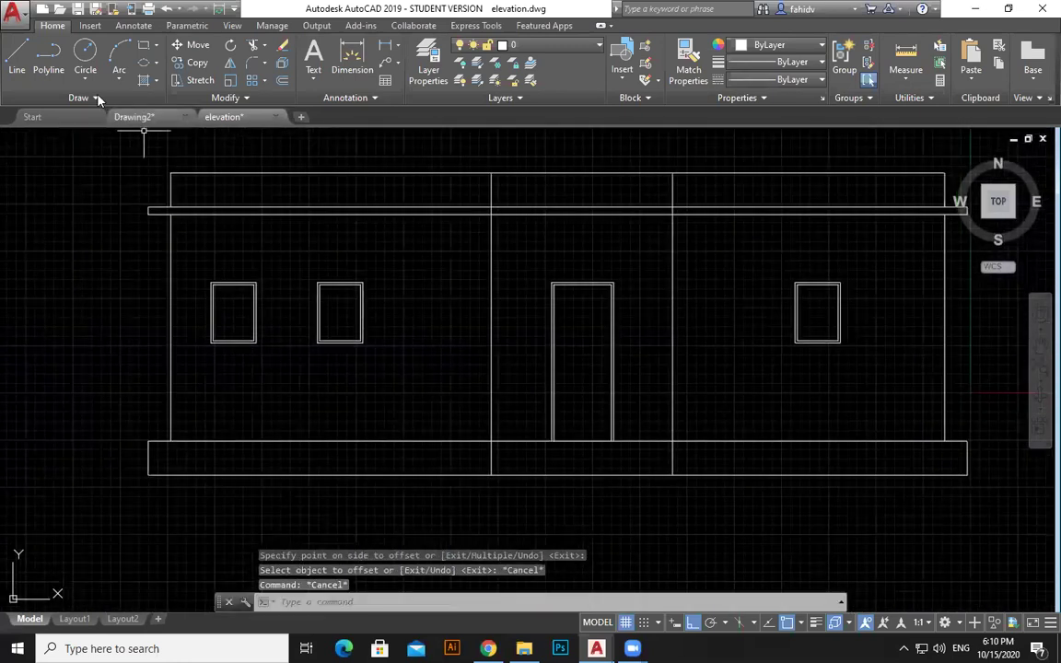
- Draw a vertical centre line inside the inner frame of each of the two left windows
key("Escape")
left_click(16, 57)
scroll(188, 285, "up", 4)
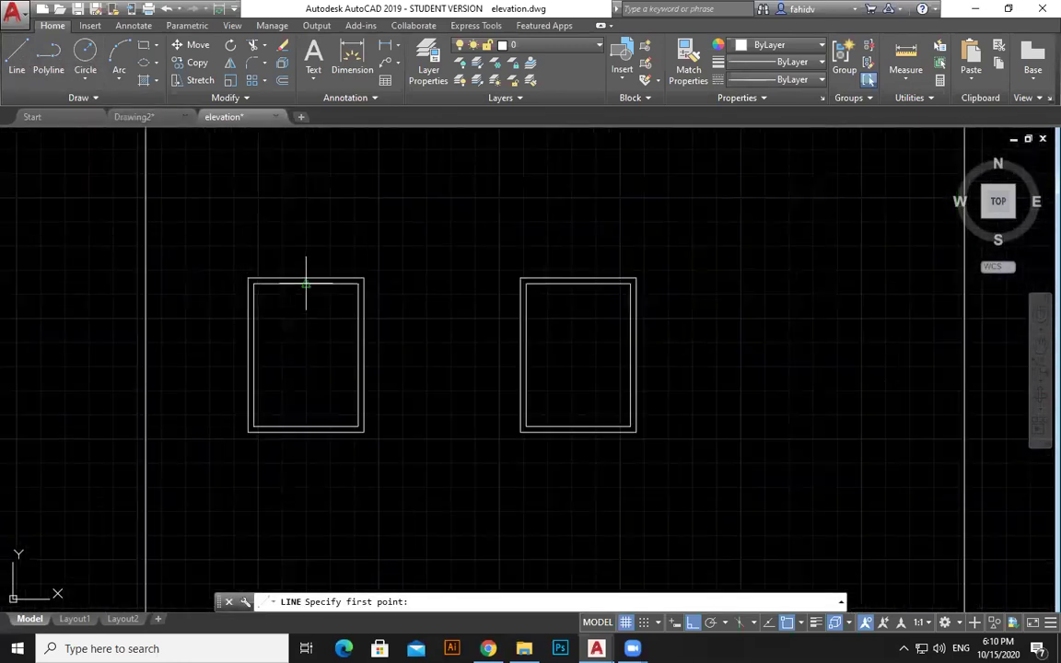
left_click(305, 283)
left_click(306, 426)
key("Return")
key("Return")
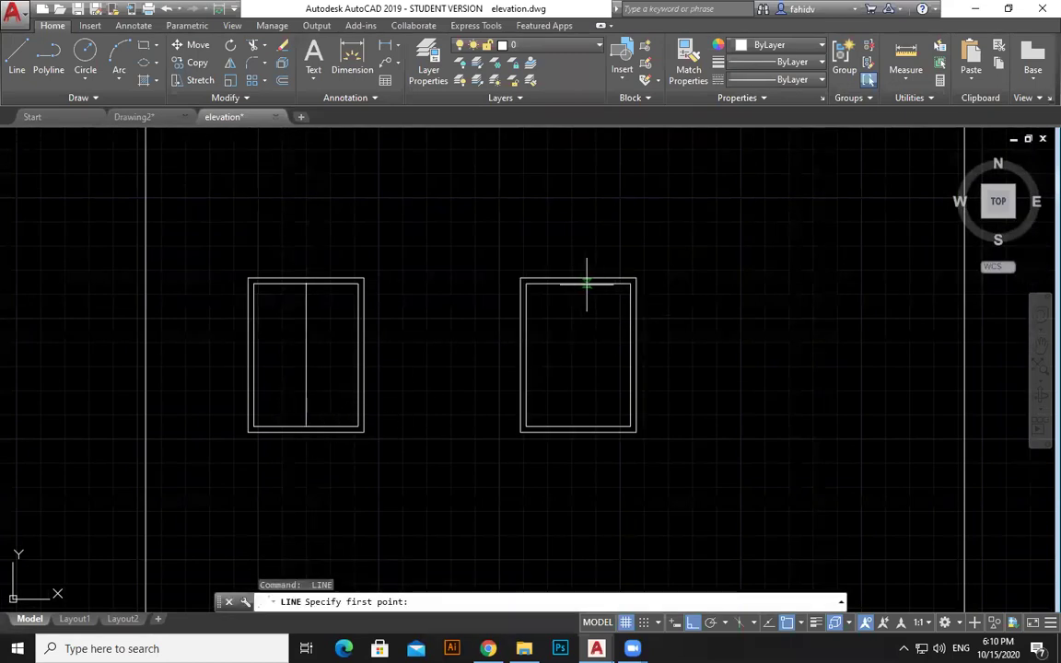
left_click(586, 284)
left_click(577, 427)
key("Escape")
- Draw a vertical line from the midpoint of the door's head down past the base of the building
scroll(385, 268, "down", 2)
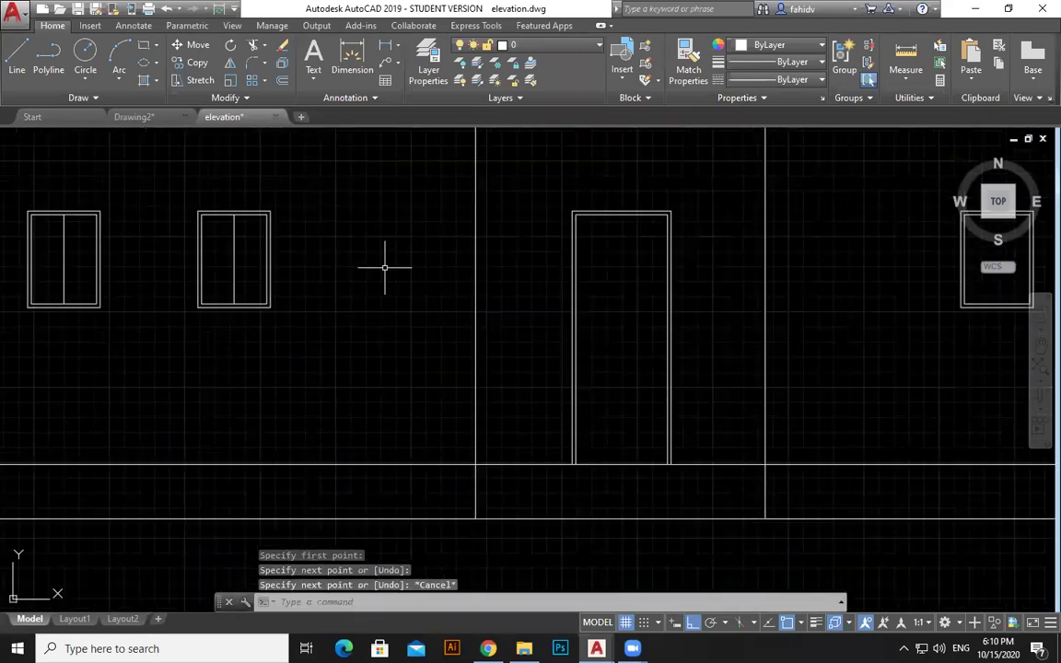
key("Escape")
scroll(514, 265, "down", 2)
key("Return")
left_click(581, 236)
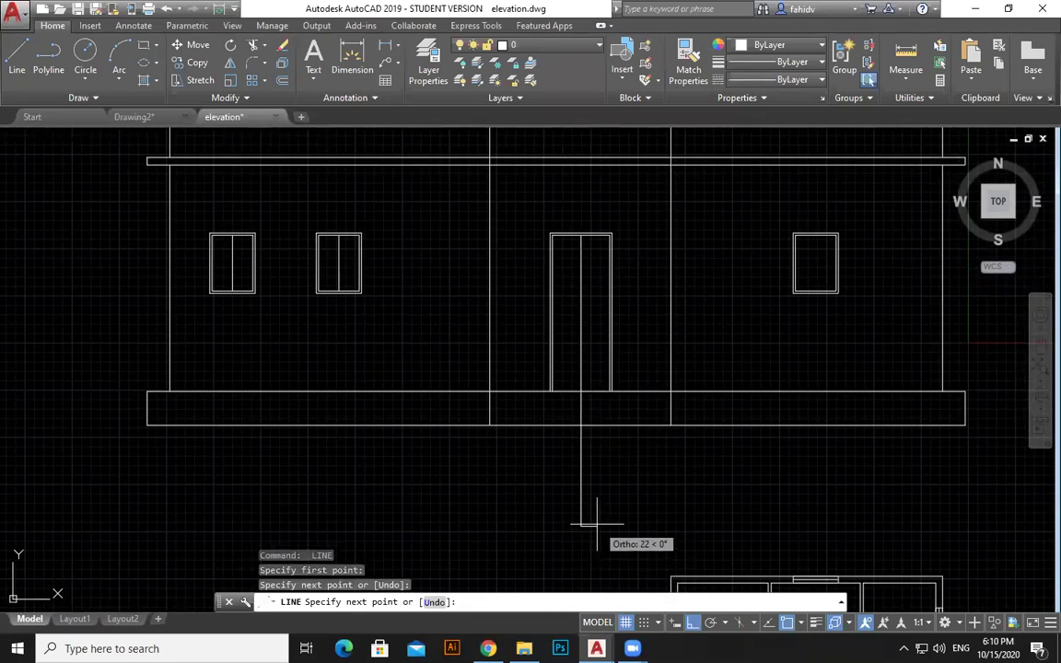
key("Escape")
key("Escape")
- Trim the door's centre line below the door, both within the plinth and beneath it
type("tr")
key("Return")
key("Return")
left_click(634, 502)
left_click(538, 477)
left_click(602, 416)
left_click(555, 407)
key("Escape")
- Draw a vertical centre line inside the inner frame of the right wing's window
middle_click_drag(623, 406, 561, 433)
left_click(17, 63)
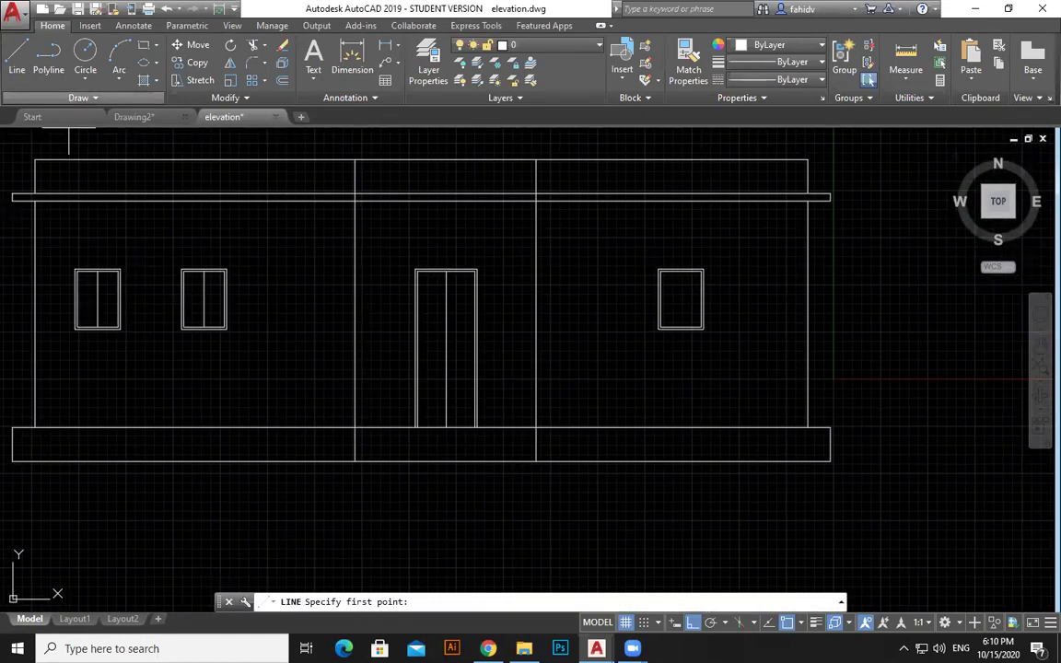
scroll(733, 317, "up", 4)
left_click(603, 196)
left_click(604, 346)
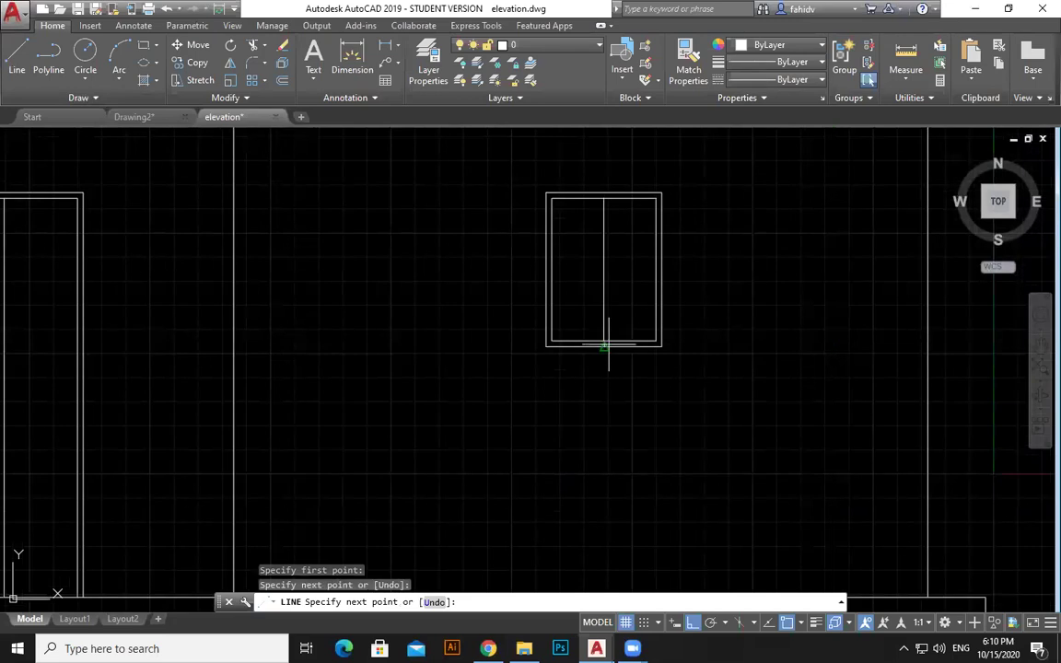
key("Escape")
scroll(637, 362, "down", 4)
middle_click_drag(610, 402, 800, 397)
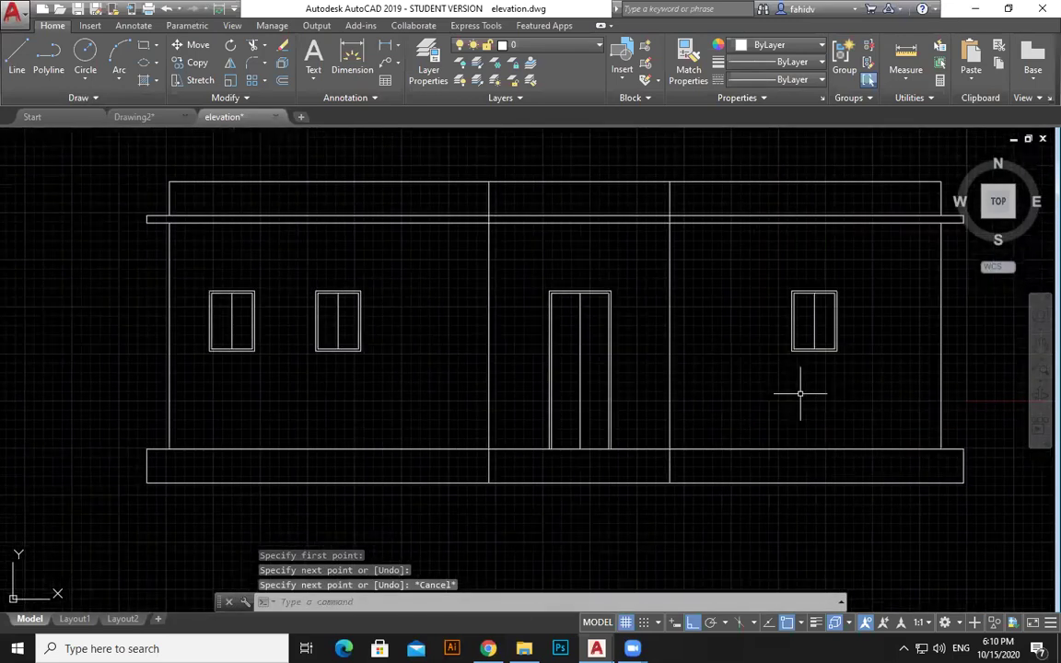
key("Escape")
key("Escape")
scroll(800, 389, "down", 2)
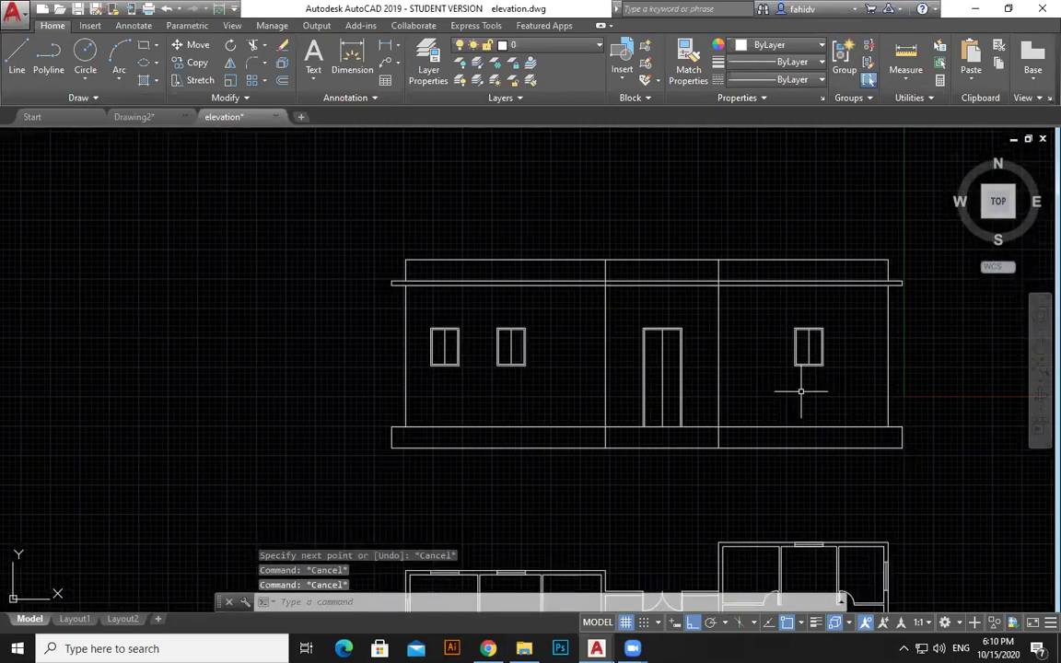
mouse_move(800, 391)
middle_mouse_down()
mouse_move(717, 334)
mouse_move(805, 308)
middle_mouse_up()
scroll(741, 336, "up", 2)
middle_click_drag(741, 336, 721, 348)
scroll(751, 359, "up", 2)
scroll(681, 347, "down", 4)
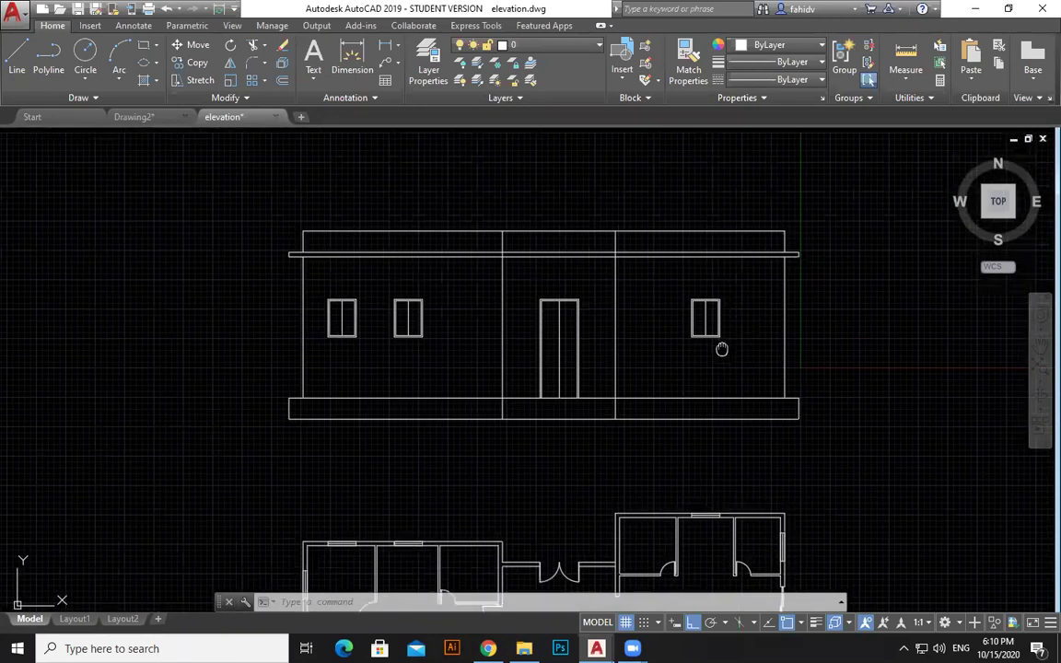
scroll(571, 212, "up", 2)
left_click(85, 57)
key("Escape")
key("Escape")
- Draw two sloping roof lines from the parapet's left corner up to a peak above the door and down to its right corner
type("l")
key("Return")
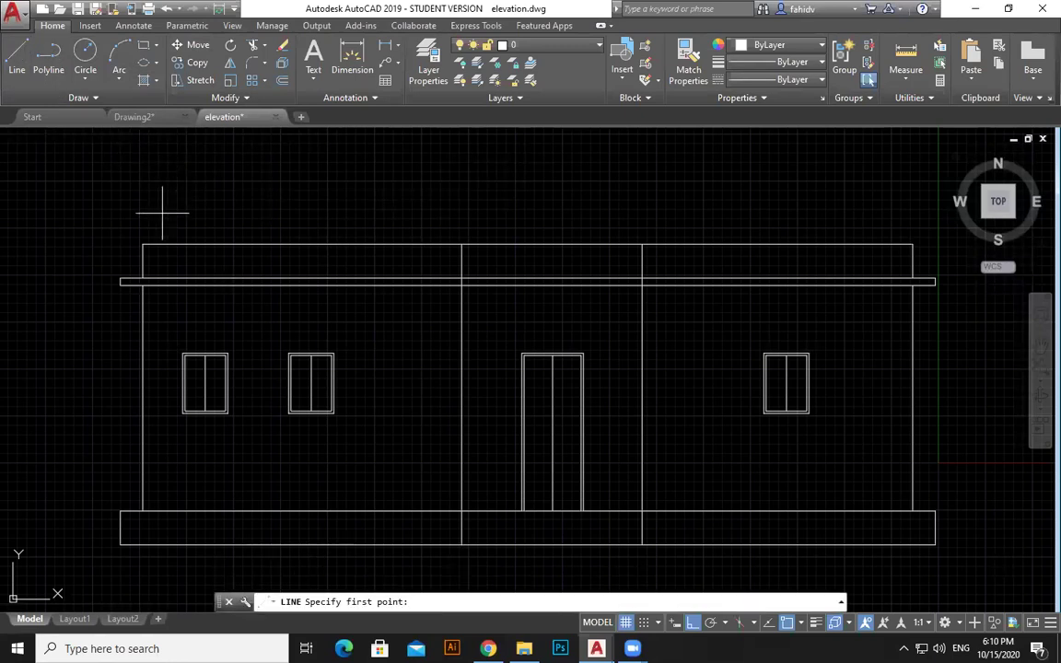
left_click(145, 244)
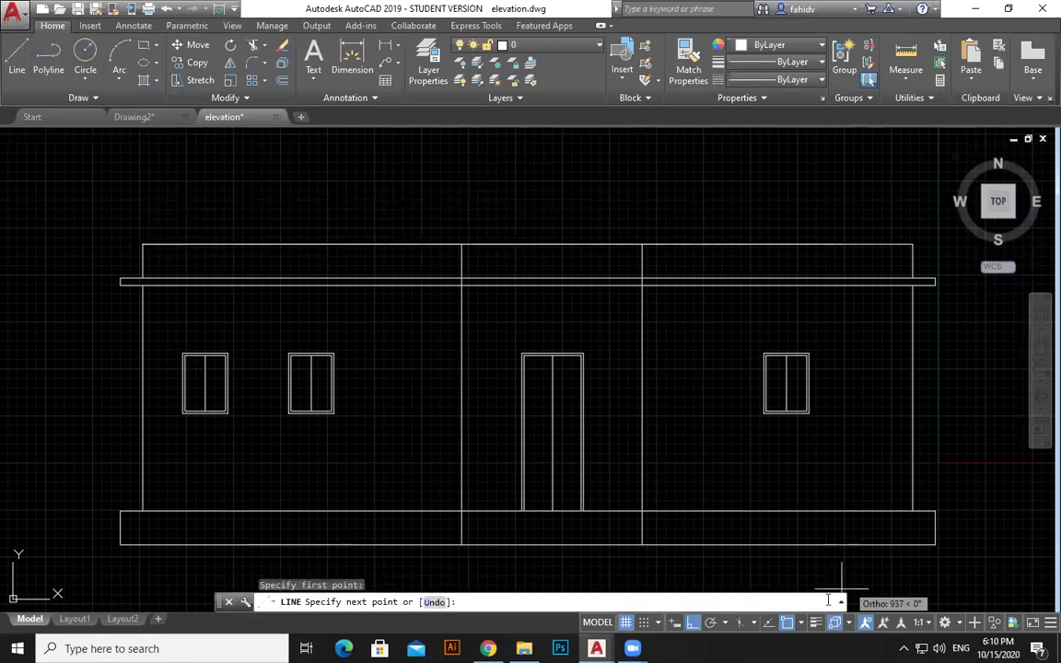
left_click(692, 622)
middle_click_drag(397, 188, 448, 291)
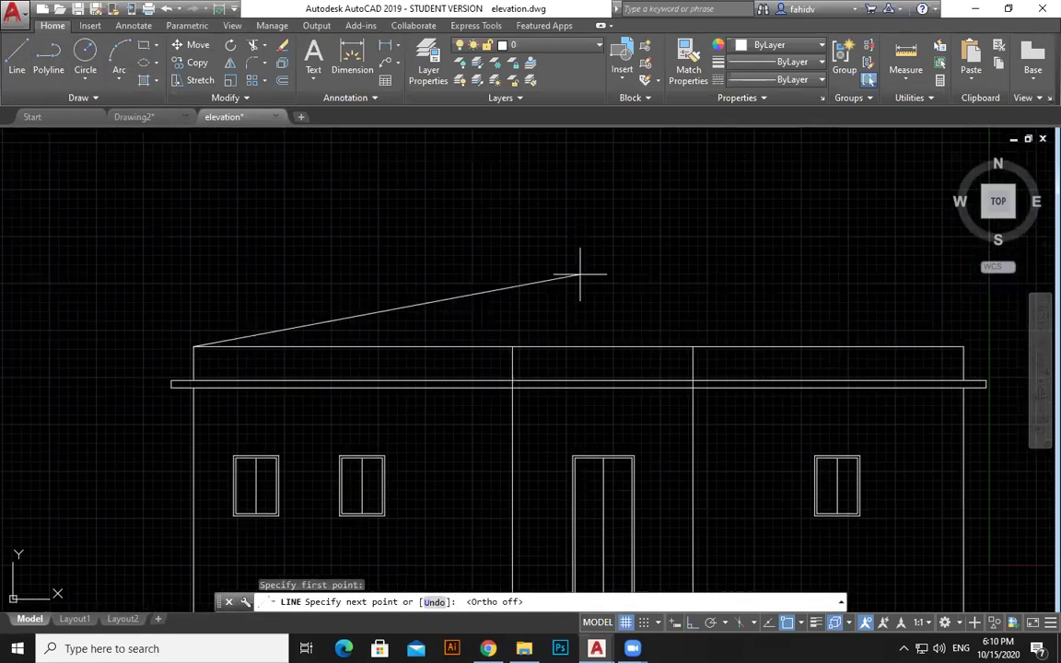
left_click(579, 274)
left_click(963, 347)
key("Escape")
- Draw two lines joining the roof peak to the tops of the entrance bay's two side walls
key("Return")
left_click(693, 347)
left_click(579, 275)
key("Escape")
key("Return")
left_click(579, 274)
left_click(523, 346)
key("Escape")
- Erase the four sloping roof lines above the parapet
scroll(908, 347, "down", 2)
left_click(790, 264)
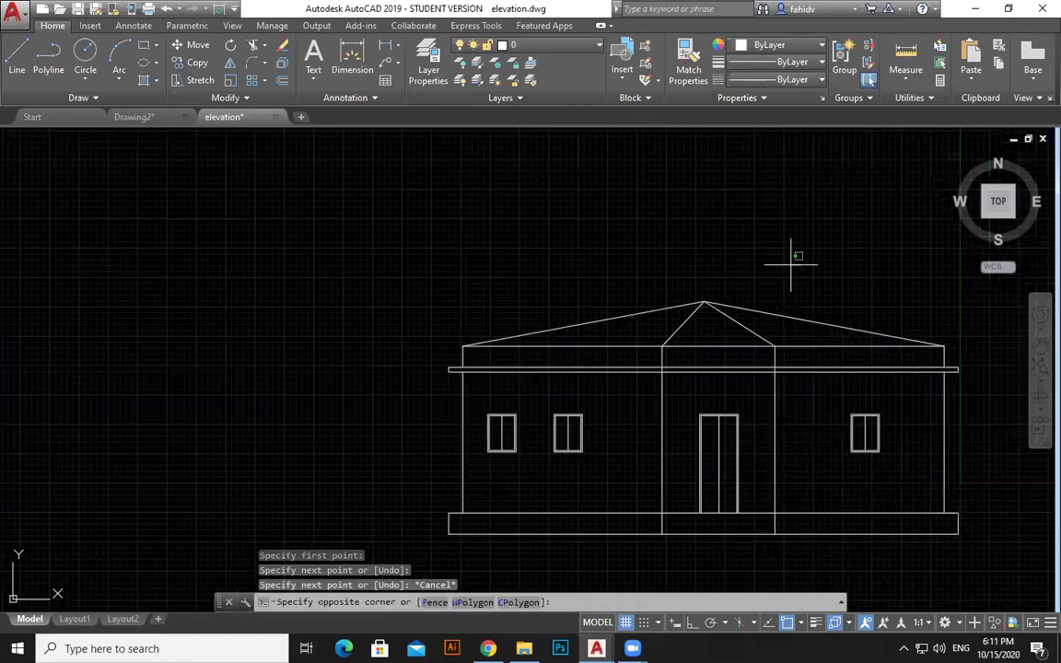
left_click(688, 303)
key("Delete")
key("Escape")
- Draw a large circle on the parapet's top line above the door, and one of radius about 34 centred on its right edge
scroll(688, 304, "up", 2)
middle_click_drag(688, 304, 296, 227)
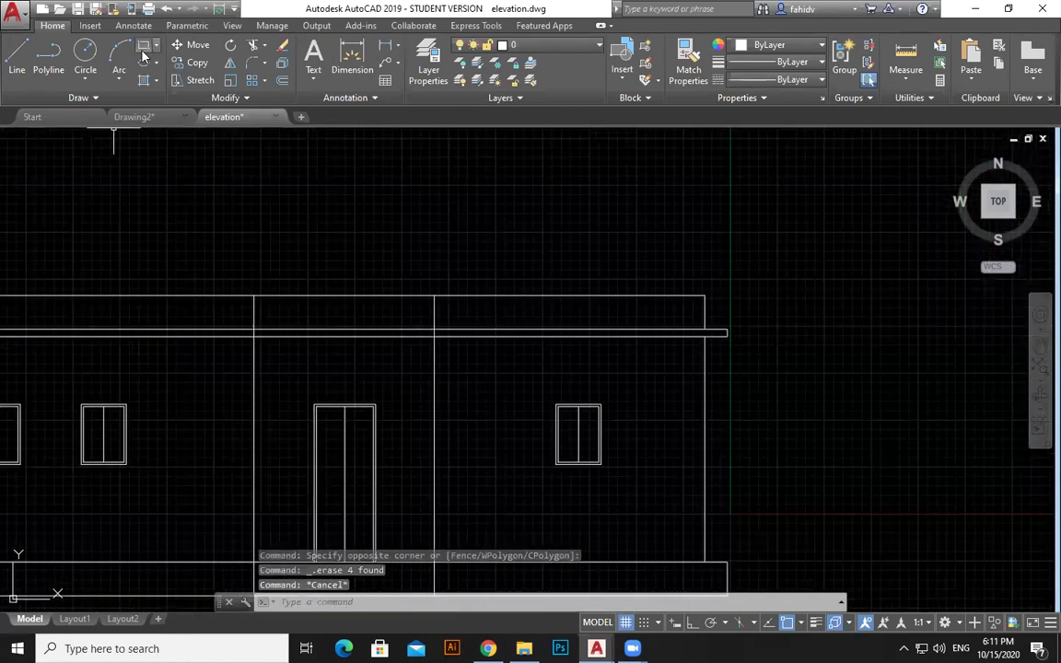
left_click(86, 53)
middle_click_drag(365, 298, 493, 300)
left_click(478, 296)
key("Escape")
key("Return")
left_click(525, 296)
left_click(551, 291)
- Continue the row with a circle of radius about 18 and a smaller one centred on the top of the entrance bay's right wall
key("Return")
left_click(551, 296)
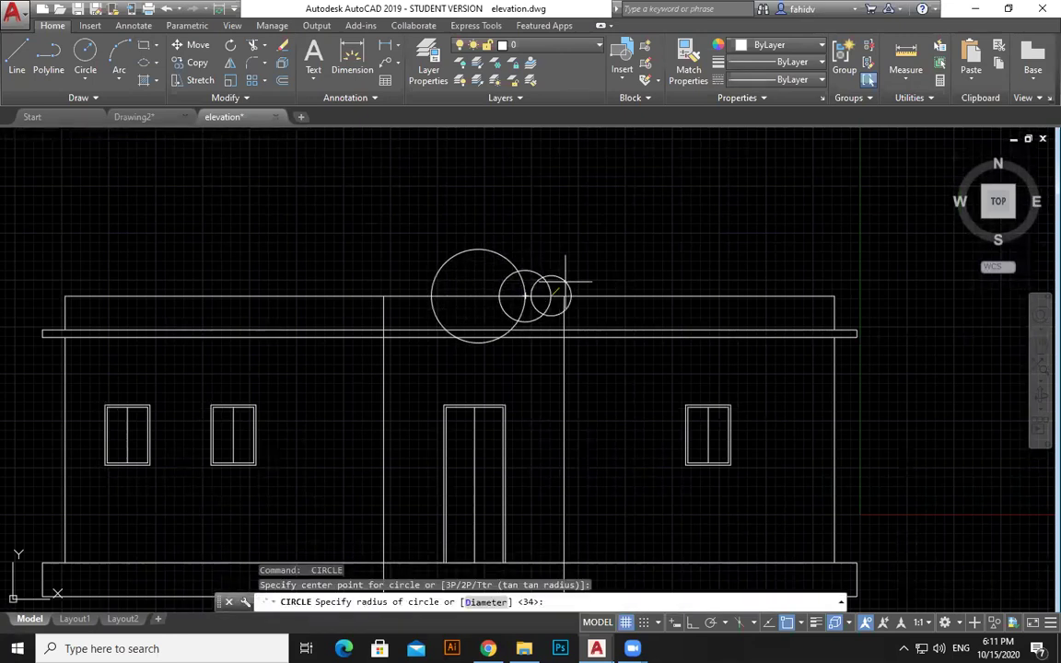
left_click(566, 287)
key("Return")
left_click(564, 296)
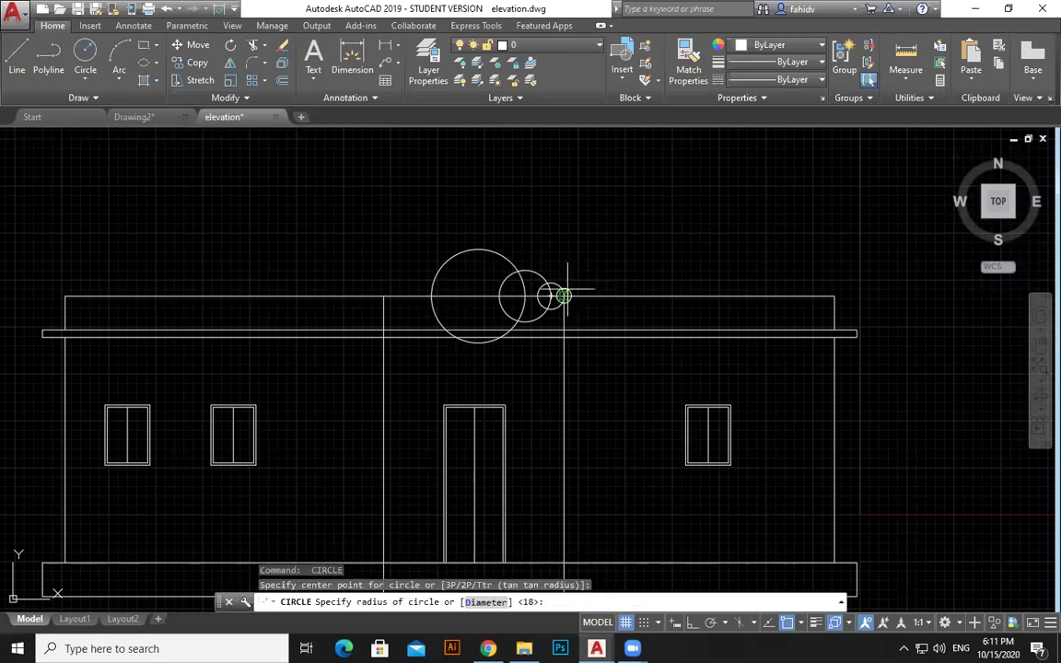
left_click(567, 289)
key("Escape")
- Draw a line from the smallest circle up to a low peak and down to a point just above the parapet's top line
type("l")
key("Return")
scroll(551, 248, "up", 4)
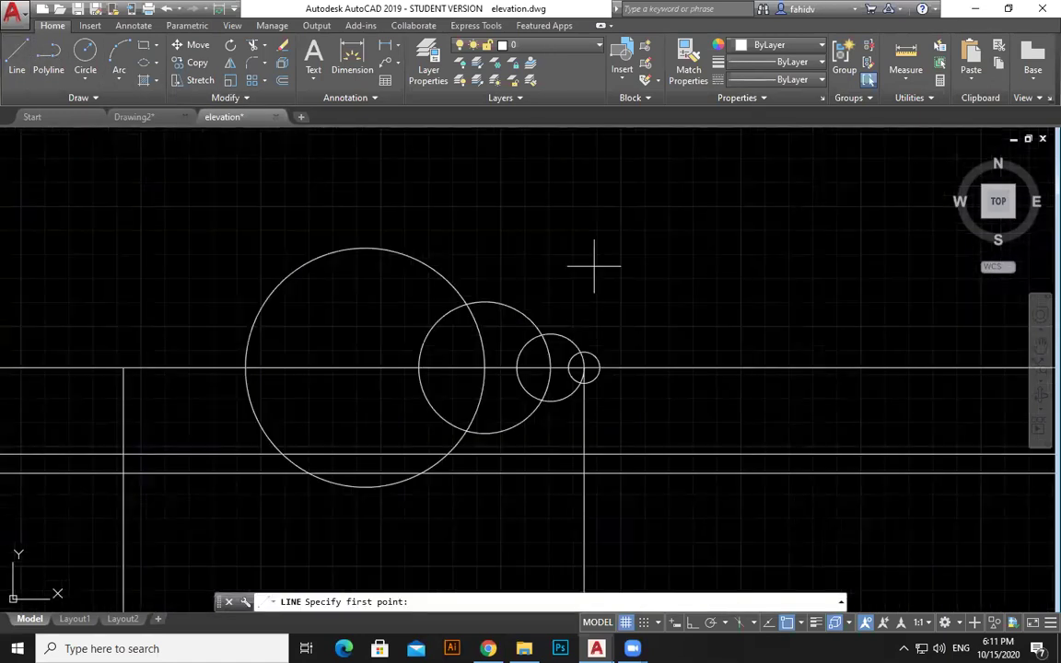
scroll(615, 320, "up", 2)
left_click(577, 375)
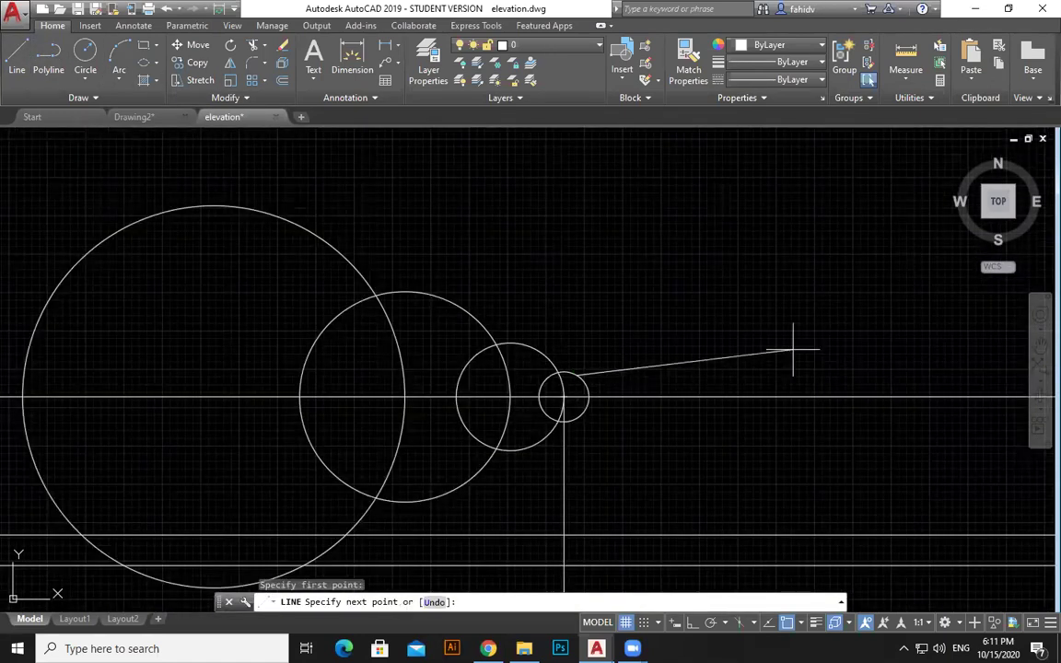
left_click(693, 360)
scroll(632, 333, "down", 2)
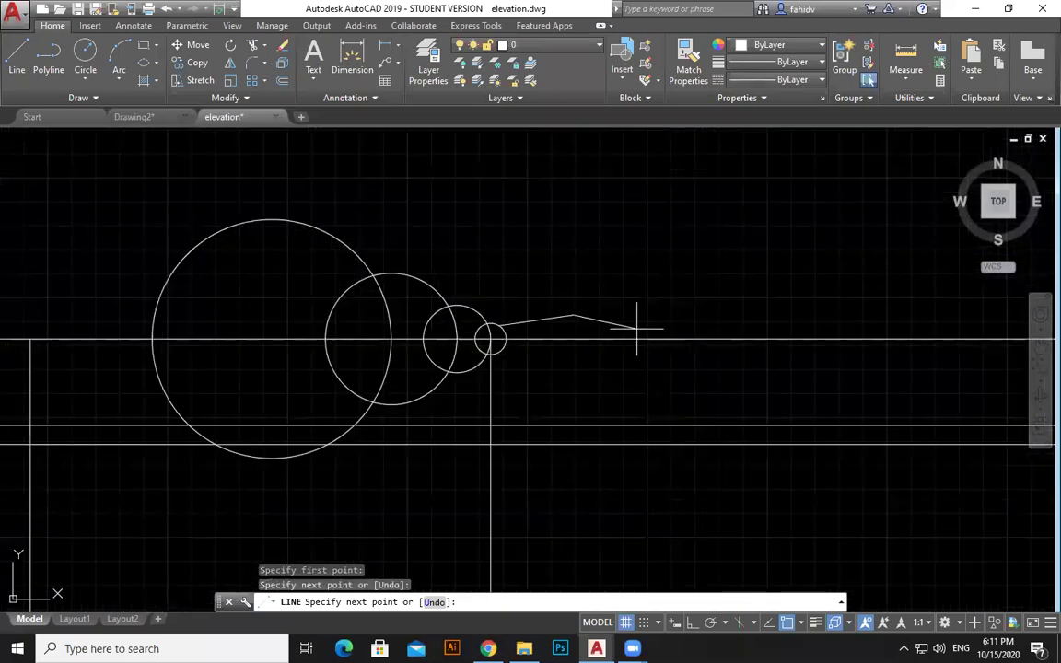
left_click(631, 338)
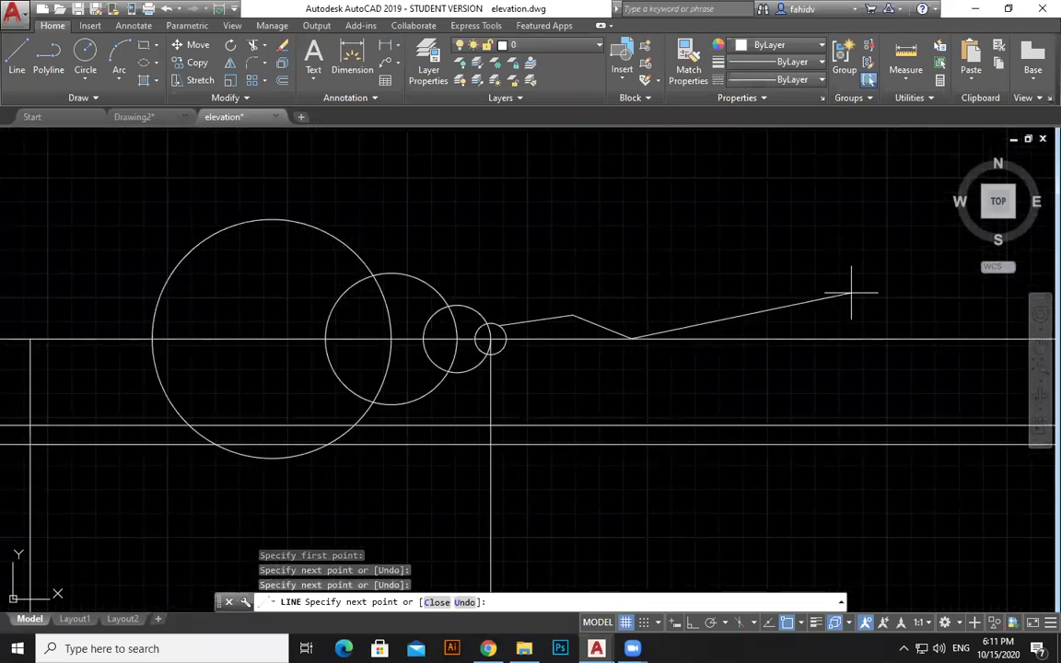
key("ctrl+z")
left_click(625, 326)
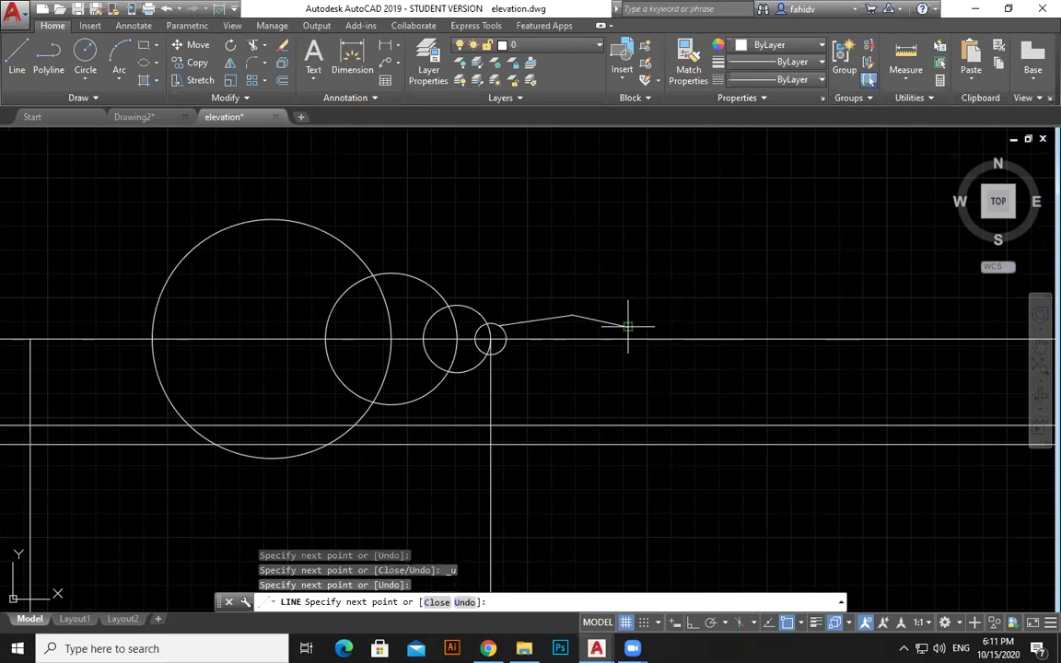
- Continue the line up to a higher peak over the right wing and down to the parapet's right corner
scroll(784, 309, "down", 2)
middle_click_drag(762, 310, 651, 305)
left_click(750, 296)
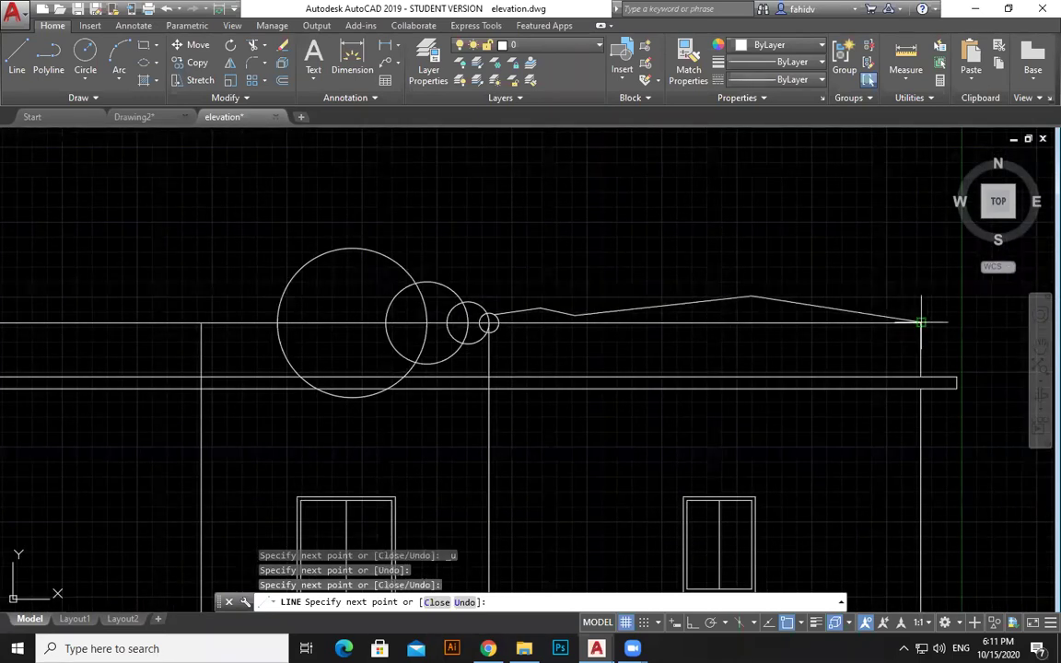
left_click(920, 323)
key("Escape")
middle_click_drag(526, 320, 679, 289)
key("Escape")
key("Escape")
key("Escape")
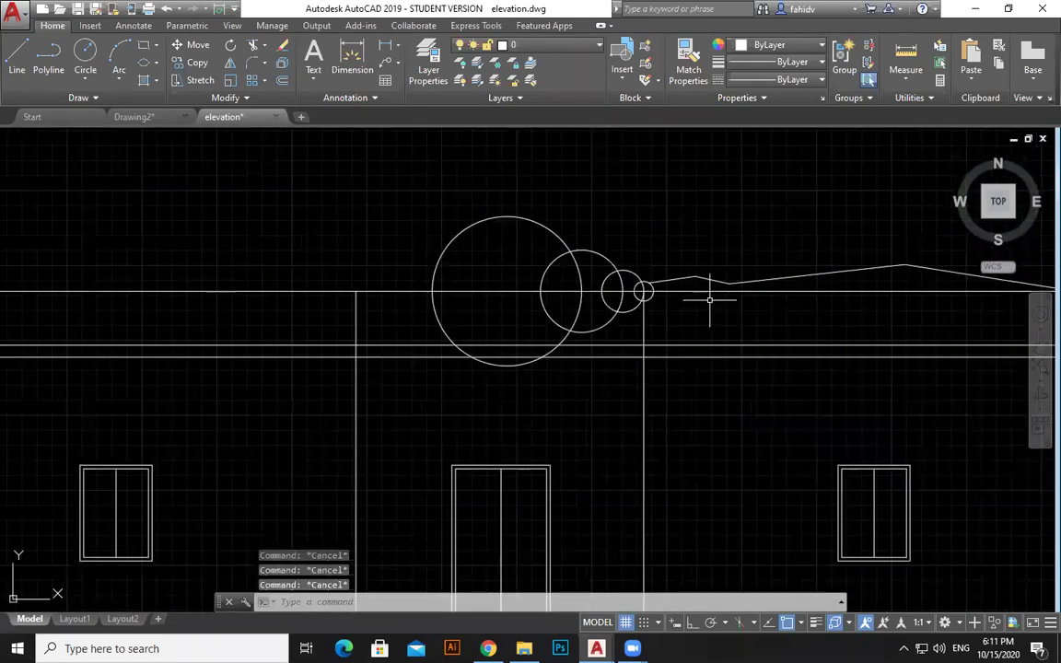
- Trim the circles' lower portions below the parapet's top line
type("tr")
key("Return")
key("Return")
scroll(727, 328, "up", 2)
left_click(592, 282)
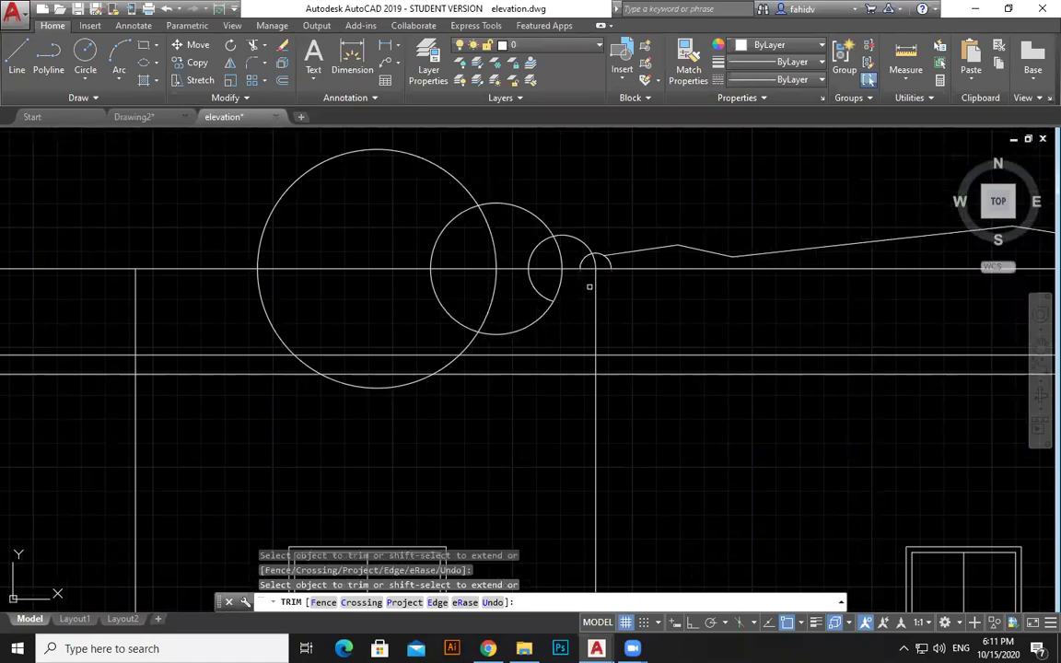
left_click(574, 281)
left_click(230, 330)
key("Escape")
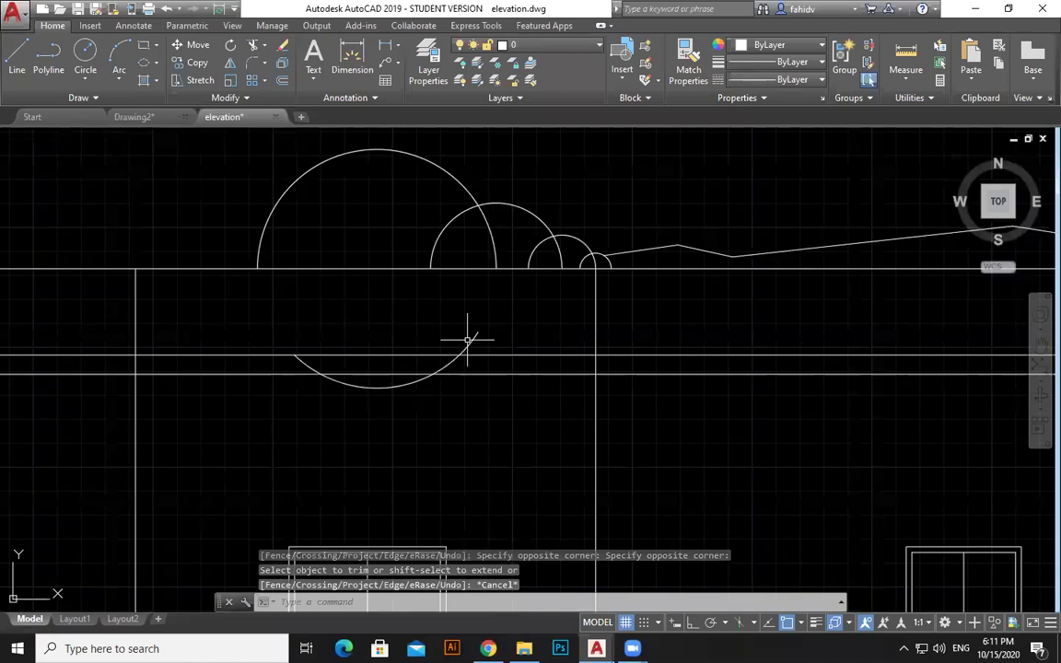
- Erase the leftover arc of the large circle crossing the cornice
left_click(467, 340)
left_click(476, 345)
left_click(481, 333)
left_click(469, 338)
key("Delete")
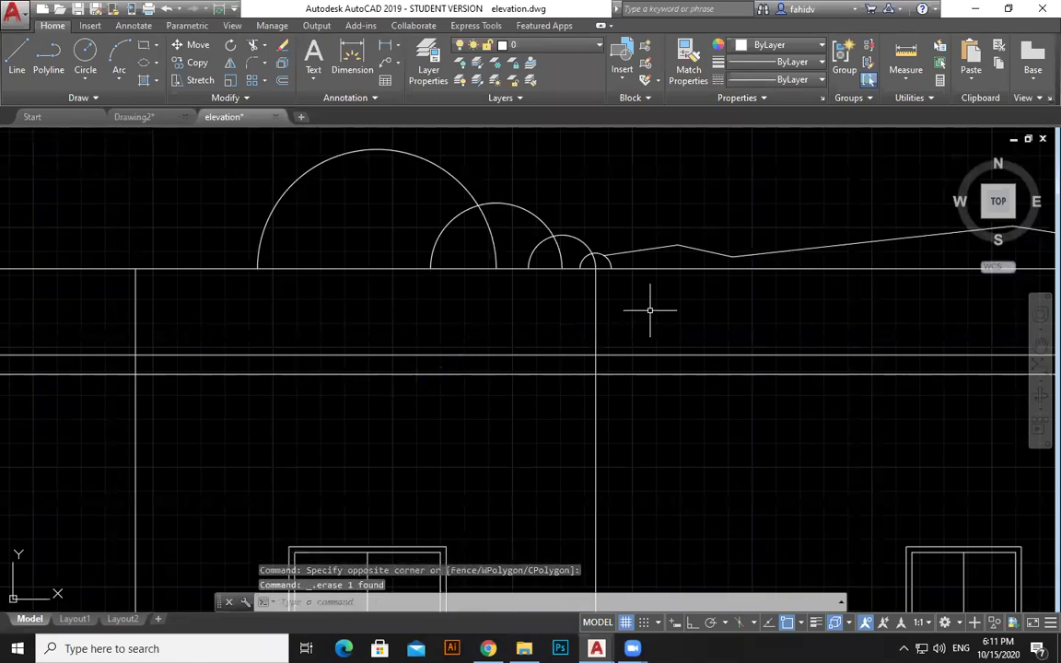
- Trim the overlapping inner arcs of the semicircles on the right so they form one scalloped outline
type("tr")
key("space")
key("Return")
scroll(679, 271, "up", 2)
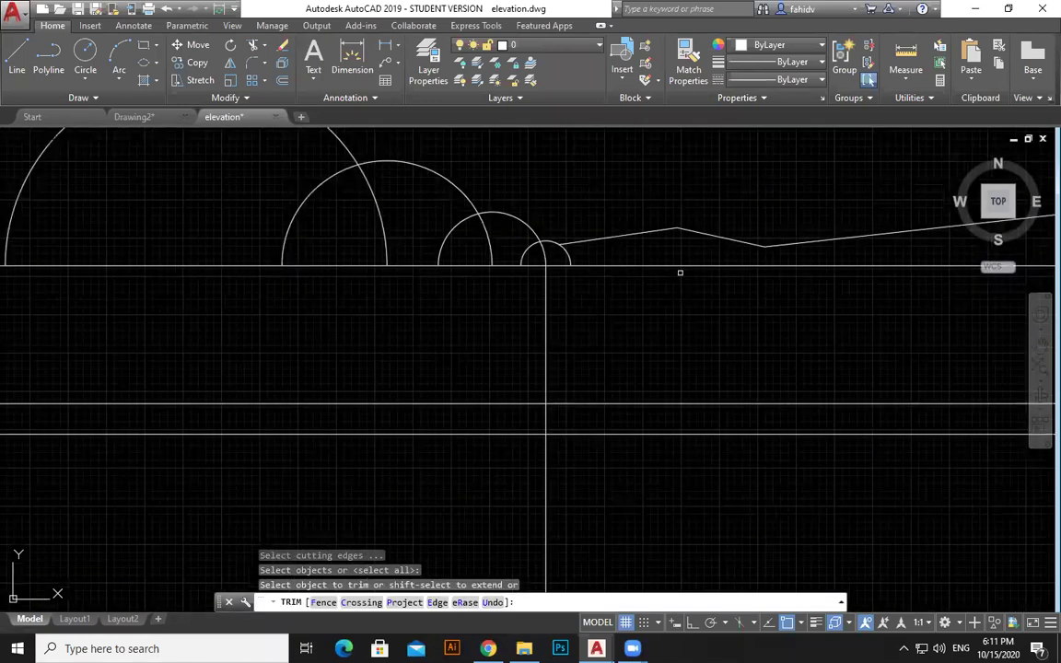
left_click_drag(590, 254, 376, 250)
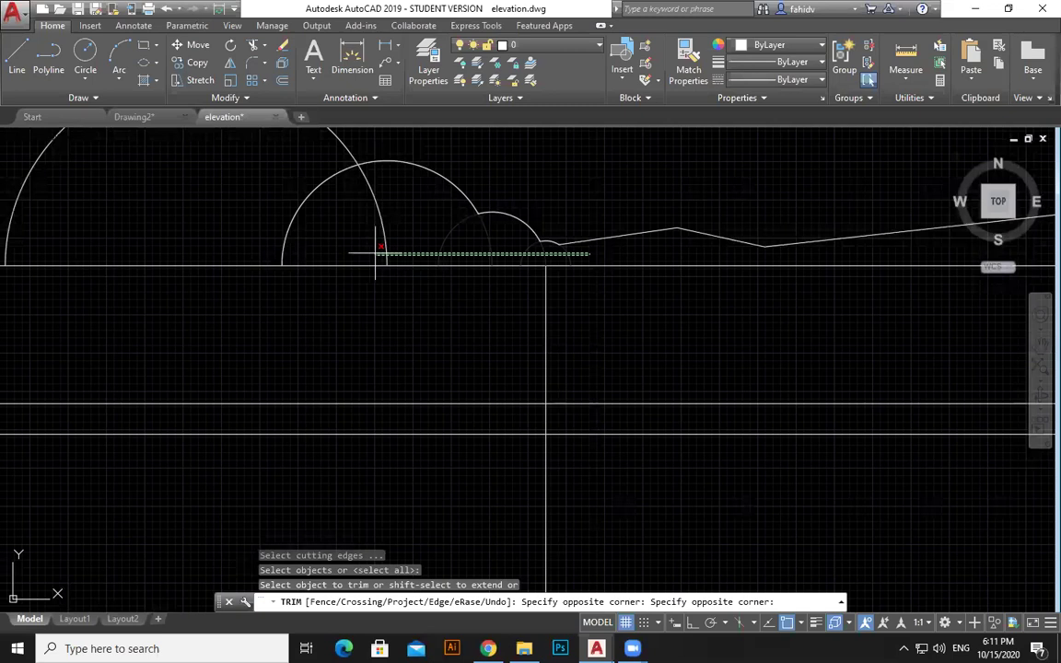
left_click(376, 251)
scroll(626, 262, "down", 4)
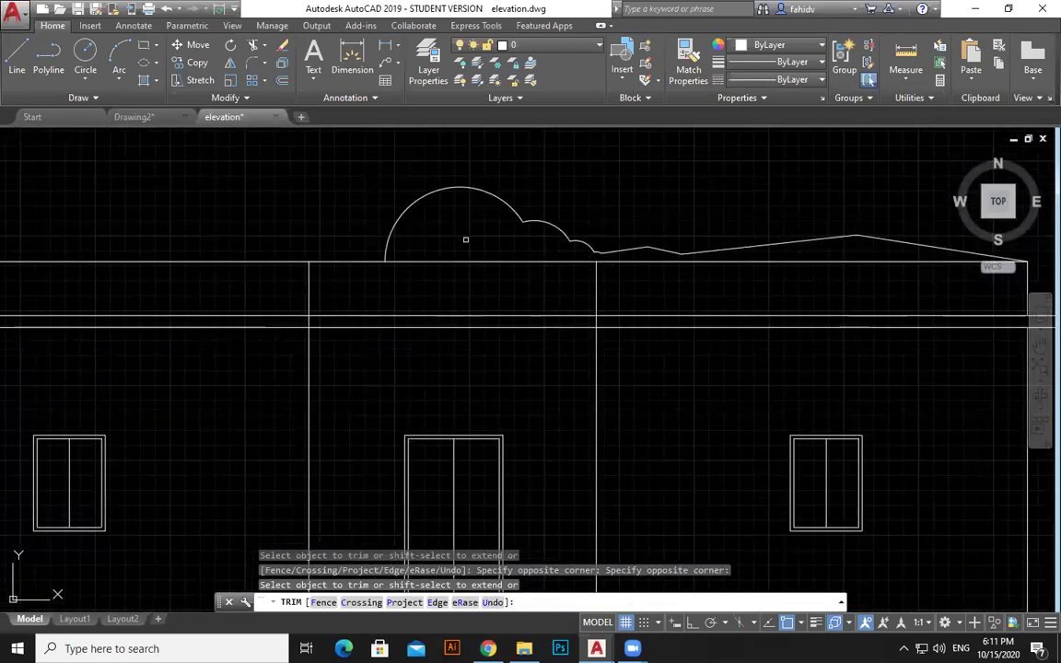
key("Escape")
key("Escape")
key("Escape")
- Mirror the scalloped arcs and sloping roof lines about a vertical line through the large arc's centre, keeping the originals
left_click(230, 63)
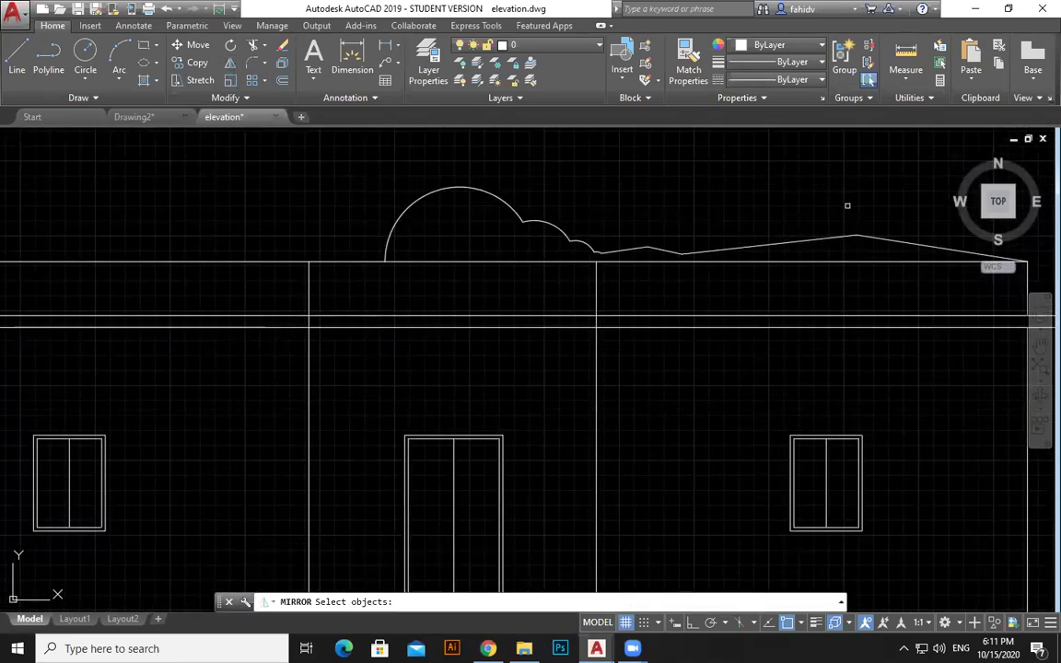
left_click(875, 211)
left_click(796, 241)
left_click(672, 210)
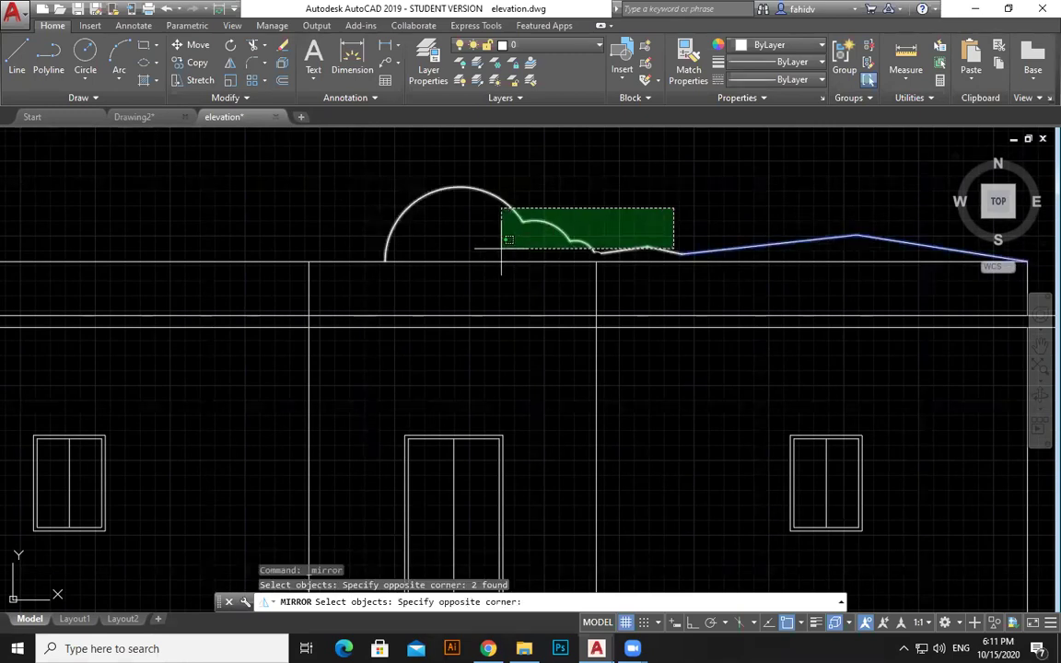
left_click(488, 238)
key("Return")
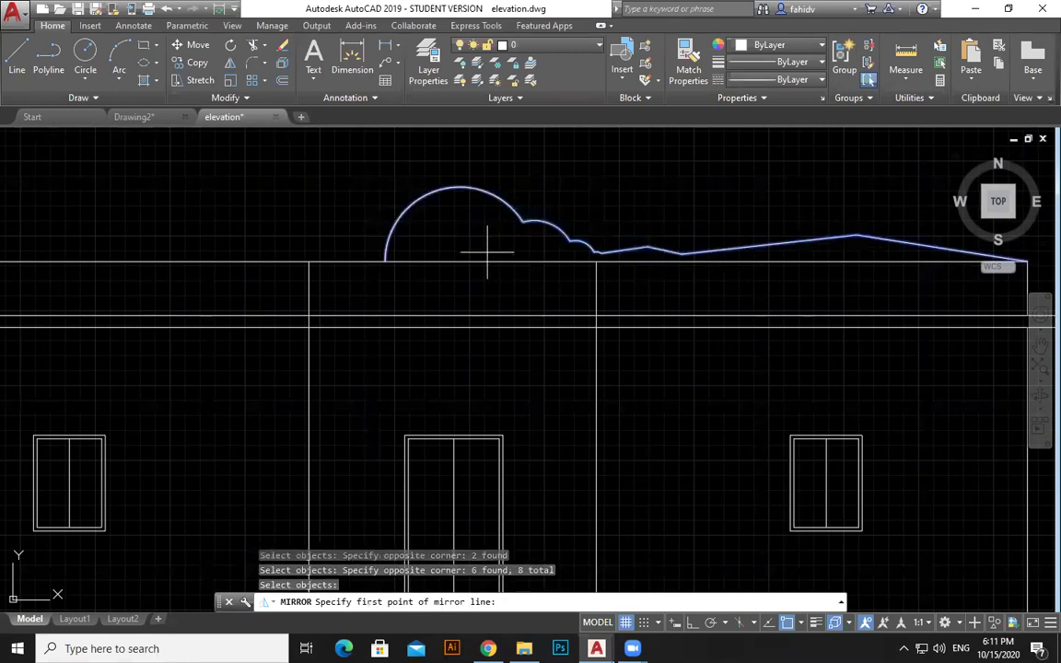
left_click(457, 262)
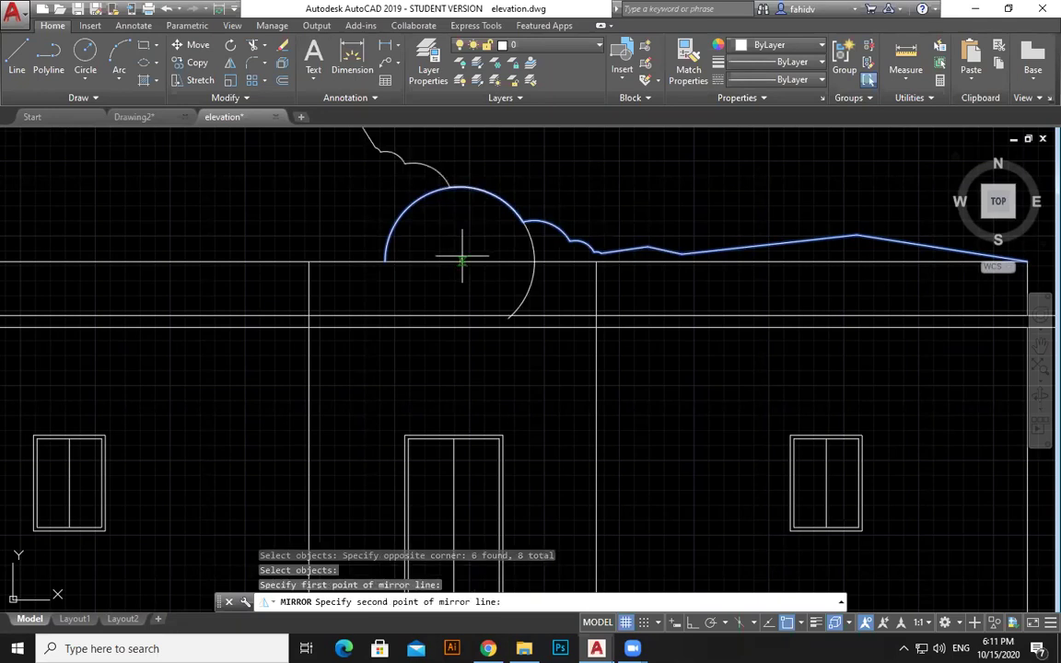
scroll(451, 230, "down", 4)
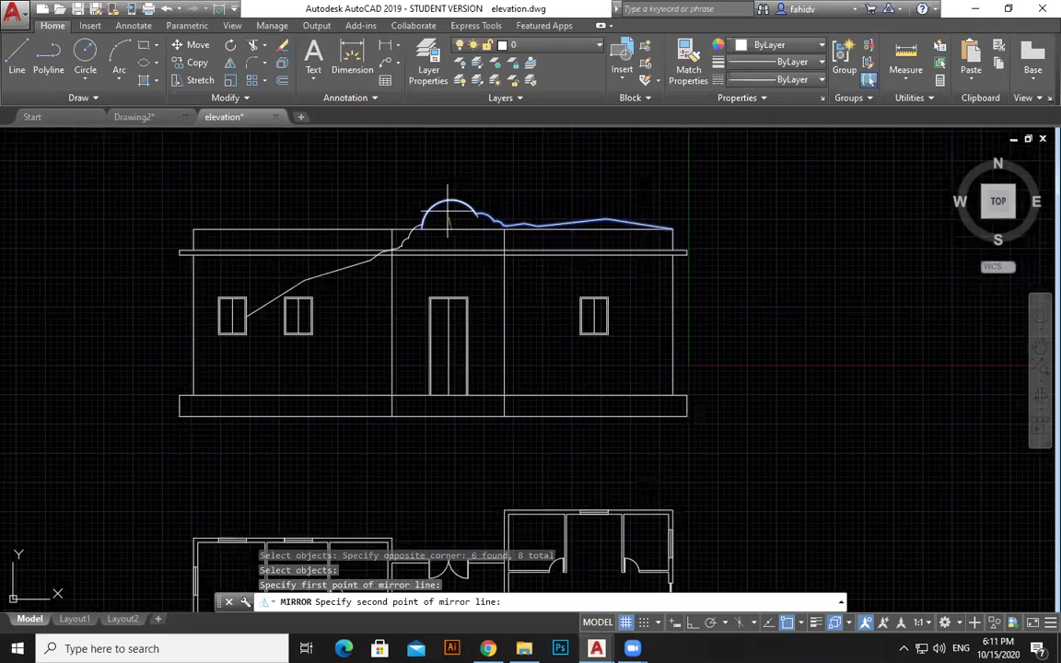
middle_click_drag(449, 211, 513, 297)
left_click(697, 623)
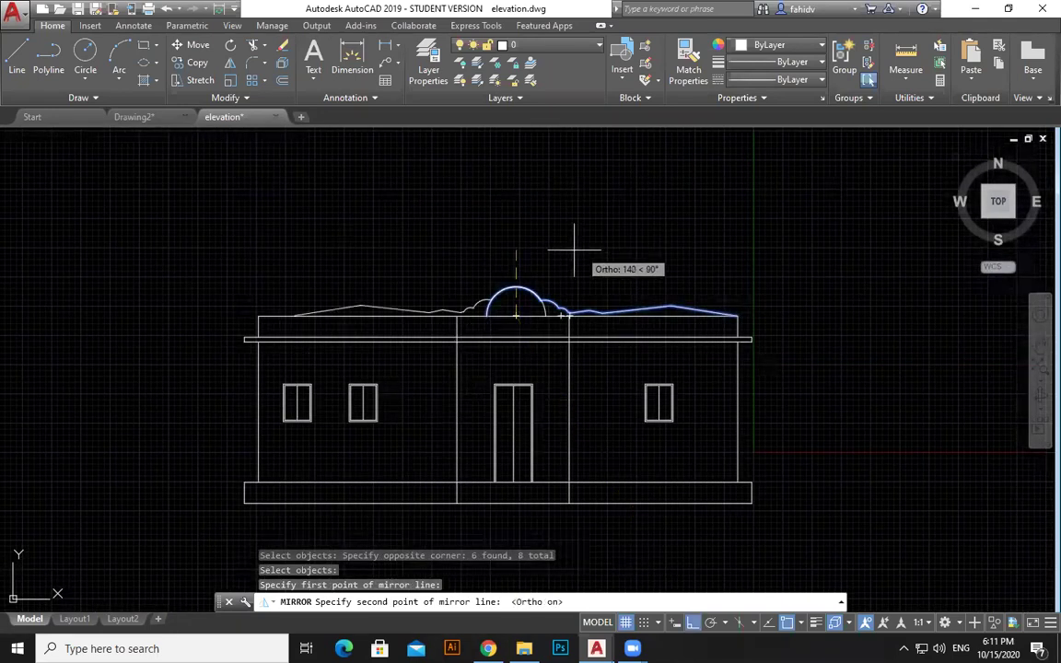
left_click(544, 238)
key("Return")
key("Return")
middle_click_drag(410, 284, 628, 285)
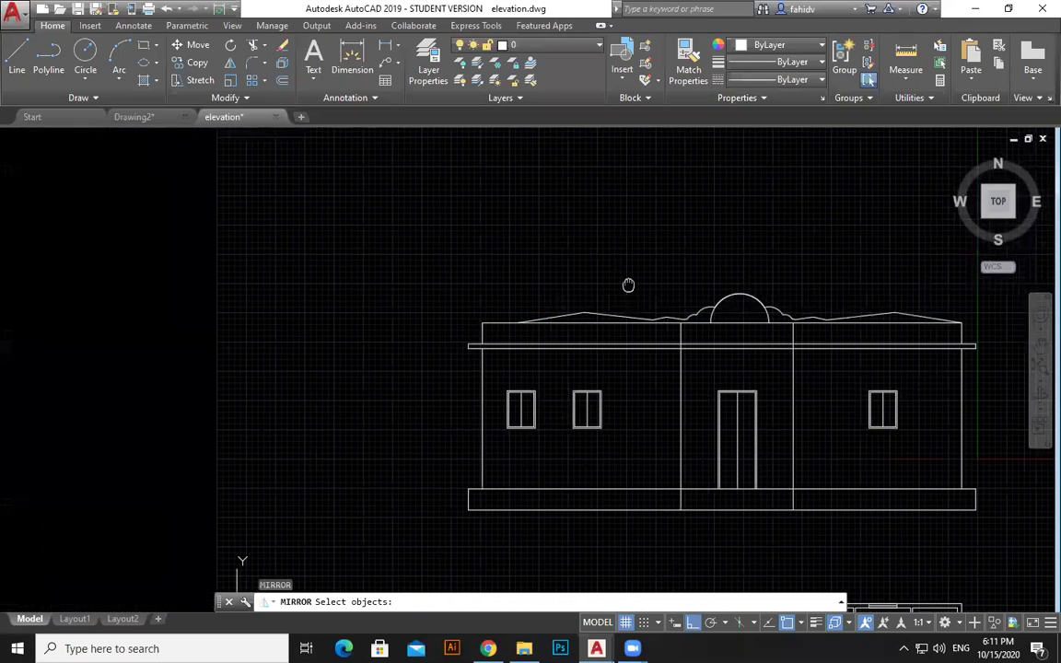
key("Escape")
- Stretch the lower end of the mirrored left slope to the parapet's left corner
scroll(570, 320, "up", 4)
left_click(545, 306)
left_click(505, 324)
left_click(433, 324)
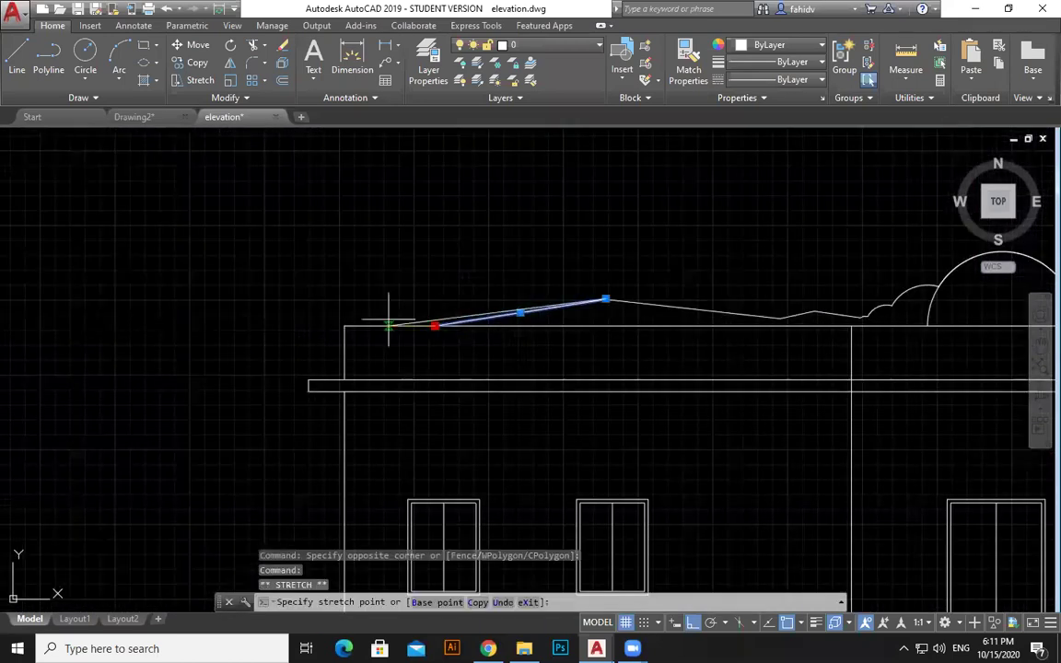
key("Escape")
scroll(344, 324, "down", 4)
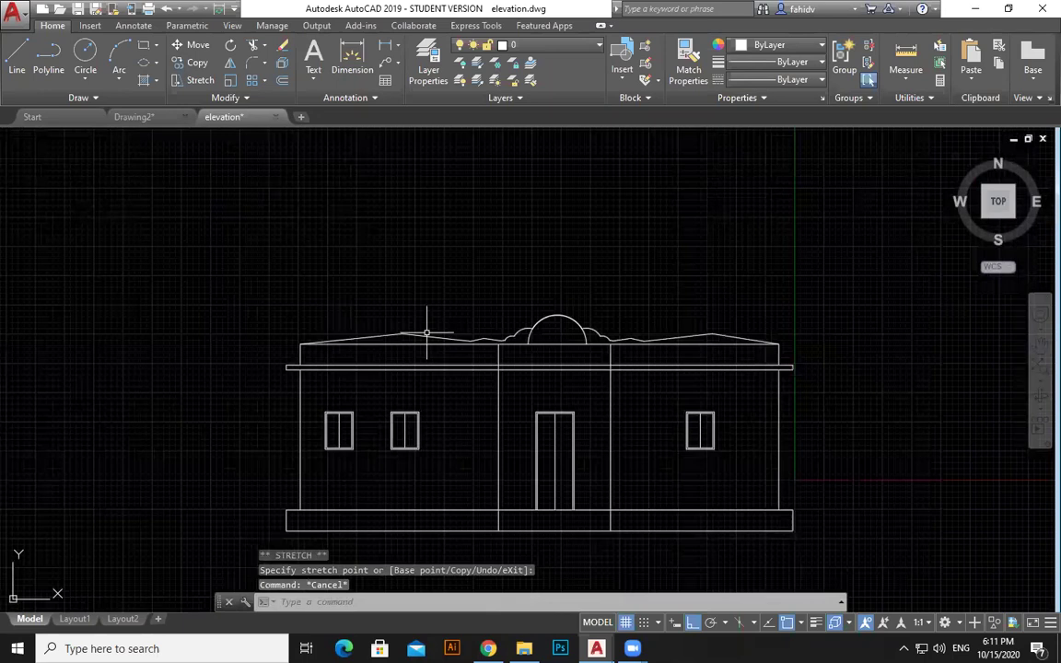
key("Escape")
key("Escape")
- Trim the ends of the large central arc that extend inside the smaller arcs on both sides
scroll(520, 333, "up", 2)
type("tr")
key("space")
key("space")
left_click(632, 338)
left_click(526, 346)
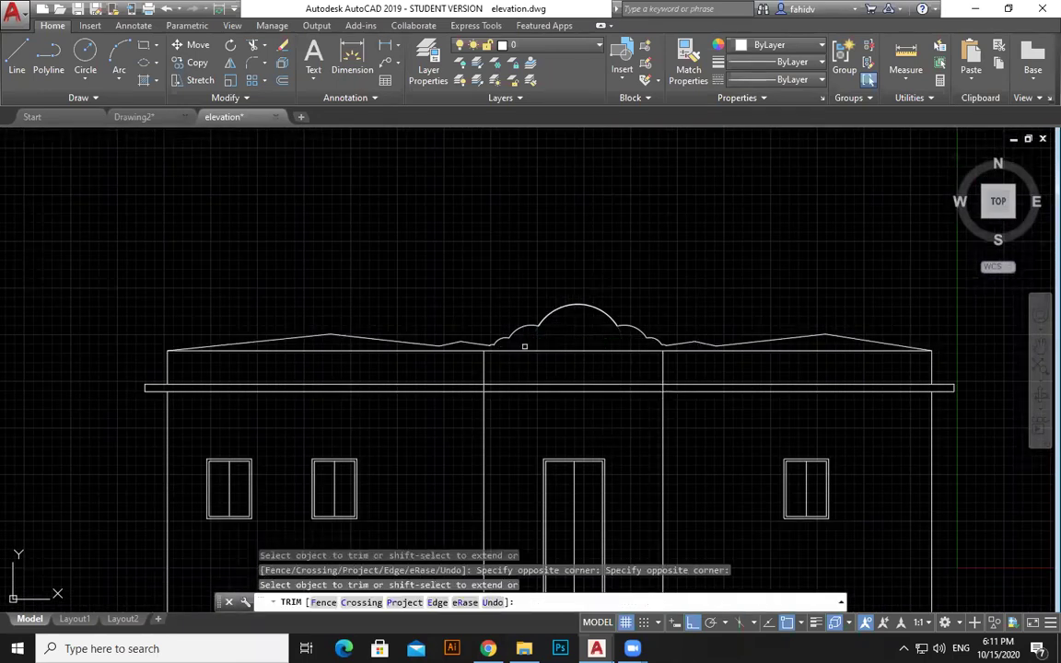
left_click(684, 345)
middle_click_drag(684, 345, 684, 267)
scroll(725, 280, "up", 2)
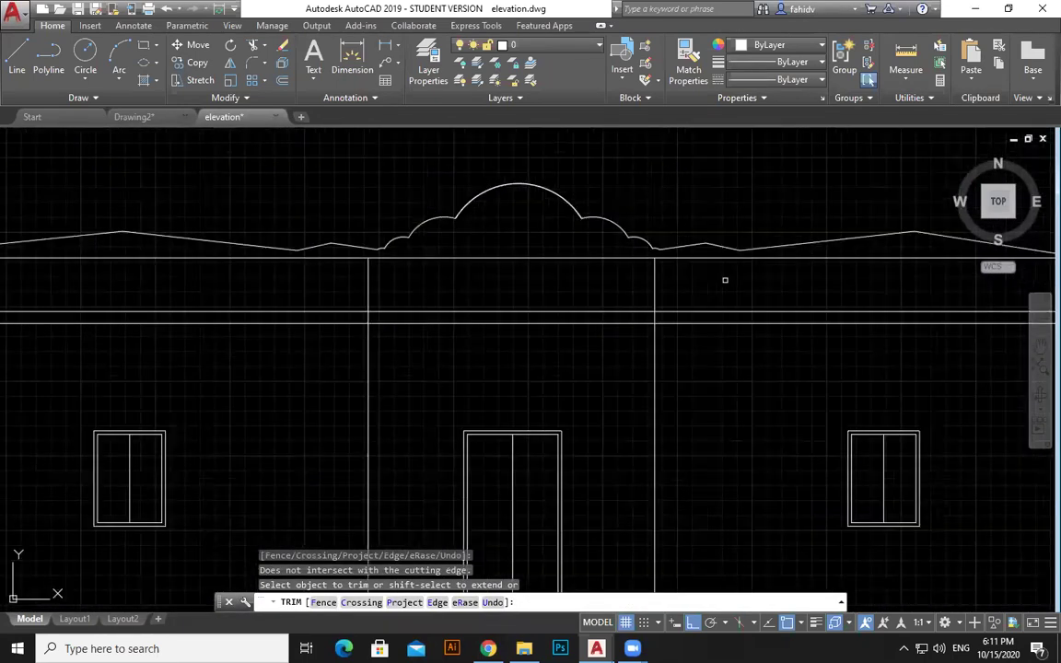
key("Escape")
- Hatch the elevation's left wall around its two windows with the AR-BRSTD brick pattern
scroll(676, 265, "down", 4)
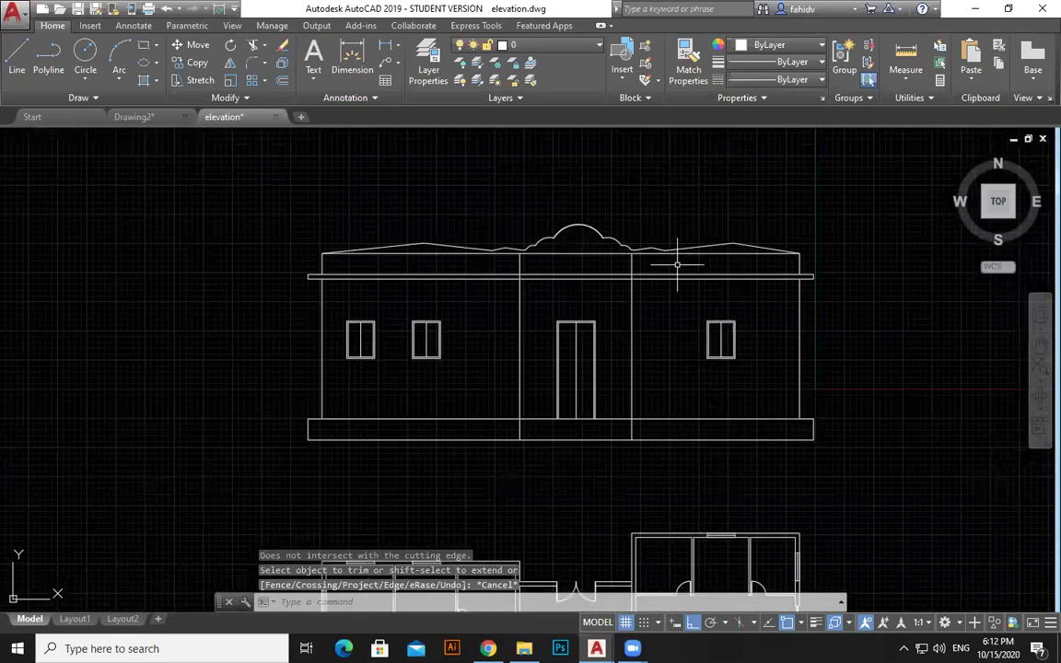
middle_click_drag(676, 265, 630, 226)
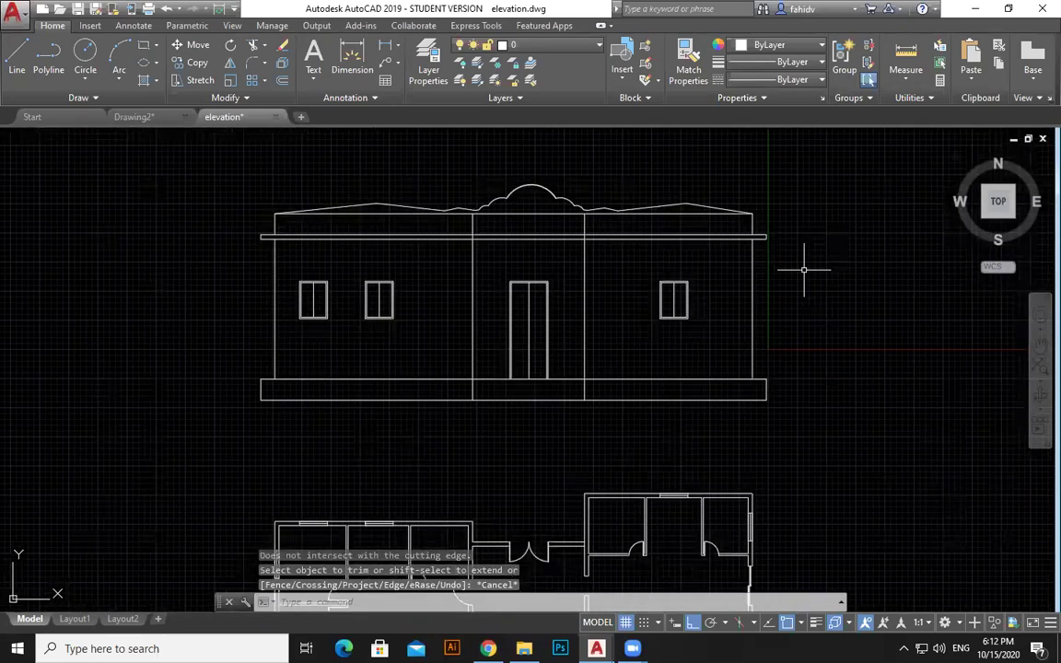
left_click(156, 80)
left_click(173, 106)
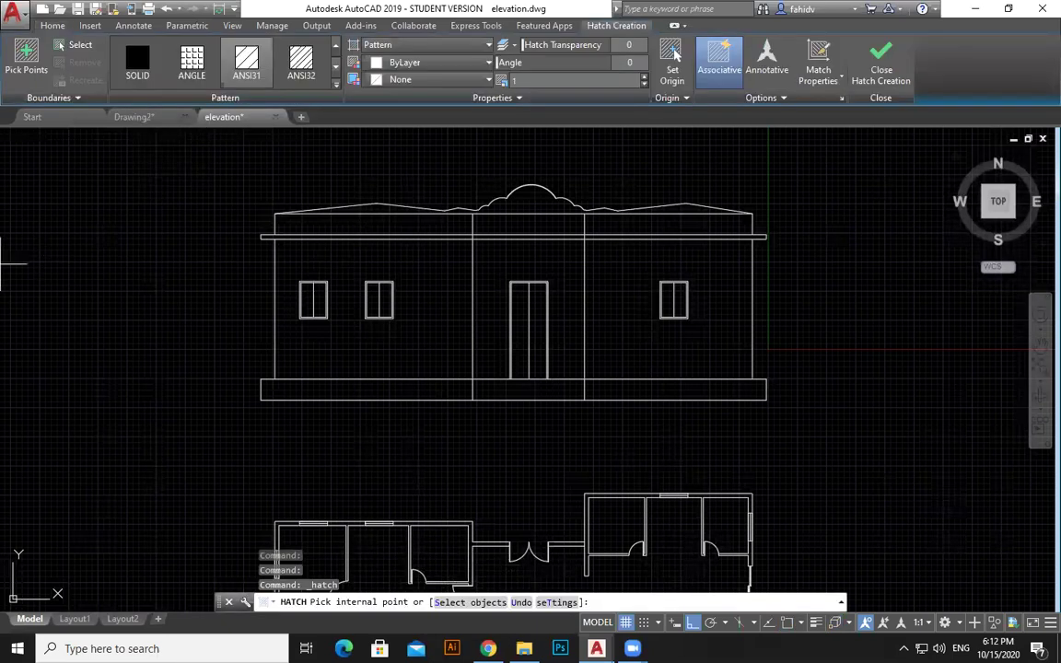
left_click(337, 83)
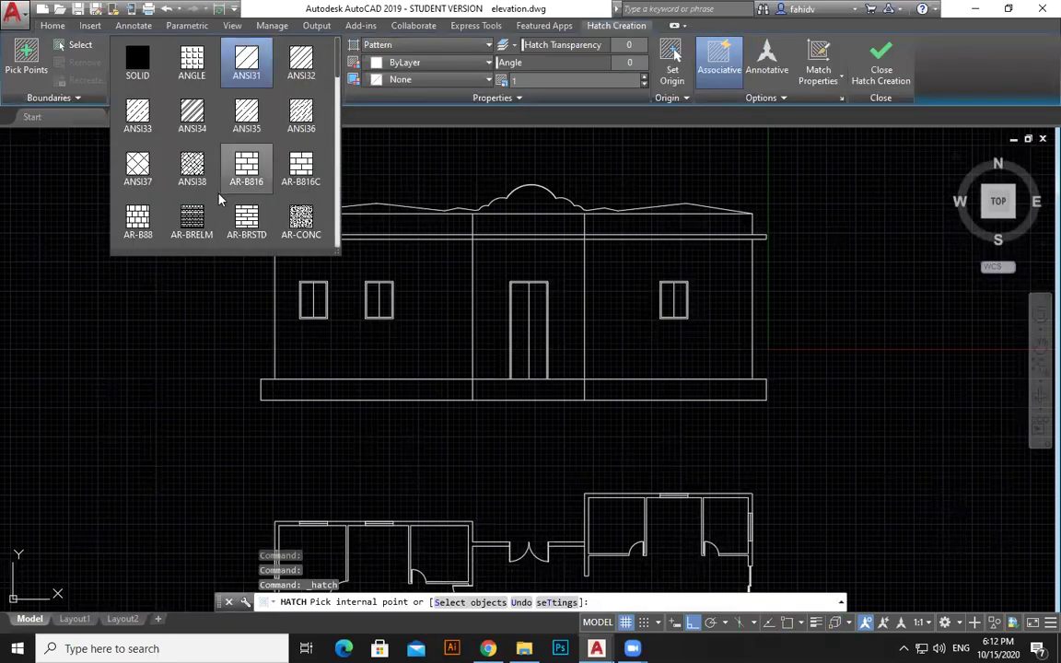
left_click(237, 212)
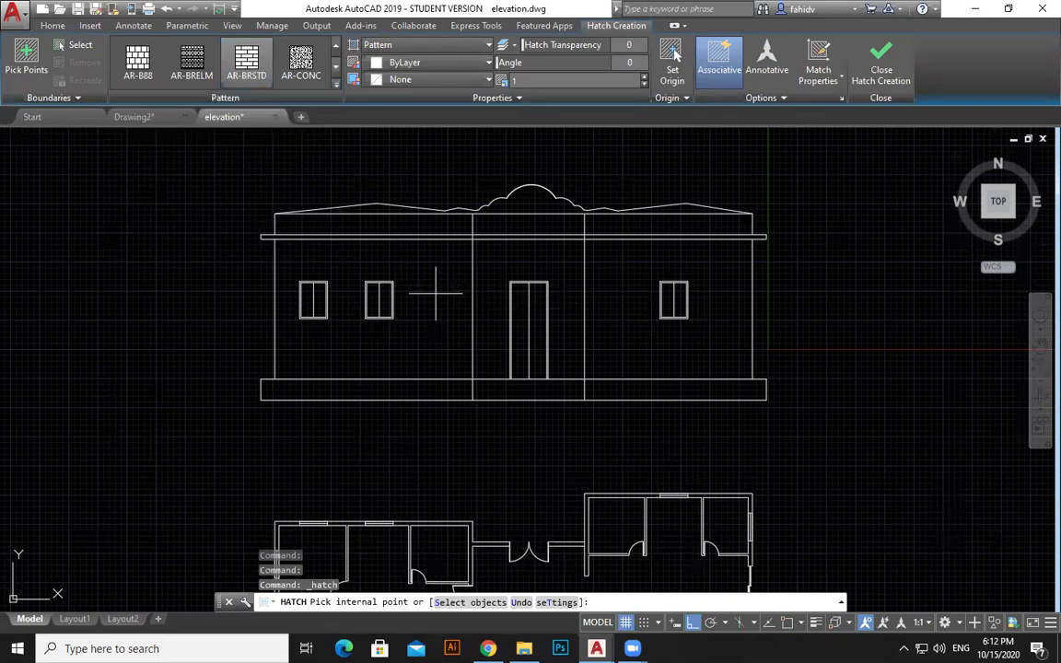
scroll(436, 293, "up", 2)
left_click(436, 293)
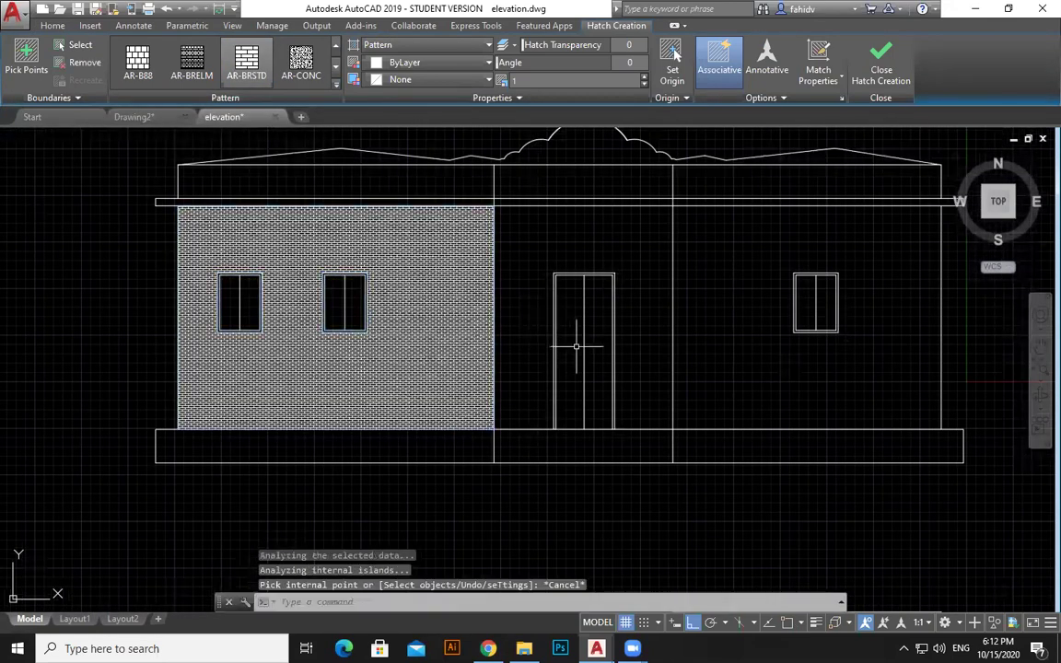
key("Escape")
- Enlarge the left wall's brick hatch, trying scale 5 and settling on a slightly smaller scale
left_click(470, 281)
scroll(450, 195, "up", 2)
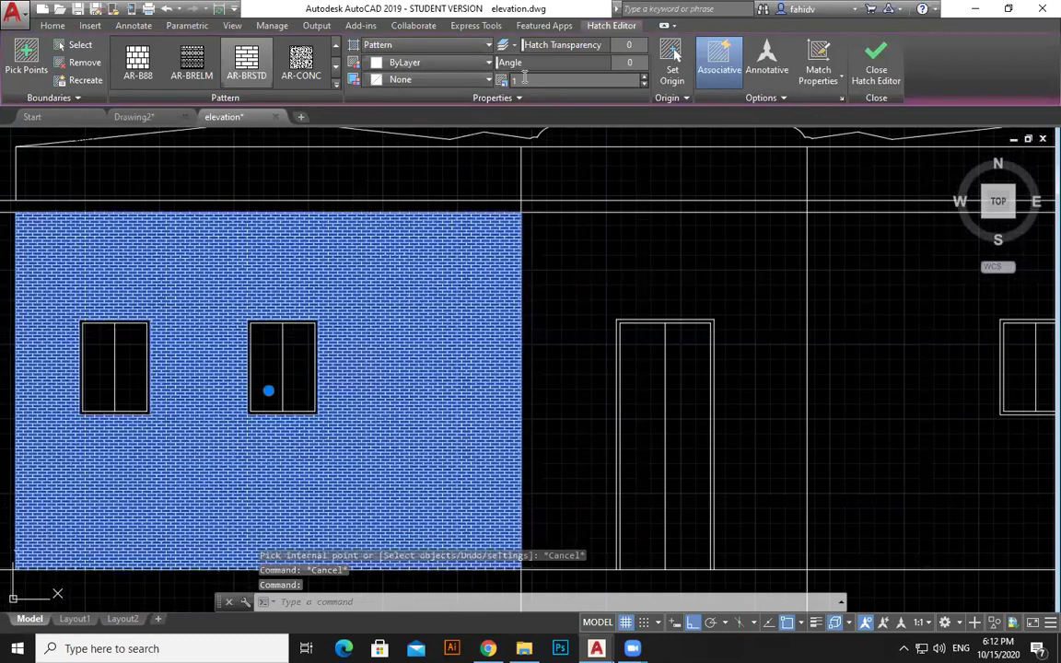
key("Return")
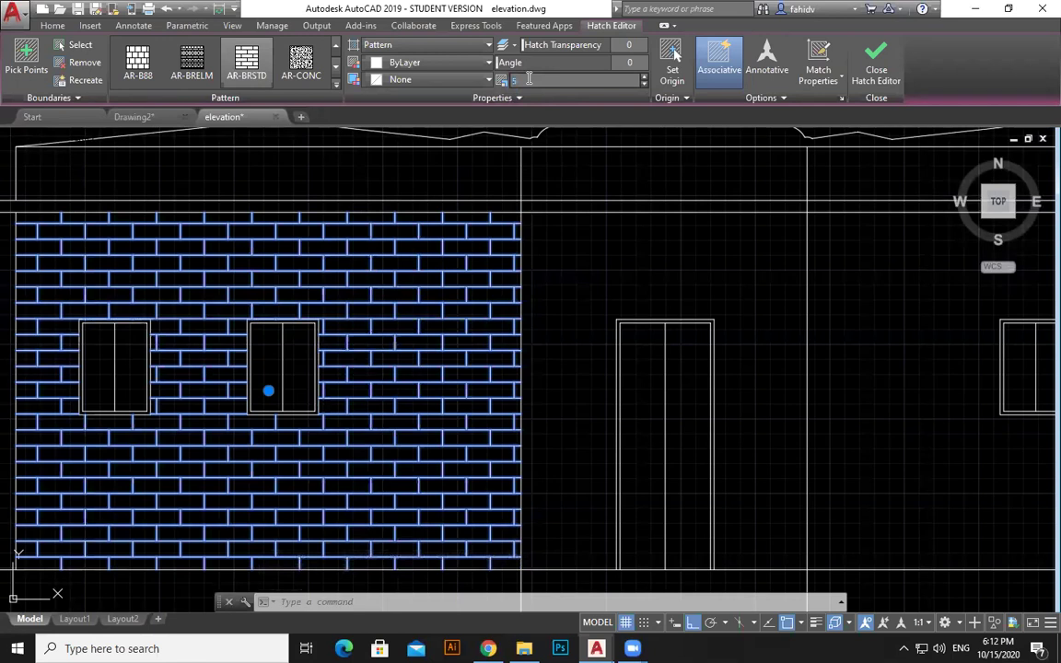
key("Escape")
key("Escape")
scroll(570, 301, "down", 5)
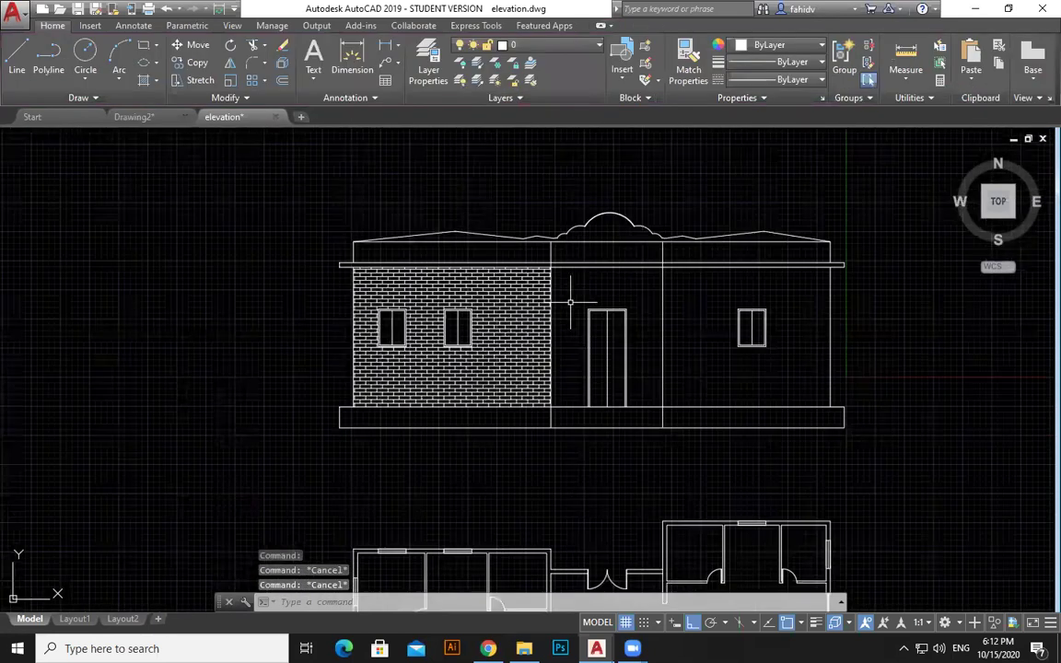
- Hatch the right wall and the centre bay around the door with the AR-BRSTD pattern as separate hatches
middle_click_drag(570, 302, 437, 308)
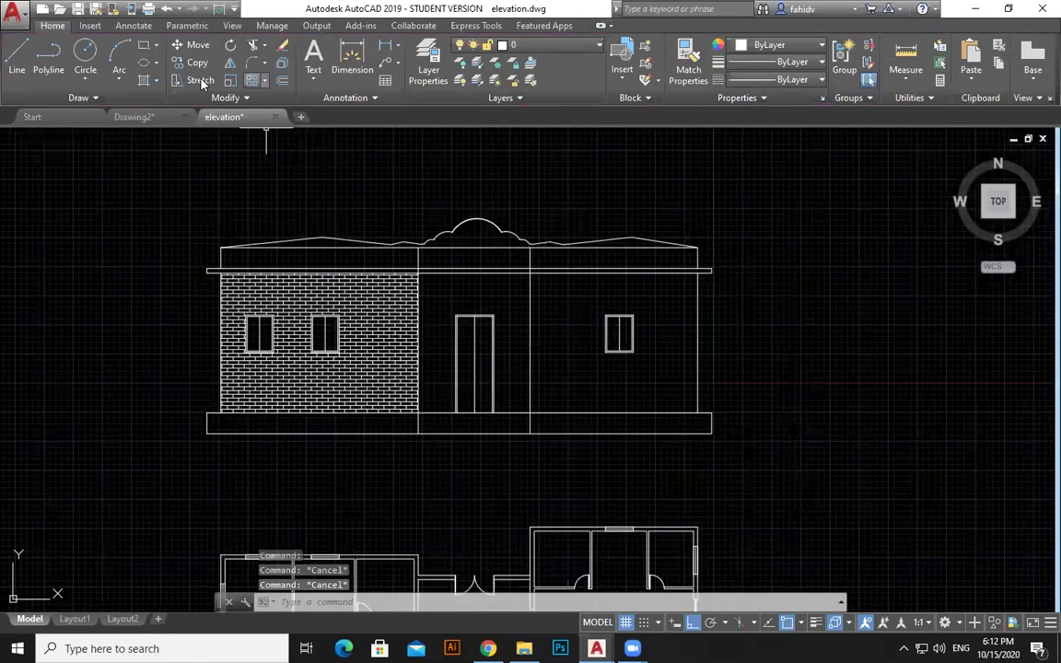
left_click(145, 80)
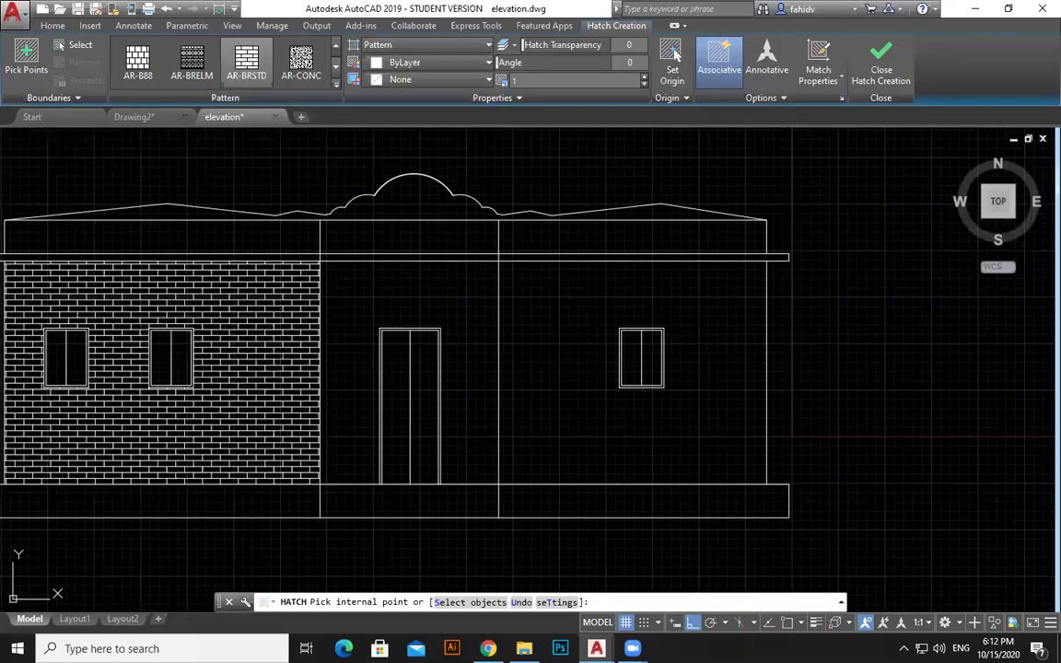
left_click(526, 289)
key("Escape")
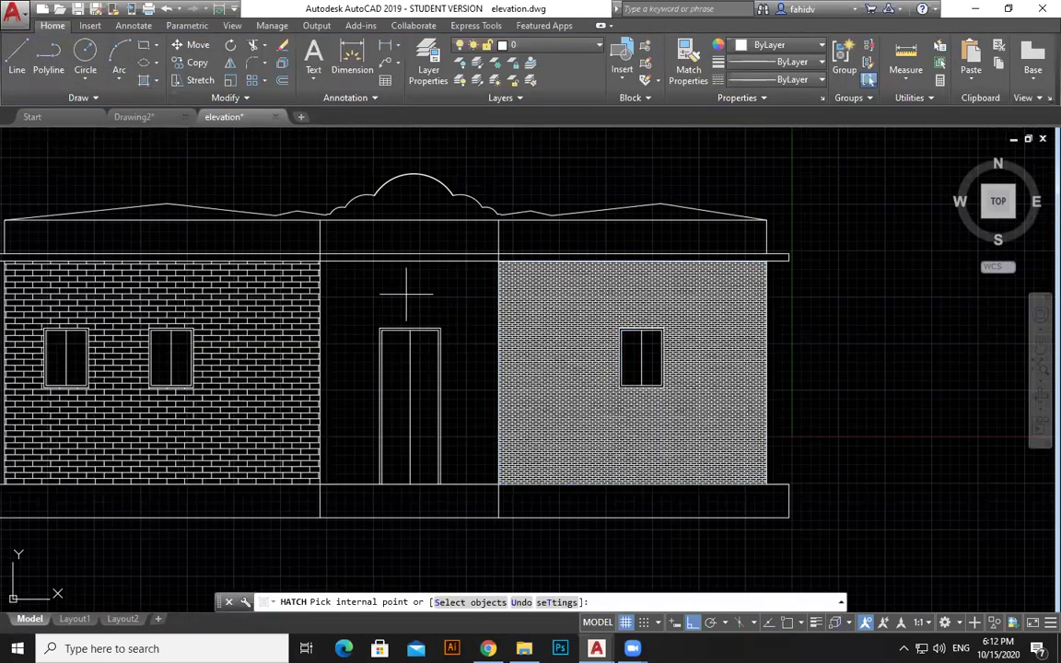
left_click(406, 294)
key("Escape")
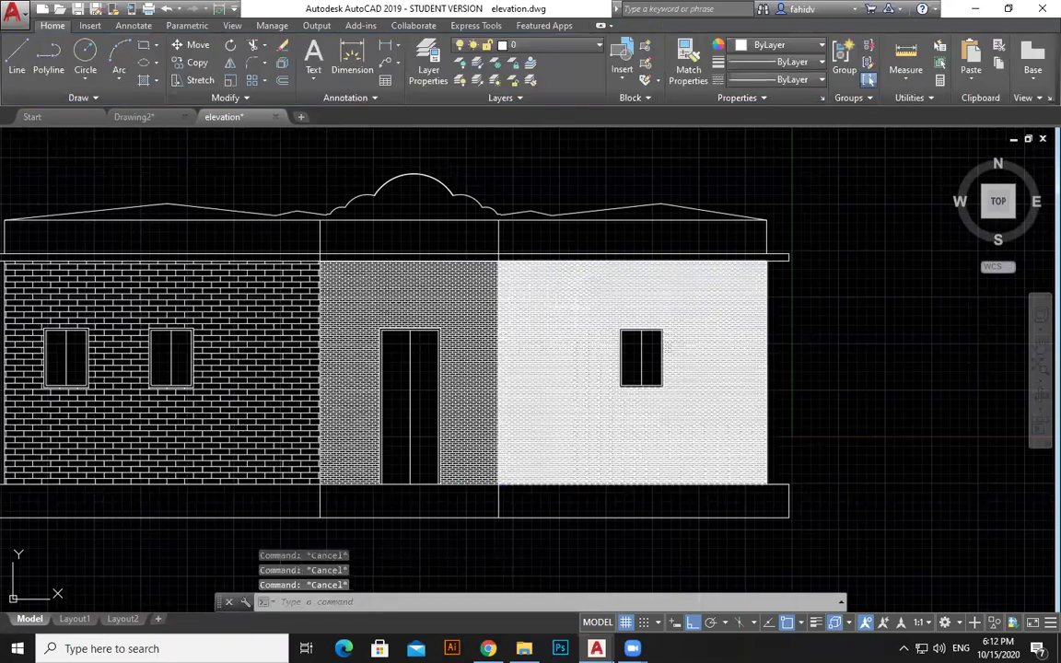
- Enlarge the right wall's brick hatch to match the left wall and set the centre bay's hatch scale to 2
left_click(590, 304)
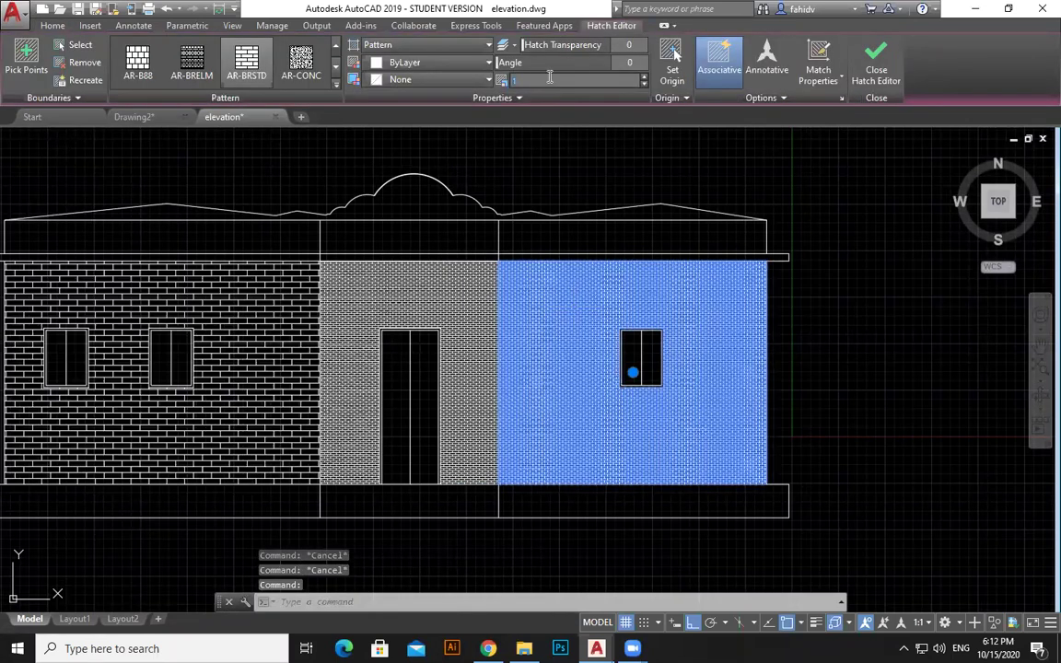
key("Escape")
left_click(422, 300)
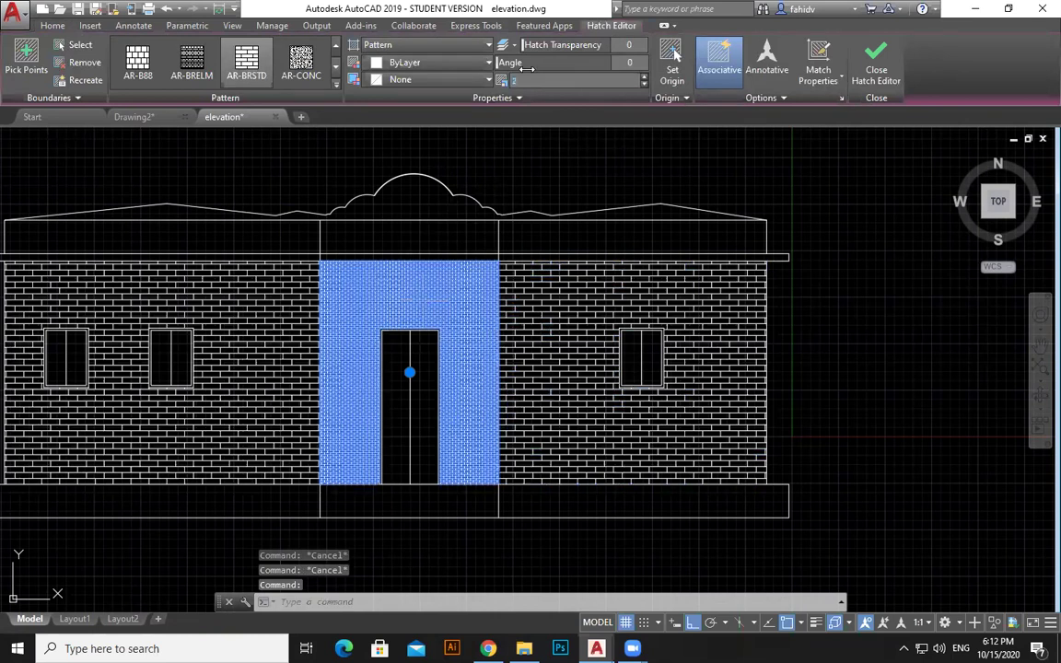
key("Escape")
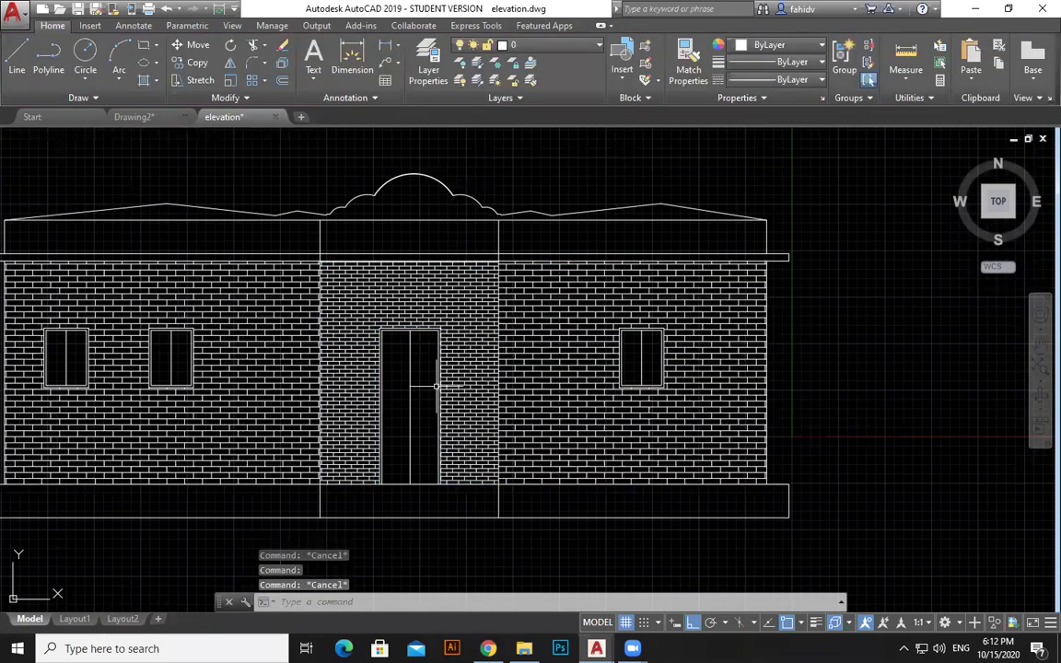
- Adjust the transparency of the brick hatch on the centre bay around the door
scroll(279, 397, "up", 3)
left_click(551, 237)
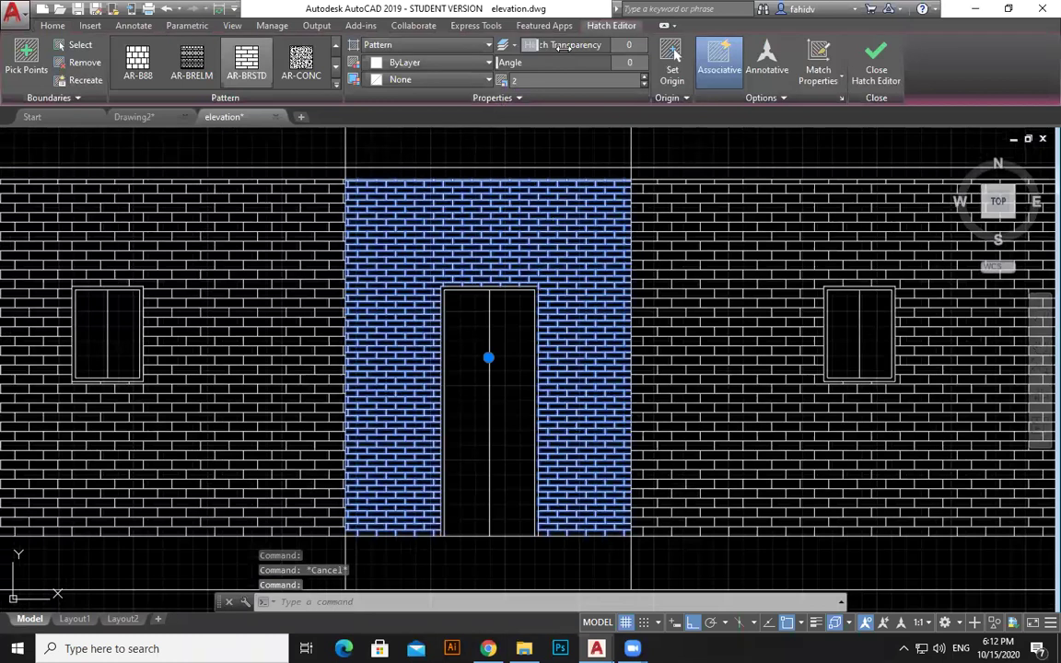
key("Escape")
scroll(727, 158, "down", 2)
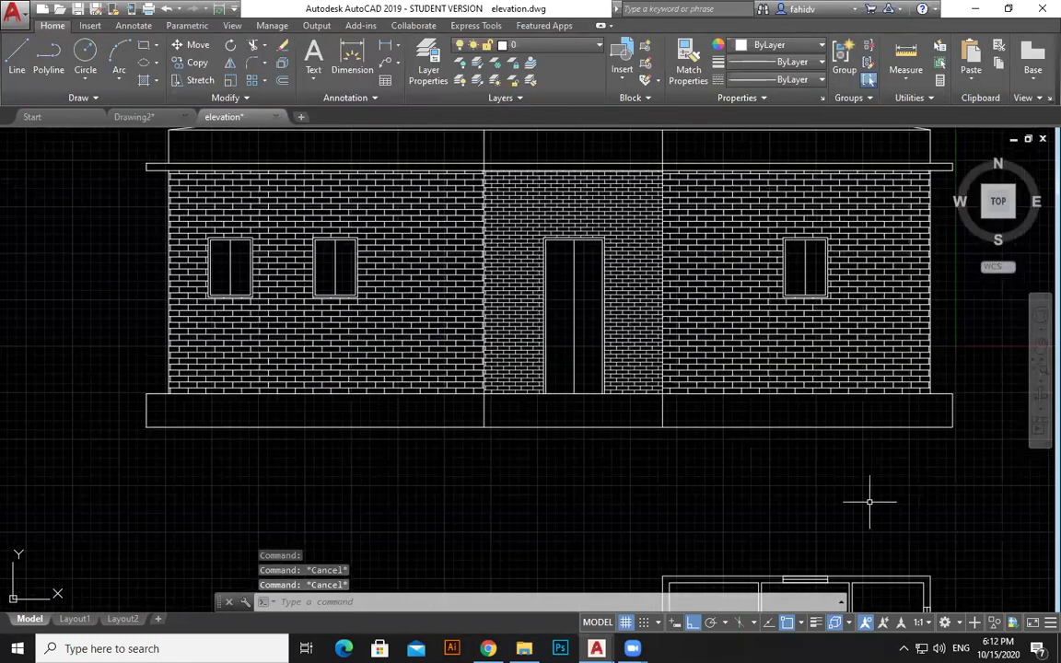
left_click(557, 189)
left_click_drag(567, 49, 572, 46)
key("Escape")
key("Escape")
left_click(588, 511)
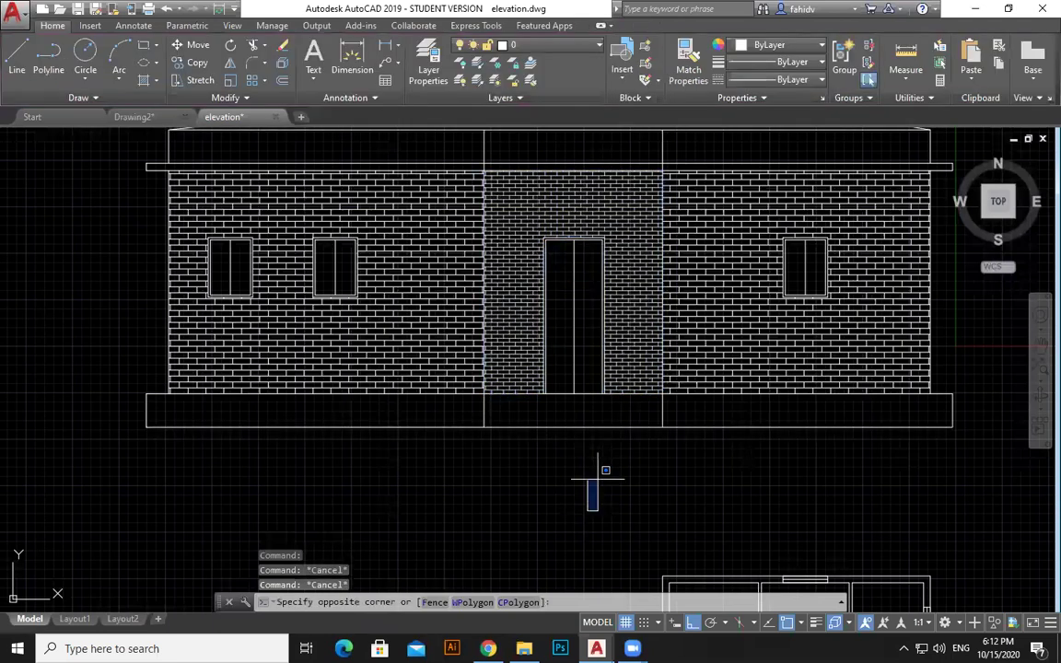
middle_click_drag(594, 485, 575, 511)
scroll(552, 543, "down", 2)
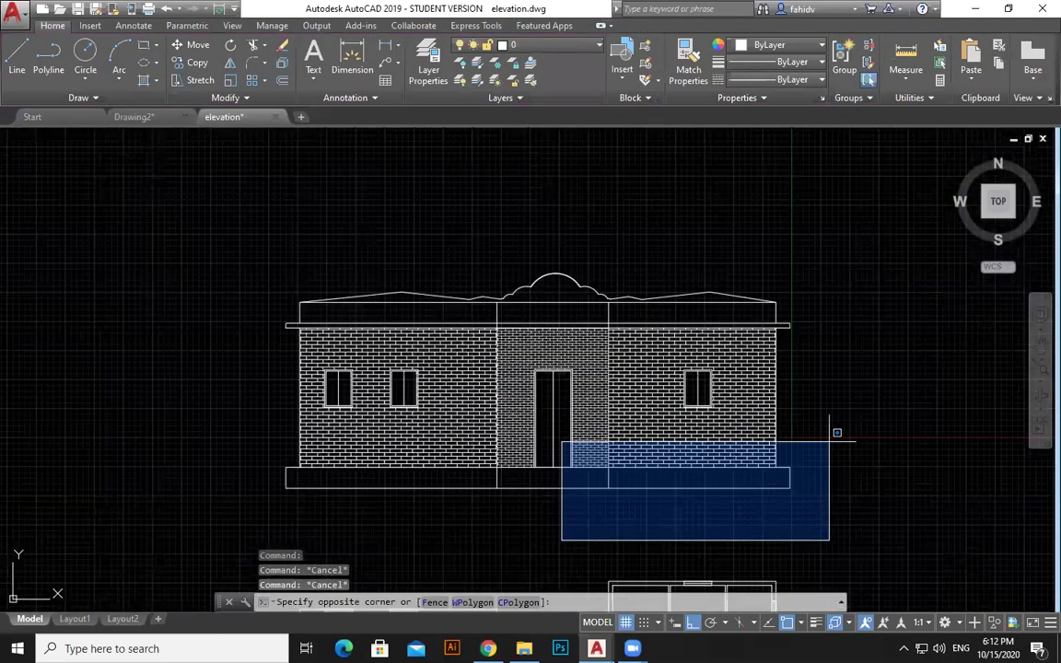
left_click(829, 441)
scroll(671, 470, "up", 4)
scroll(656, 348, "down", 2)
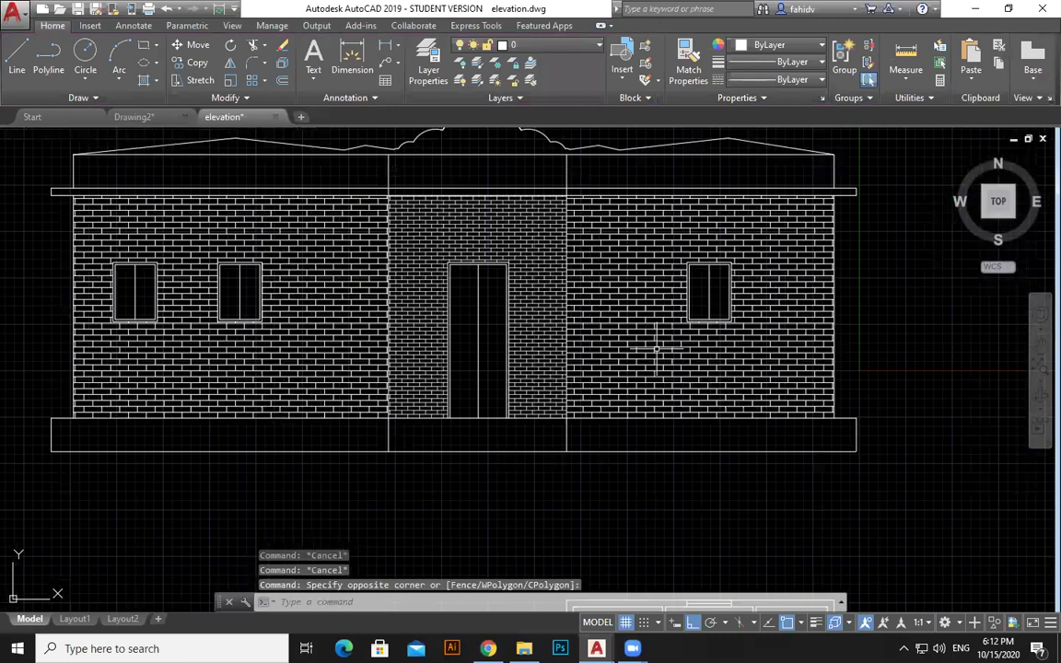
scroll(656, 348, "down", 2)
middle_click_drag(655, 348, 631, 411)
scroll(556, 431, "up", 2)
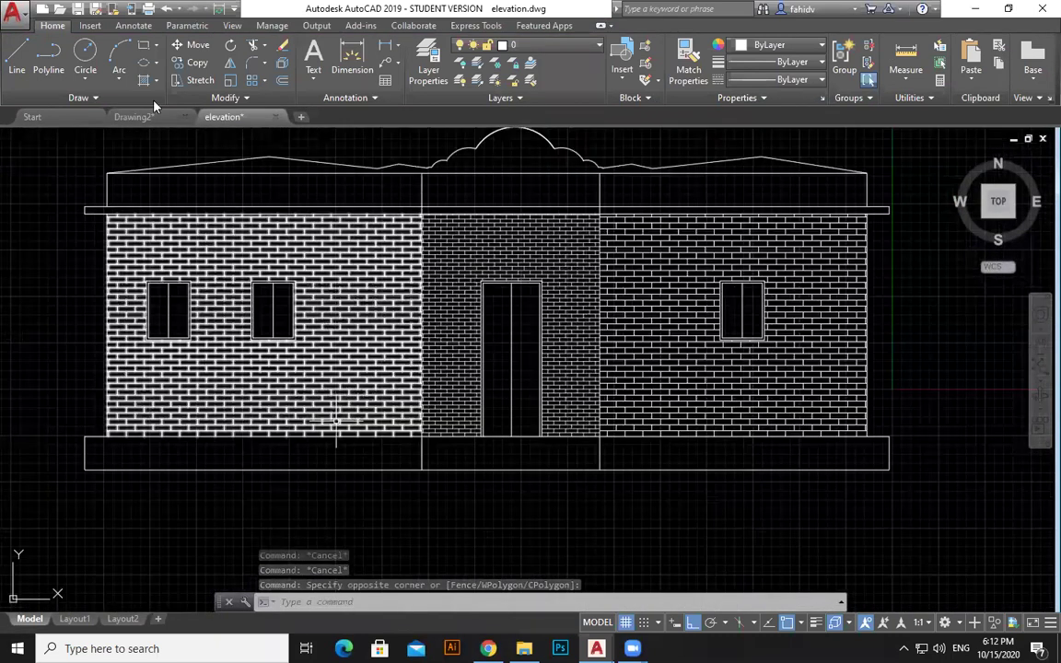
- Hatch the left section of the base strip below the wall with the GRASS pattern
left_click(156, 81)
left_click(170, 103)
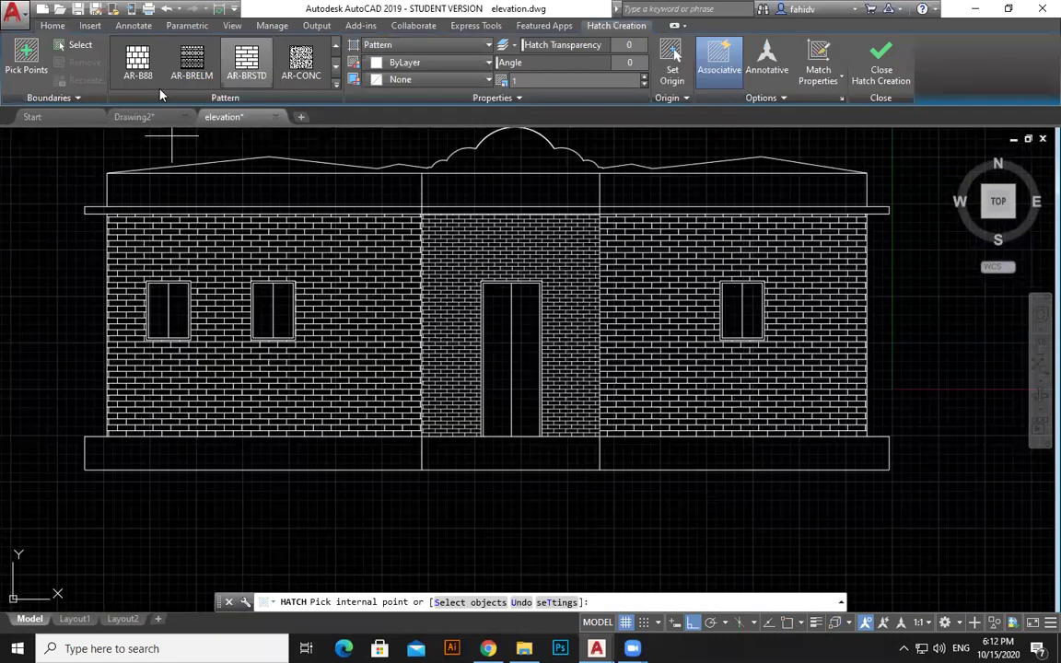
left_click(335, 85)
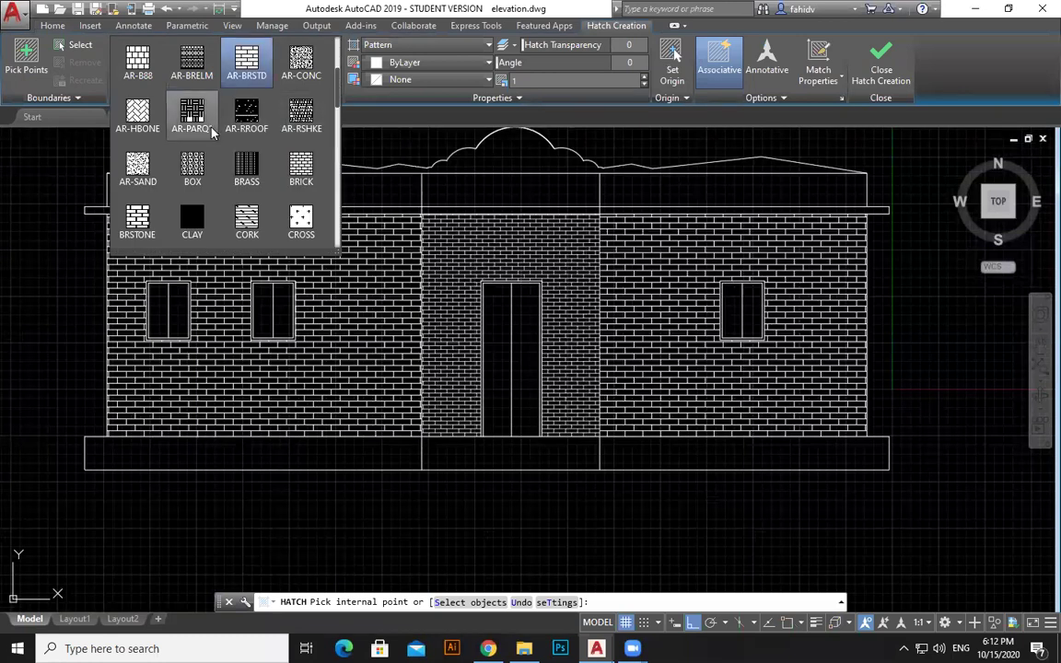
scroll(238, 169, "down", 1)
scroll(241, 175, "down", 5)
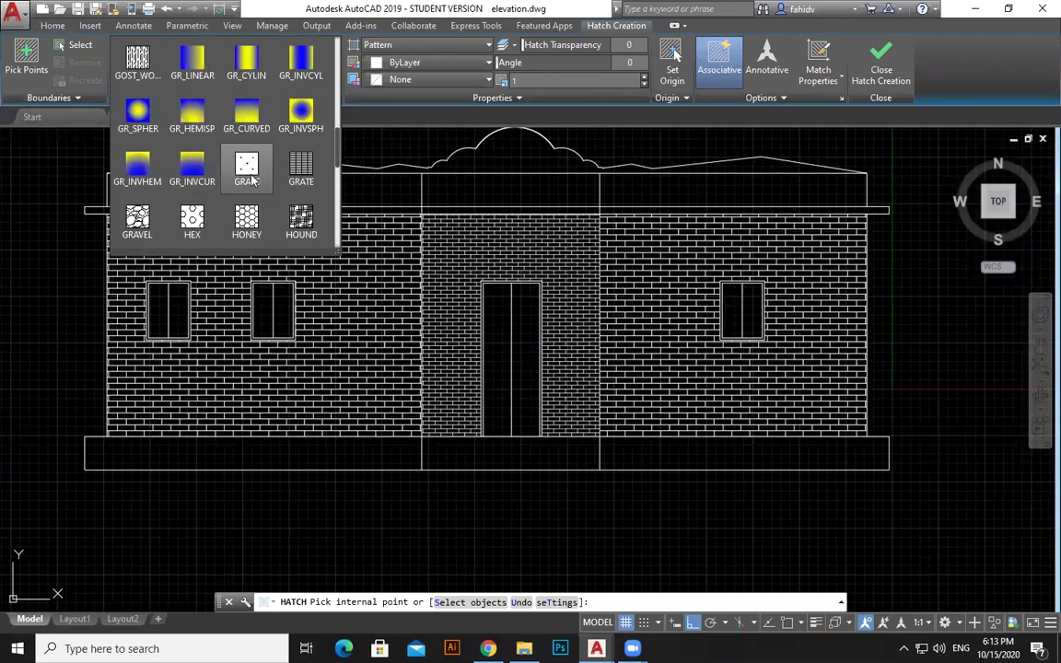
left_click(247, 171)
left_click(304, 452)
scroll(318, 451, "up", 2)
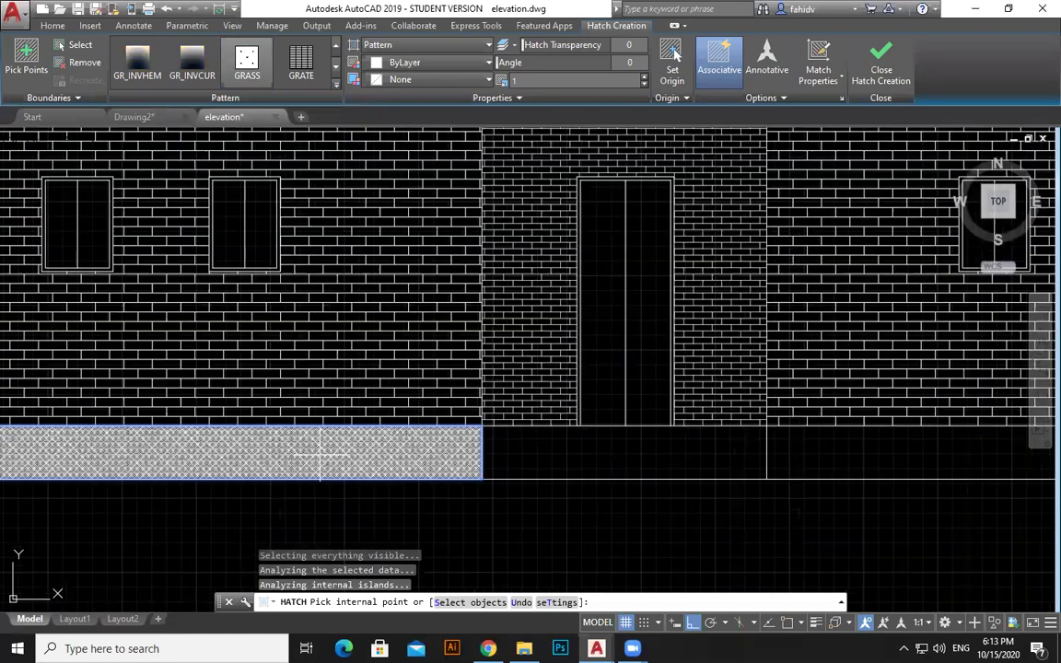
scroll(321, 454, "up", 5)
key("Escape")
- Erase the GRASS hatch from the left section of the base strip
left_click(333, 455)
scroll(333, 453, "down", 5)
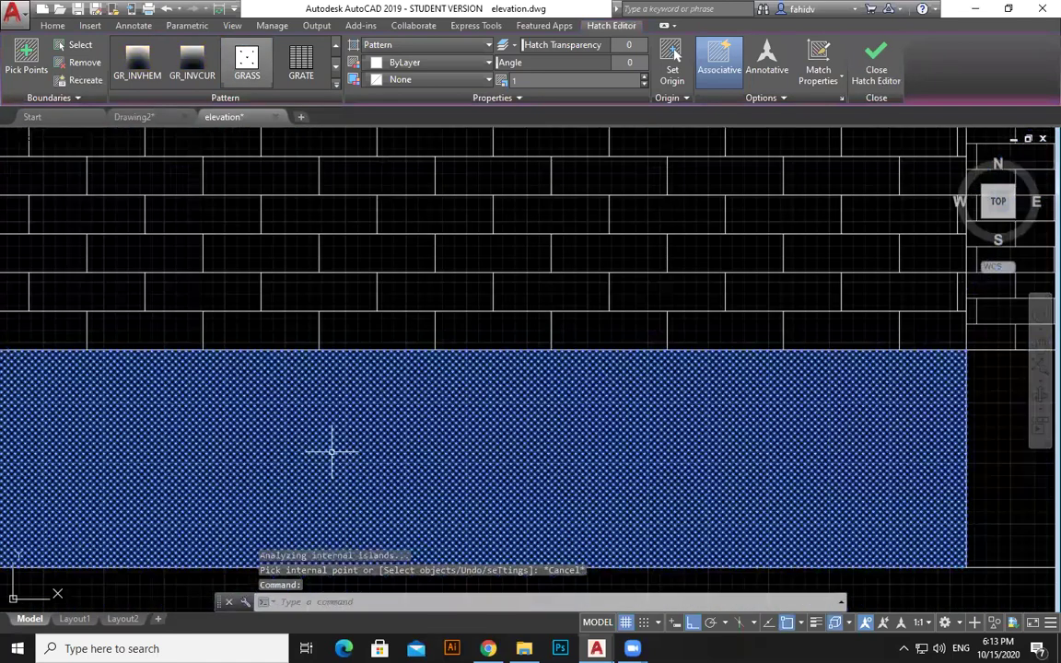
key("Delete")
- Hatch the left section of the base strip with the SWAMP pattern
left_click(155, 80)
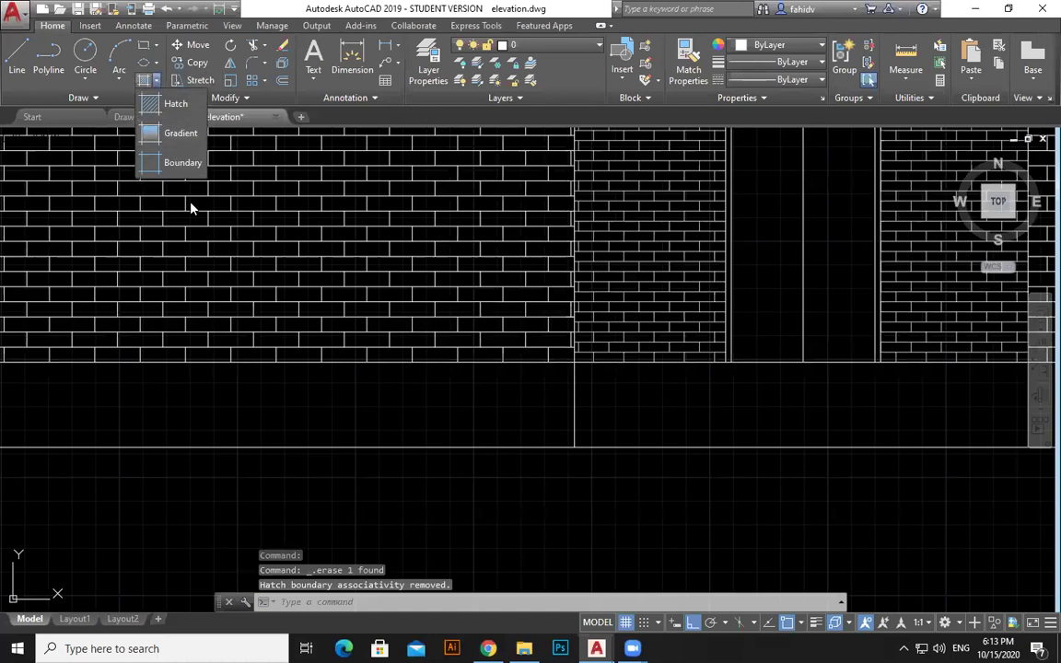
left_click(175, 101)
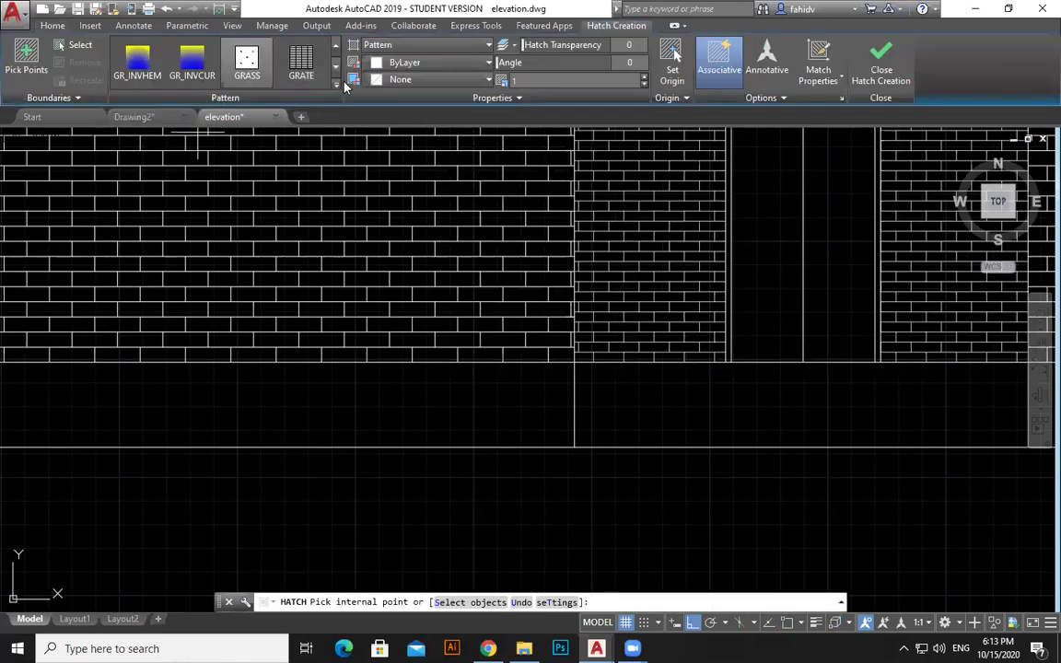
left_click(335, 83)
scroll(230, 207, "down", 5)
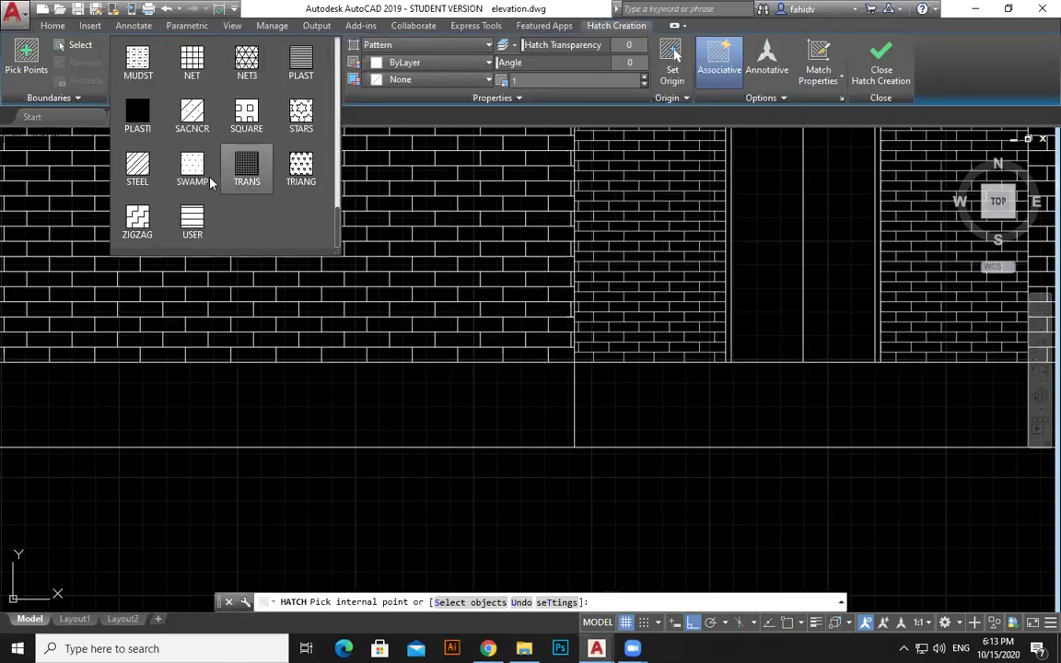
left_click(207, 177)
left_click(344, 414)
key("Escape")
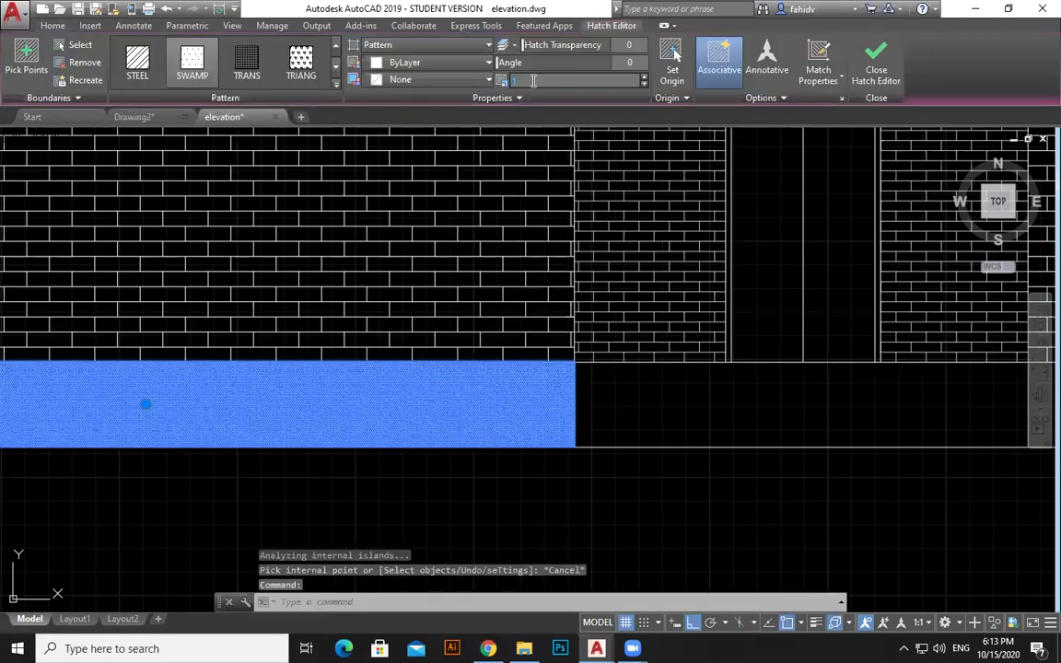
- Set the scale of the SWAMP hatch on the left base section to 8
type("8")
key("Return")
scroll(539, 295, "down", 1)
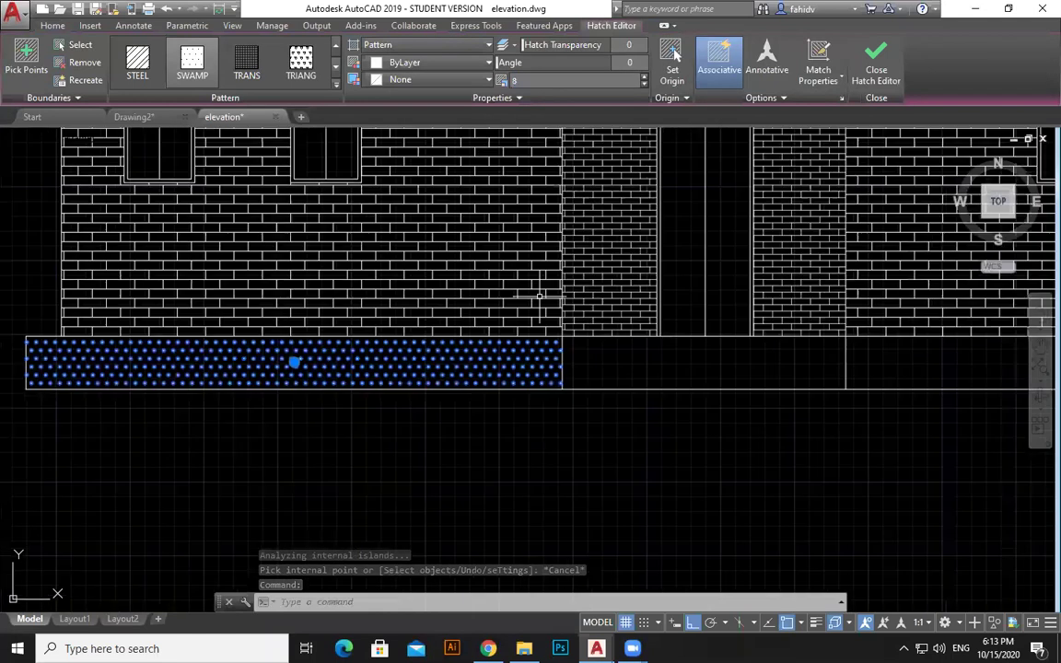
key("Escape")
key("Escape")
- Hatch the centre and right sections of the base strip together with the SWAMP pattern and set its scale to 5
middle_click_drag(539, 295, 436, 319)
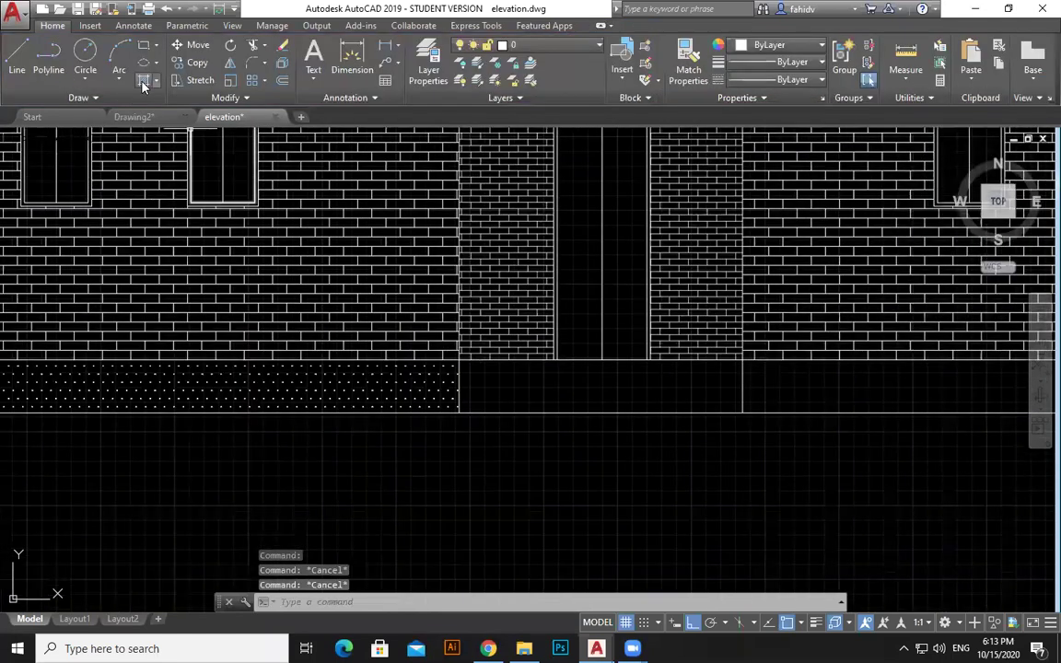
left_click(143, 82)
left_click(660, 385)
left_click(800, 386)
key("Escape")
key("Escape")
left_click(660, 381)
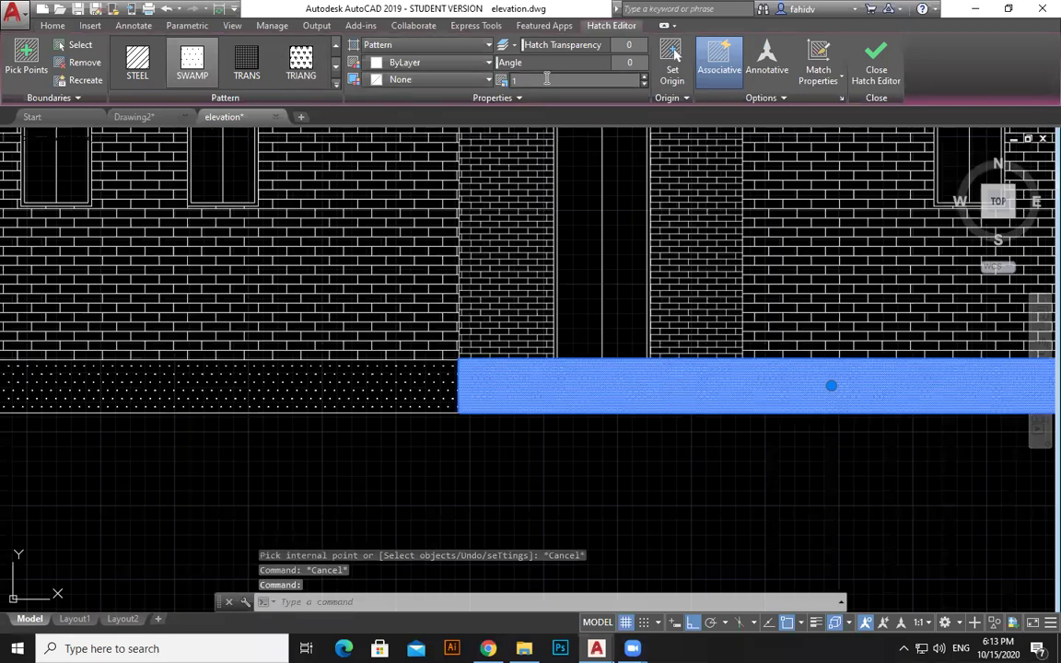
key("Escape")
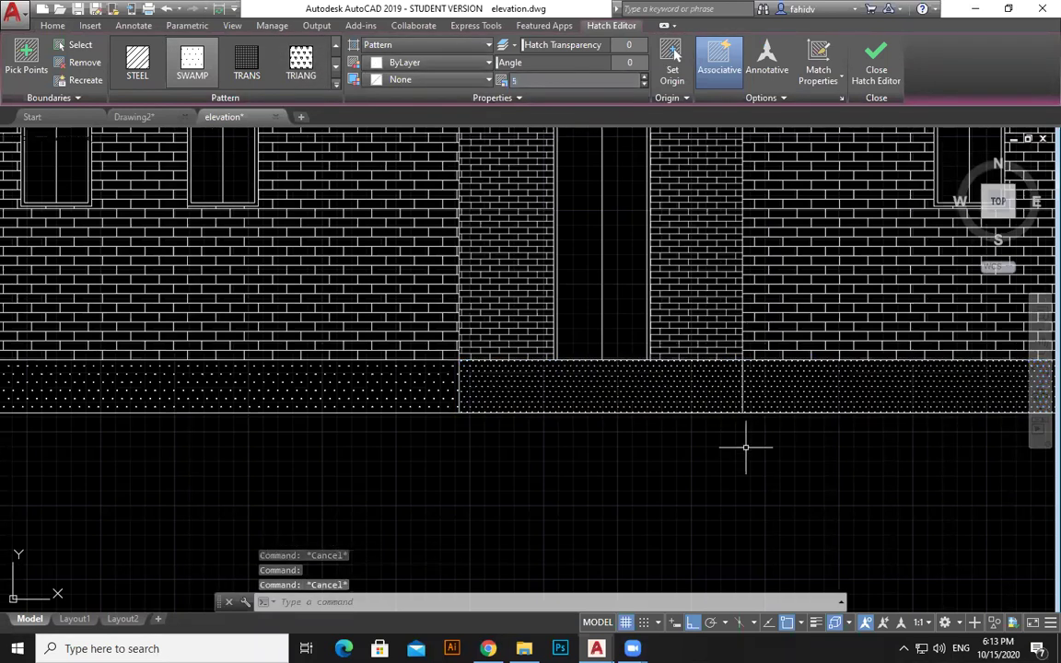
- Set up a linear gradient fill with colours 122,175,223 and 173,221,247 and a transparency of 49
scroll(744, 447, "down", 2)
scroll(908, 380, "down", 2)
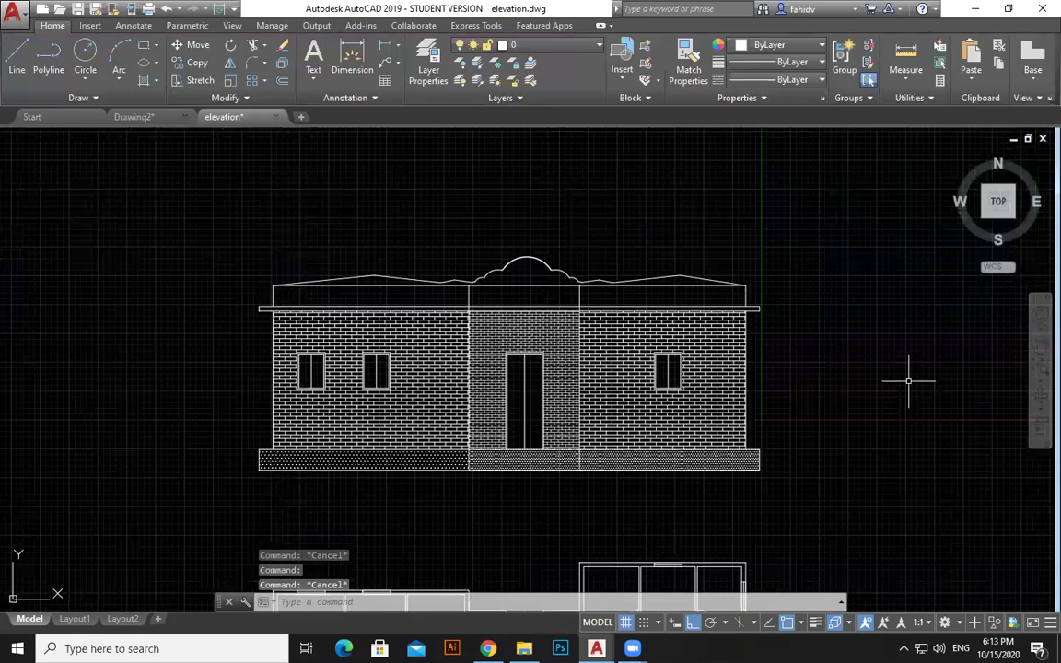
scroll(710, 348, "down", 2)
scroll(608, 359, "up", 2)
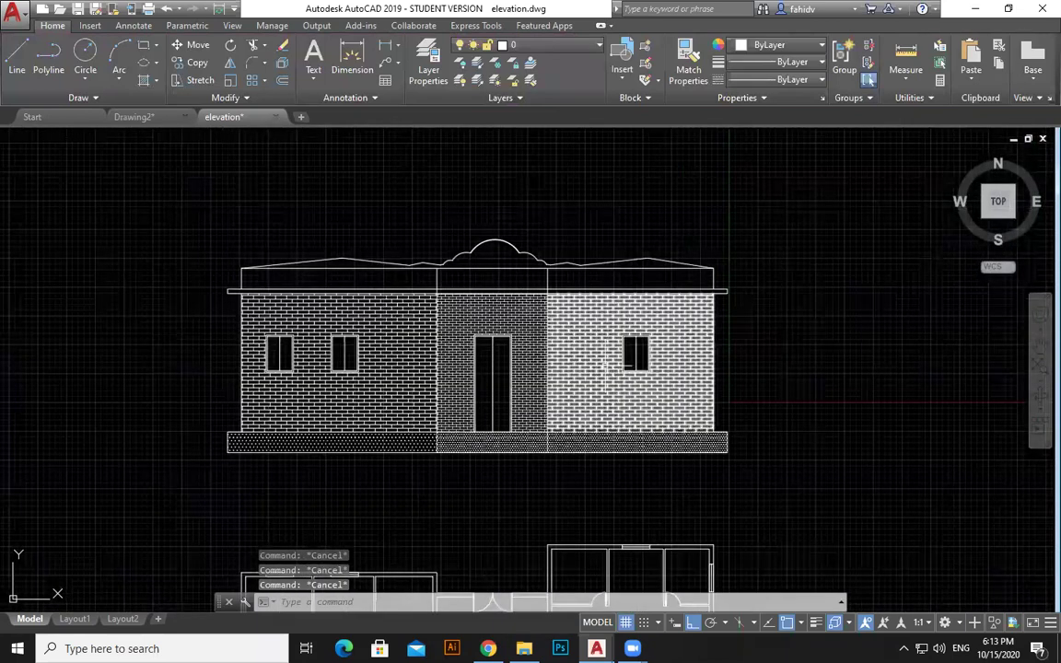
scroll(589, 368, "up", 4)
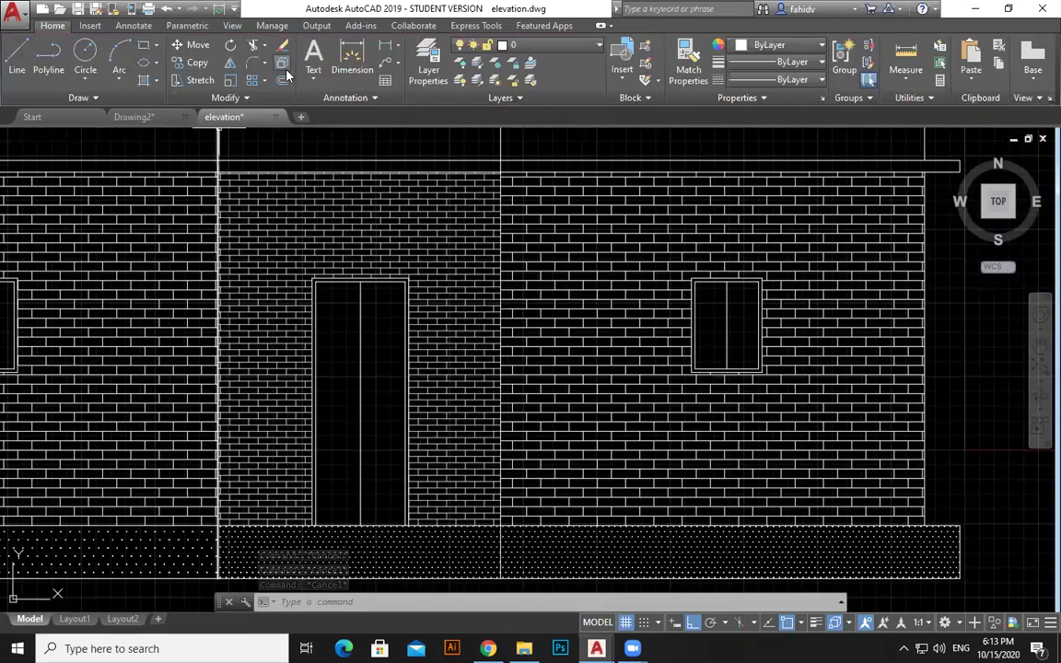
left_click(157, 80)
left_click(168, 134)
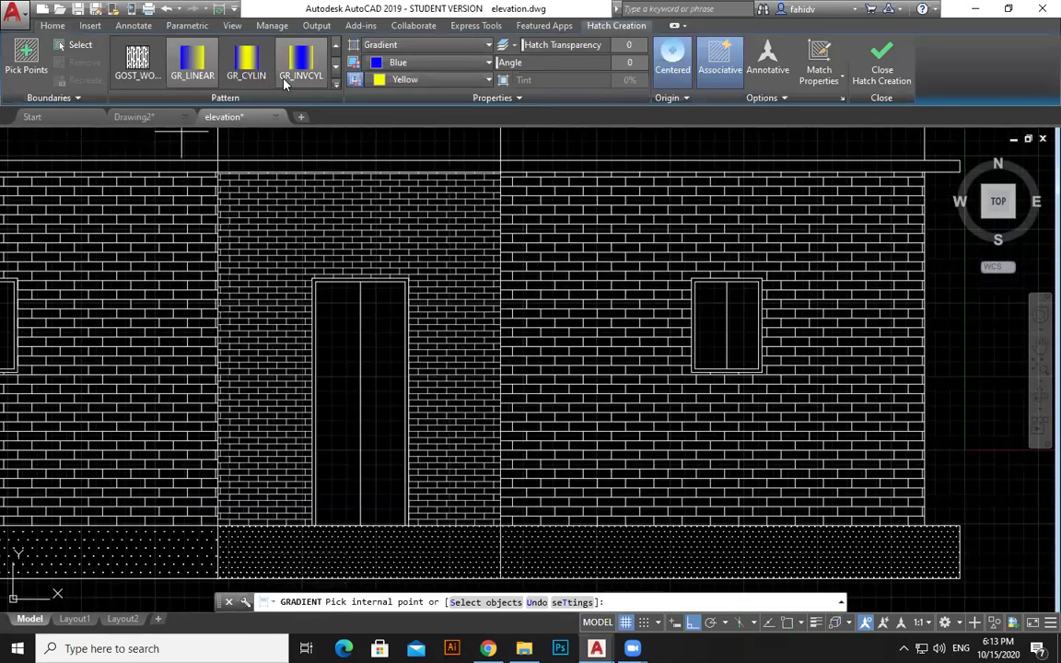
left_click(405, 79)
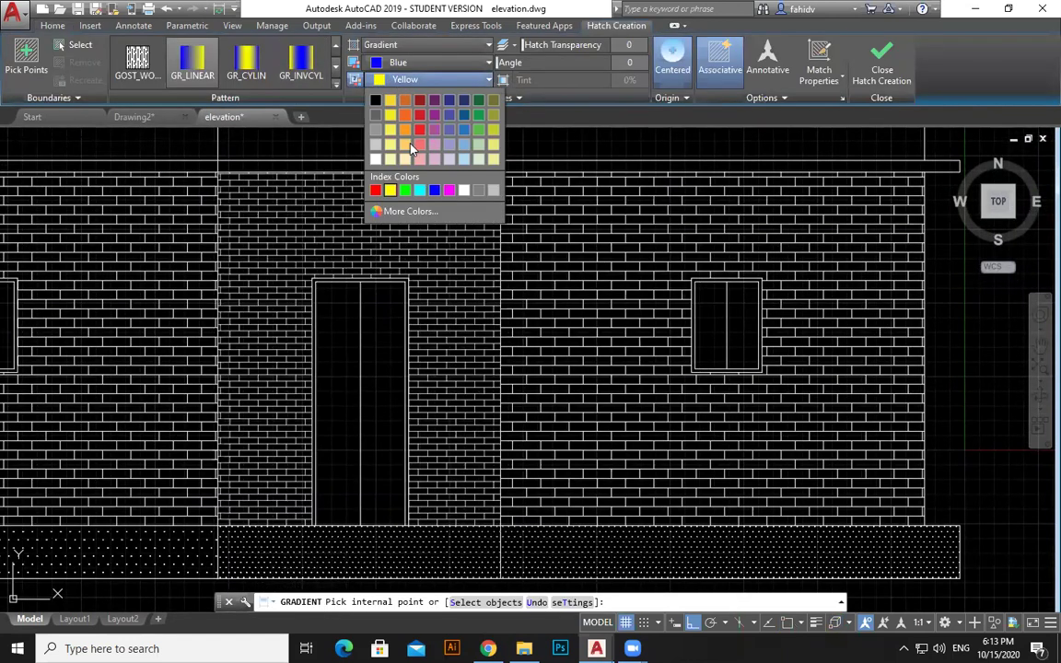
left_click(461, 150)
left_click(437, 62)
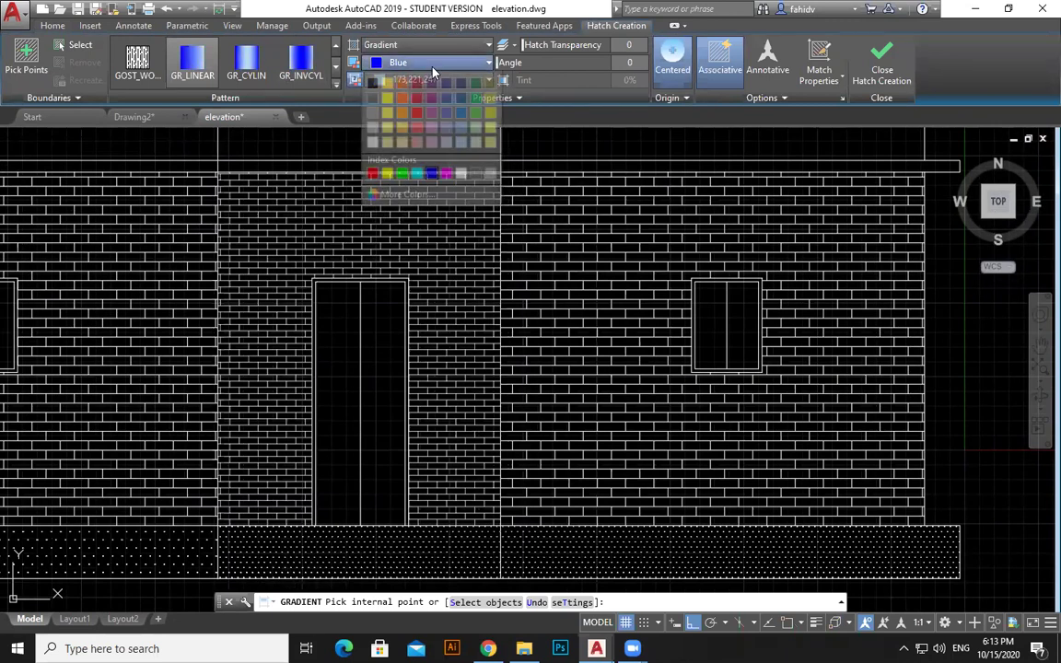
left_click(463, 138)
left_click_drag(624, 48, 637, 48)
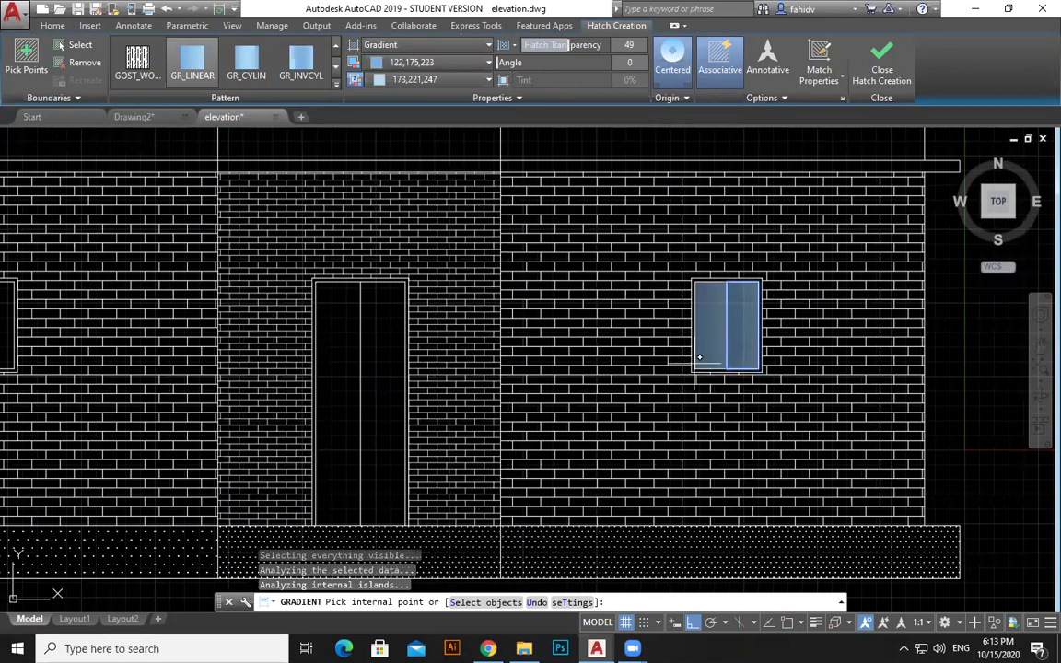
- Fill both panes of the window in the elevation's right wall with the blue gradient
key("Escape")
key("Escape")
type("gd")
key("space")
left_click(703, 329)
key("Escape")
key("Escape")
key("Escape")
- Fill both panes of the left wall's inner window, the one nearer the door, with the same gradient
middle_click_drag(304, 355, 716, 363)
key("space")
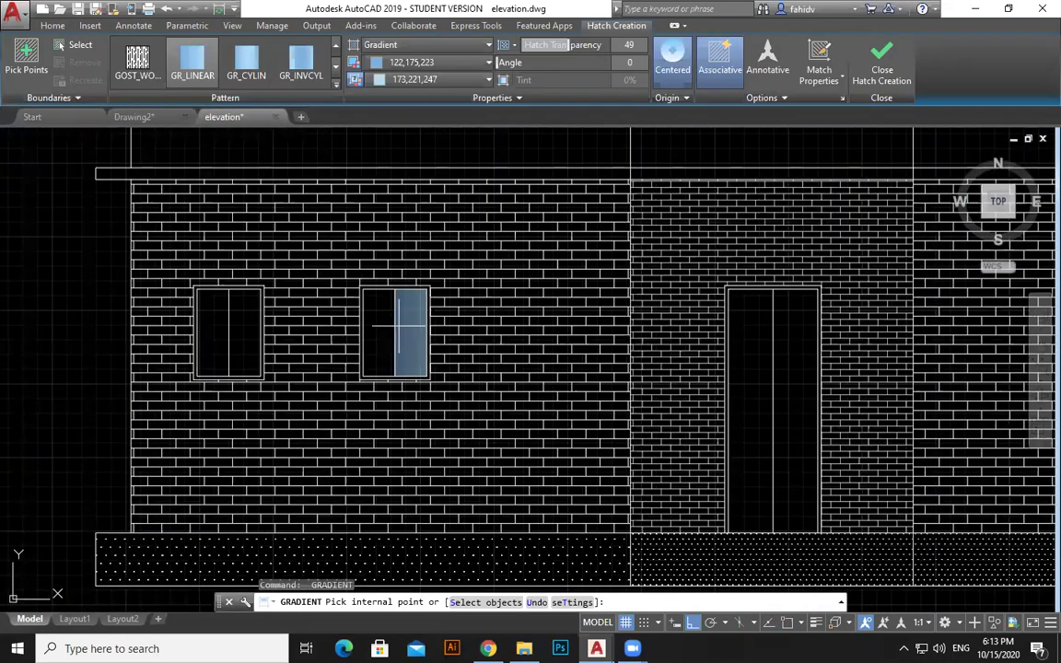
left_click(398, 324)
left_click(379, 332)
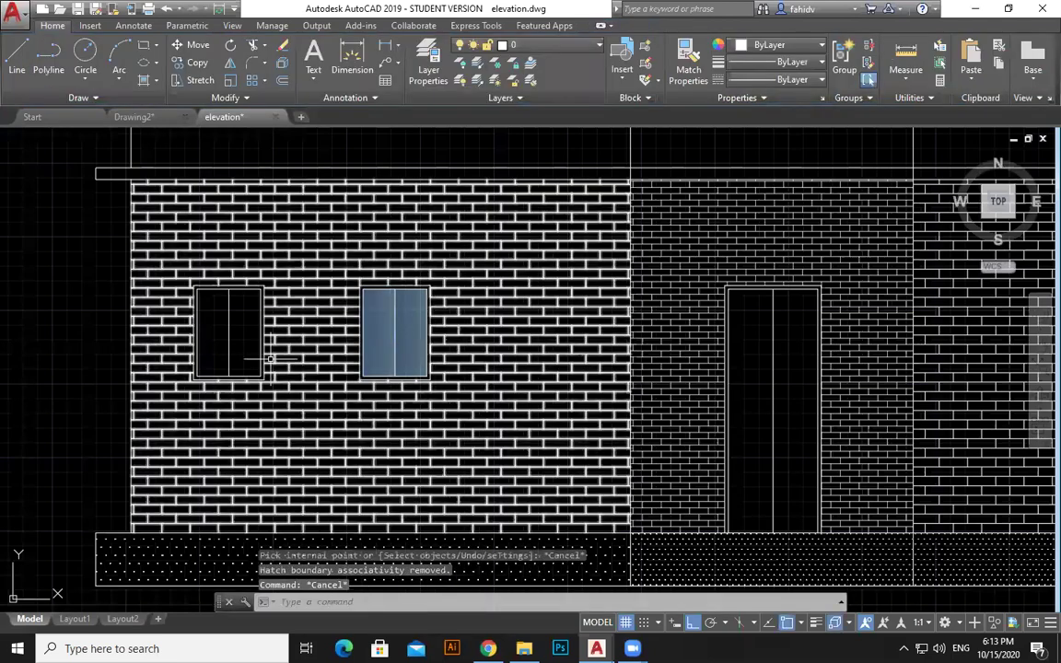
- Fill both panes of the outermost window in the left wall with the same gradient
left_click(250, 331)
key("Escape")
key("Escape")
key("space")
left_click(221, 326)
key("Escape")
key("Escape")
key("Escape")
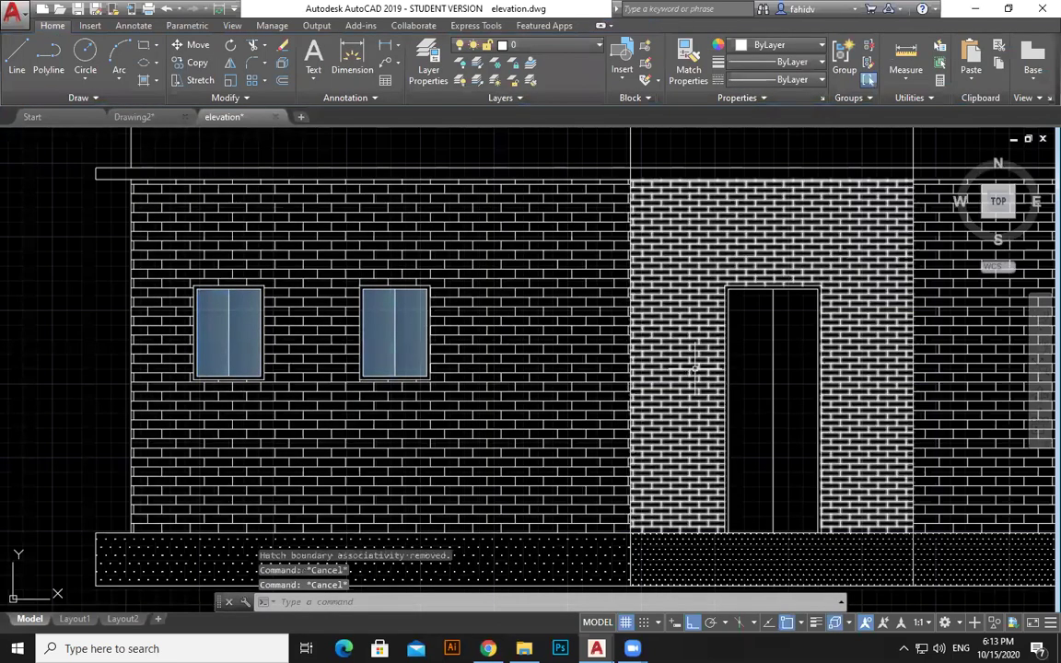
- Move the whole elevation straight up, farther away from the floor plan
scroll(700, 369, "down", 3)
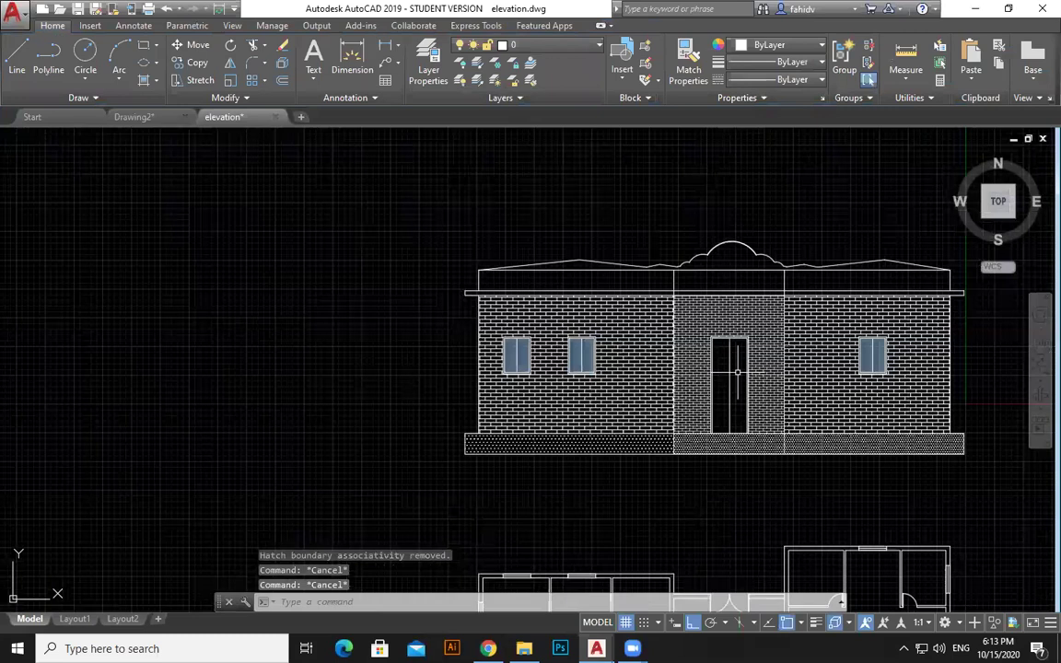
scroll(279, 442, "down", 2)
type("m")
key("Return")
left_click(715, 301)
left_click(354, 477)
key("Return")
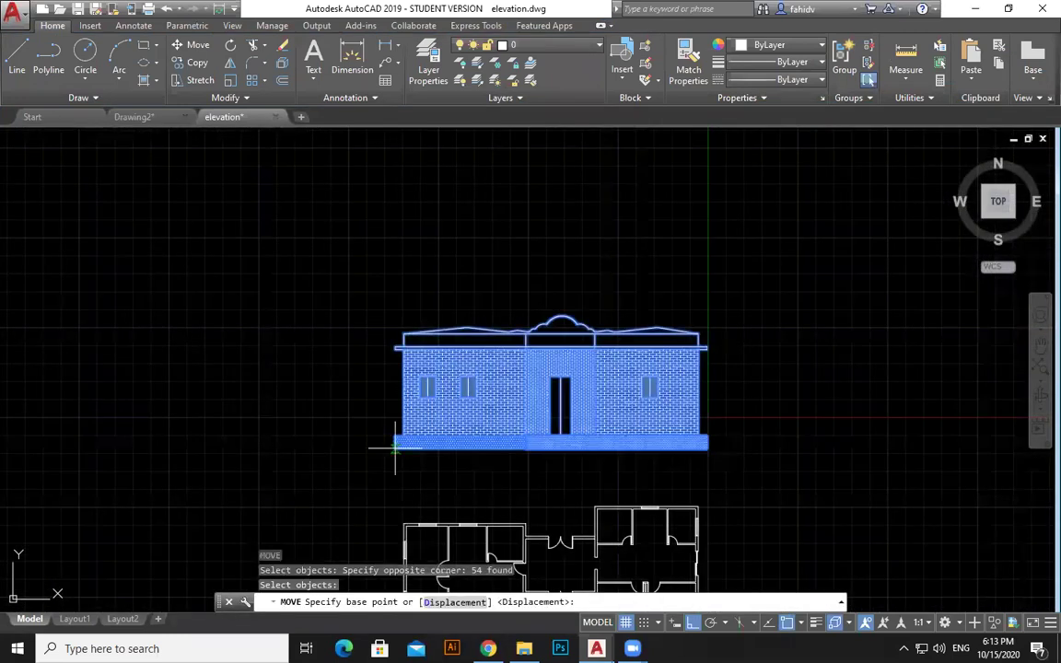
left_click(396, 449)
middle_click_drag(415, 330, 426, 455)
left_click(421, 341)
key("Escape")
key("Escape")
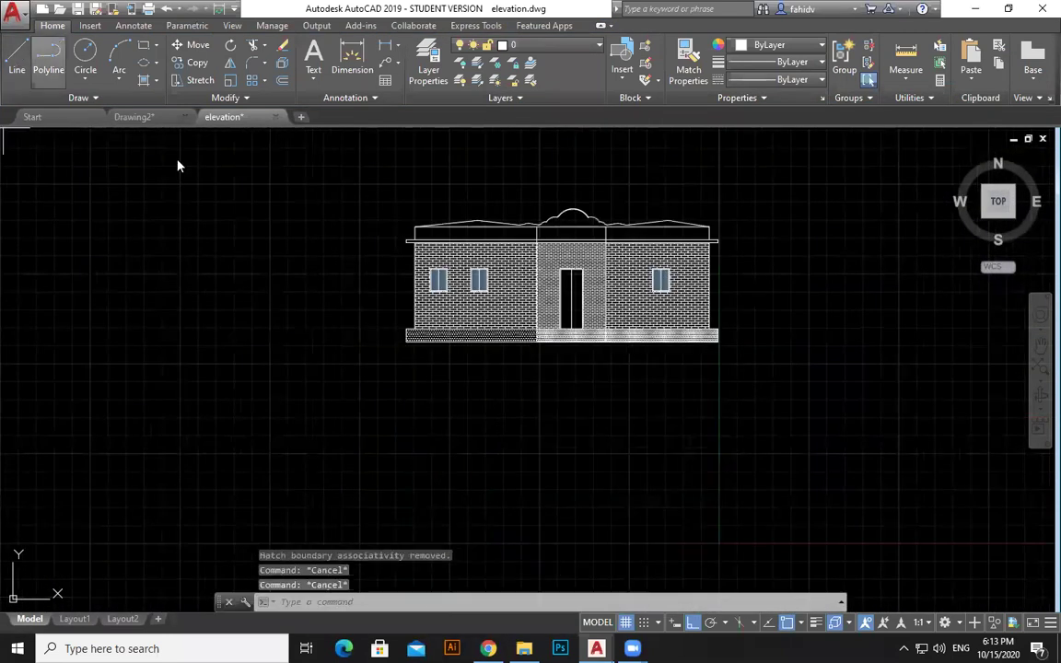
- Draw a horizontal ground line from the lower left corner of the base strip to well beyond the building's right side
left_click(16, 57)
left_click(406, 343)
left_click(973, 328)
key("Escape")
- Stretch the left end of the ground line horizontally well beyond the building's left side
left_click(921, 305)
left_click(840, 376)
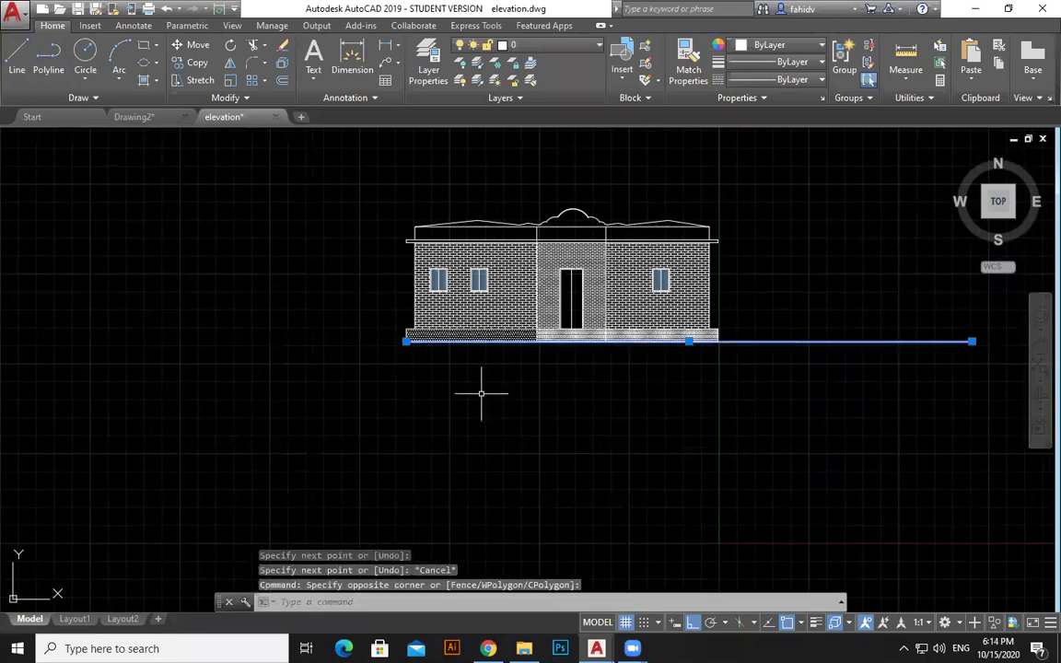
left_click(405, 342)
left_click(16, 341)
key("Escape")
key("Escape")
scroll(402, 315, "down", 2)
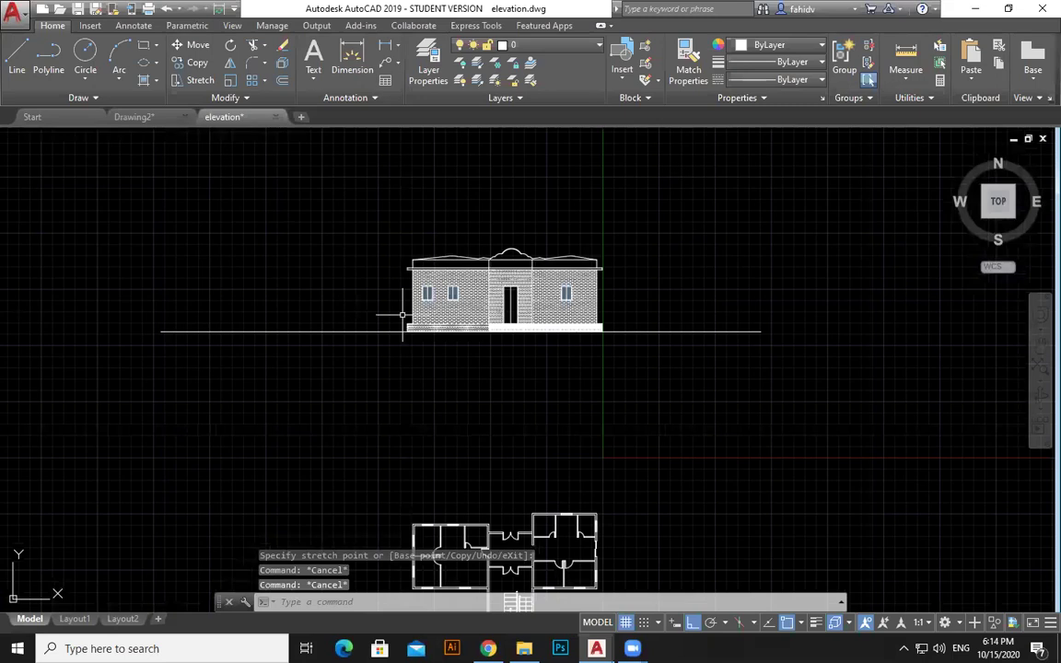
- Open DesignCenter and browse the Sample\en-us\DesignCenter folder to the Blocks of Landscaping.dwg
key("ctrl+2")
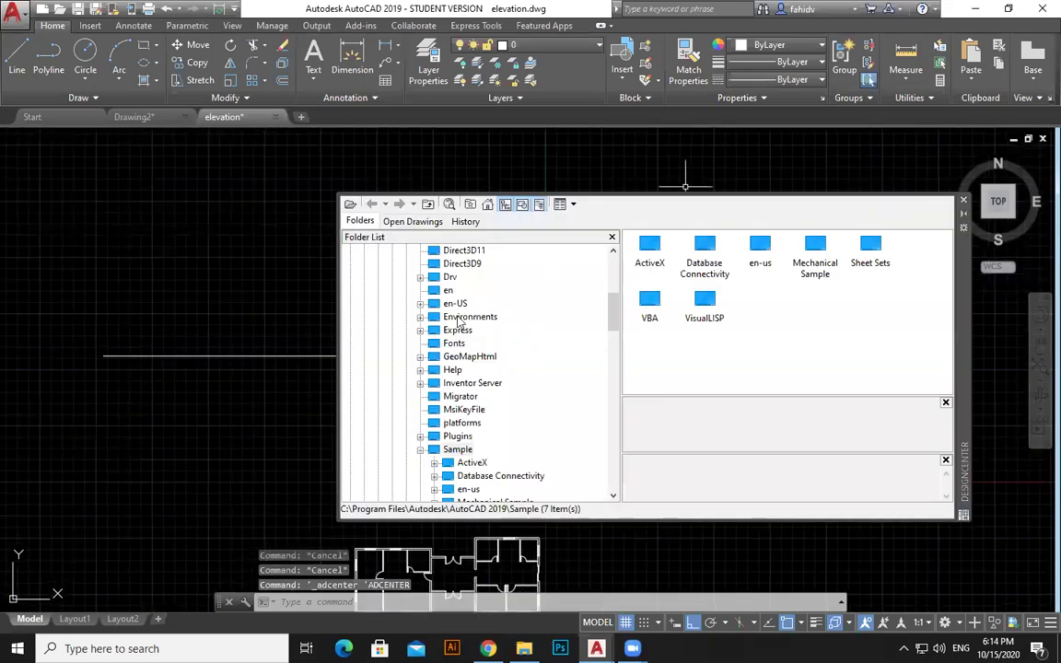
scroll(457, 319, "down", 2)
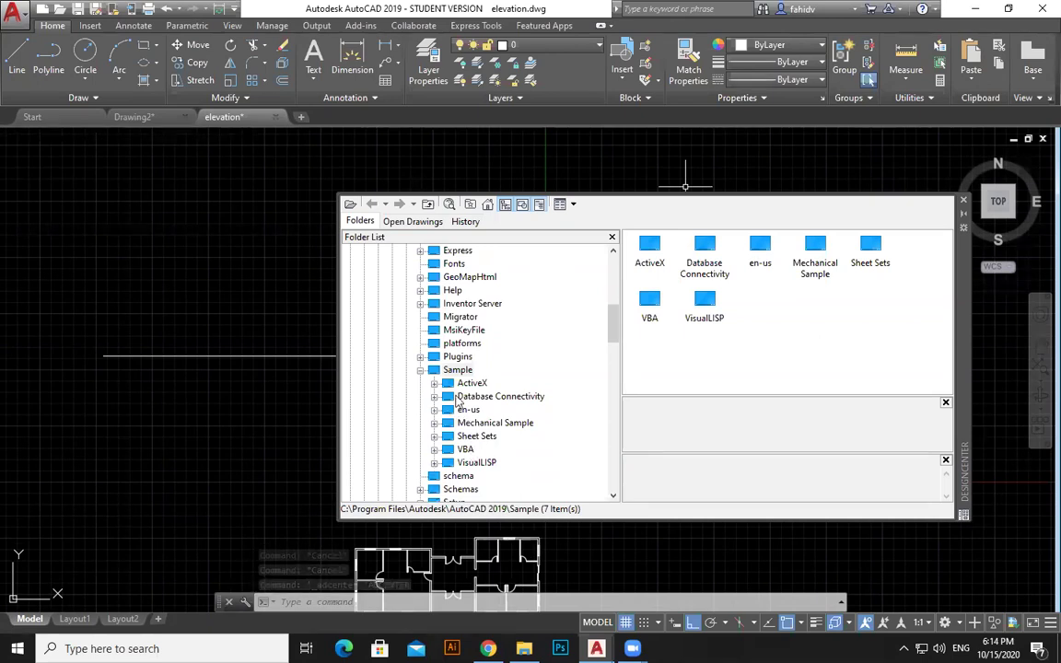
left_click(460, 372)
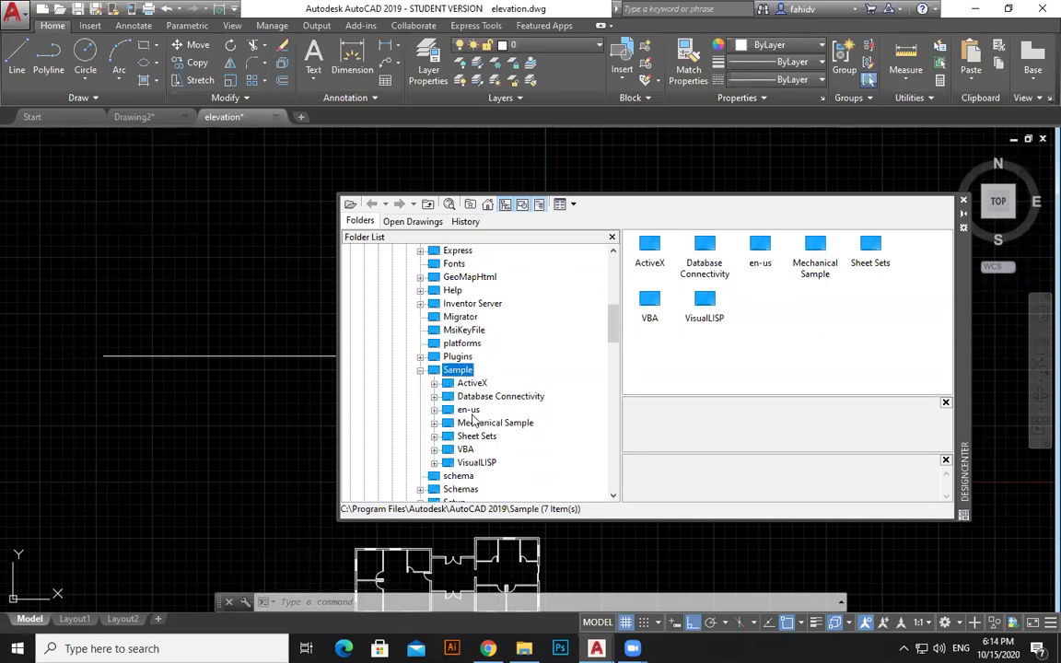
left_click(435, 410)
left_click(448, 424)
scroll(515, 454, "down", 2)
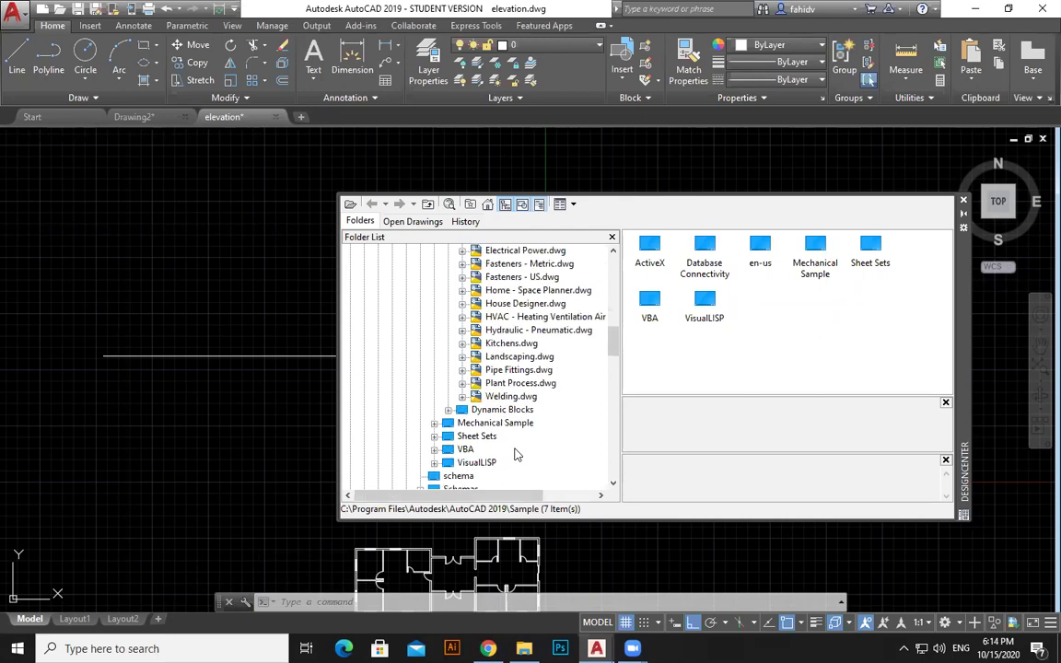
left_click(519, 358)
double_click(649, 247)
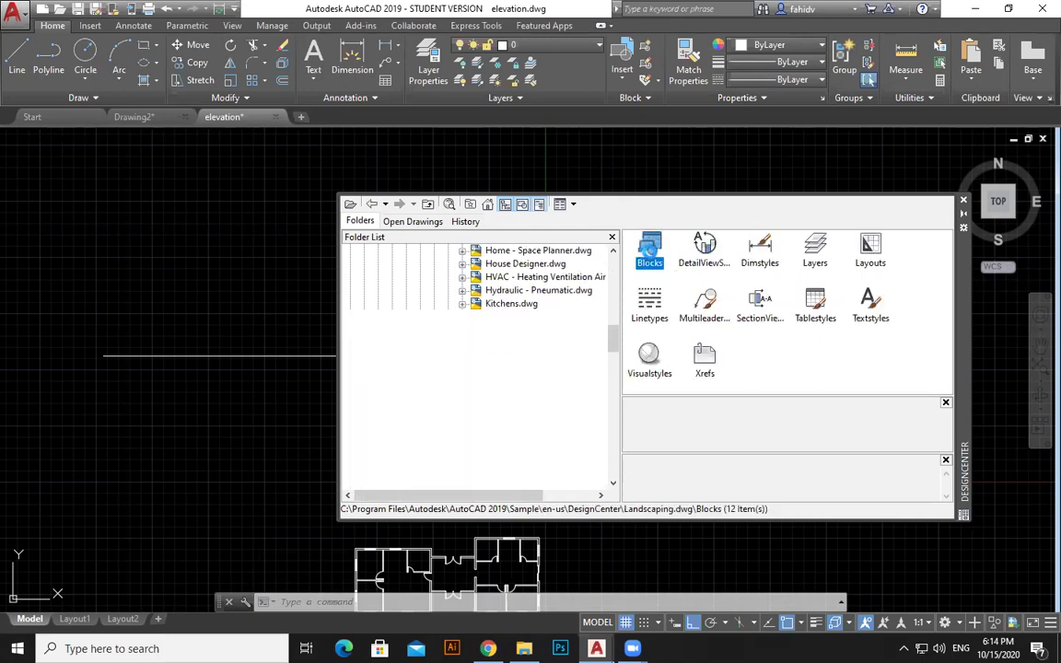
- Insert the sedan, palm, outdoor lamp, shrub and evergreen tree blocks left of the building, and close DesignCenter
left_click(649, 247)
left_click_drag(649, 247, 244, 417)
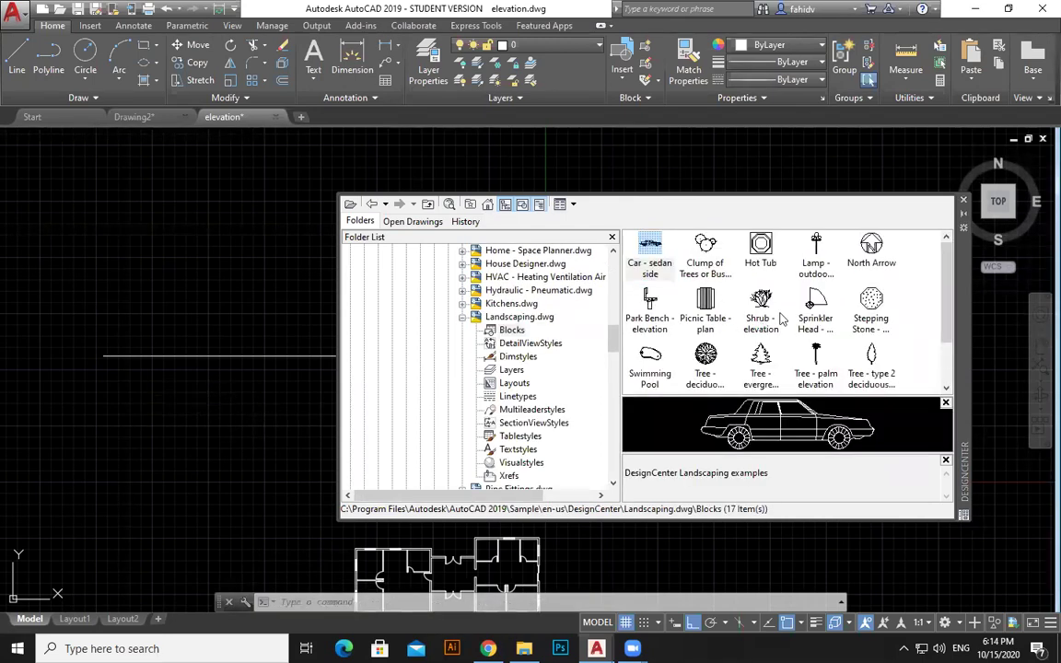
left_click(815, 360)
mouse_move(815, 359)
left_mouse_down()
mouse_move(300, 359)
mouse_move(312, 351)
left_mouse_up()
left_click_drag(818, 250, 256, 338)
left_click_drag(763, 304, 315, 405)
mouse_move(759, 357)
left_mouse_down()
mouse_move(398, 373)
mouse_move(191, 355)
left_mouse_up()
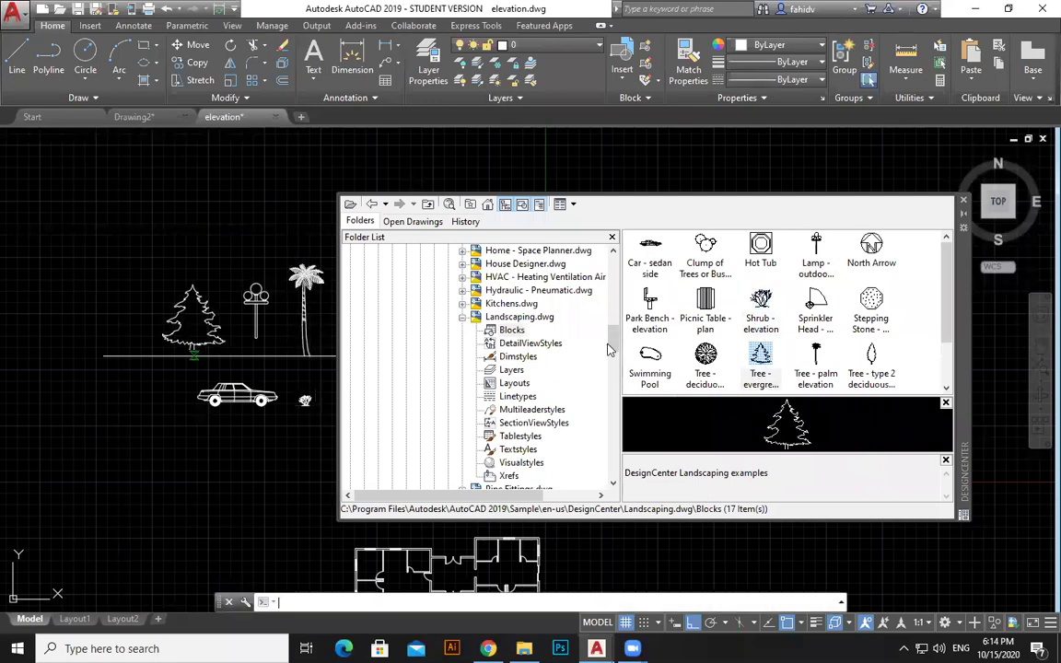
left_click(963, 201)
- Move the evergreen tree along the ground line to just right of the building
middle_click_drag(857, 249, 830, 256)
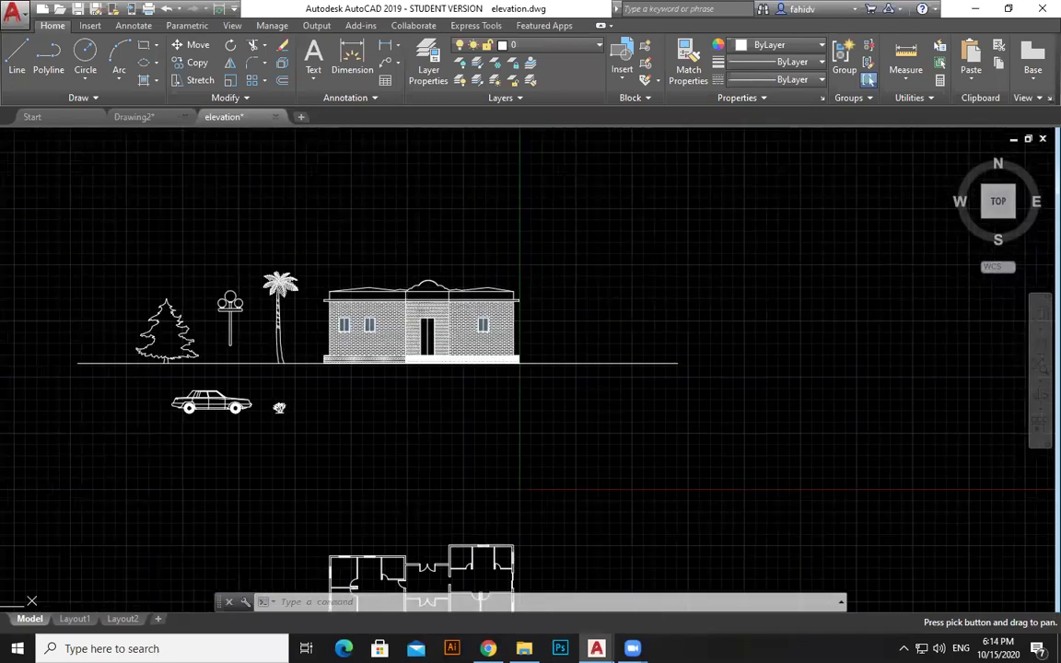
left_click(147, 343)
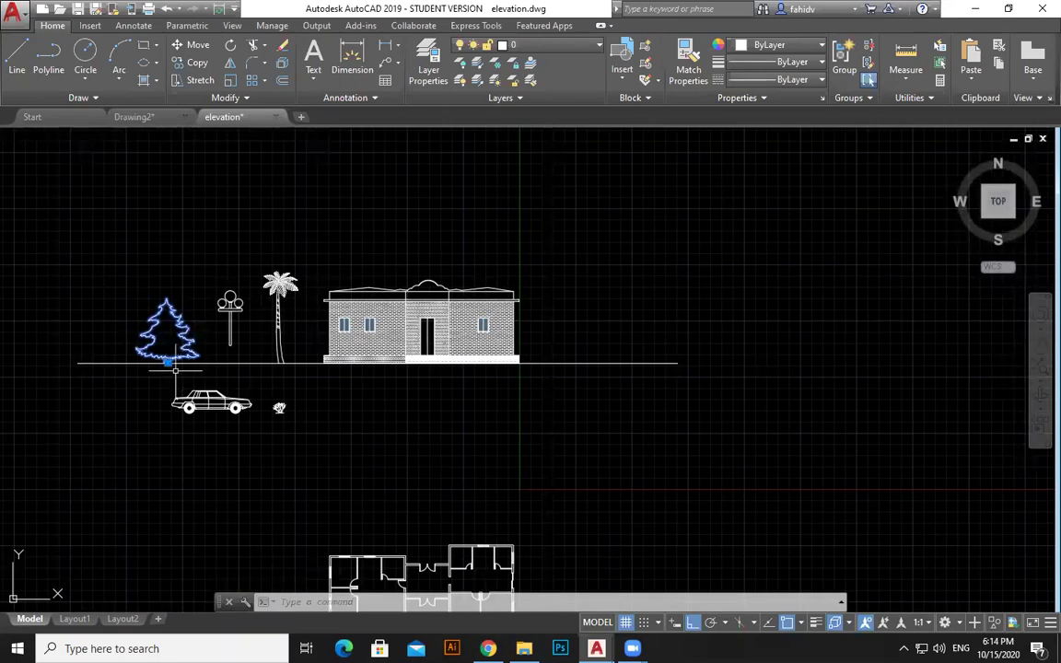
left_click(175, 367)
left_click(556, 362)
- Turn Ortho off and move the sedan to just below the ground line, near the palm tree
left_click(233, 405)
left_click(250, 410)
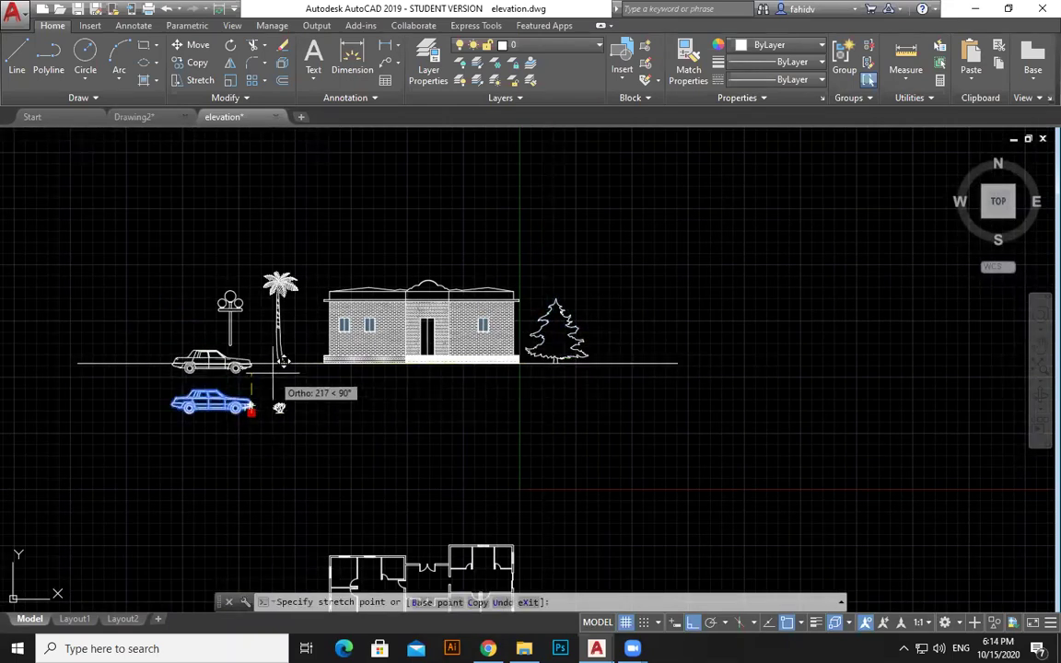
key("F8")
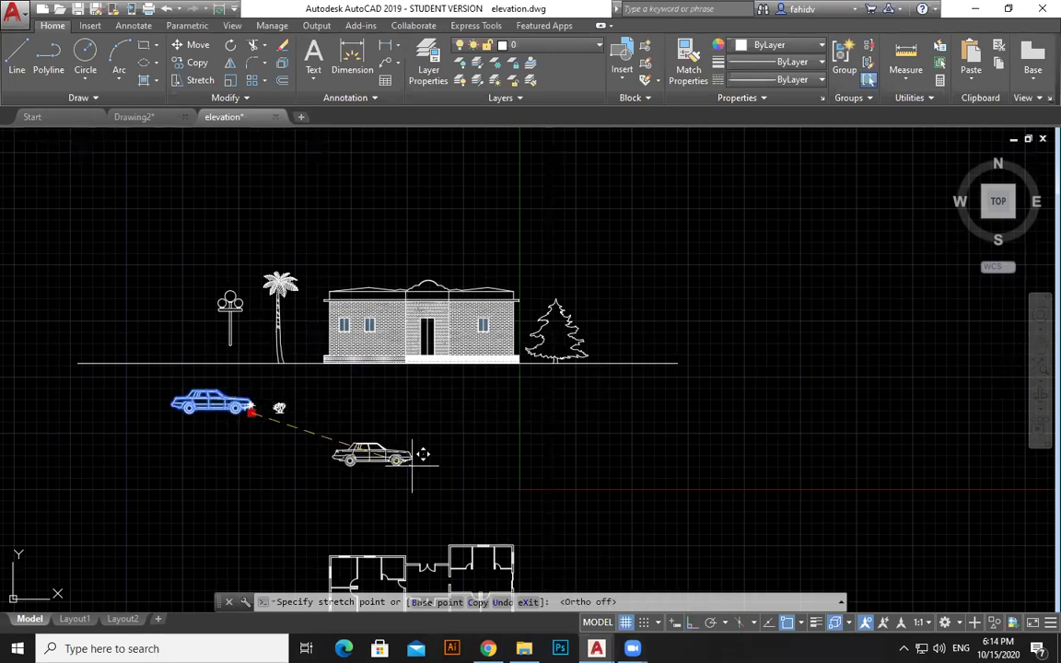
left_click(303, 387)
- Move the shrub in front of the building's base, to the right of the entrance door
left_click(281, 409)
left_click(283, 413)
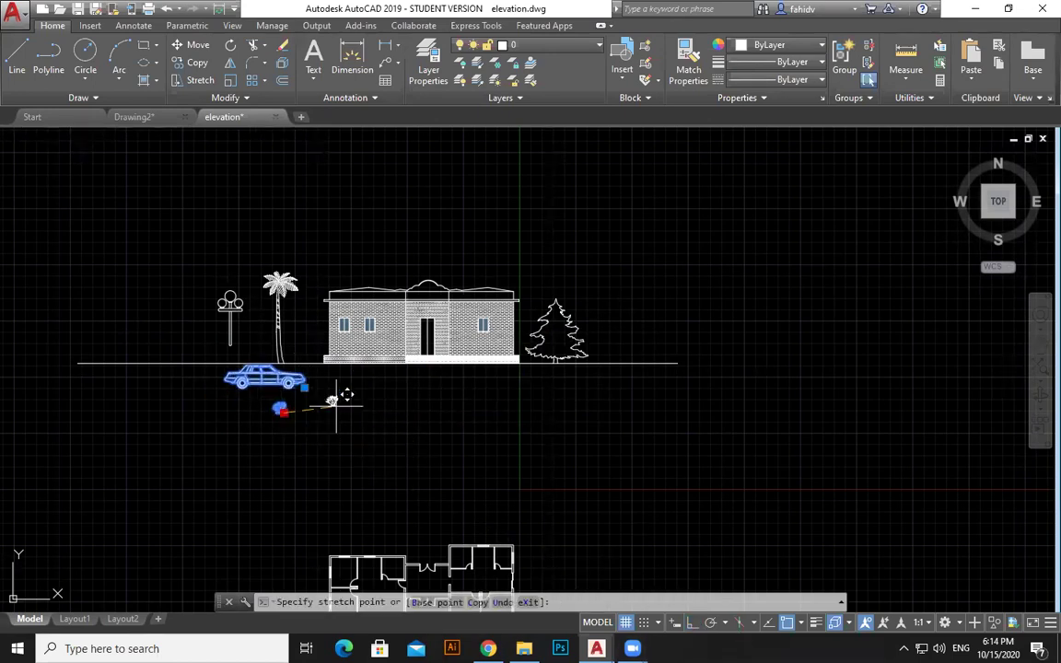
scroll(423, 383, "up", 4)
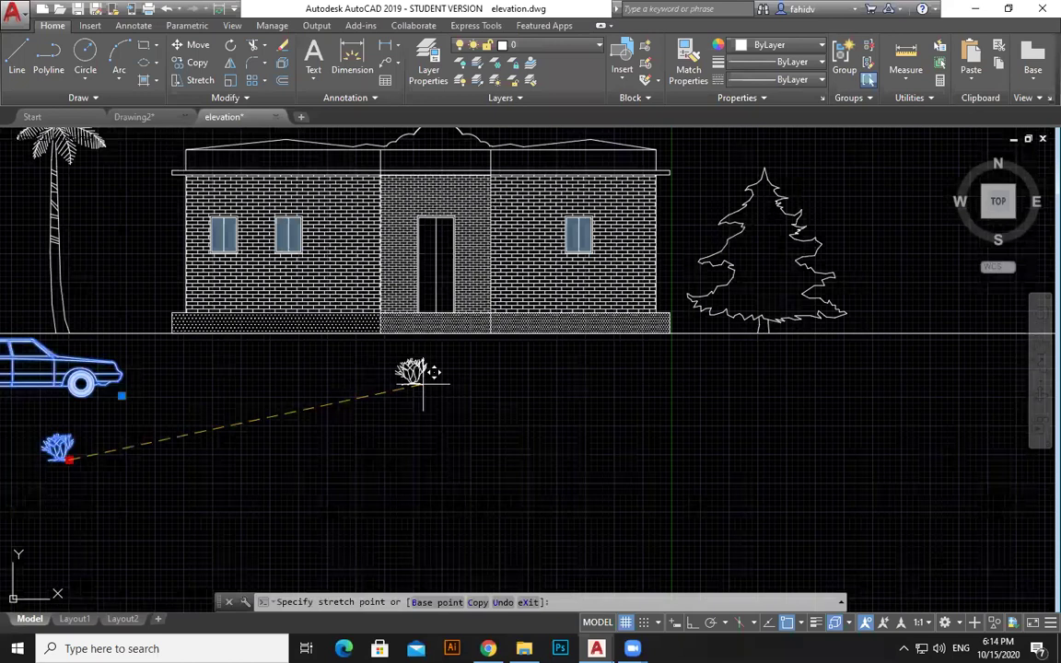
left_click(500, 355)
scroll(451, 387, "down", 2)
- Draw a second horizontal line below the car, roughly as long as the ground line, as the road's lower edge
left_click(16, 55)
scroll(246, 485, "down", 3)
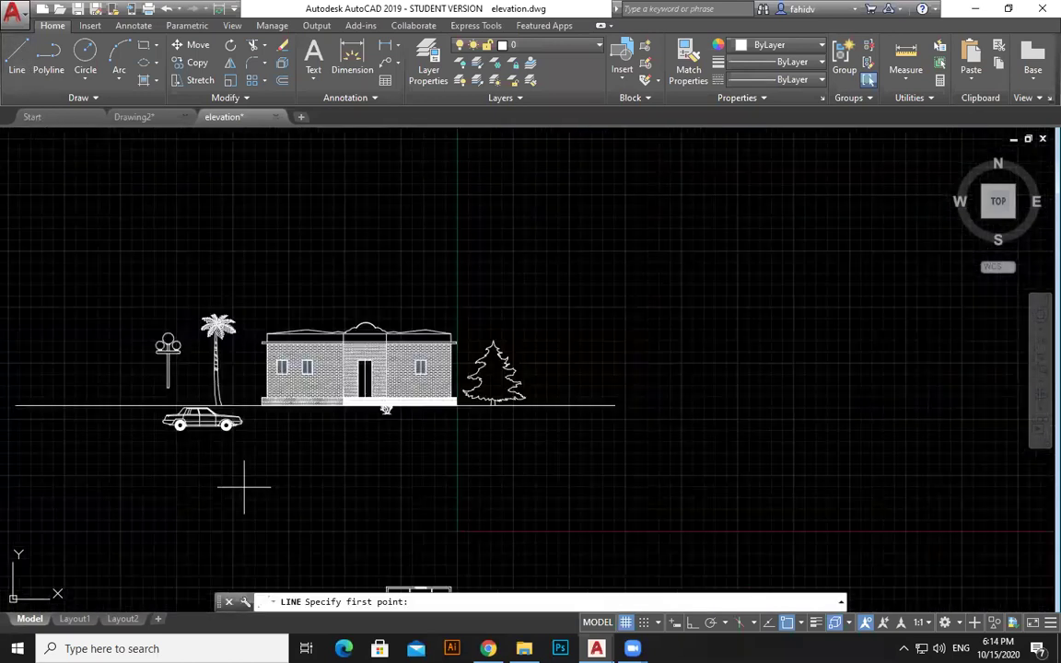
scroll(129, 443, "up", 2)
left_click(70, 437)
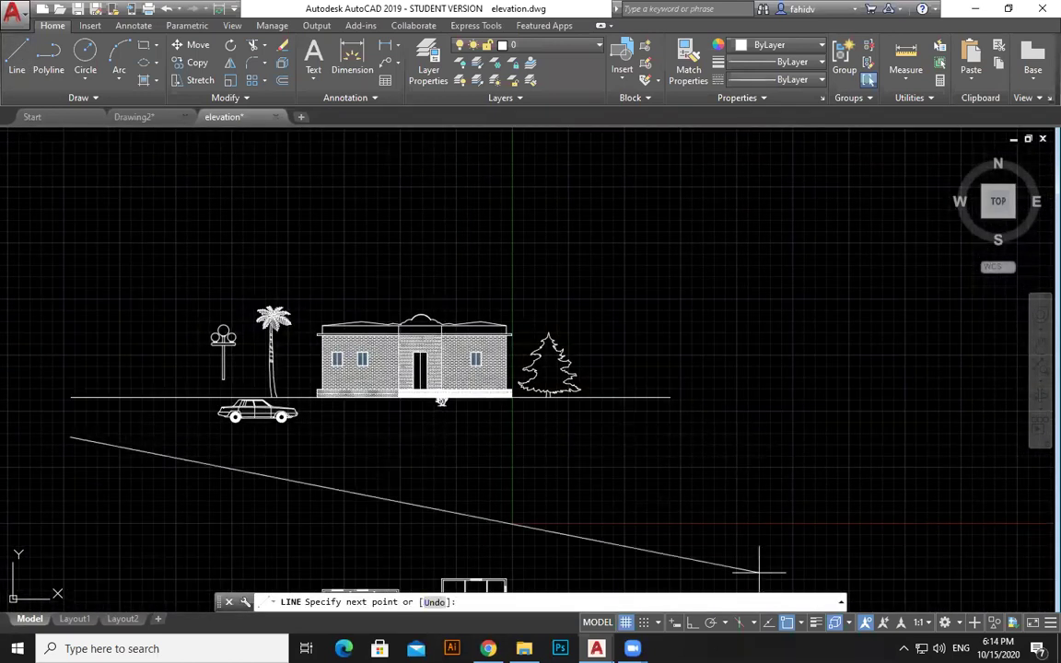
left_click(693, 629)
left_click(682, 443)
key("Return")
scroll(681, 442, "down", 2)
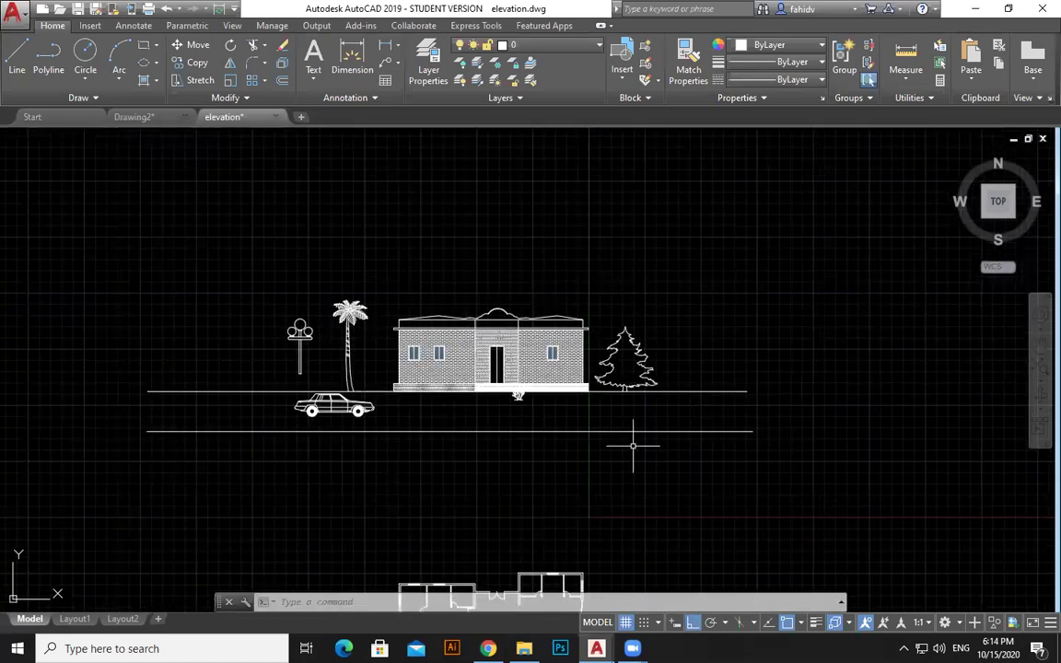
- Move the lower road line up closer to the ground line, just beneath the car's wheels
scroll(582, 451, "up", 4)
left_click(564, 430)
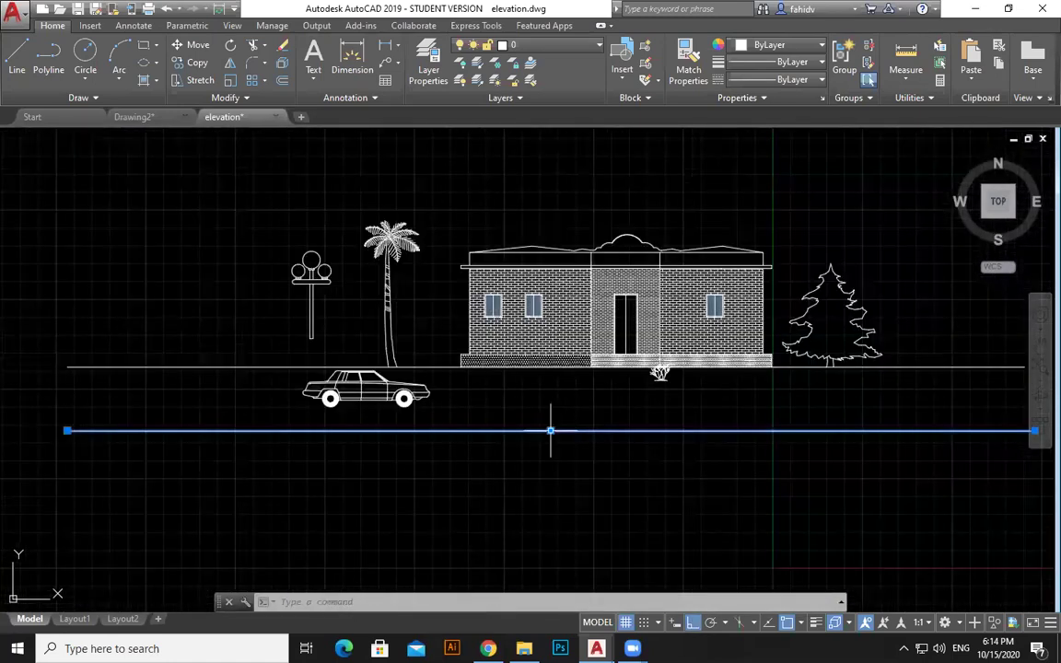
left_click(550, 430)
left_click(552, 410)
key("Escape")
scroll(752, 464, "down", 2)
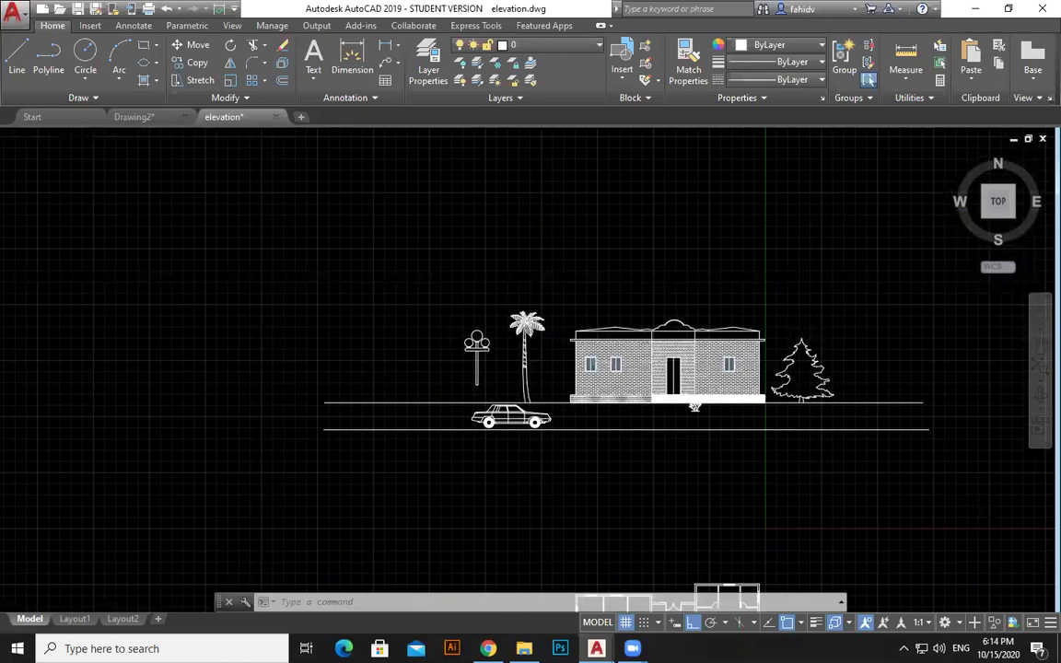
- Erase the brick hatches from the right, centre and left wall sections of the elevation
scroll(811, 308, "down", 2)
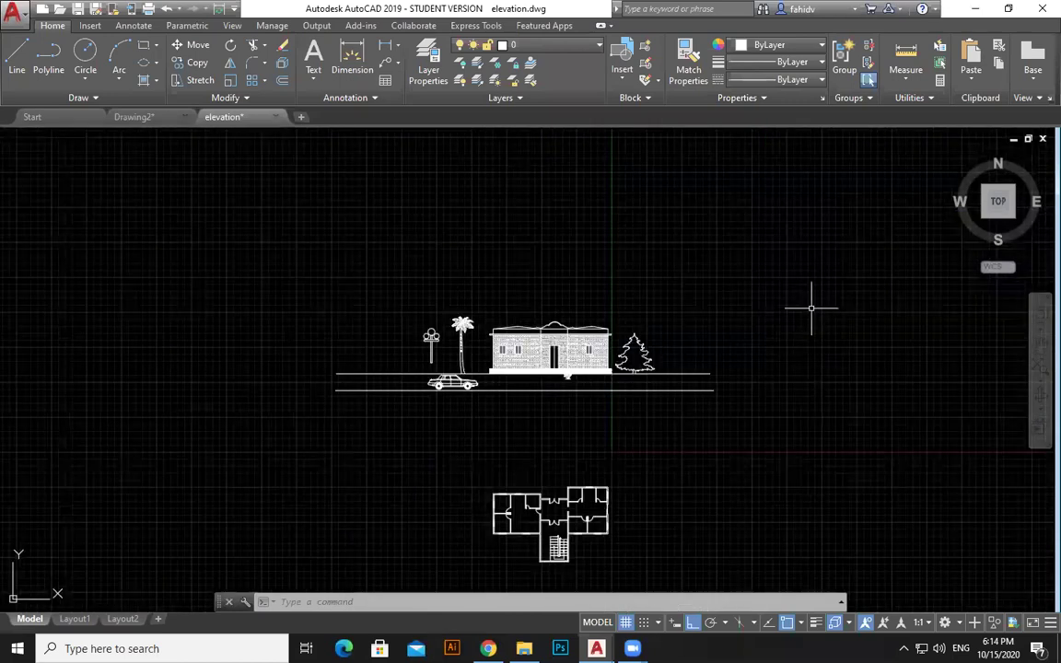
scroll(615, 346, "up", 6)
scroll(545, 338, "down", 2)
left_click(527, 328)
key("Delete")
left_click(417, 328)
key("Delete")
left_click(359, 327)
key("Delete")
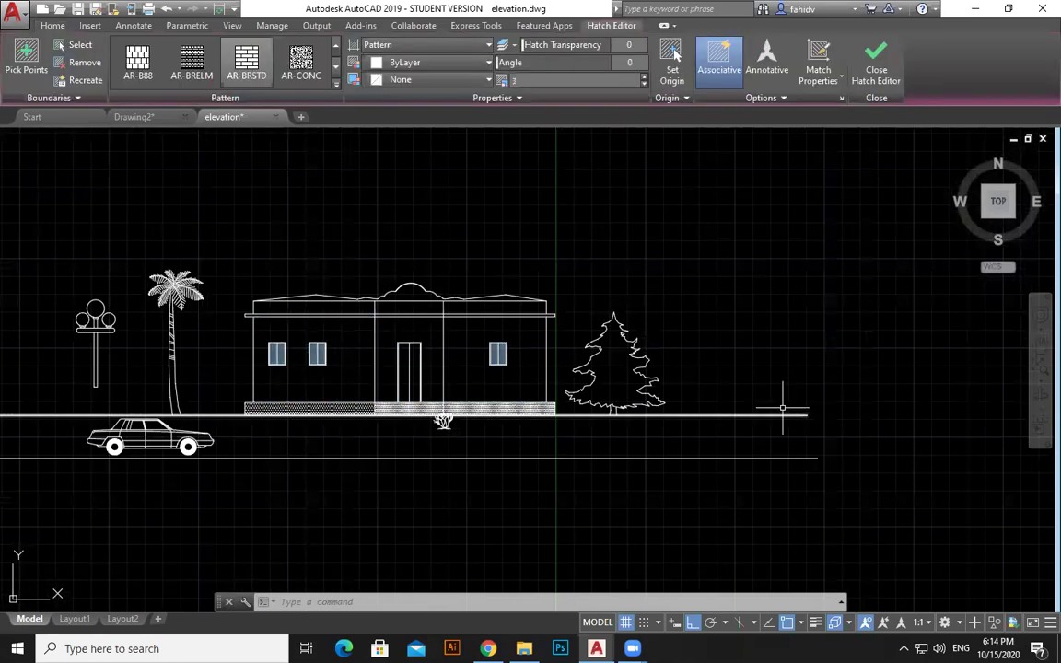
- Undo the erasure of the brick hatches in the three wall sections of the elevation
key("ctrl+z")
key("ctrl+z")
key("ctrl+z")
- Set the colour of the brick hatches in the left, centre and right wall sections to 254,204,102
middle_click_drag(844, 359, 805, 317)
scroll(674, 341, "up", 2)
left_click(593, 327)
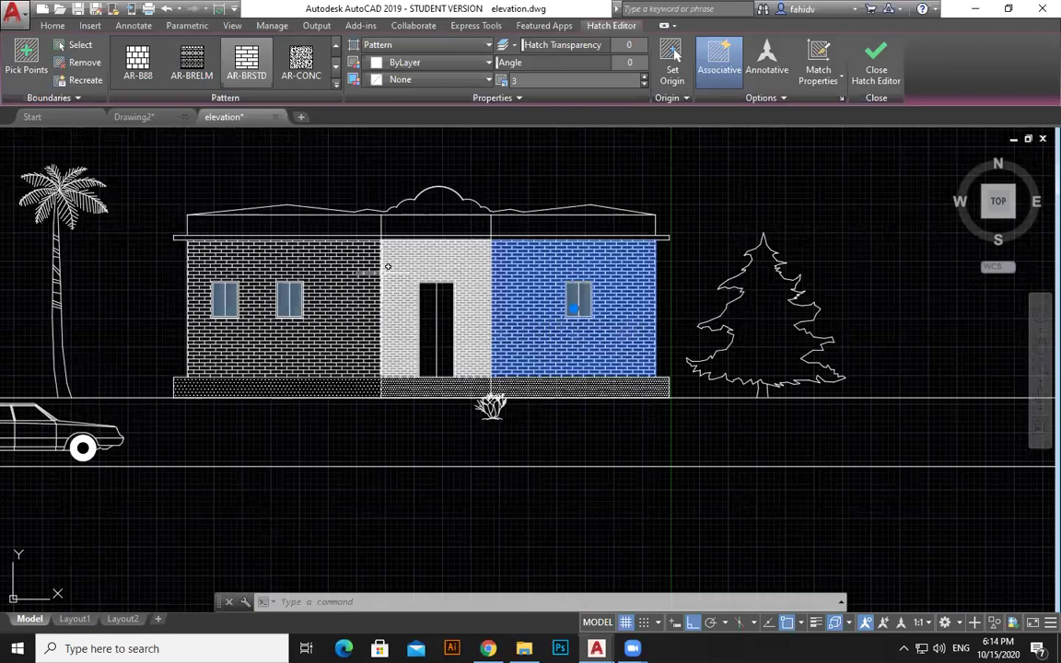
left_click(385, 271)
left_click(357, 274)
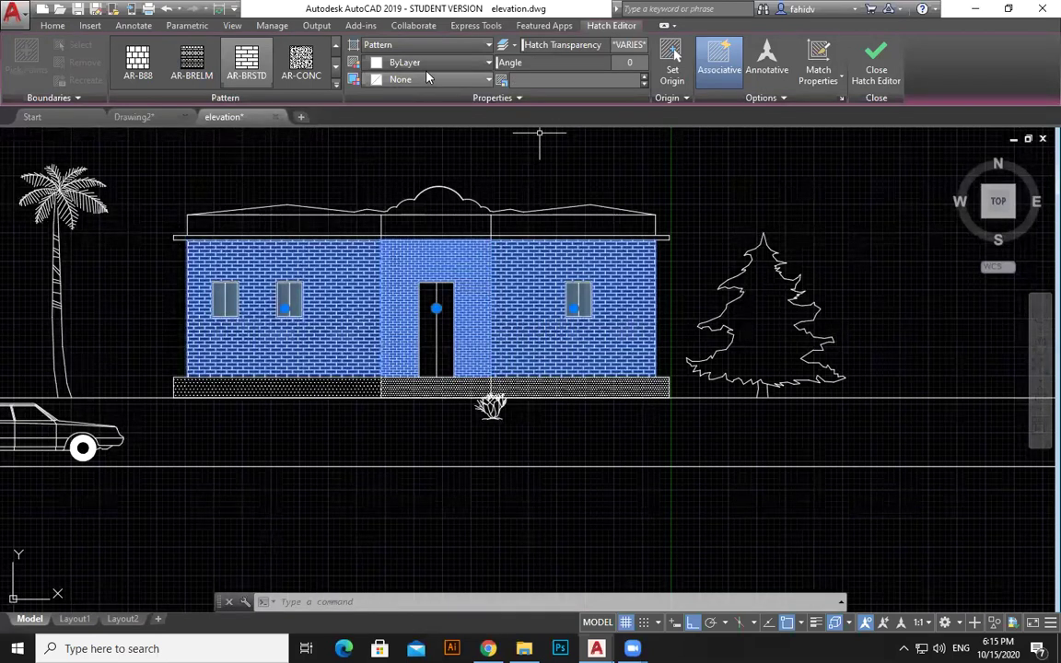
left_click(424, 62)
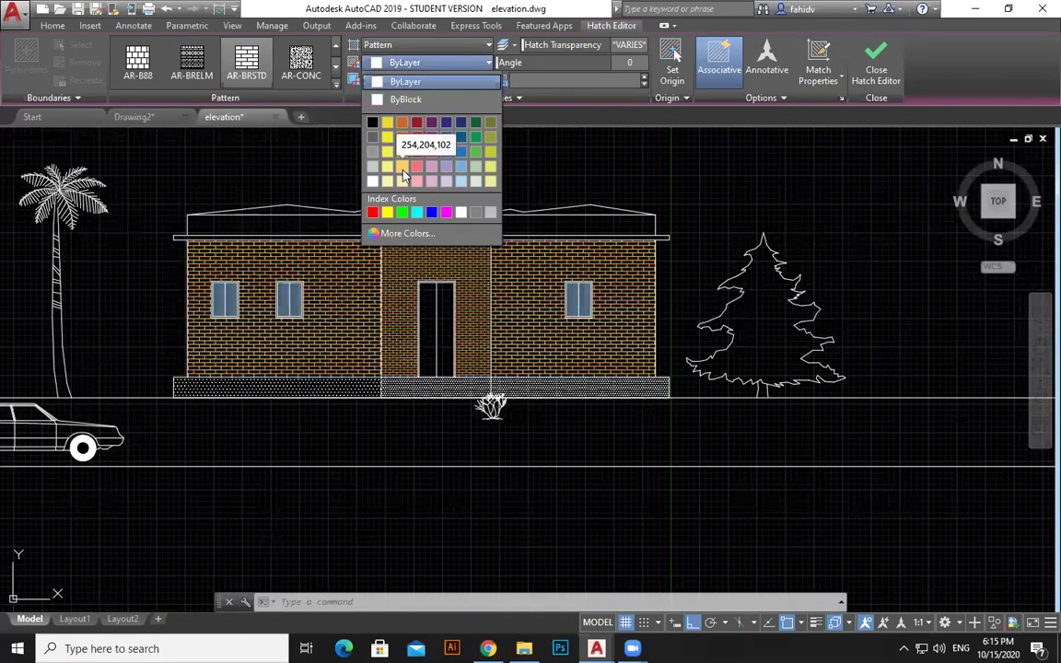
left_click(807, 292)
key("Escape")
scroll(771, 361, "down", 4)
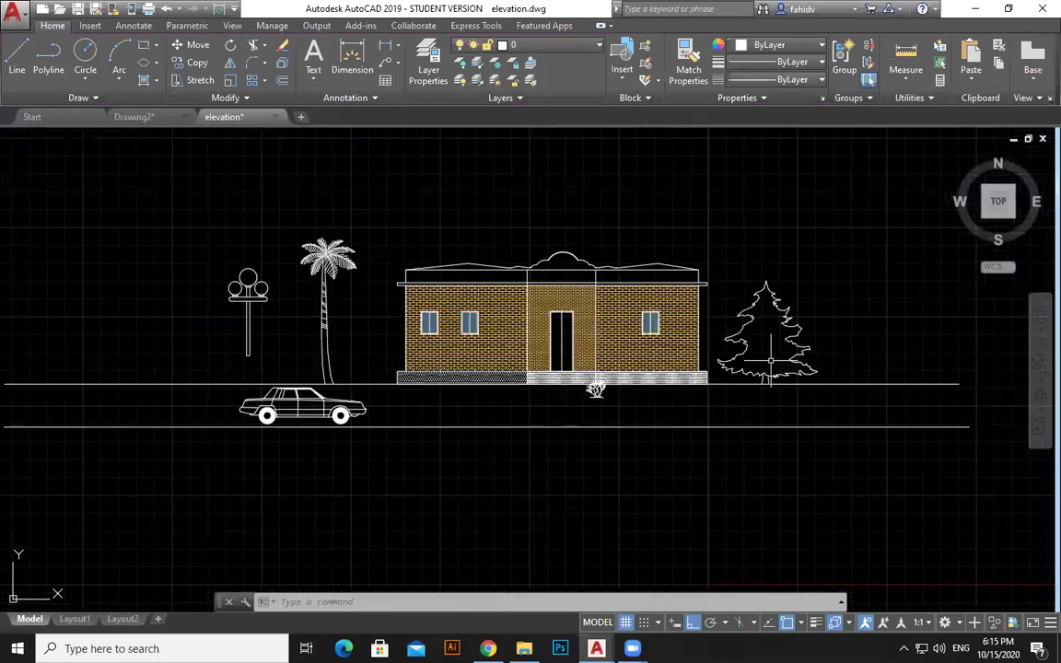
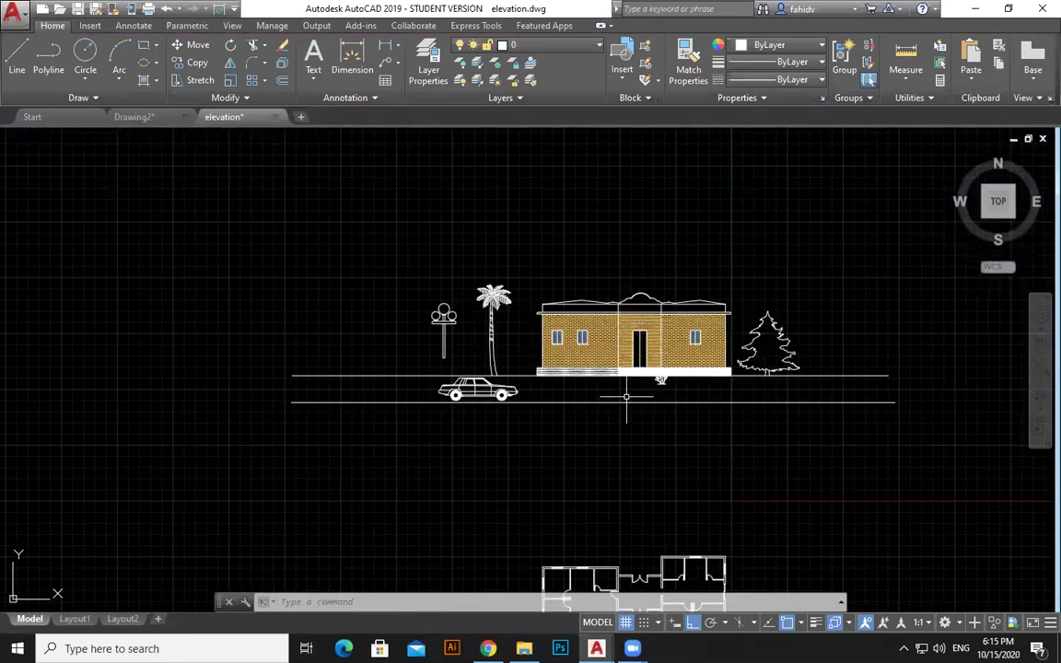
- Examine the whole elevation scene and compare it with the floor plan drawn beneath it
scroll(703, 419, "down", 2)
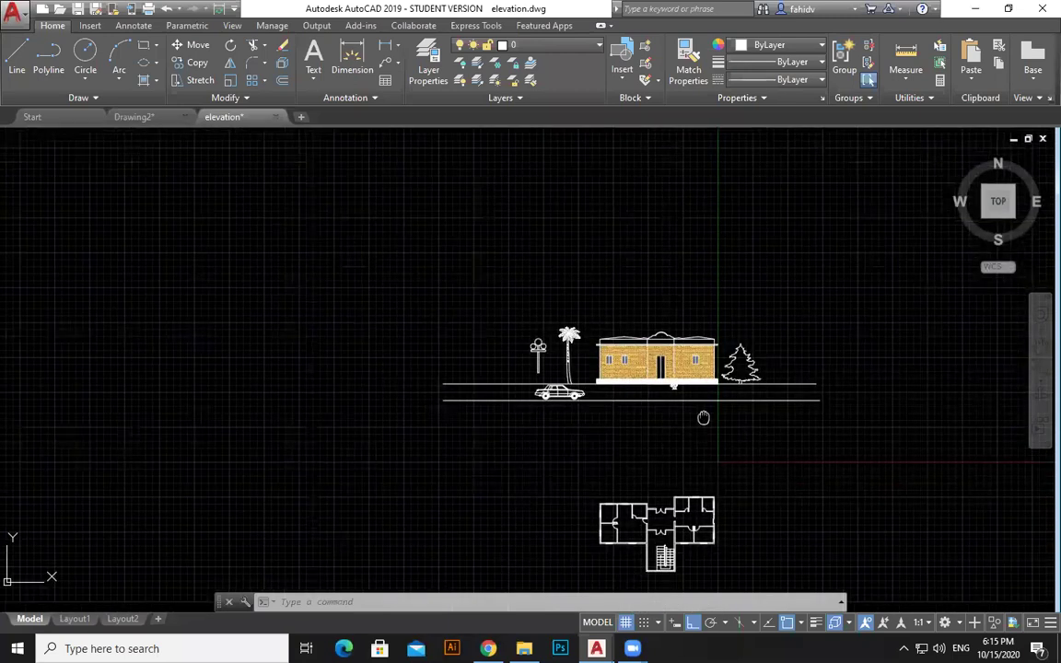
middle_click_drag(703, 418, 611, 327)
scroll(632, 291, "up", 2)
scroll(633, 398, "up", 2)
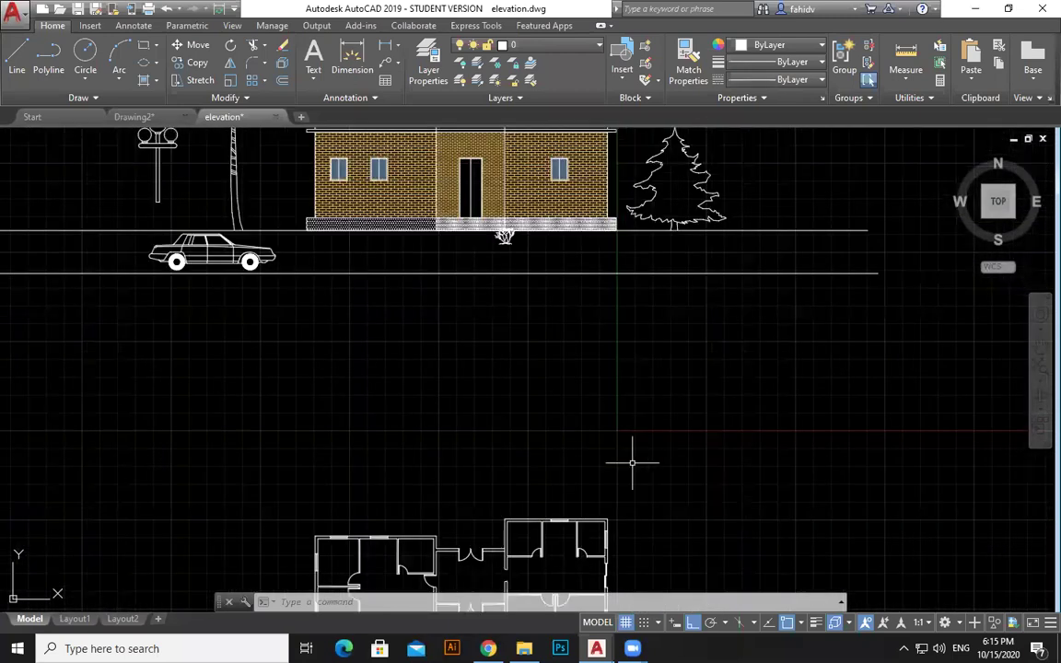
middle_click_drag(600, 480, 623, 201)
scroll(623, 202, "up", 2)
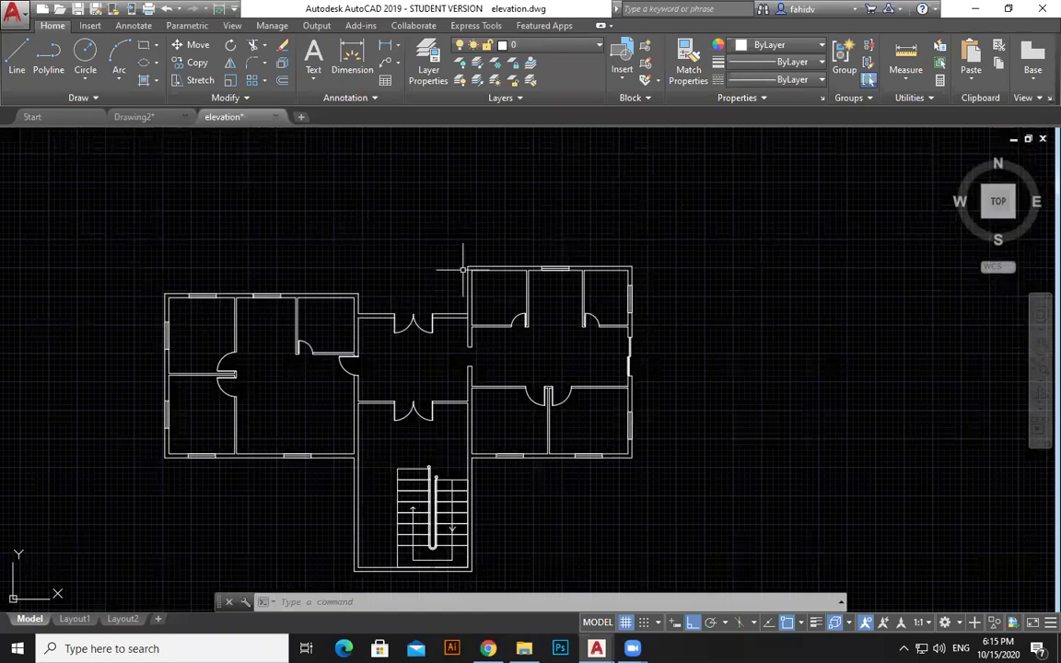
middle_click_drag(391, 221, 412, 304)
scroll(414, 304, "down", 4)
middle_click_drag(554, 253, 651, 405)
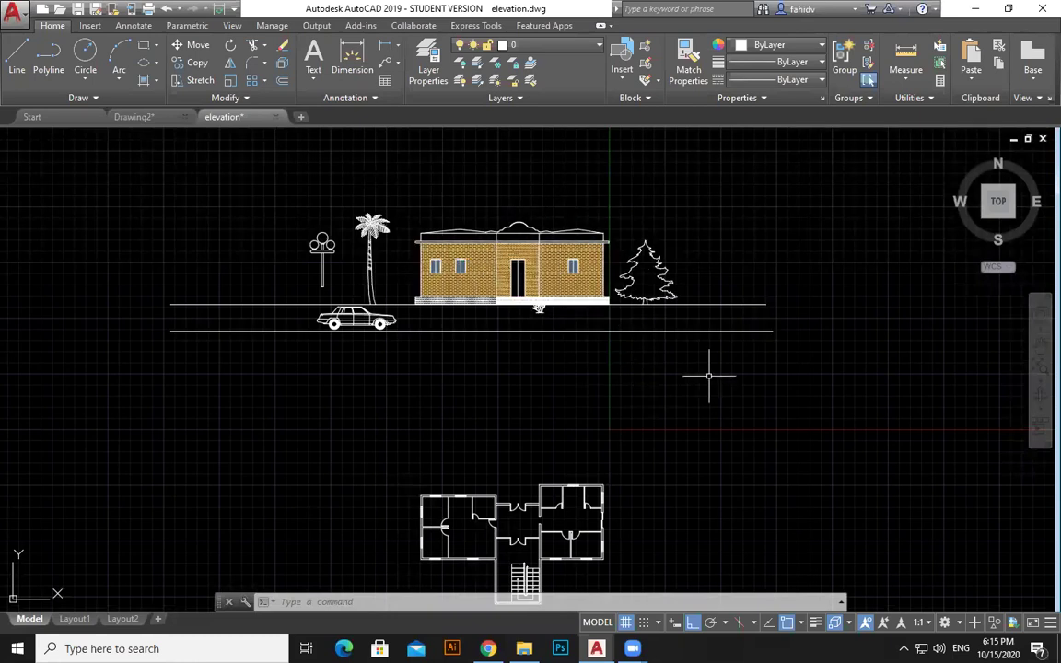
middle_click_drag(661, 421, 702, 369)
scroll(536, 405, "up", 4)
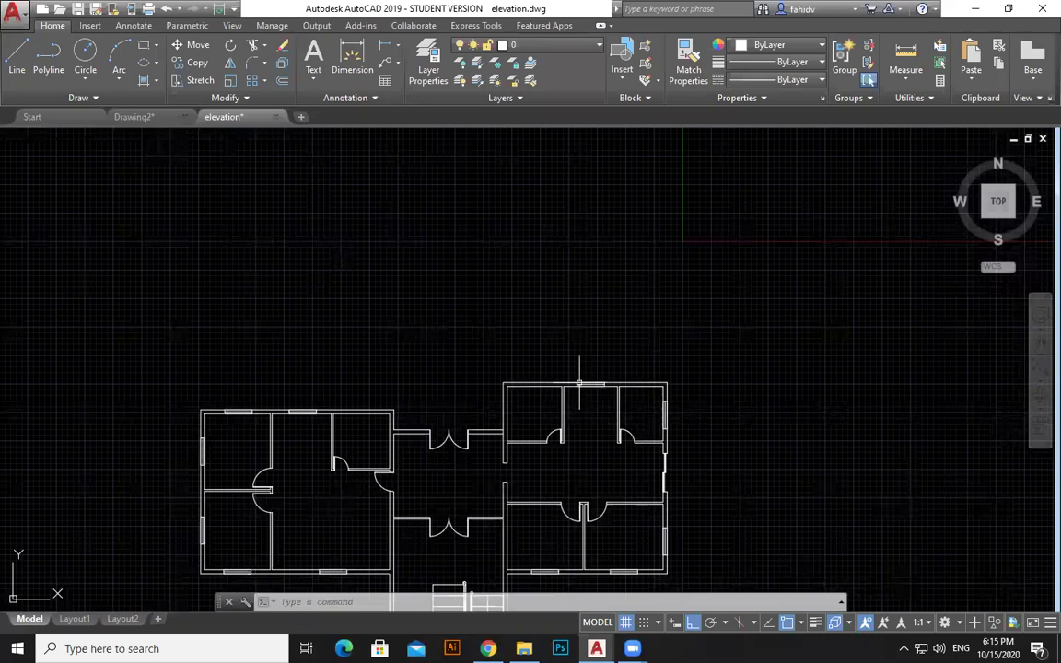
scroll(641, 308, "down", 4)
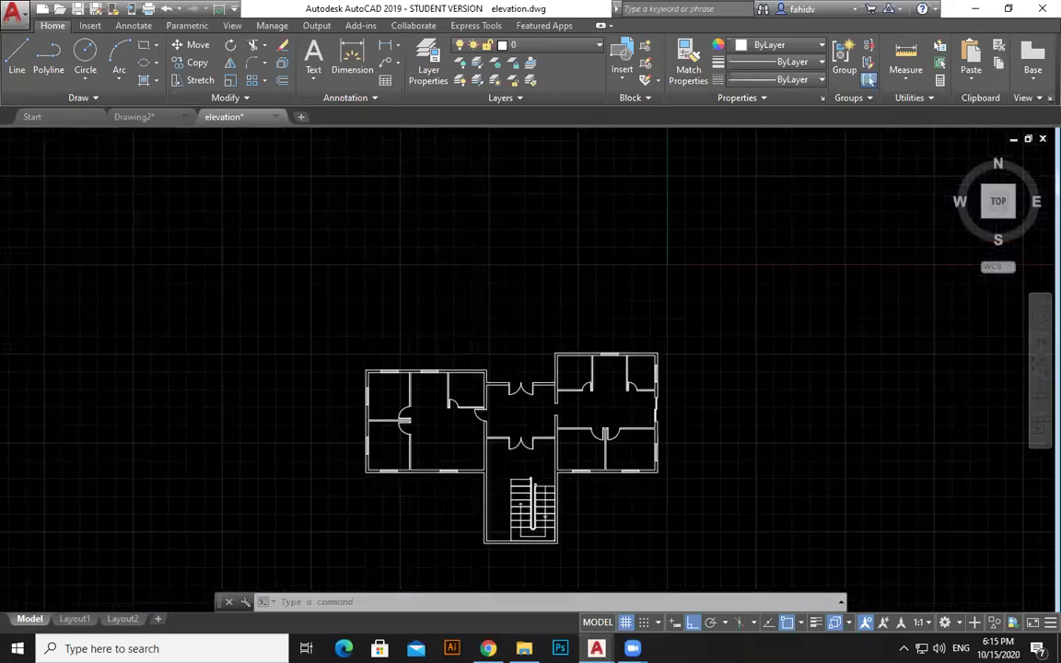
- Erase the pine tree, the palm tree, the street lamp and the car from the elevation scene
scroll(701, 145, "up", 2)
mouse_move(701, 146)
middle_mouse_down()
mouse_move(781, 213)
mouse_move(755, 317)
middle_mouse_up()
left_click(788, 239)
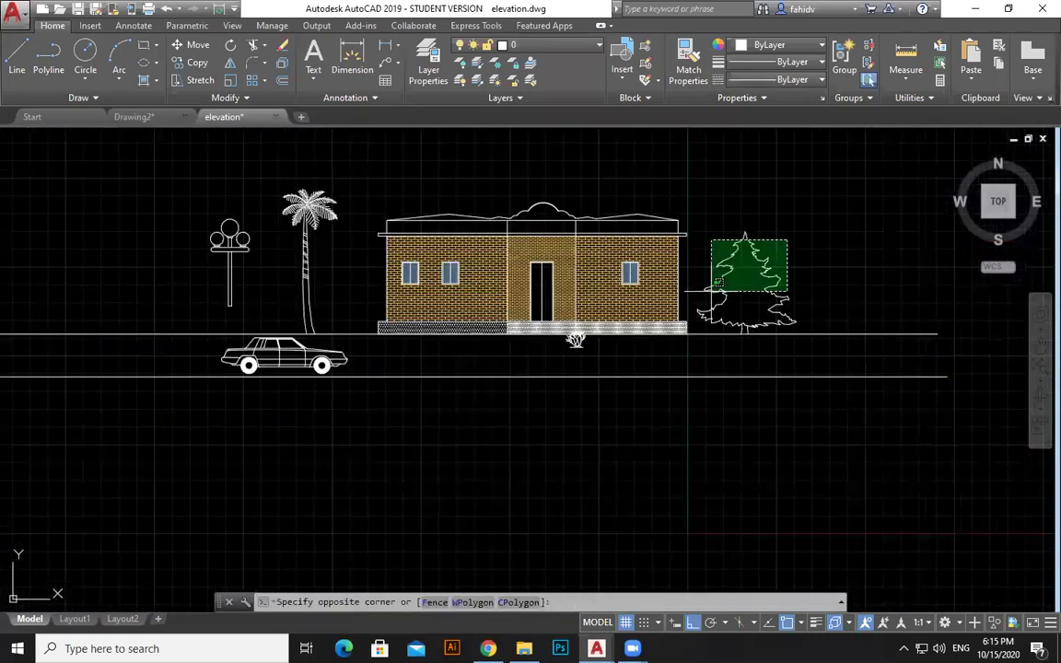
left_click(710, 291)
key("Delete")
left_click(330, 179)
left_click(146, 309)
key("Delete")
left_click(246, 363)
key("Delete")
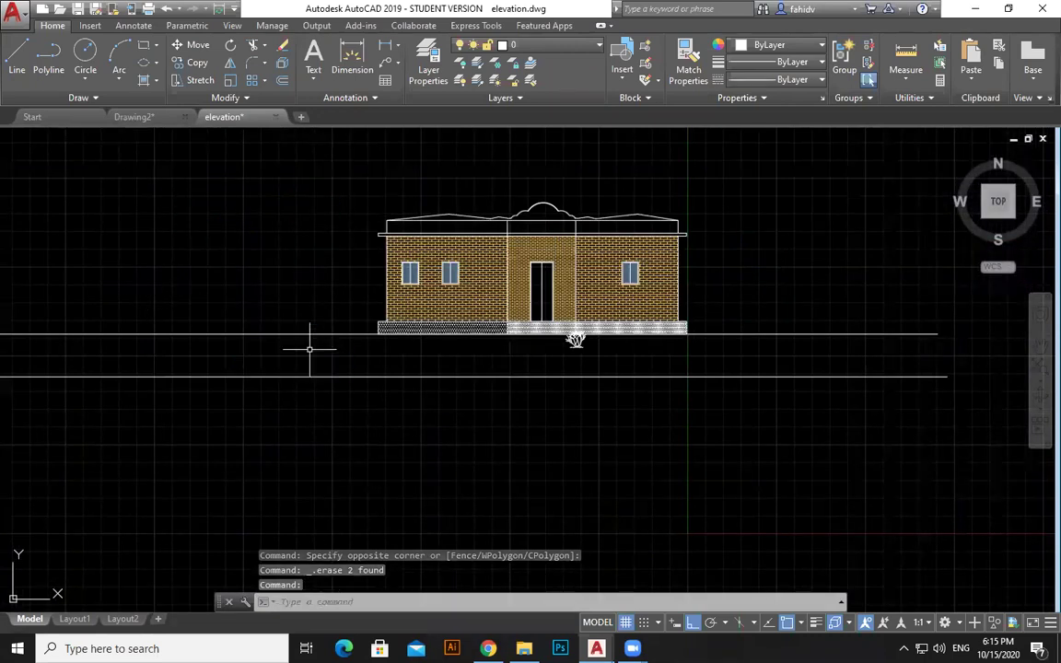
- Erase the coloured brick hatches from all three wall sections, keeping the hatched base
scroll(643, 281, "up", 2)
left_click(643, 281)
key("Delete")
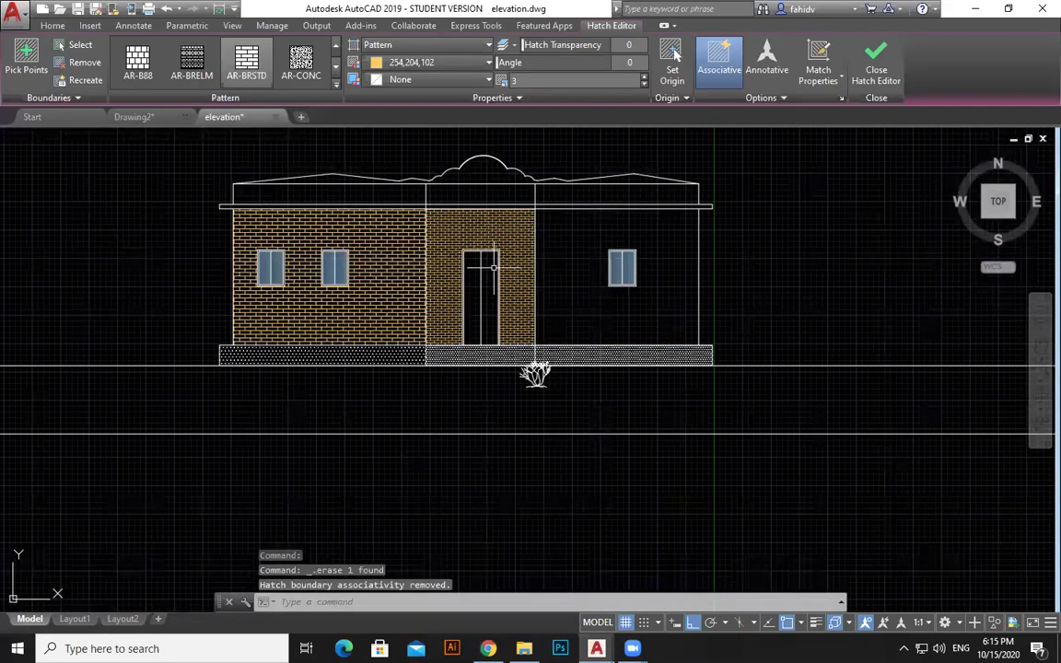
key("Delete")
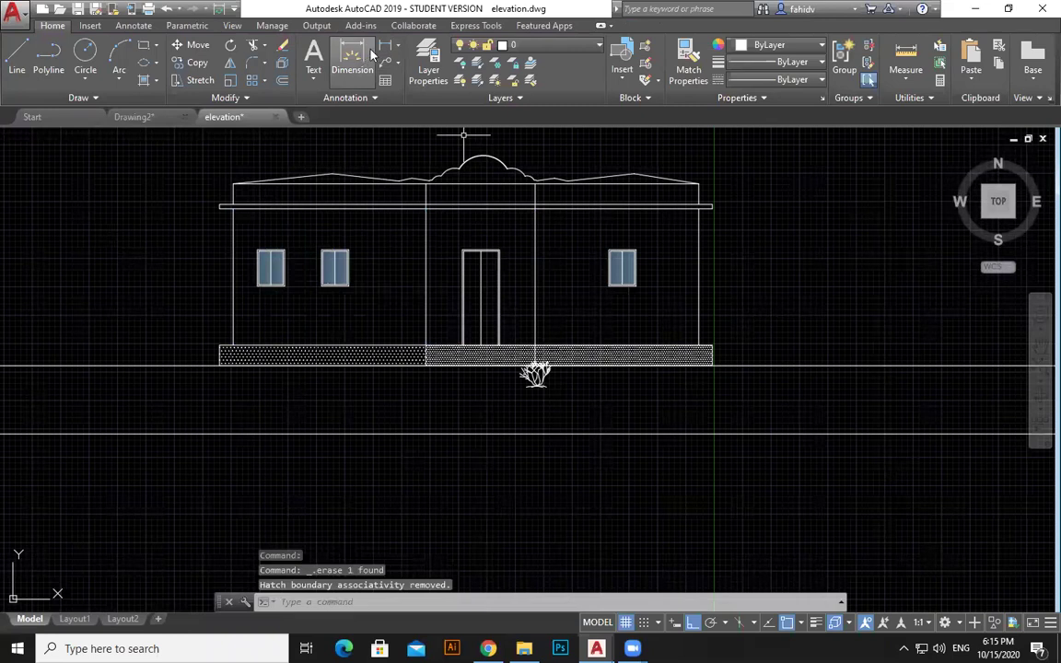
- Dimension the height of the hatched base at the building's right end, with the dimension line outside the building
left_click(353, 57)
scroll(828, 364, "up", 2)
scroll(540, 360, "up", 3)
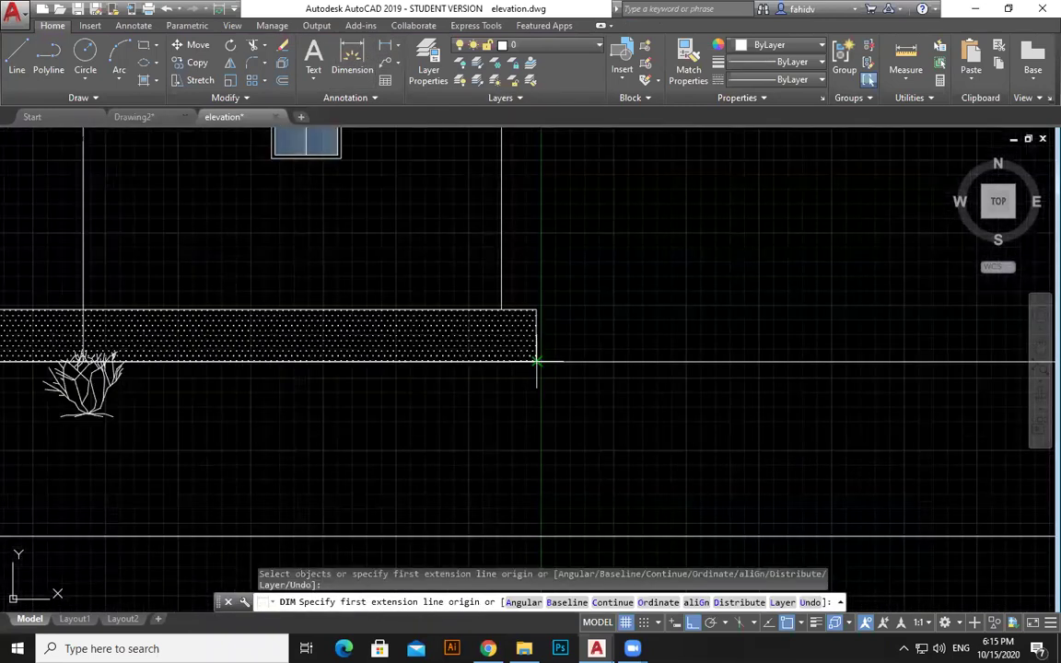
left_click(540, 361)
left_click(537, 311)
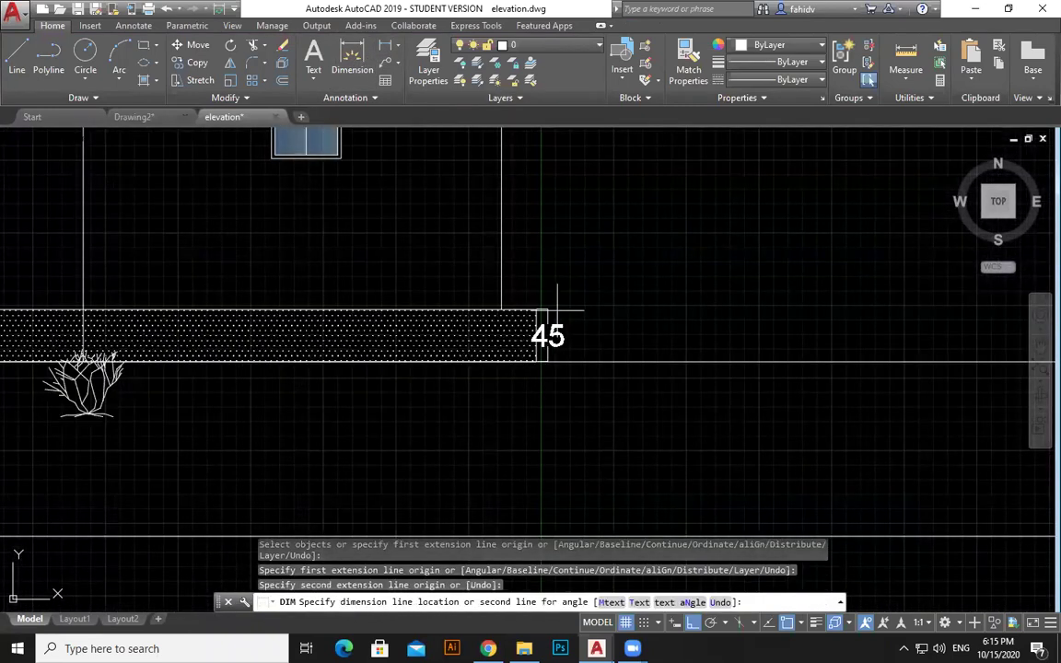
left_click(645, 313)
- Dimension the right wall's height from the top of the base to the underside of the cornice
left_click(501, 310)
scroll(546, 265, "down", 4)
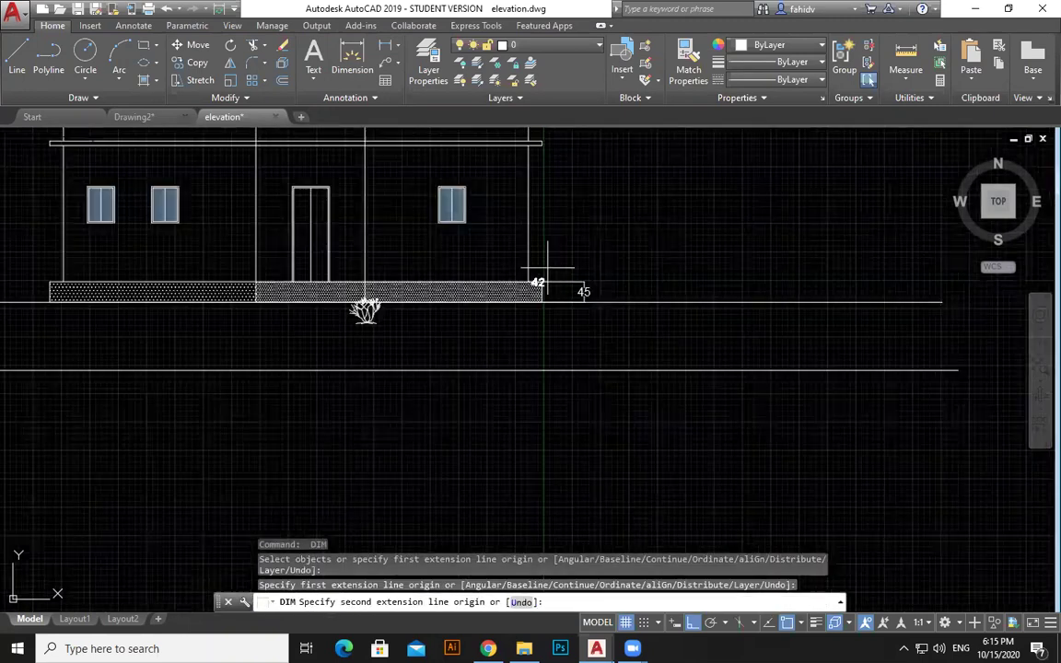
mouse_move(528, 145)
middle_mouse_down()
mouse_move(541, 275)
mouse_move(574, 326)
middle_mouse_up()
left_click(542, 275)
left_click(595, 290)
key("Return")
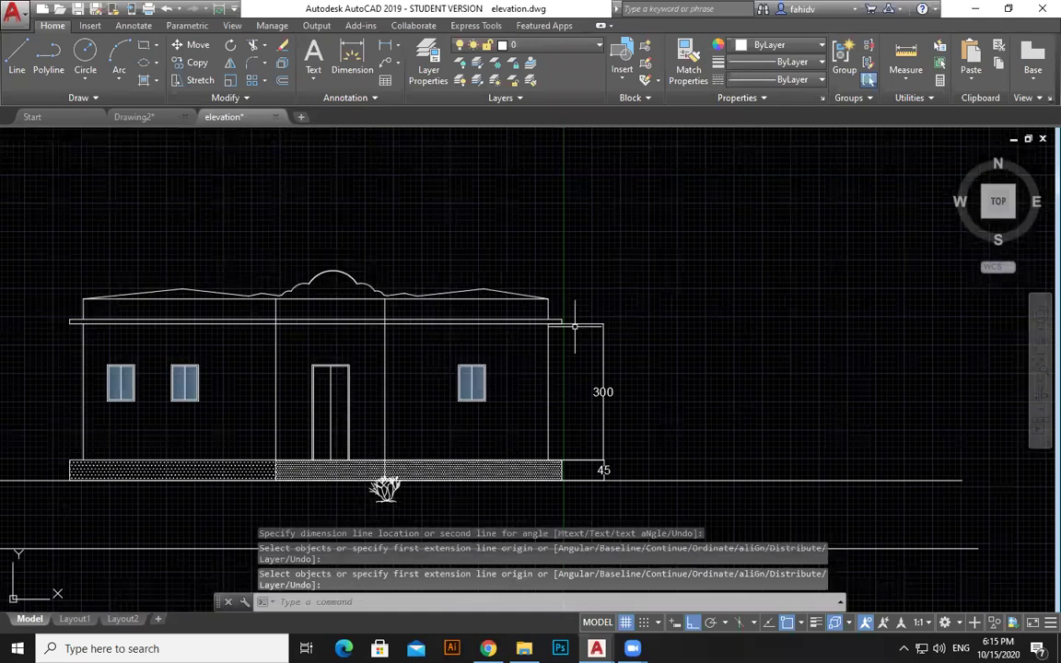
- Dimension the cornice's thickness at its right end, in line with the wall height dimension
key("Return")
scroll(575, 325, "up", 4)
left_click(544, 309)
left_click(647, 320)
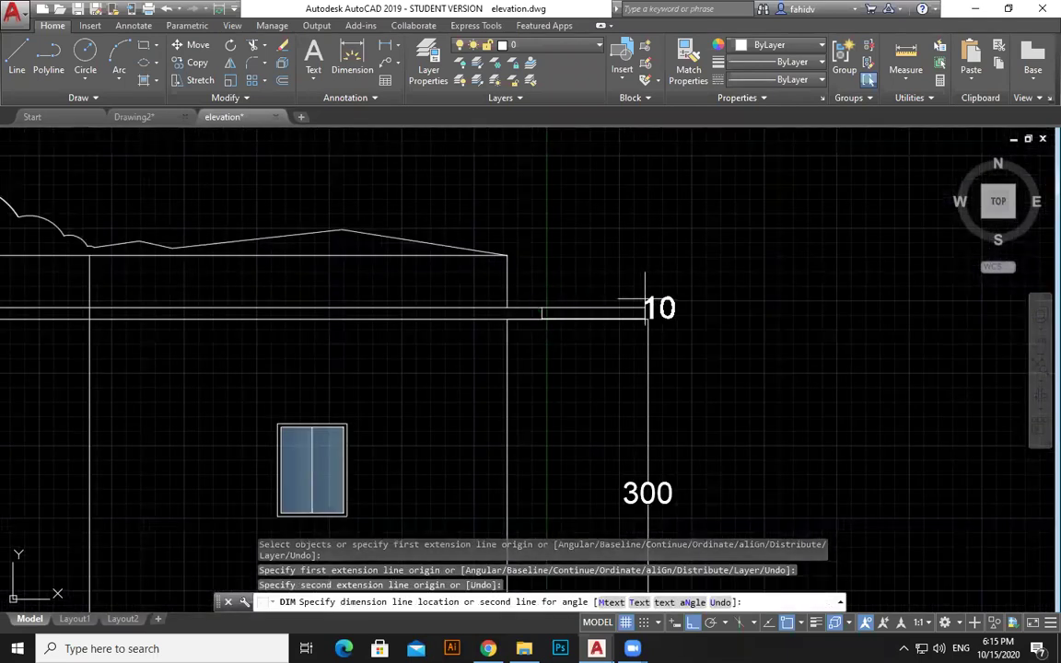
left_click(649, 306)
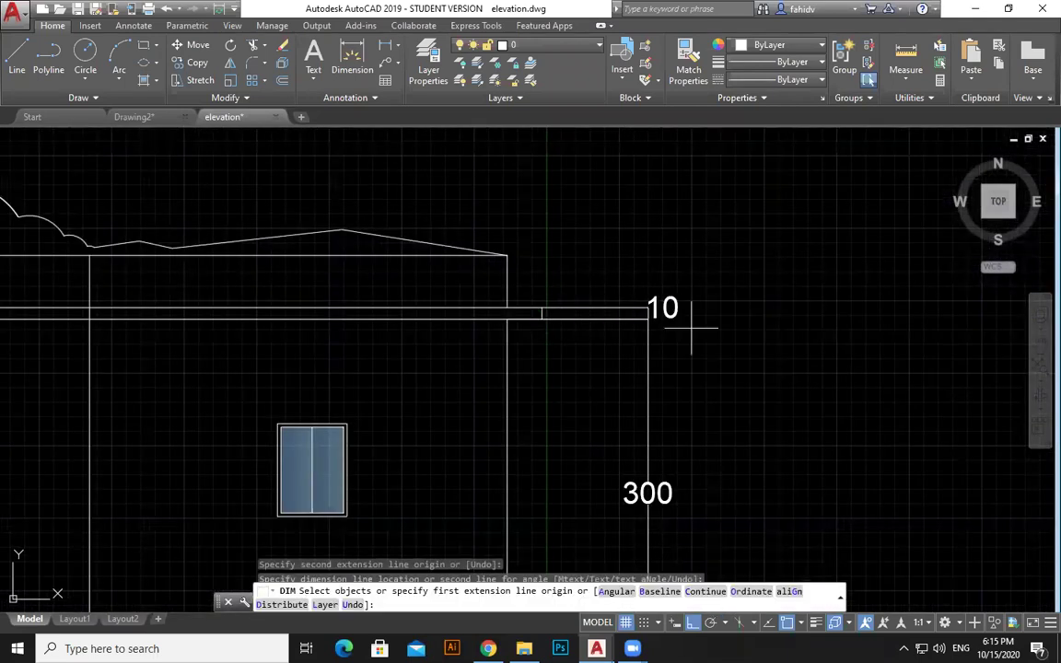
scroll(688, 326, "down", 2)
scroll(741, 279, "down", 3)
key("Escape")
- Erase the cornice, wall and base dimensions beside the building
left_click(729, 278)
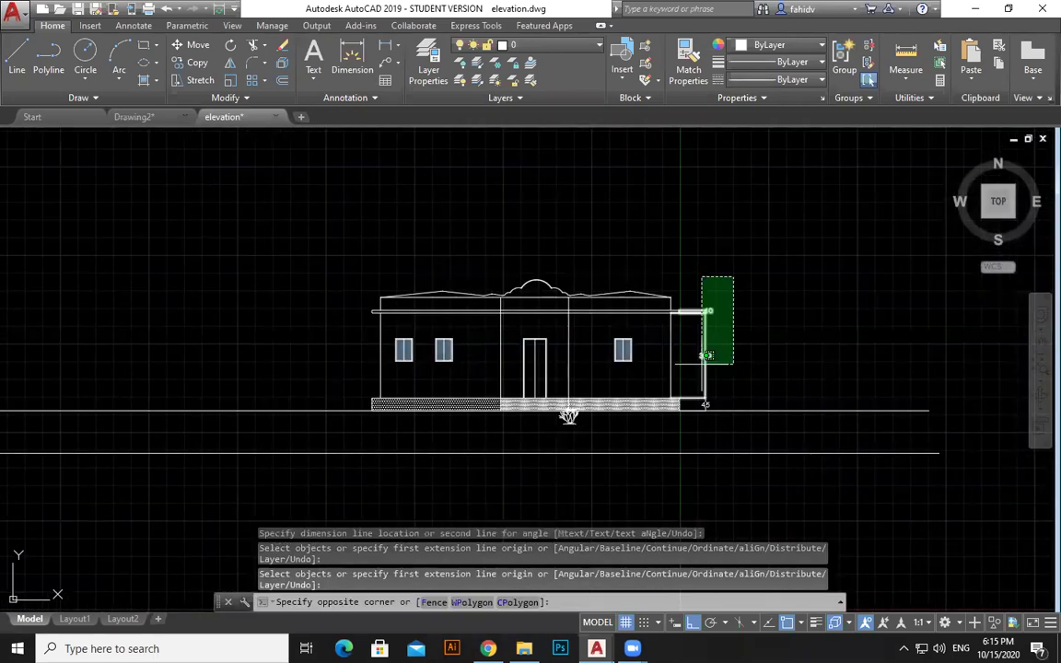
left_click(701, 362)
key("Delete")
scroll(732, 386, "up", 3)
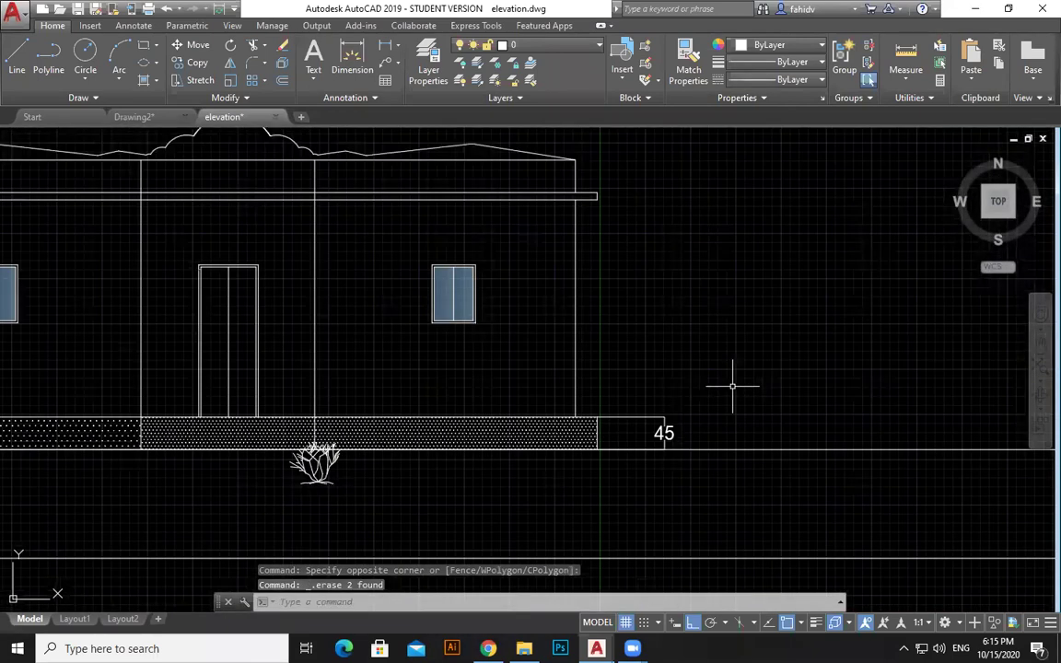
left_click(664, 433)
key("Delete")
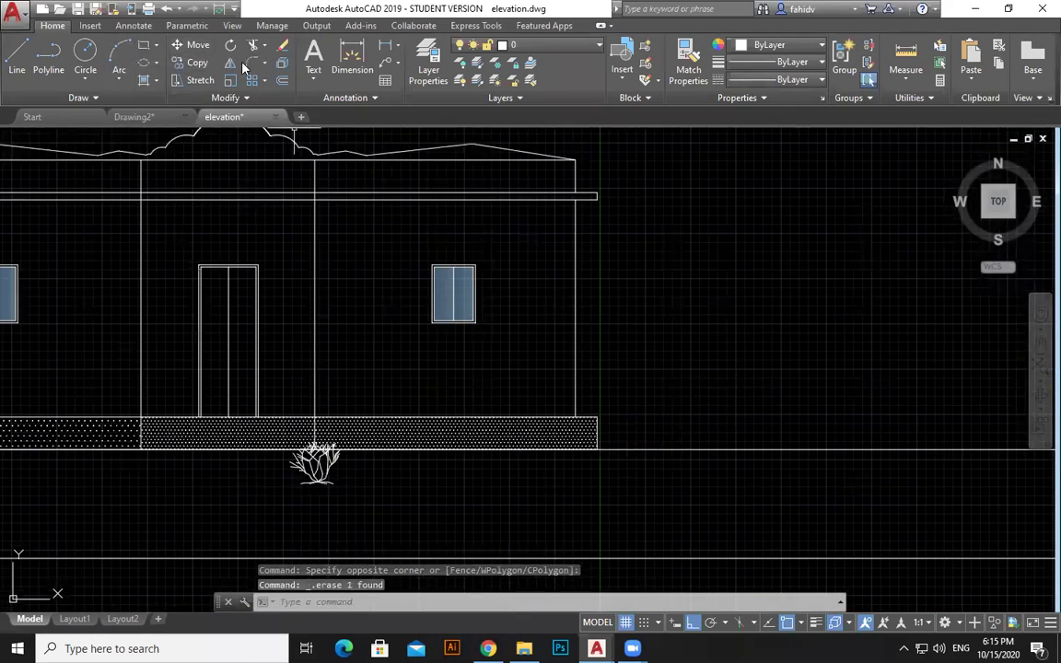
- Dimension the base's height again at its right end, placing the dimension line just outside the building
left_click(352, 60)
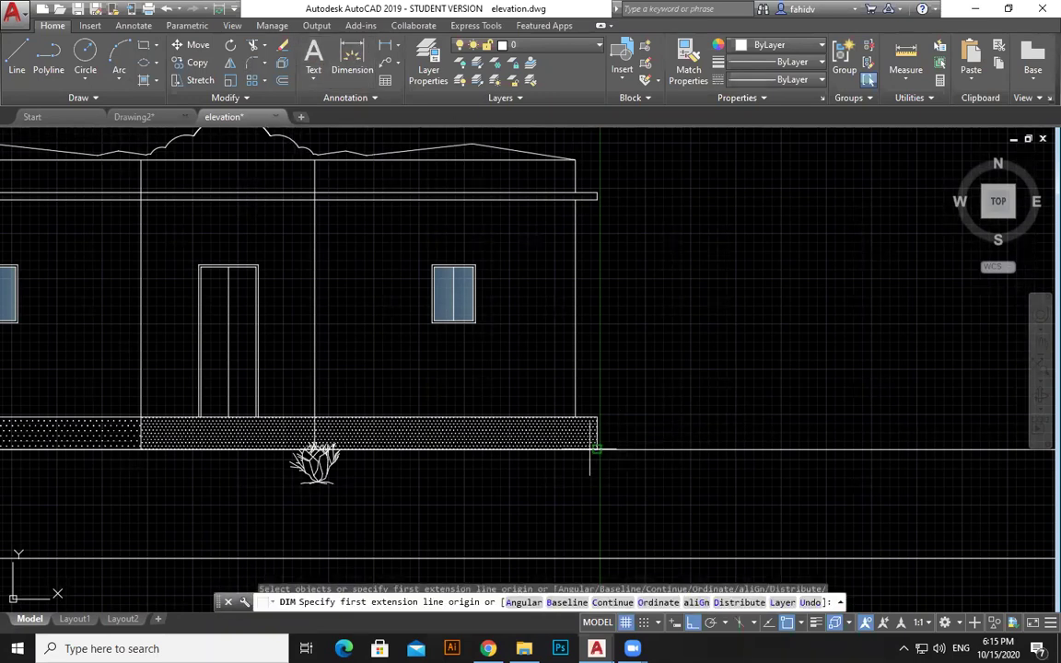
left_click(598, 425)
left_click(597, 449)
left_click(645, 433)
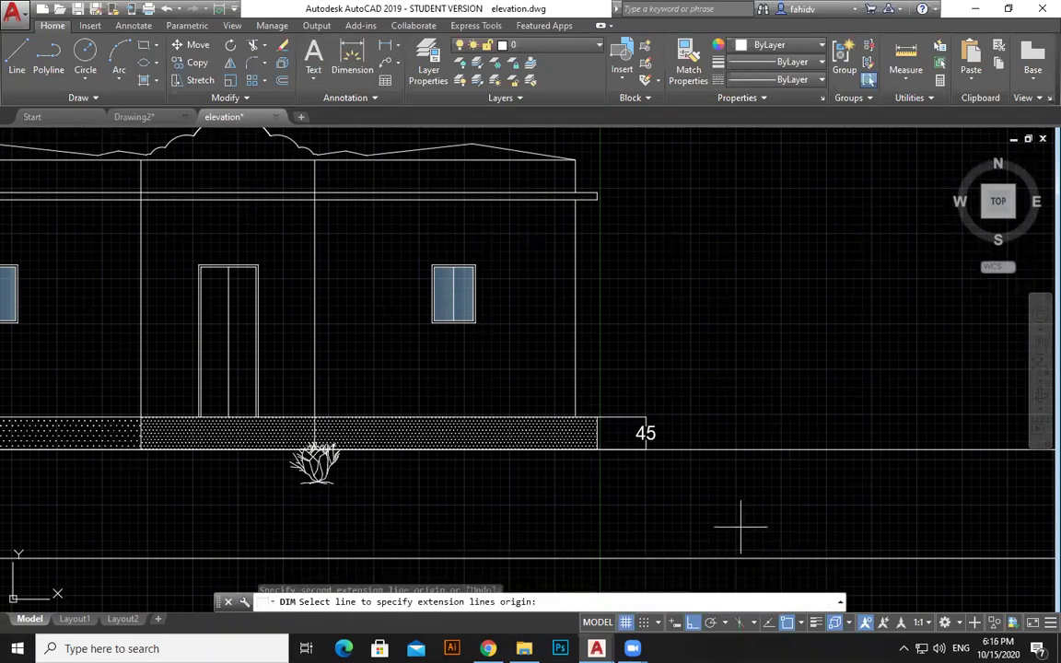
- Continue the base dimension upward as a chain to the cornice's underside, the cornice's top and the parapet's top corner
left_click(705, 592)
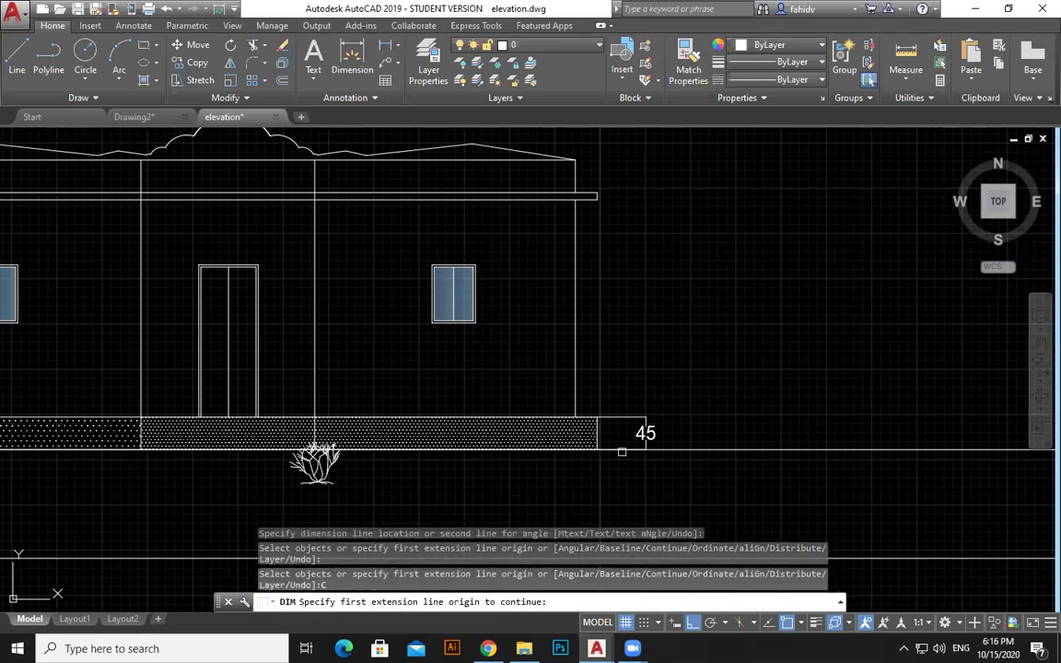
left_click(613, 414)
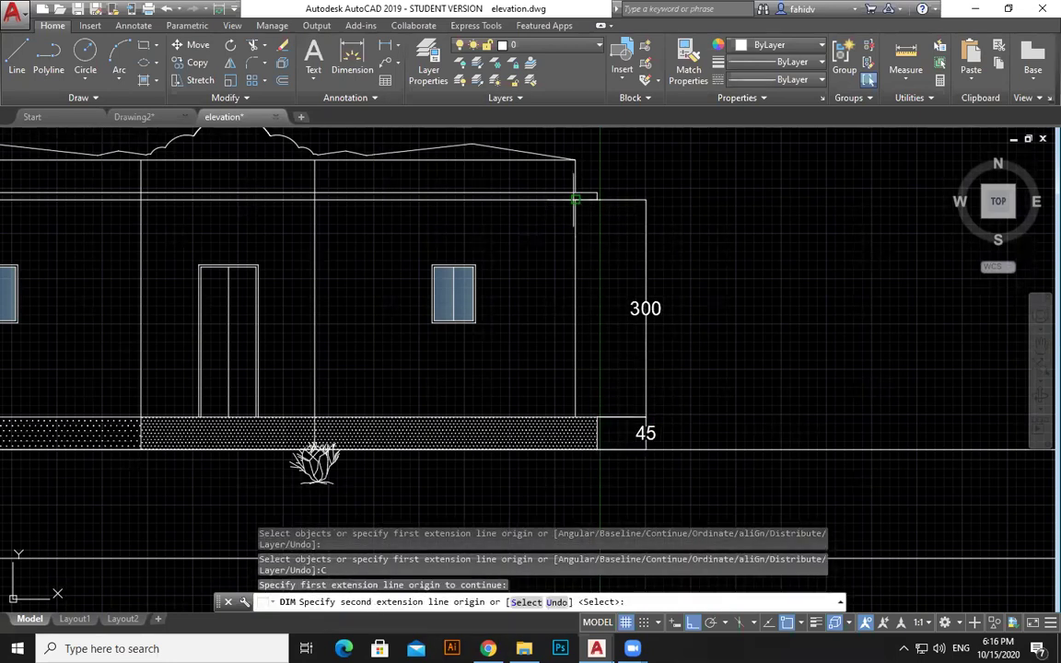
left_click(575, 196)
left_click(596, 194)
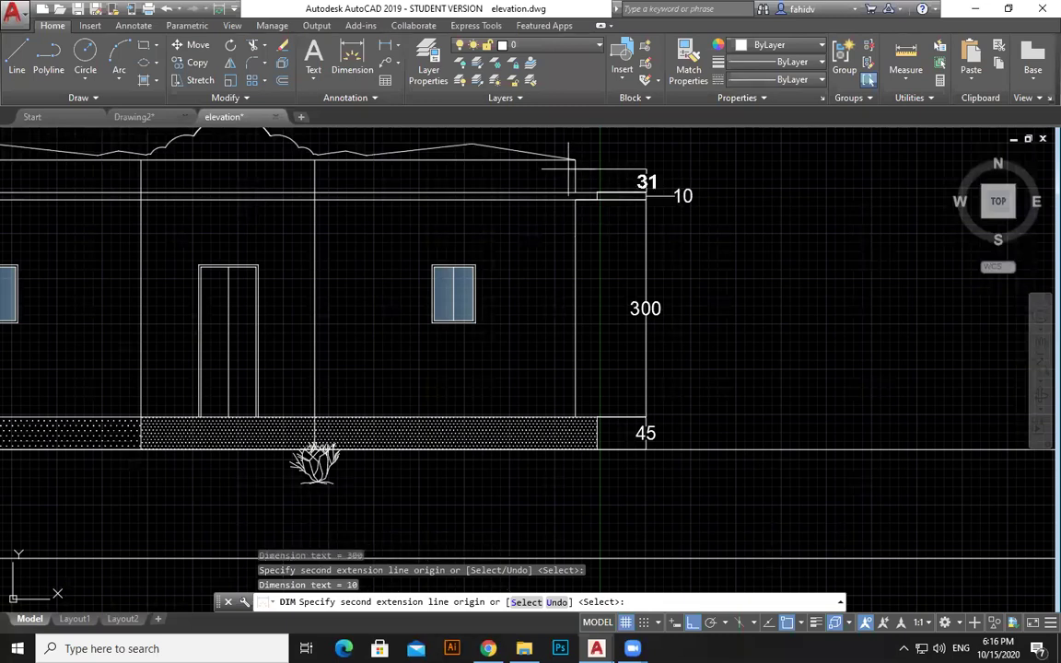
left_click(576, 160)
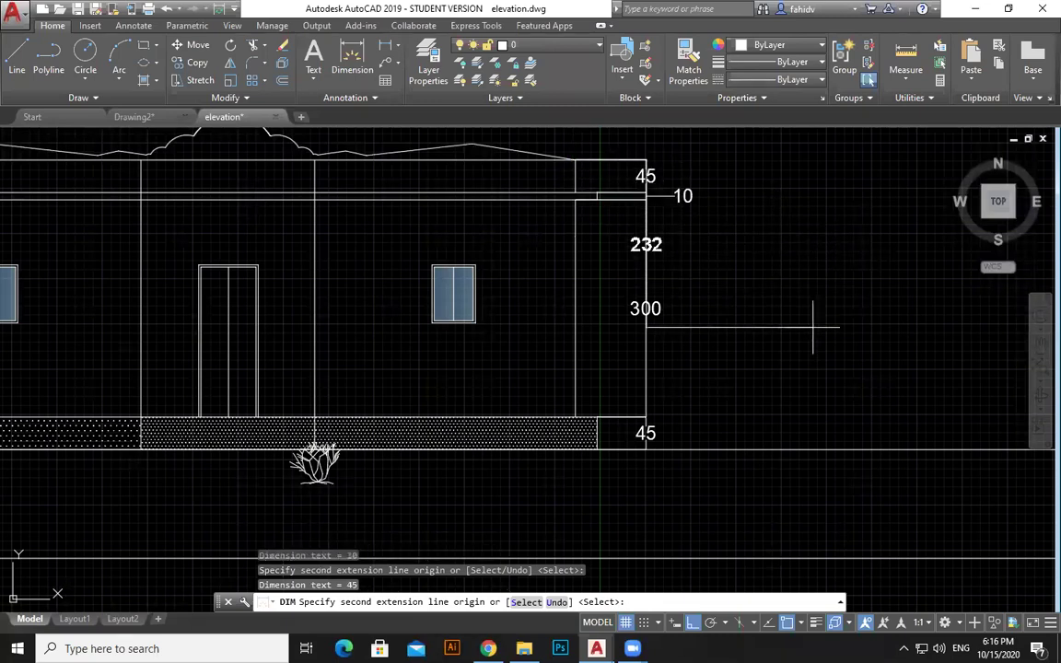
key("Escape")
scroll(611, 336, "down", 2)
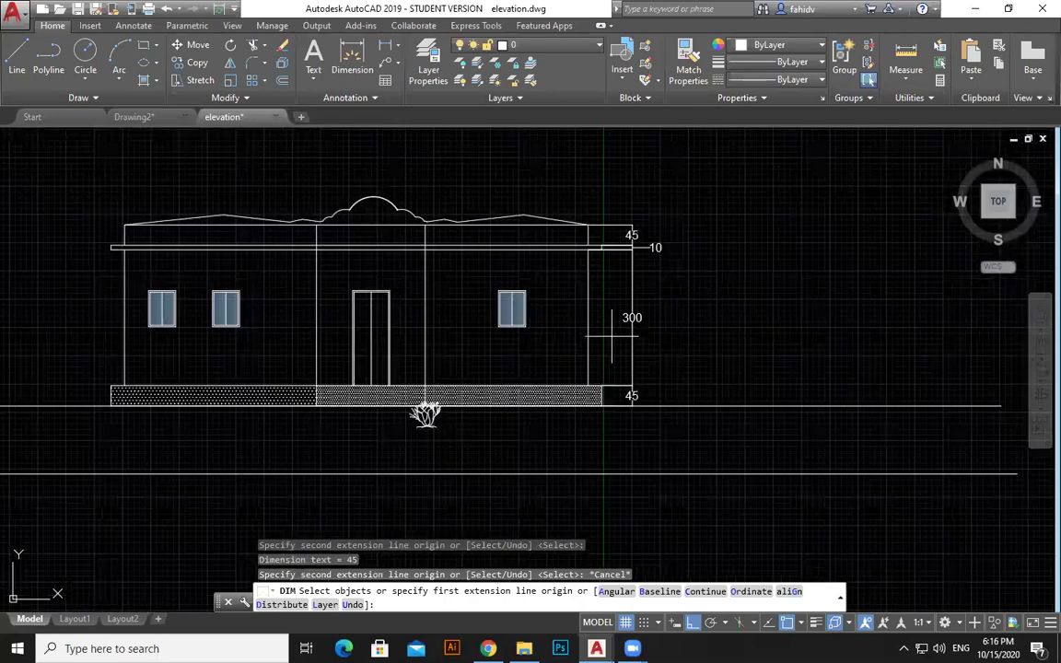
middle_click_drag(612, 336, 732, 325)
scroll(709, 287, "up", 2)
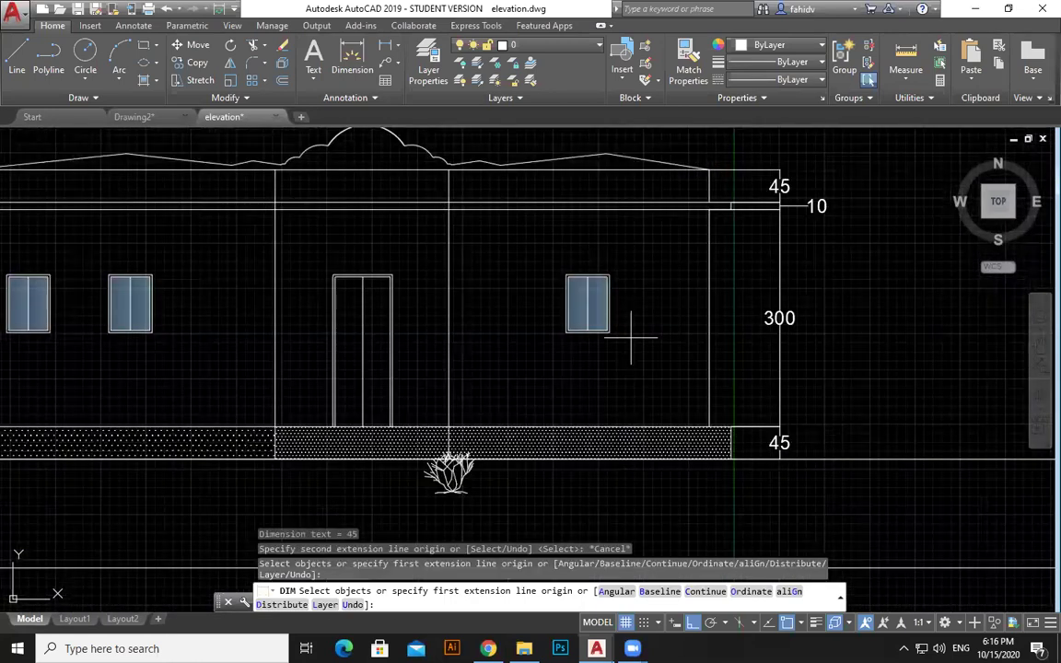
key("Escape")
key("Escape")
- Dimension the height from the base's top up to the right window's lower corner, placing the dimension line beside the window
scroll(607, 356, "up", 4)
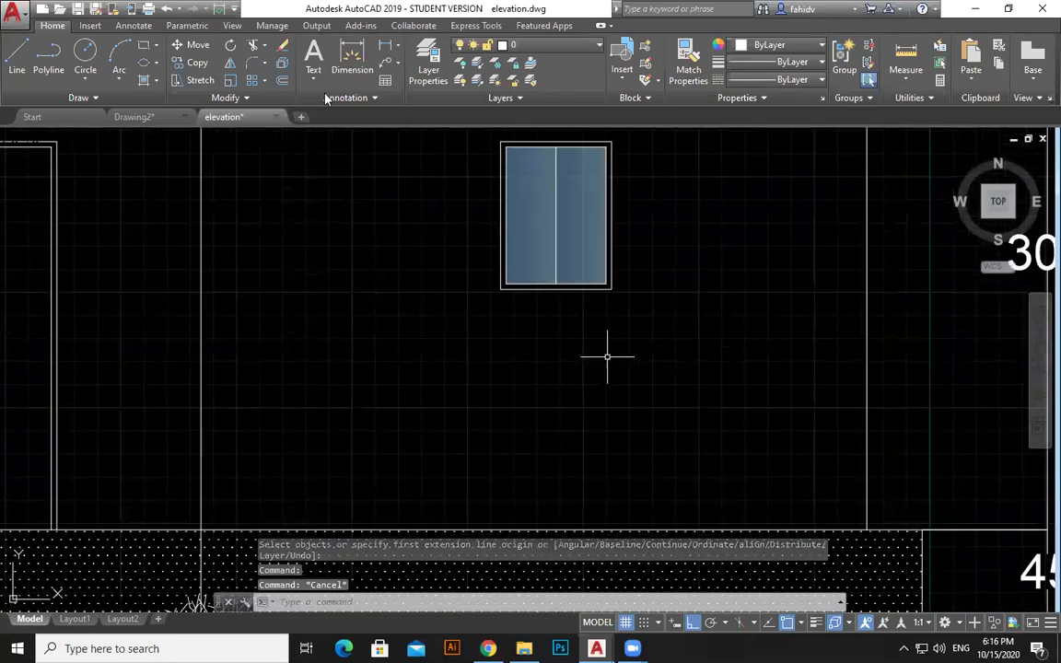
key("Return")
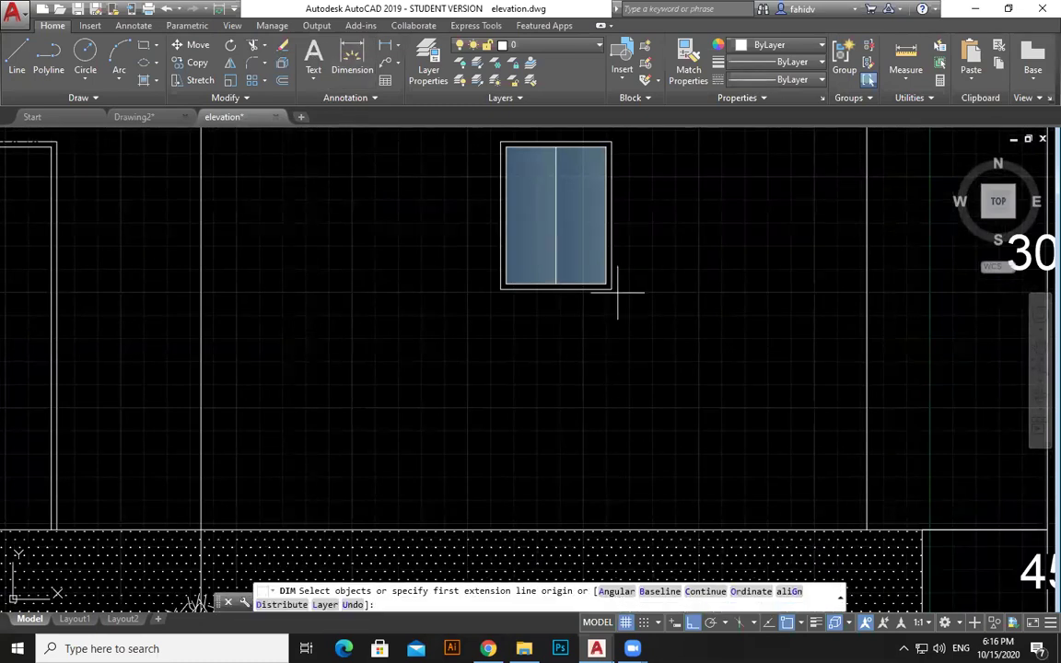
left_click(617, 293)
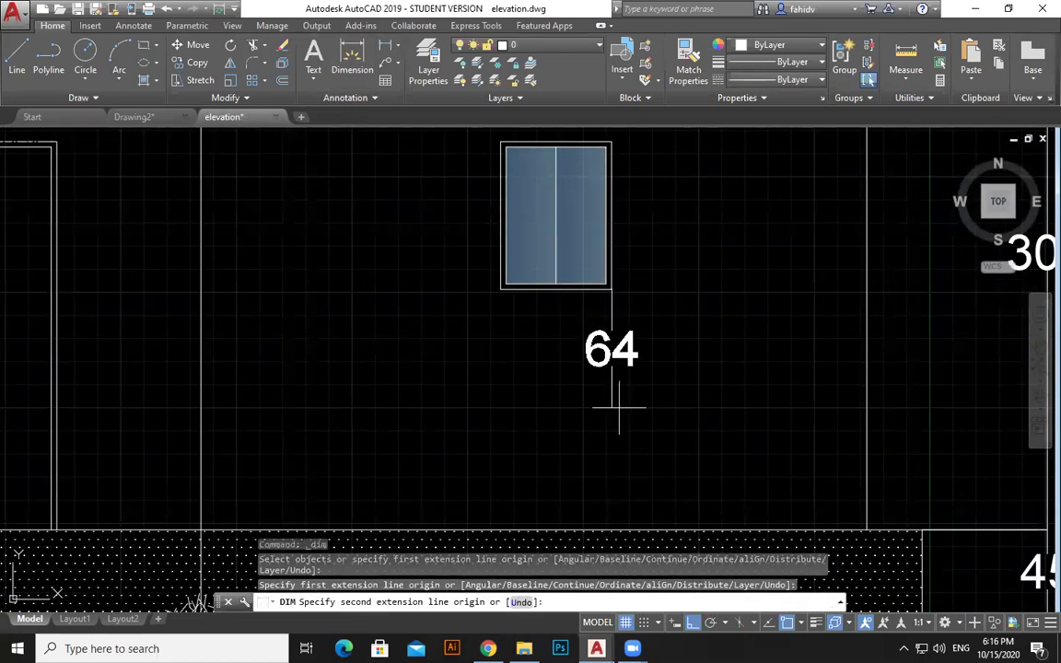
left_click(611, 523)
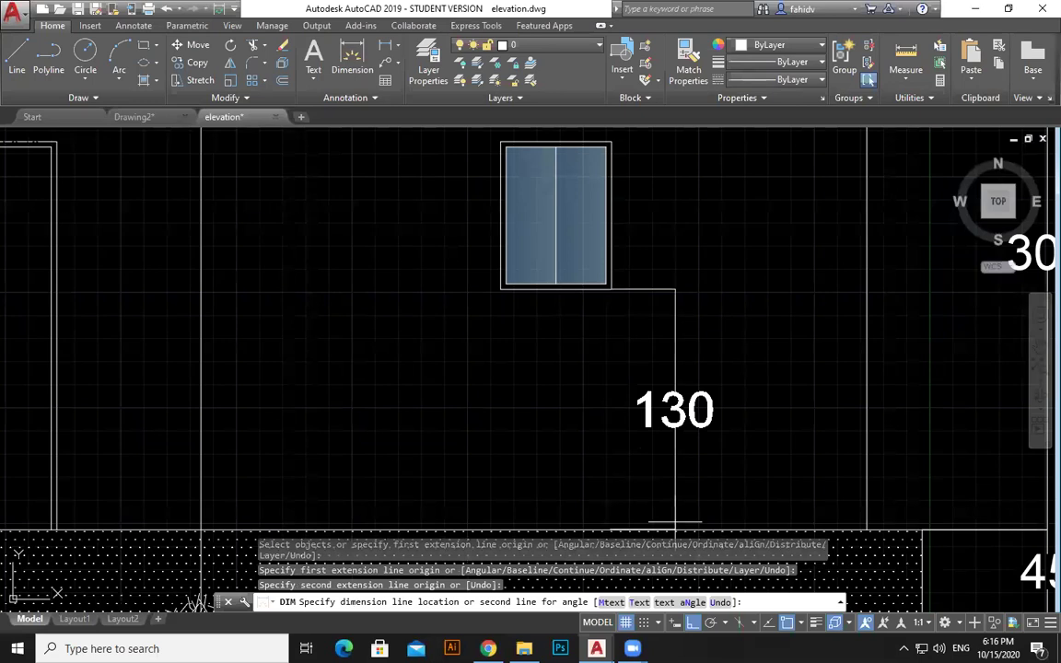
left_click(675, 396)
scroll(644, 414, "down", 2)
middle_click_drag(653, 461, 652, 458)
- Dimension the height from the right window's upper corner down to the base's top, placing it outside the sill height dimension
key("Escape")
key("space")
key("space")
key("space")
left_click(635, 324)
middle_click_drag(634, 409, 672, 230)
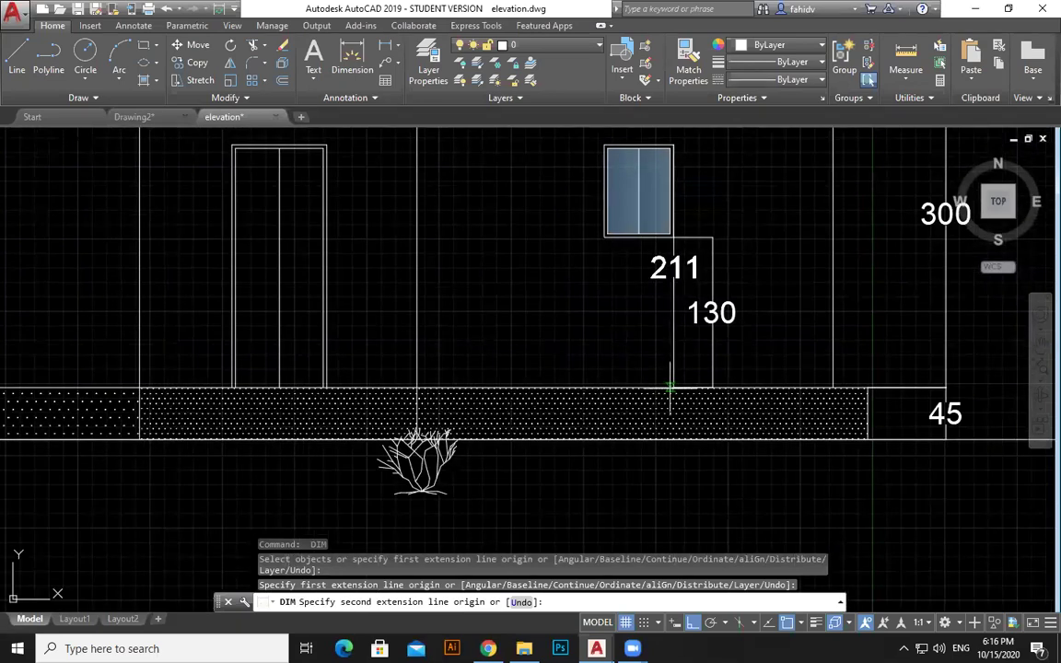
left_click(670, 387)
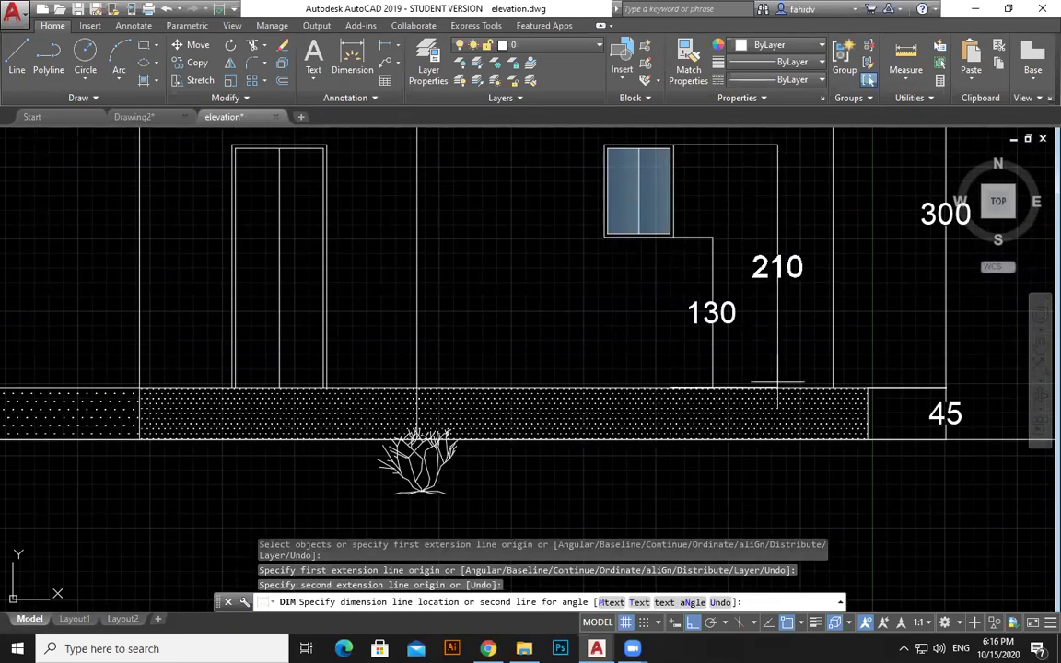
left_click(775, 387)
middle_click_drag(774, 386, 779, 466)
- Dimension the right window's own height, with its dimension line aligned above the sill height dimension
left_click(677, 225)
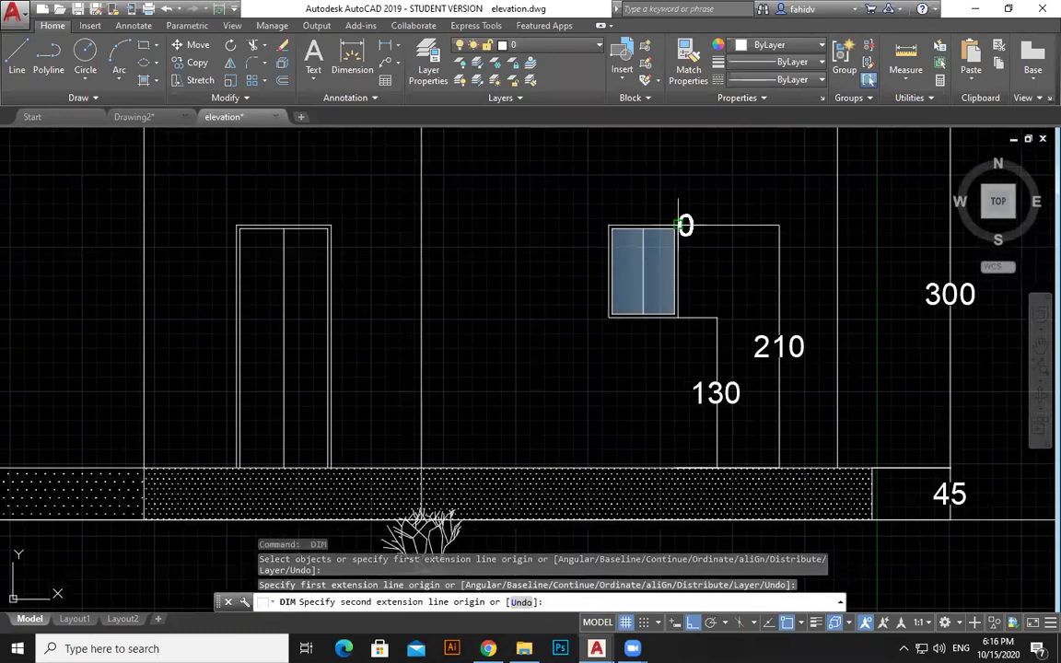
left_click(679, 315)
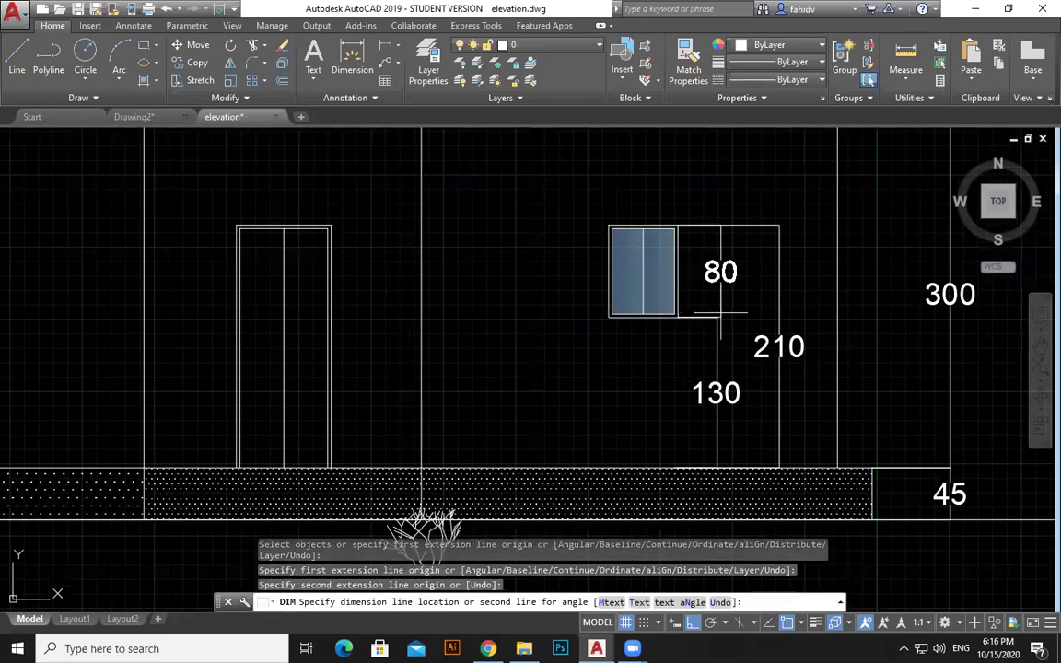
left_click(717, 314)
scroll(692, 343, "down", 2)
scroll(473, 173, "up", 2)
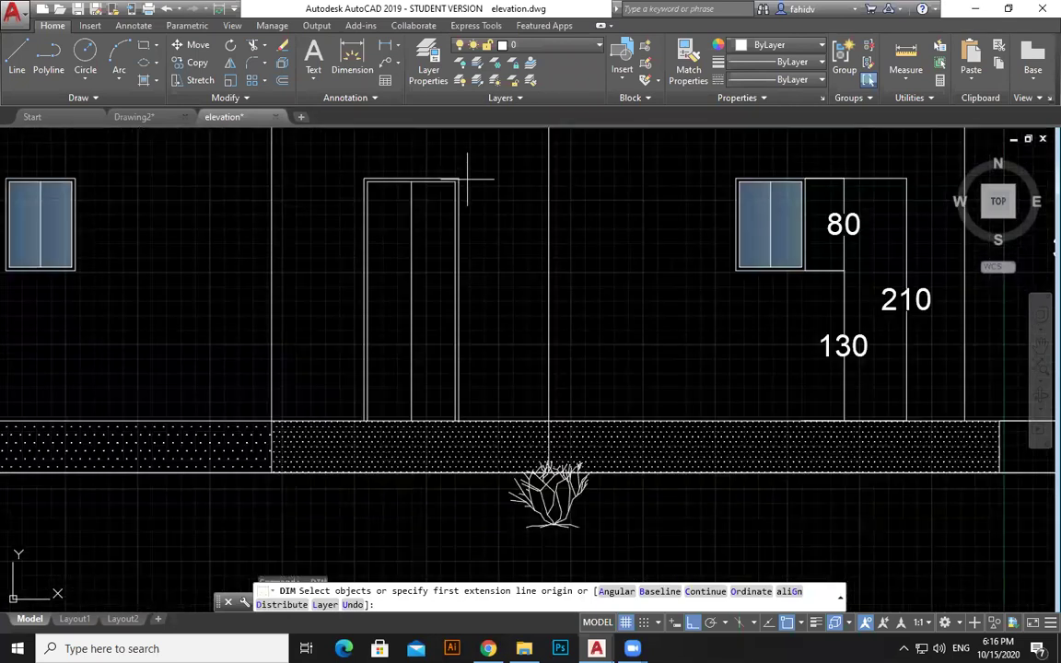
- Dimension the door's height from its upper right corner to the base's top, with the dimension line beside the door
left_click(459, 179)
left_click(500, 420)
left_click(500, 416)
scroll(552, 391, "down", 2)
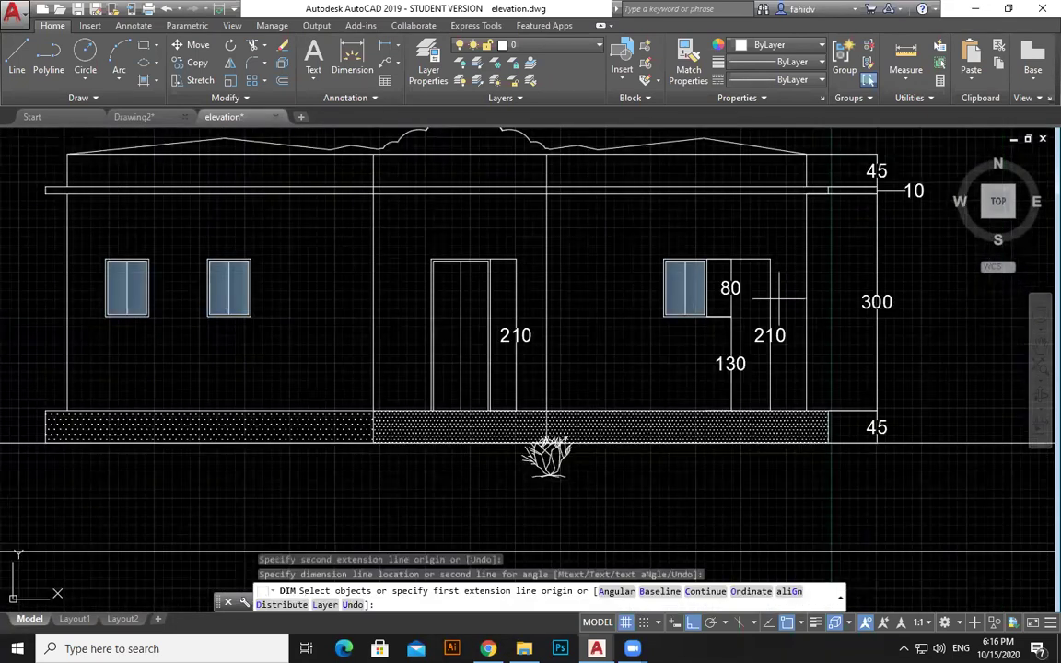
scroll(657, 276, "down", 2)
middle_click_drag(644, 442, 664, 361)
scroll(881, 243, "up", 2)
mouse_move(881, 243)
middle_mouse_down()
mouse_move(824, 364)
mouse_move(894, 377)
middle_mouse_up()
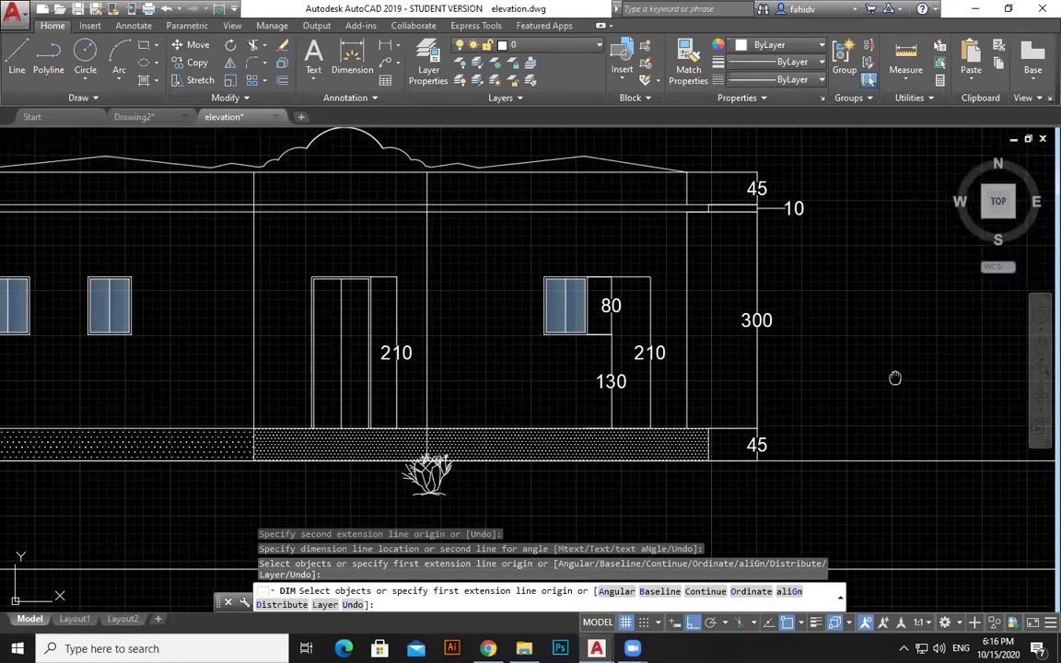
scroll(894, 378, "down", 2)
middle_click_drag(889, 368, 878, 364)
scroll(877, 365, "up", 2)
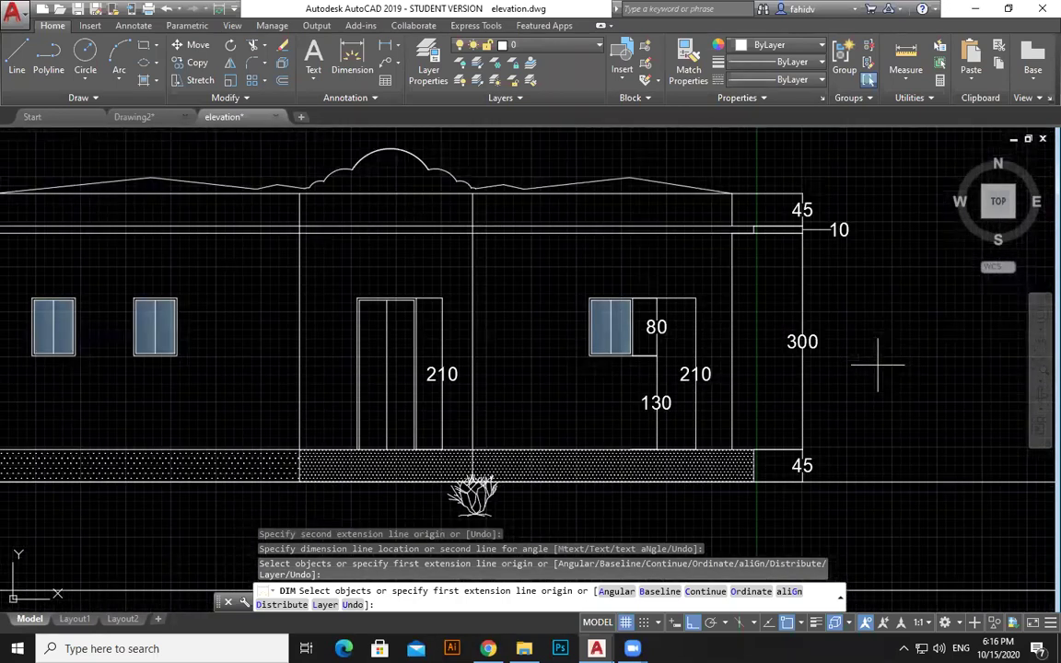
- Dimension the cornice's overhang past the right wall edge, placing the dimension line just below the cornice
key("Escape")
key("space")
scroll(737, 254, "up", 2)
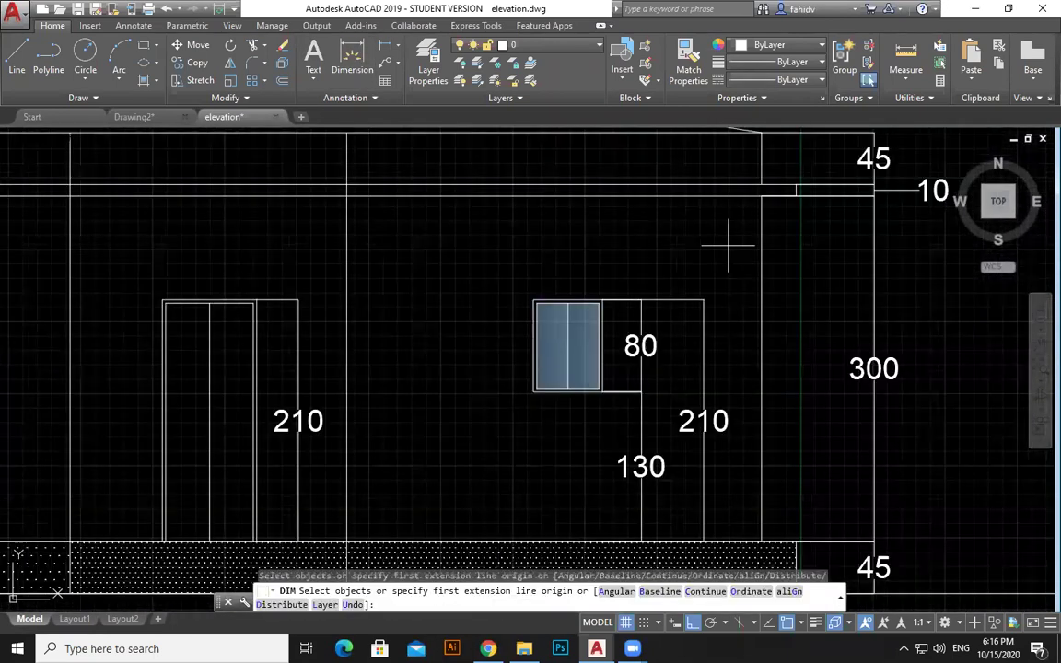
left_click(762, 196)
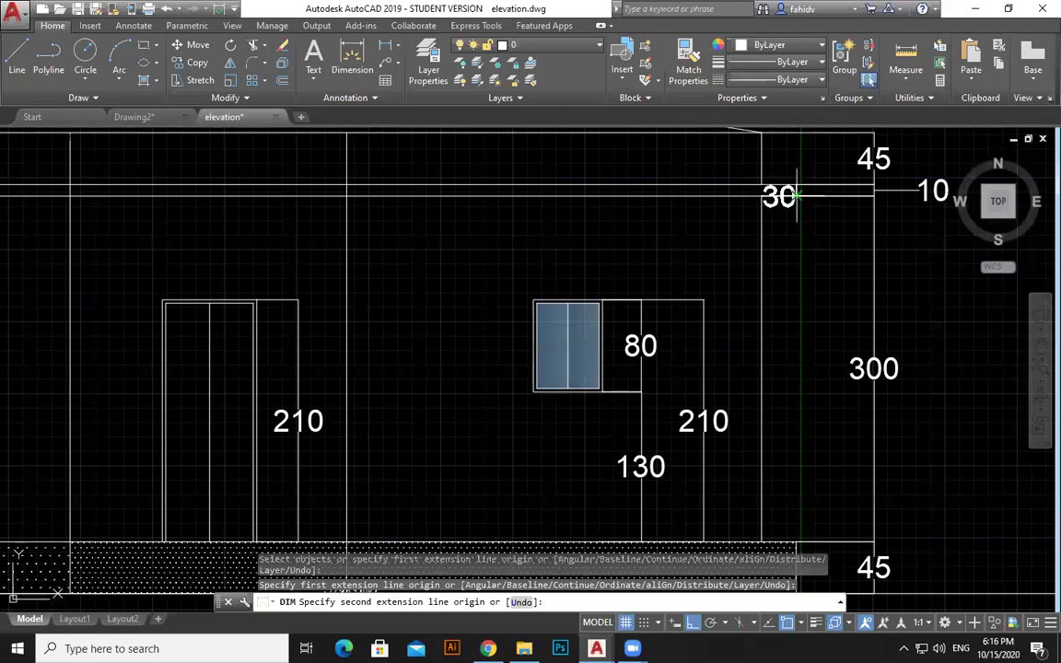
left_click(798, 196)
left_click(802, 232)
scroll(810, 288, "down", 2)
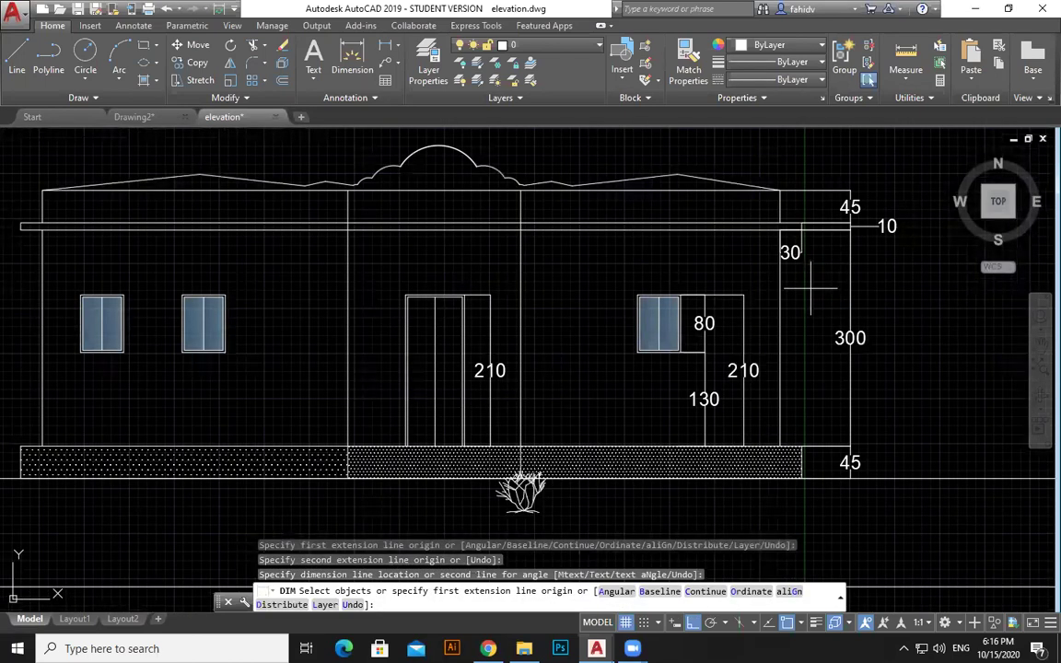
- Dimension the base's projection beyond the right wall edge, placing the dimension line just above the base, and end dimensioning
scroll(838, 479, "up", 2)
key("space")
key("space")
left_click(780, 424)
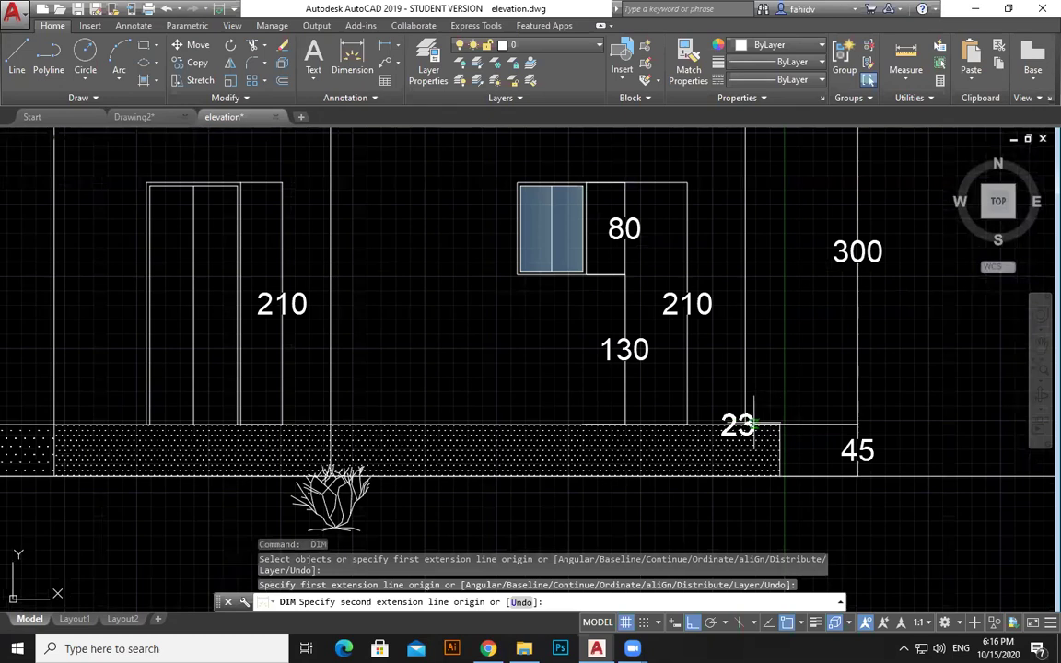
left_click(749, 423)
left_click(781, 372)
scroll(785, 364, "down", 2)
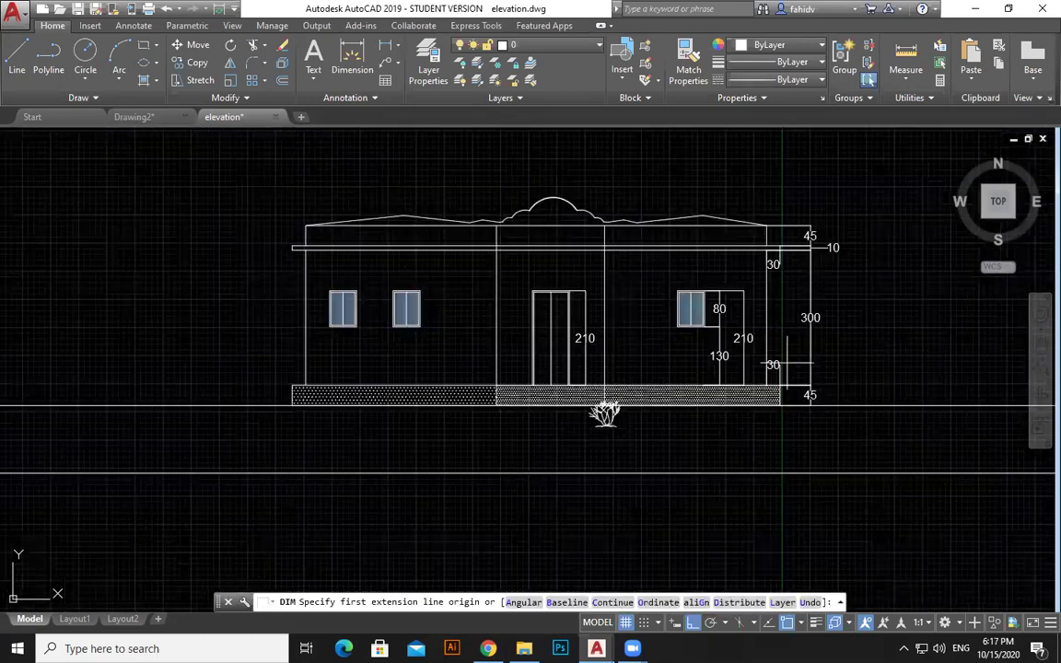
scroll(787, 365, "up", 2)
middle_click_drag(815, 347, 805, 355)
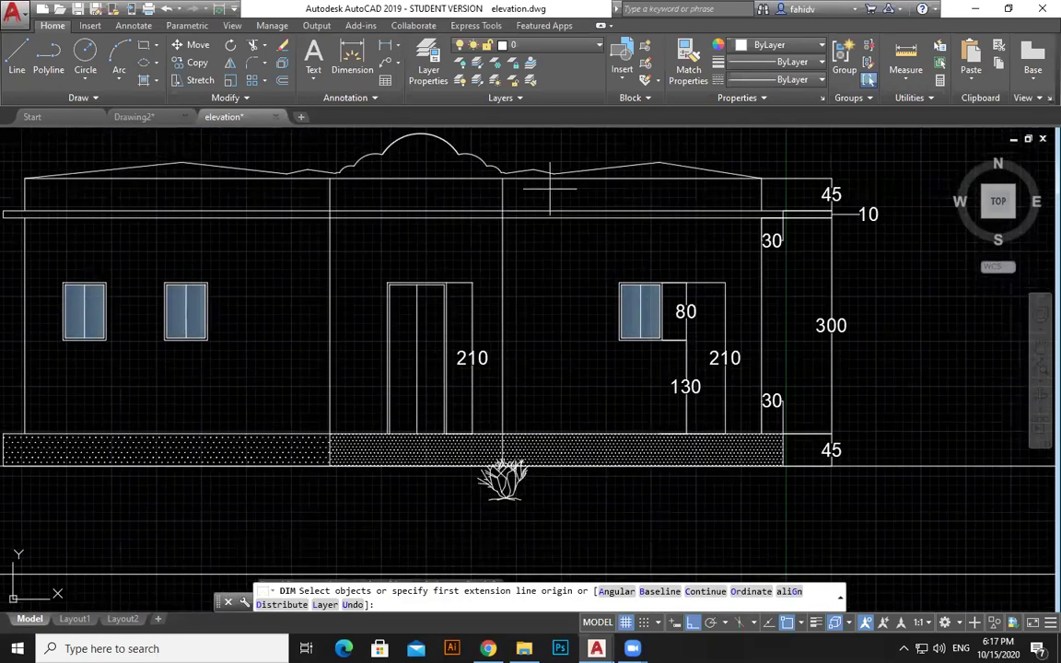
key("Return")
key("Return")
key("Escape")
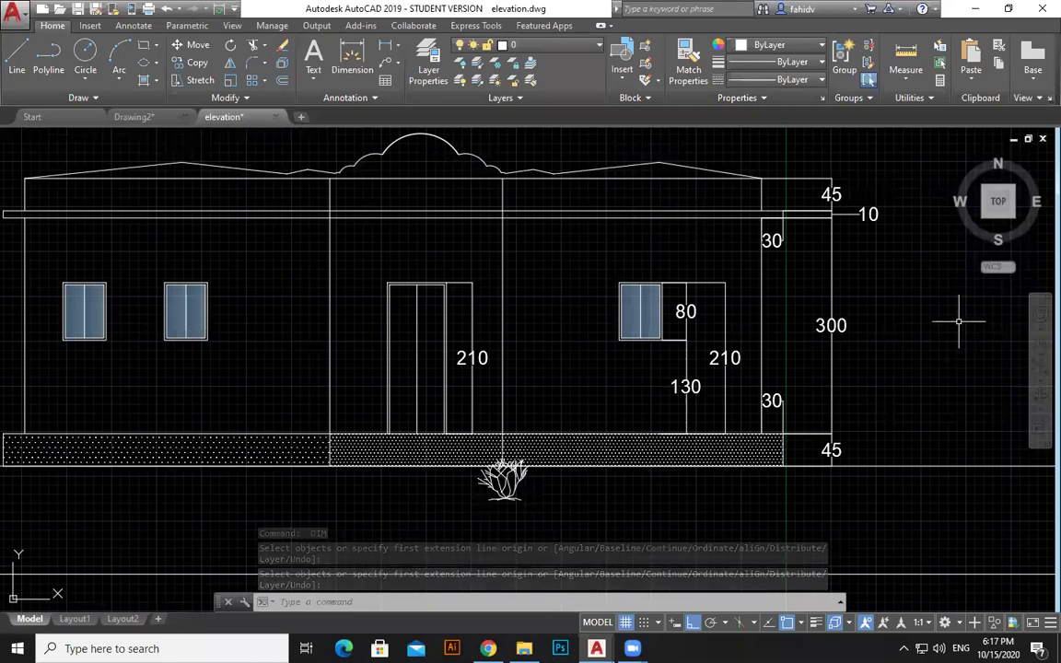
- Erase the plant in front of the building's base
middle_click_drag(947, 382, 931, 411)
left_click(545, 549)
left_click(426, 509)
key("Delete")
middle_click_drag(973, 385, 955, 392)
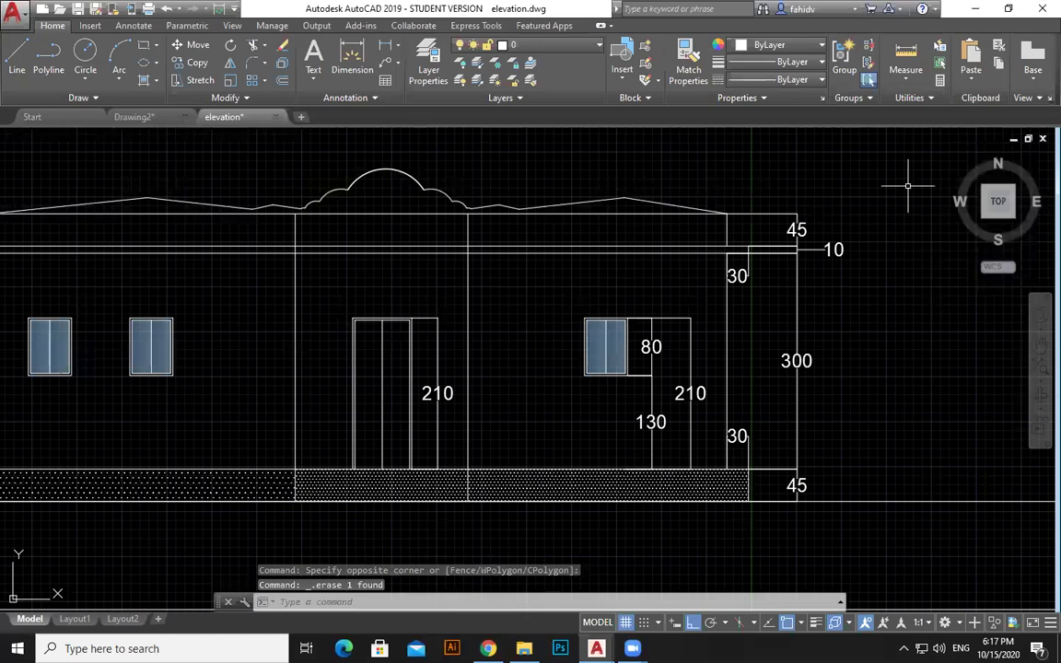
scroll(890, 273, "down", 1)
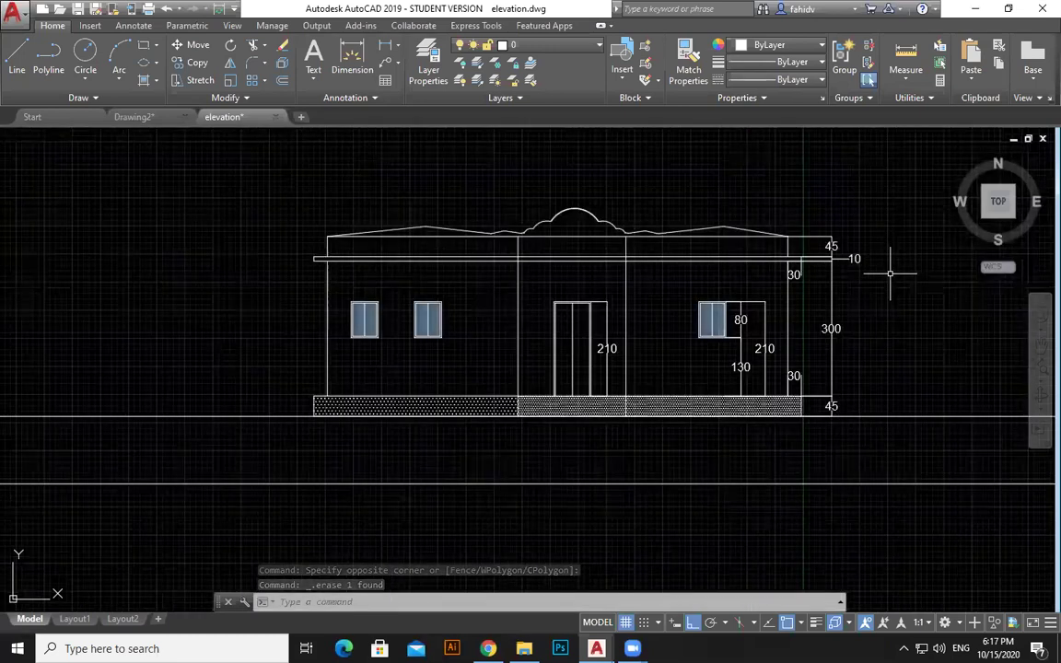
scroll(895, 322, "up", 1)
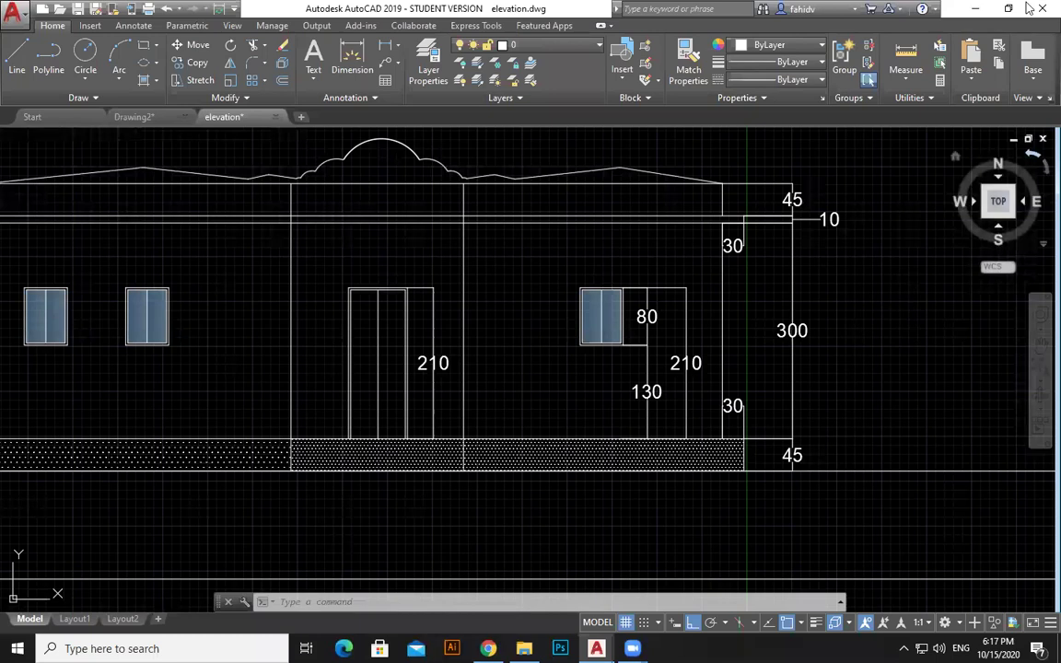
scroll(887, 331, "down", 3)
mouse_move(887, 332)
middle_mouse_down()
mouse_move(758, 329)
mouse_move(706, 308)
middle_mouse_up()
left_click(742, 208)
left_click(472, 429)
middle_click_drag(539, 431, 527, 323)
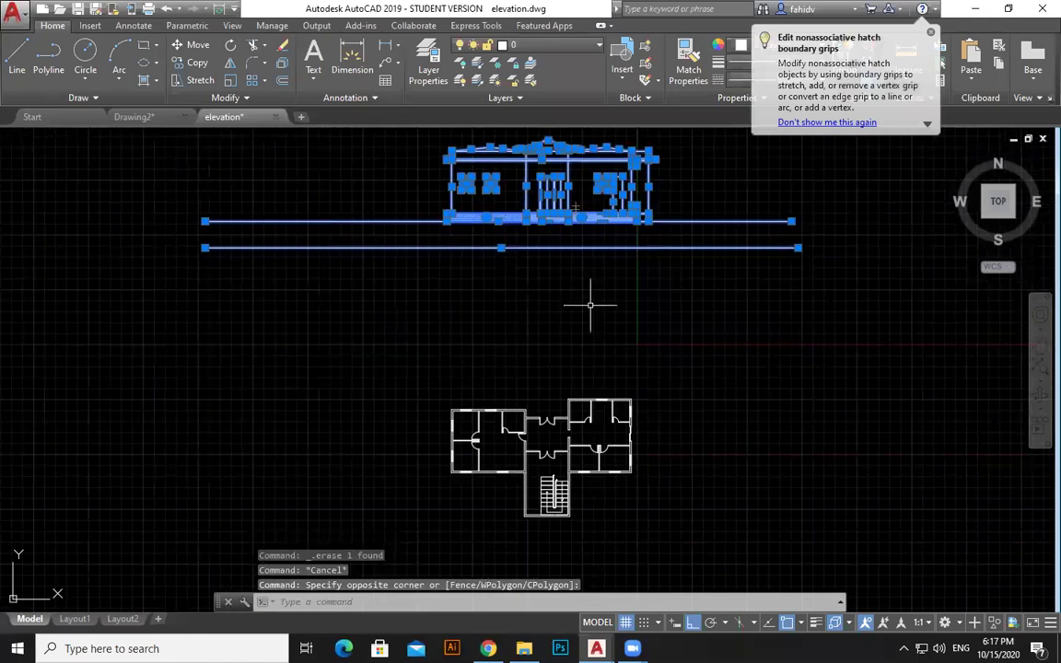
key("Escape")
- Erase the lower ground line and the whole elevation with its dimensions above the floor plan
left_click(710, 286)
left_click(679, 246)
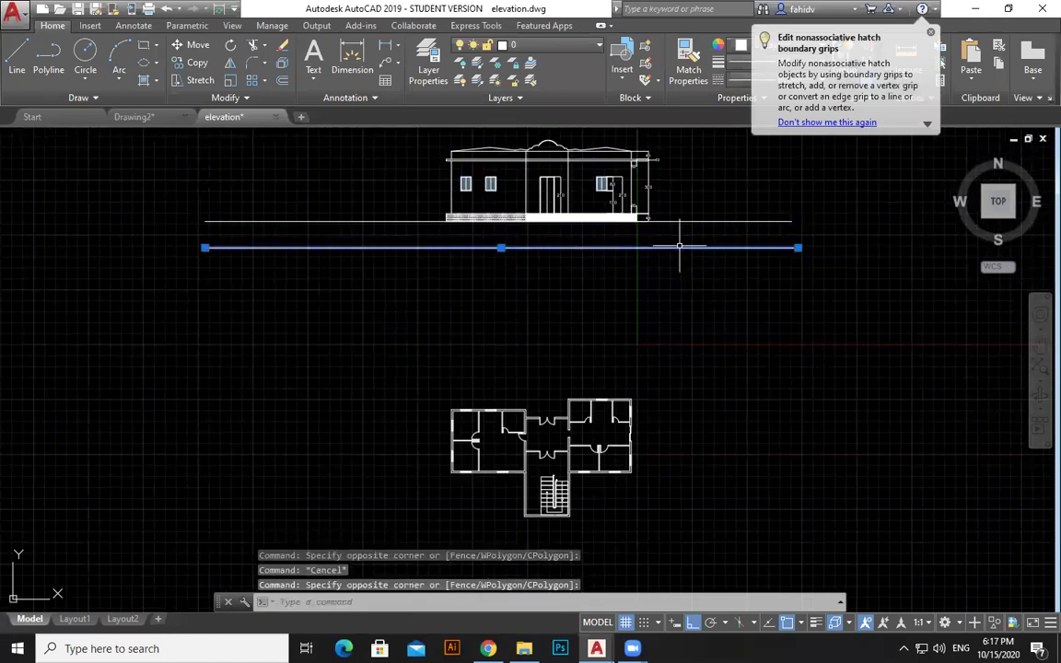
key("Delete")
left_click(722, 279)
left_click(356, 150)
key("Delete")
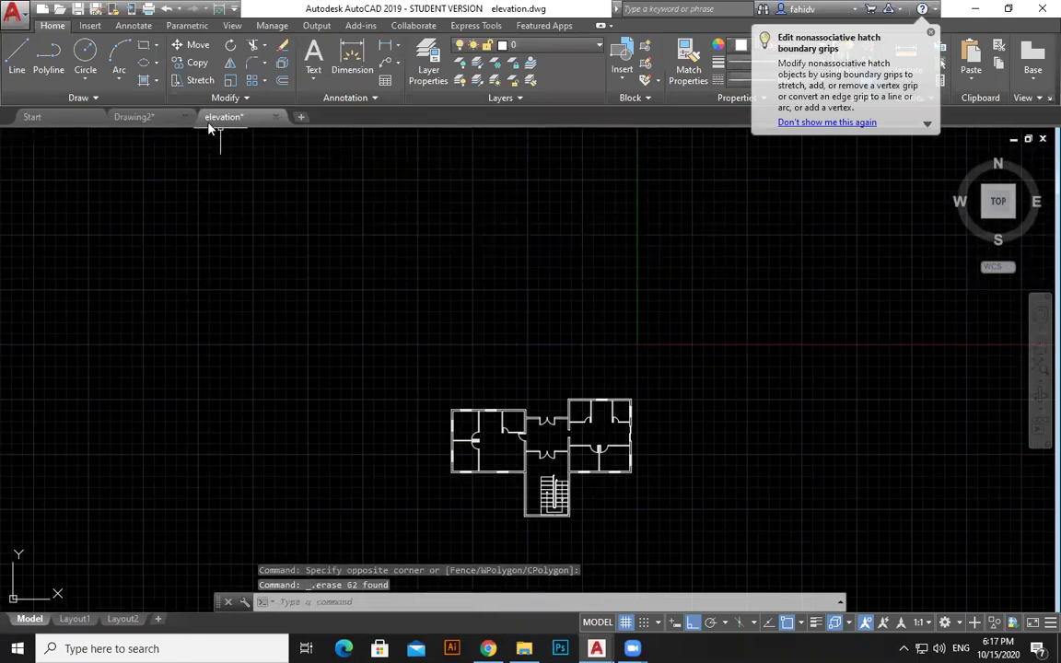
- Close the elevation drawing without saving the changes
left_click(276, 118)
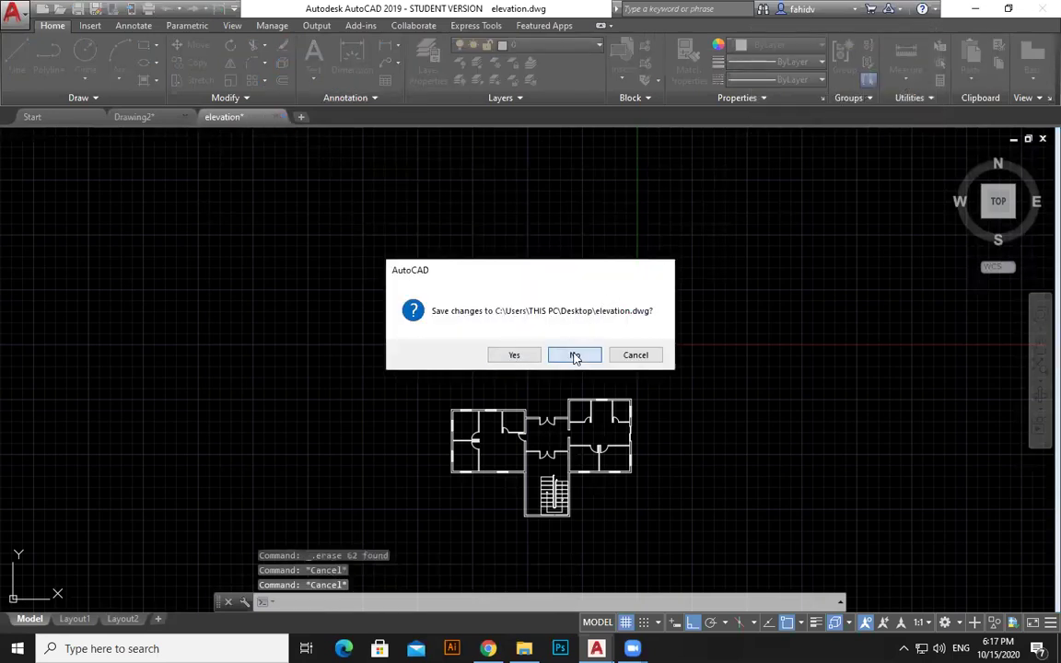
left_click(571, 353)
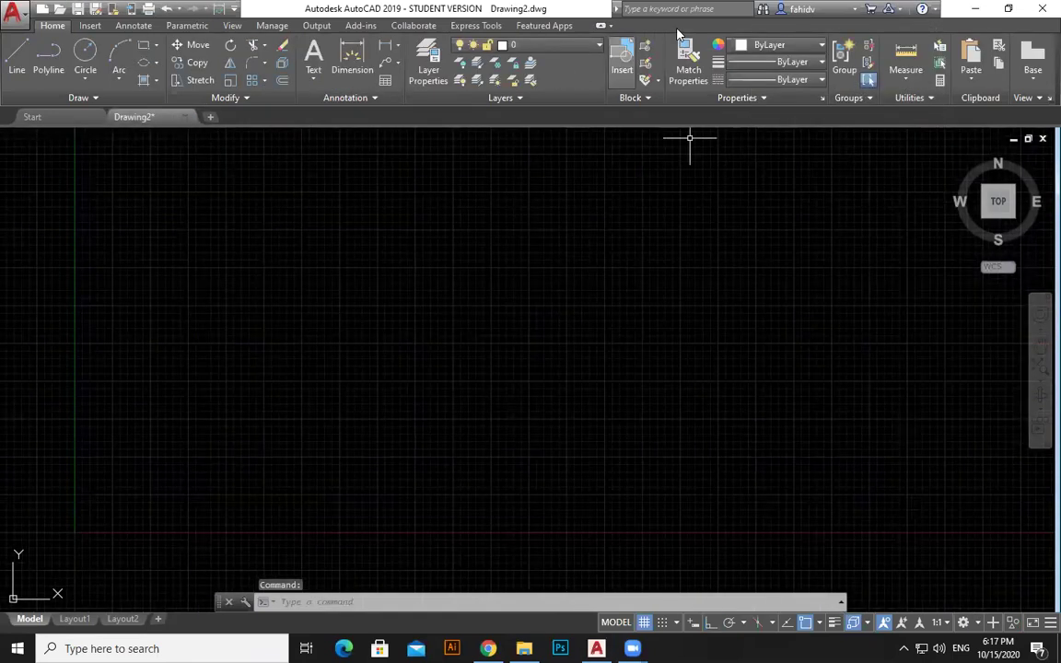